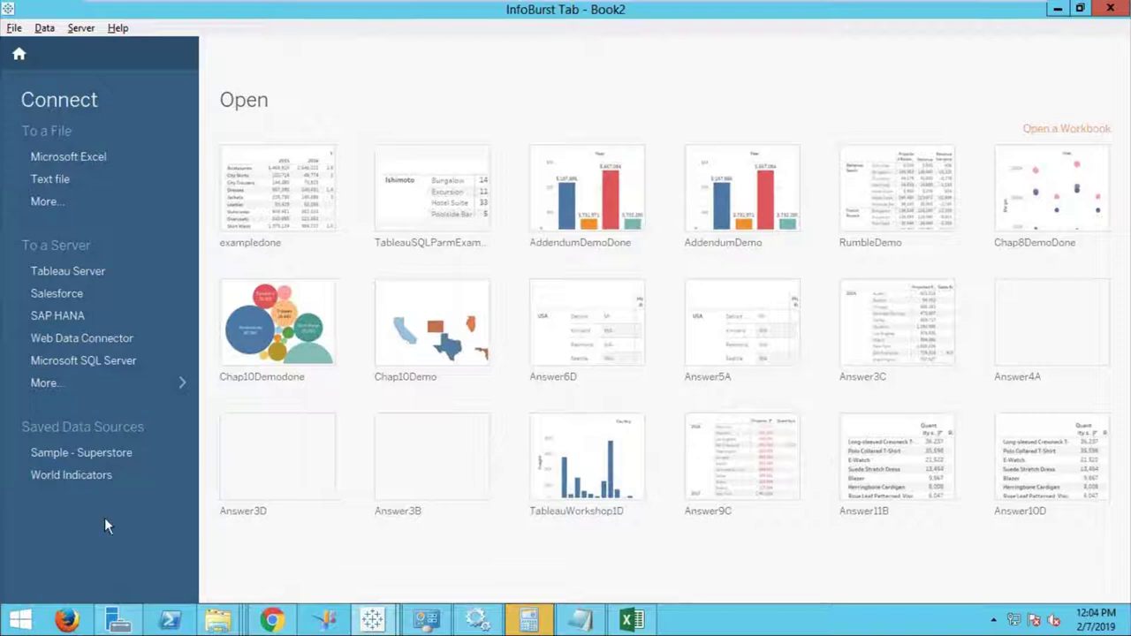
# Connect the workbook to TableauD1.xlsx from the BOClass folder as a Microsoft Excel source.
pyautogui.click(74, 157)
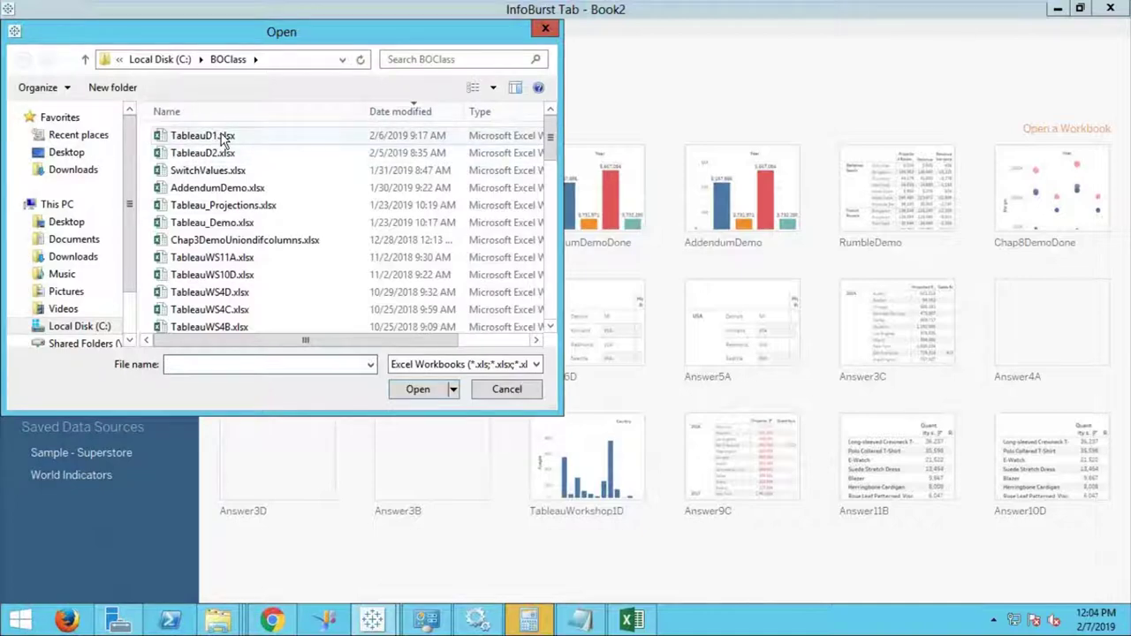
pyautogui.click(636, 622)
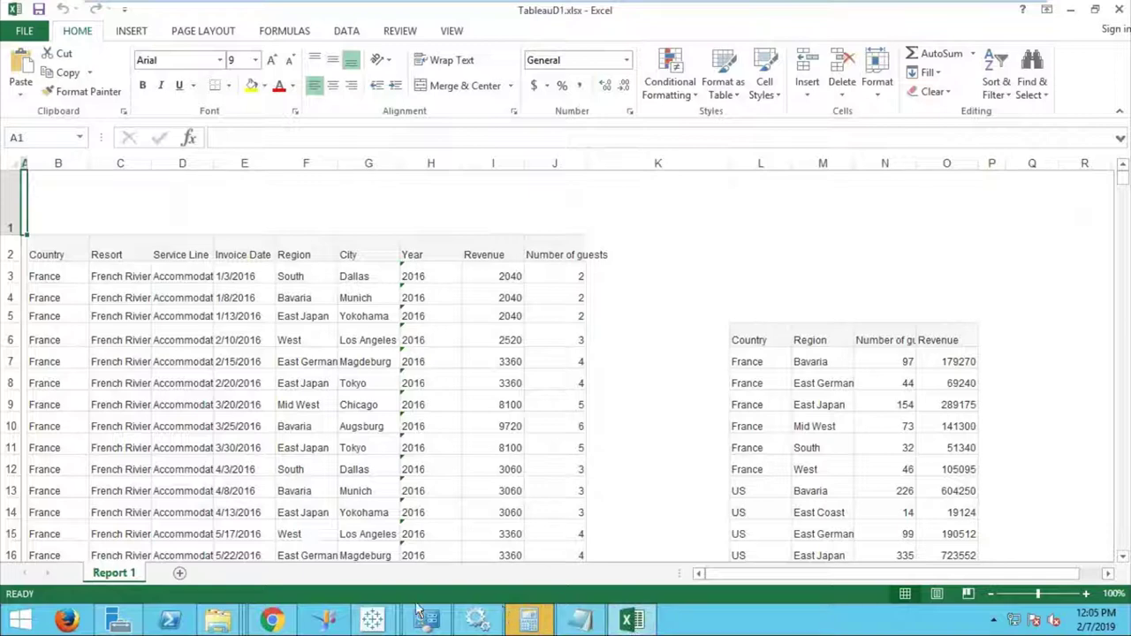
pyautogui.moveTo(372, 622)
pyautogui.click(266, 521)
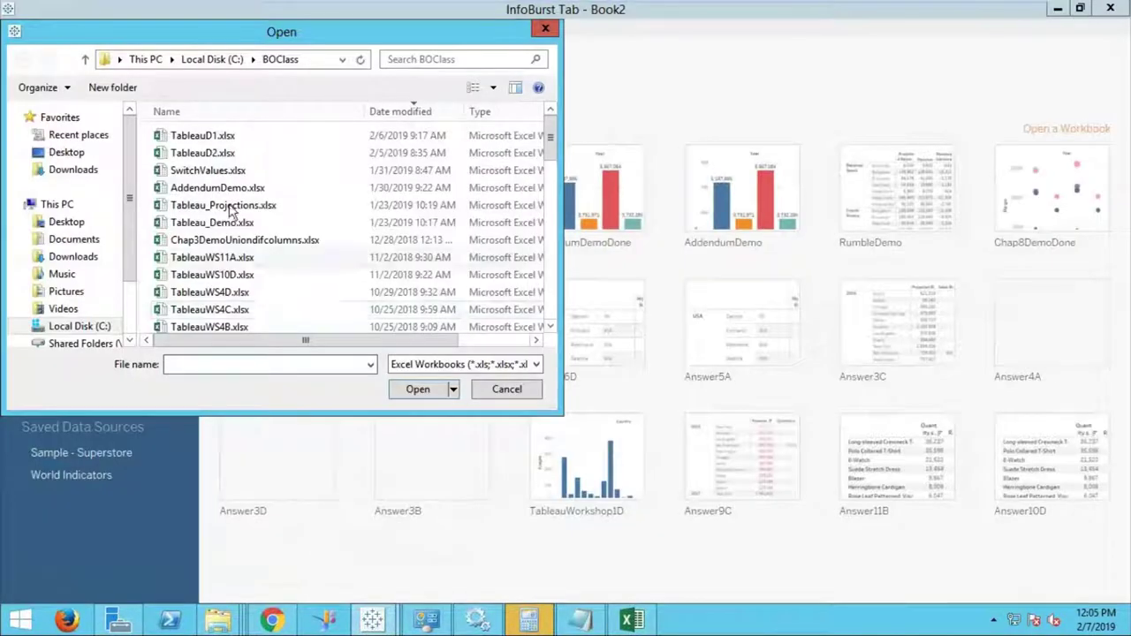
pyautogui.doubleClick(214, 139)
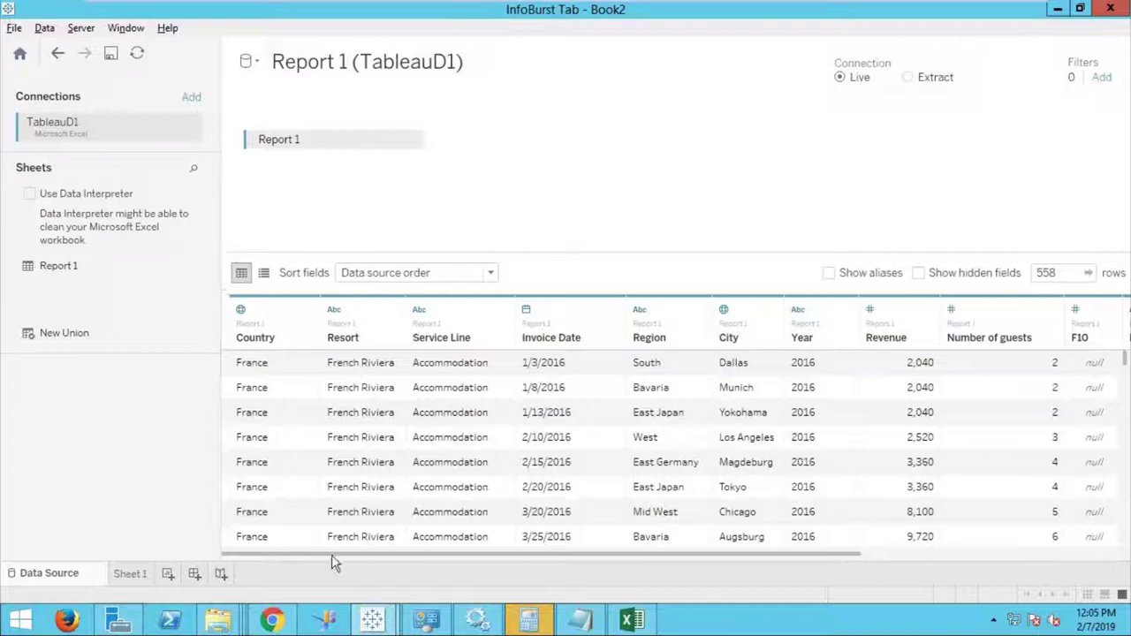
# Inspect the extra F10–F14 columns in the grid and turn on Use Data Interpreter.
pyautogui.moveTo(334, 558); pyautogui.dragTo(573, 568)
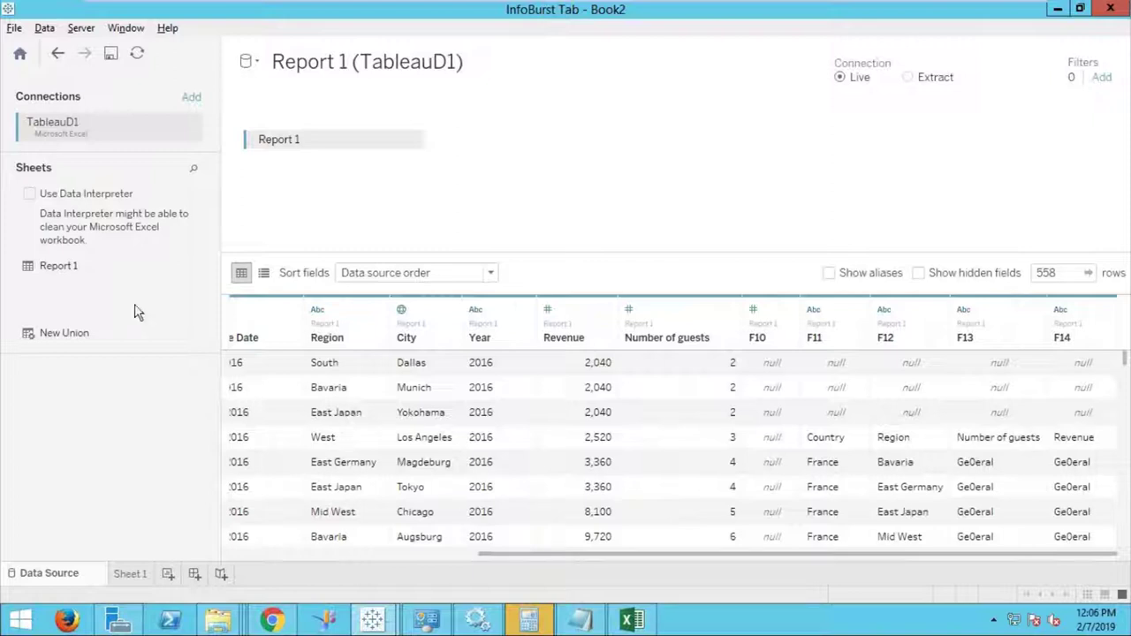
pyautogui.click(29, 193)
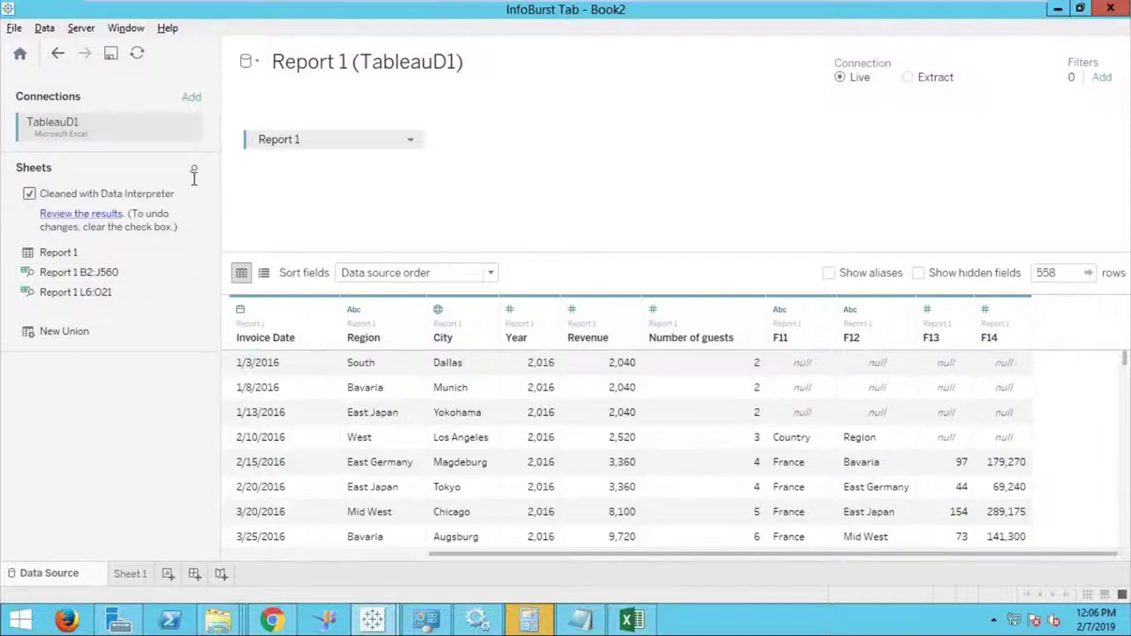
# Swap raw Report 1 for the Report 1 B2:J560 and L6:O21 ranges, then review interpreter results.
pyautogui.click(411, 141)
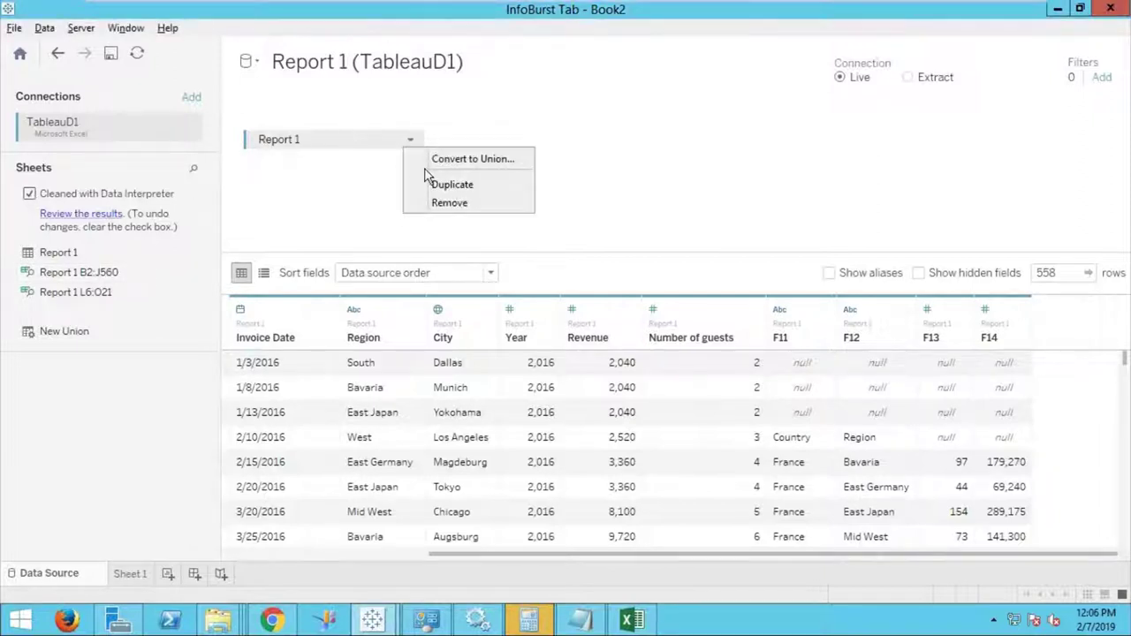
pyautogui.click(449, 203)
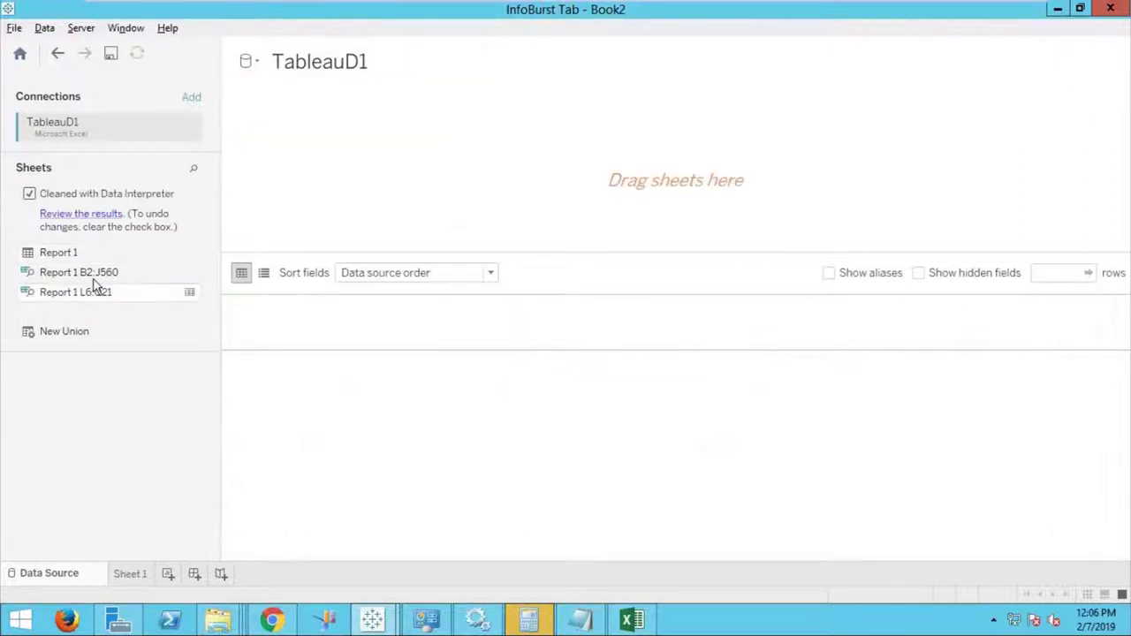
pyautogui.moveTo(93, 274); pyautogui.dragTo(311, 165)
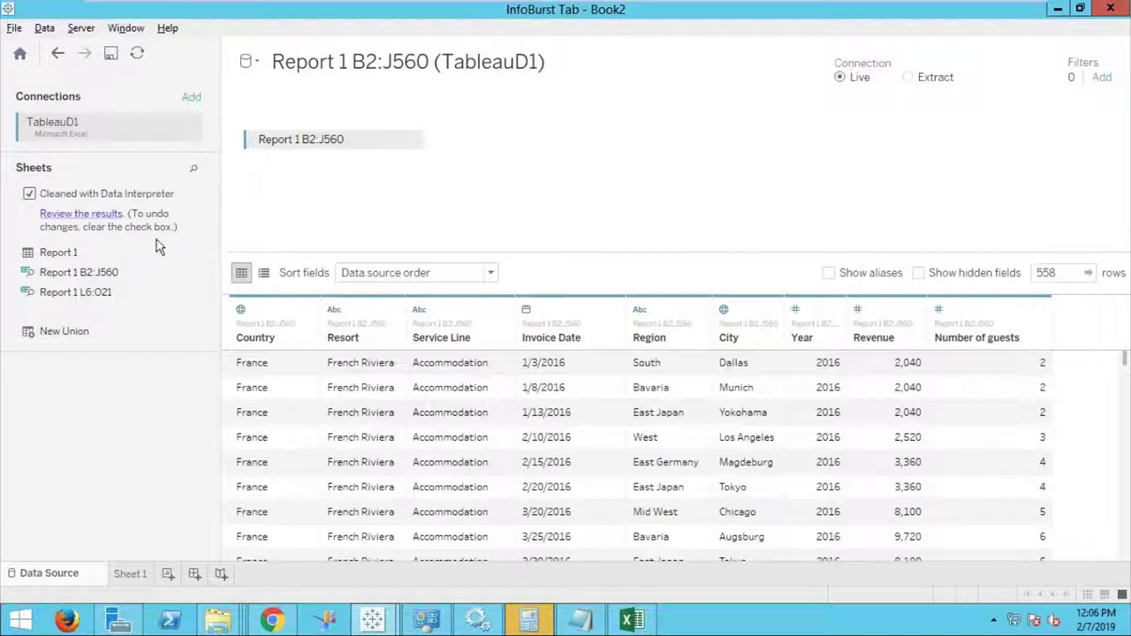
pyautogui.moveTo(88, 292); pyautogui.dragTo(326, 142)
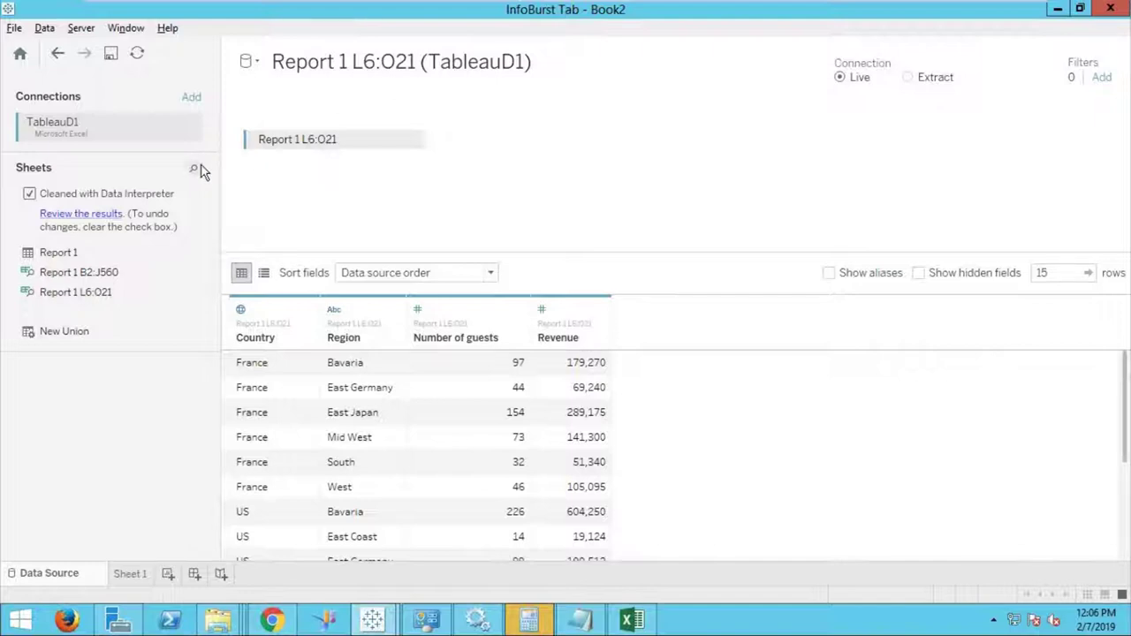
pyautogui.click(106, 213)
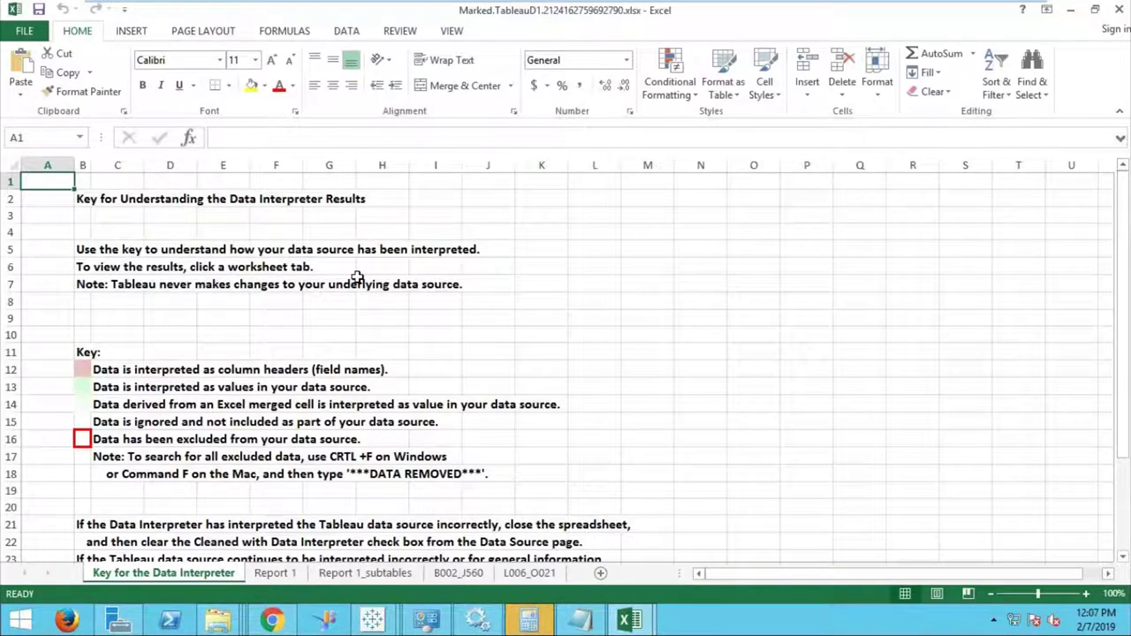
# Check the B002_J560 sheet's Header marker in J1 and Data marker in J3.
pyautogui.click(458, 574)
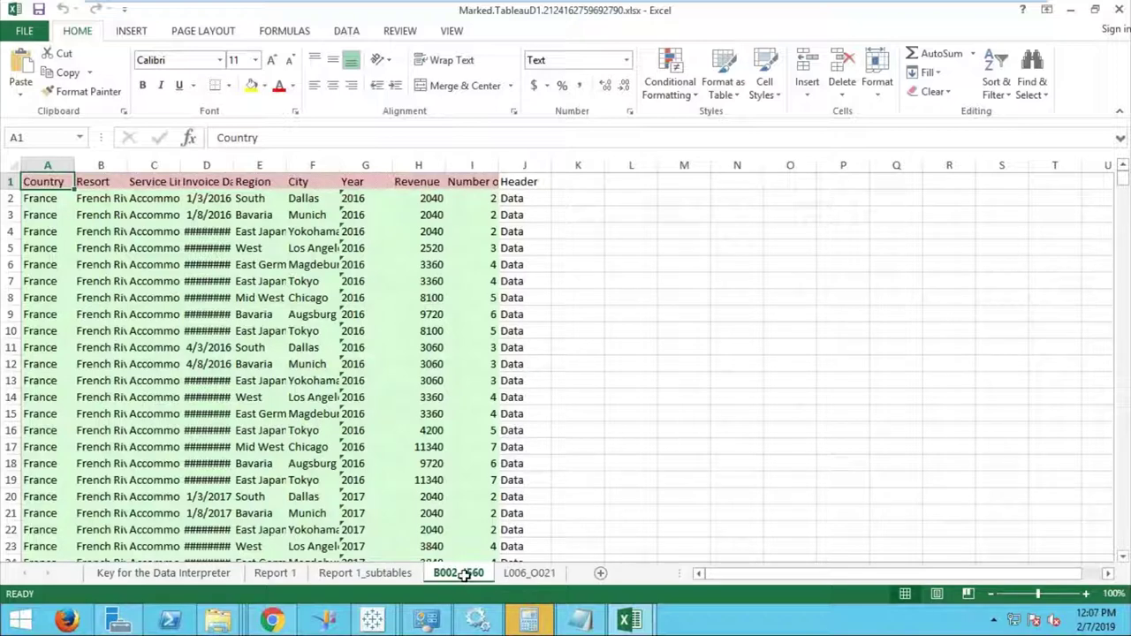
pyautogui.click(541, 180)
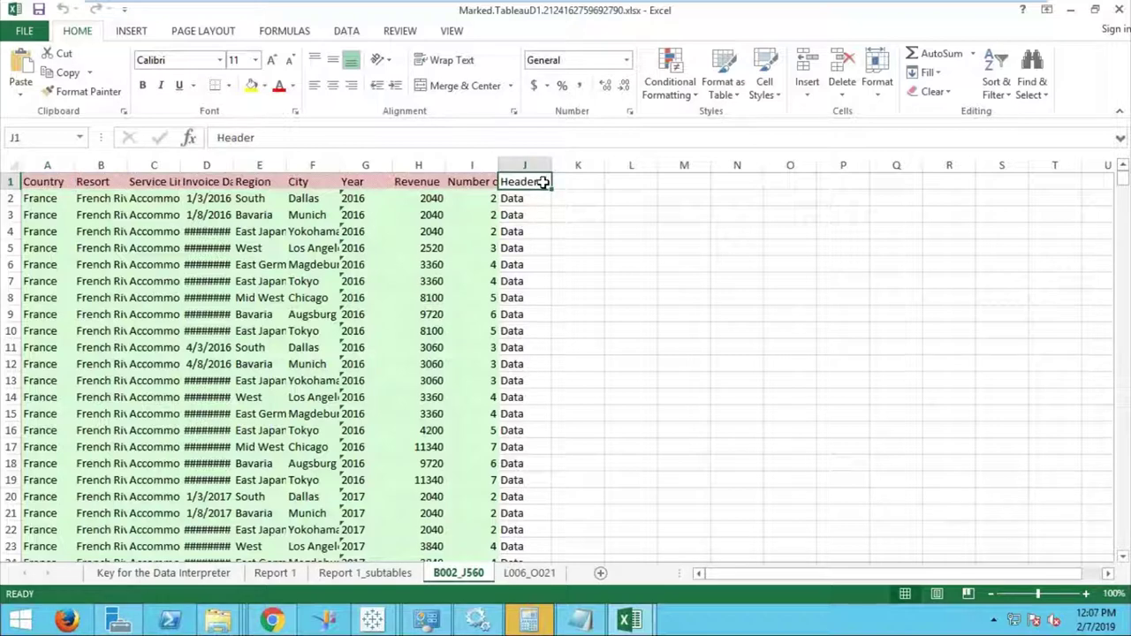
pyautogui.click(540, 213)
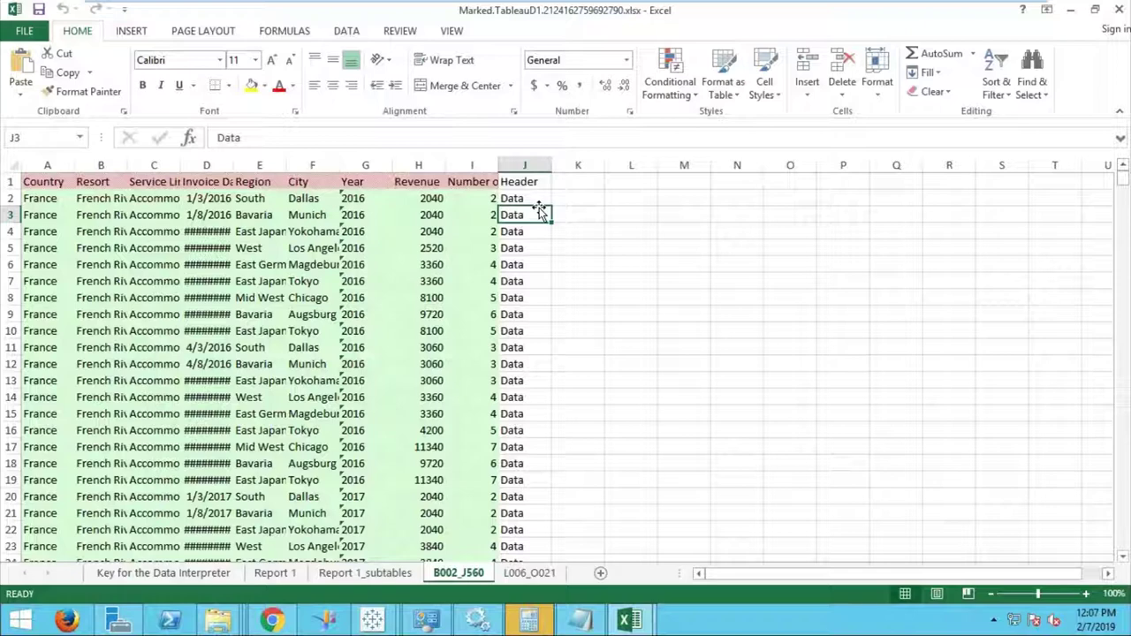
# Close the marked-up results workbook and return to the Book2 workbook.
pyautogui.click(1123, 9)
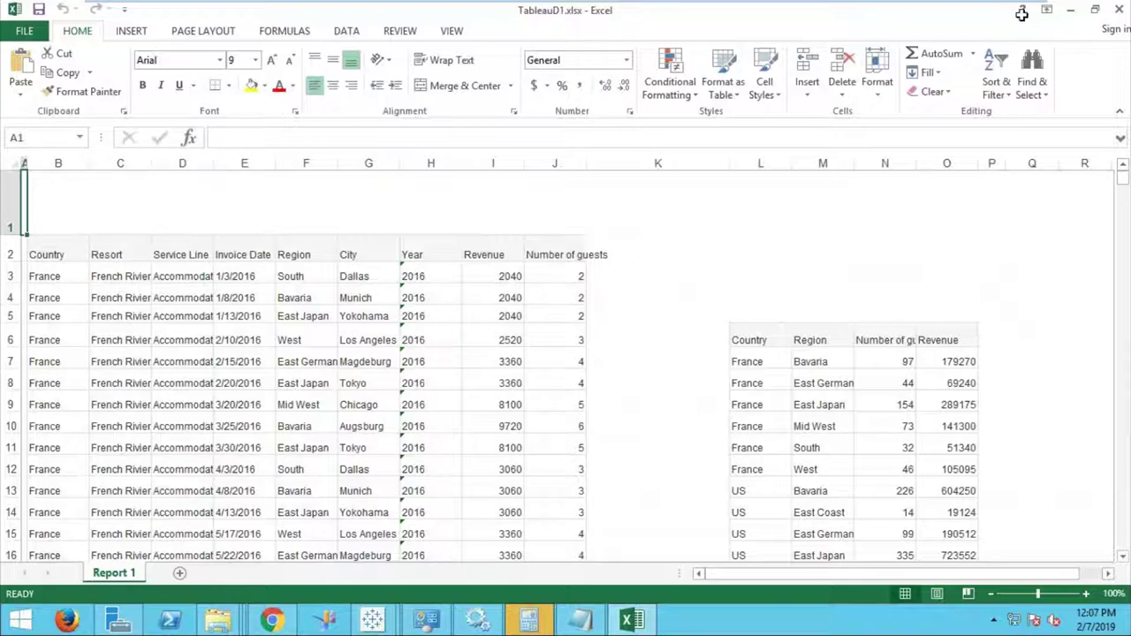
pyautogui.click(383, 622)
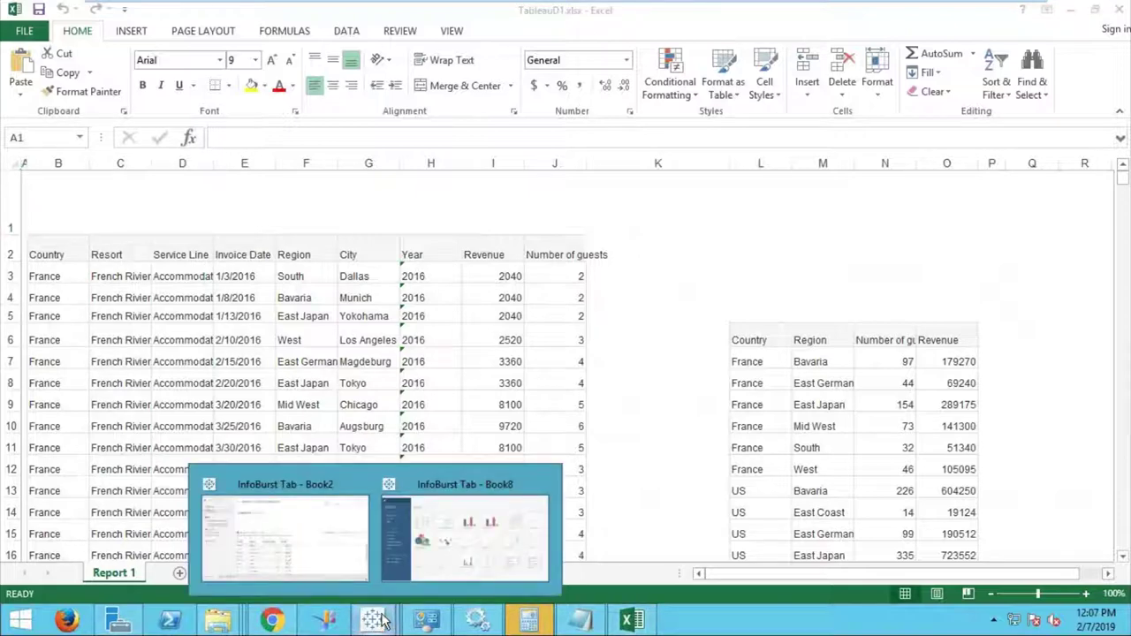
pyautogui.click(328, 538)
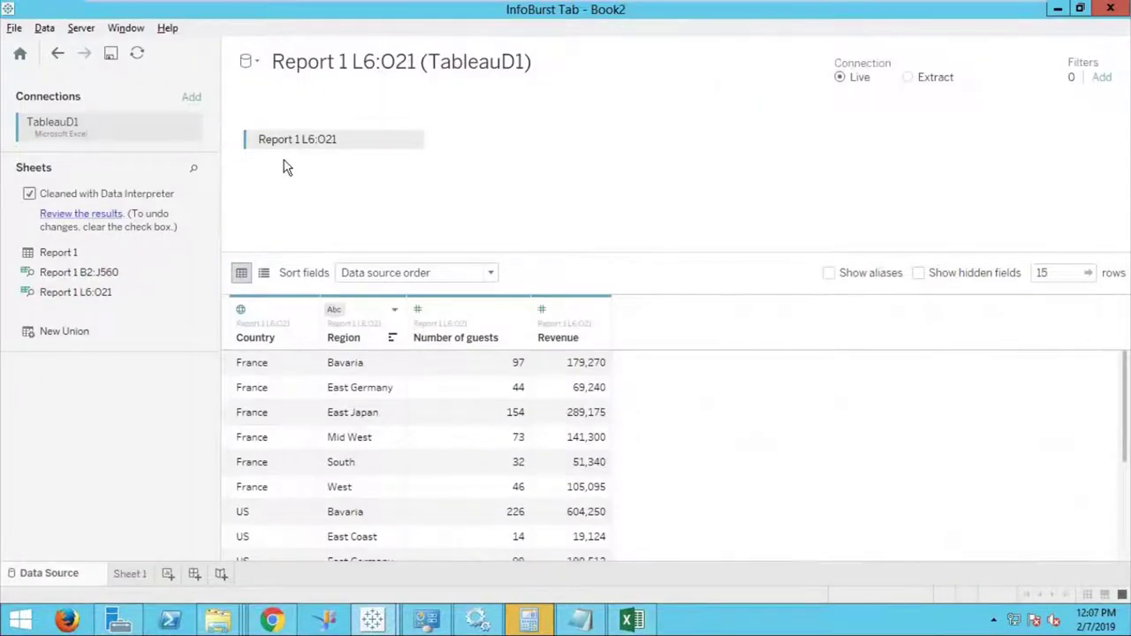
# Remove the Report 1 L6:O21 summary table and place Report 1 B2:J560 on the canvas.
pyautogui.click(406, 142)
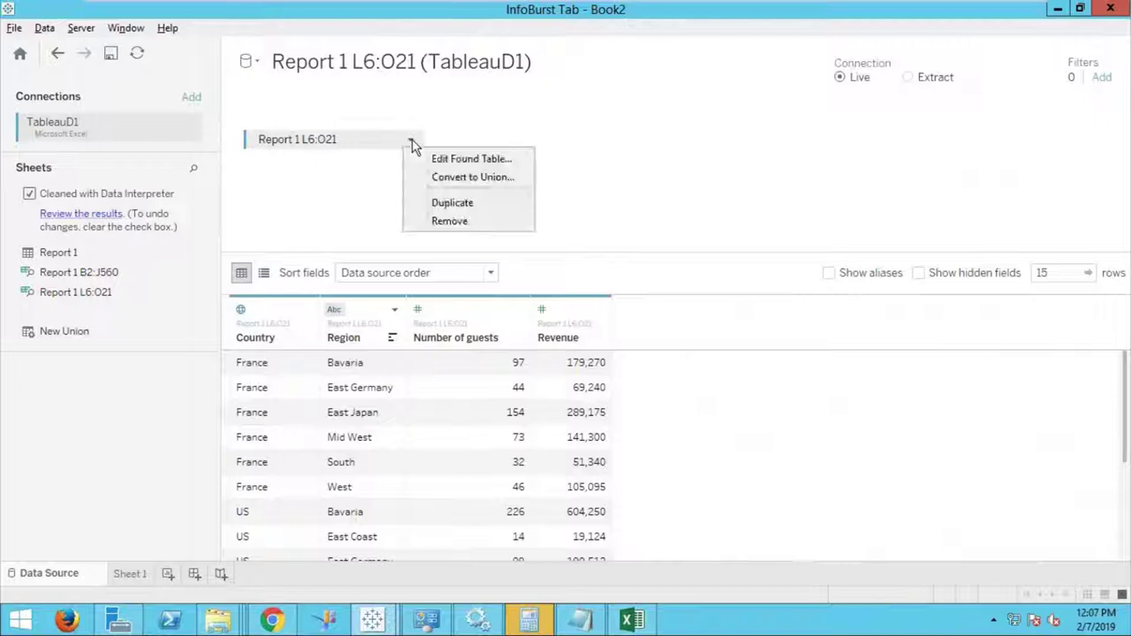
pyautogui.click(438, 223)
pyautogui.moveTo(104, 276); pyautogui.dragTo(352, 170)
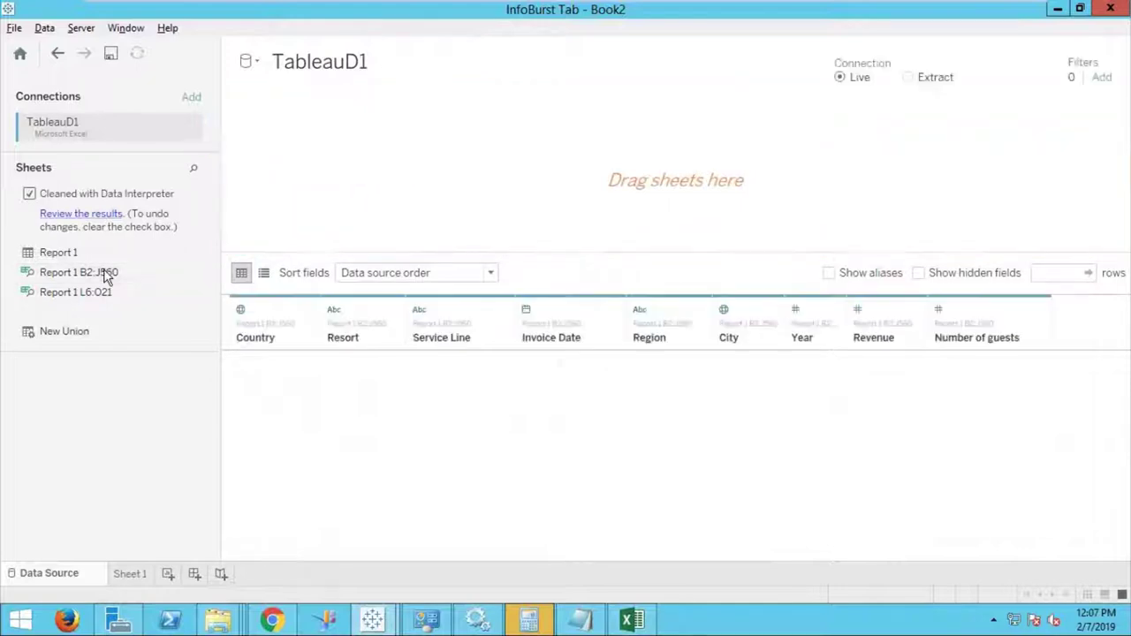
pyautogui.doubleClick(105, 275)
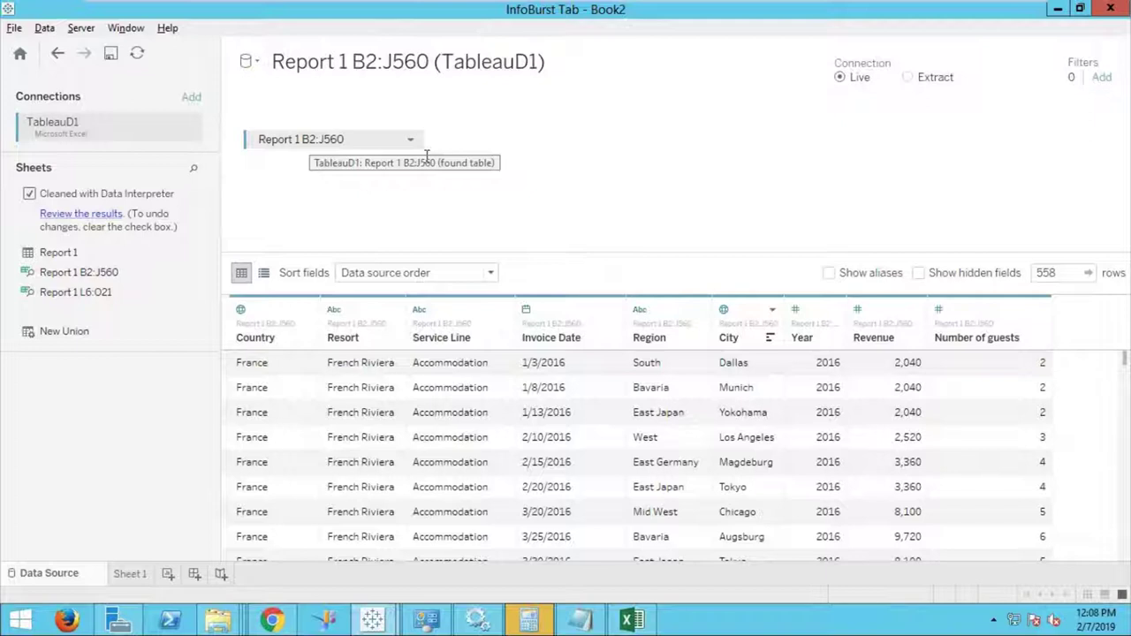
# Add TableauD2.xlsx as a second Excel connection so its Report 2 joins on City.
pyautogui.click(199, 101)
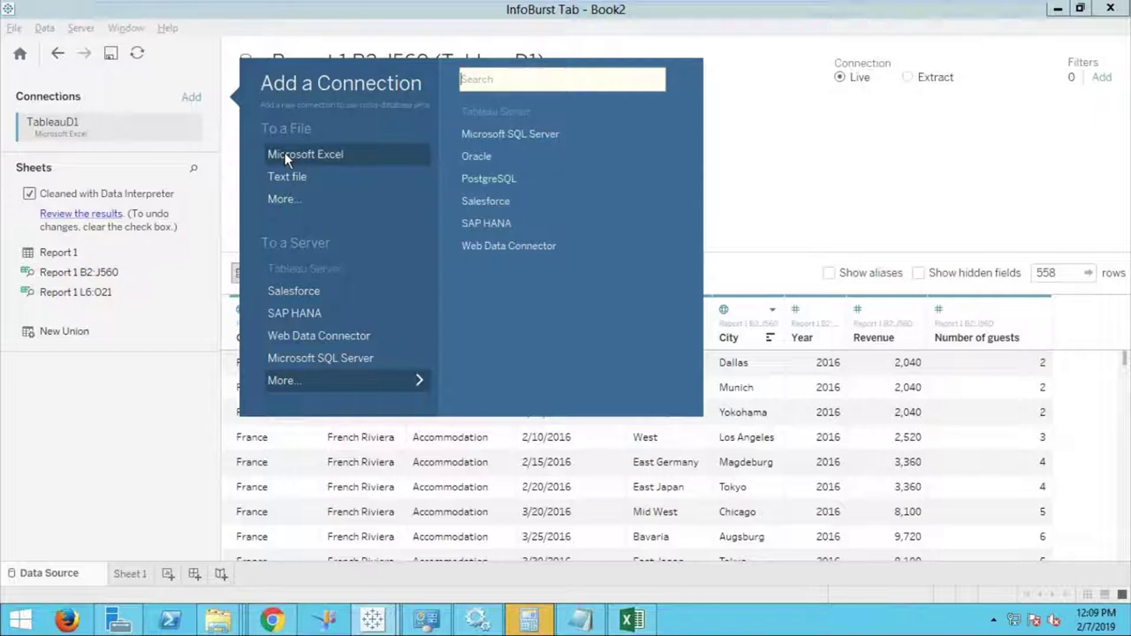
pyautogui.click(284, 154)
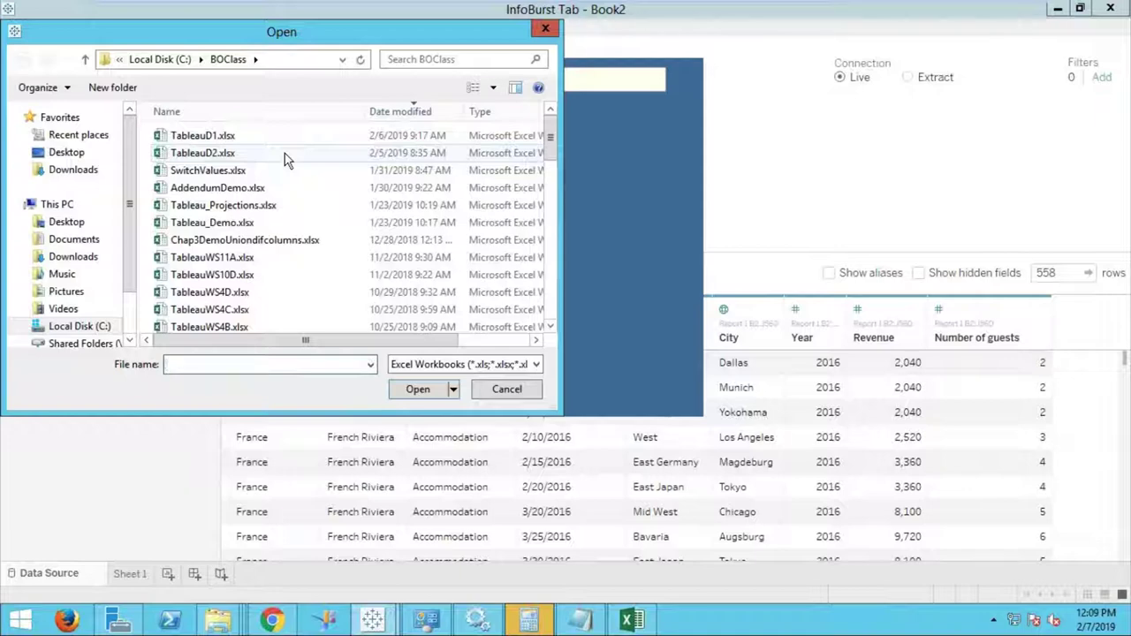
pyautogui.click(284, 153)
pyautogui.doubleClick(285, 153)
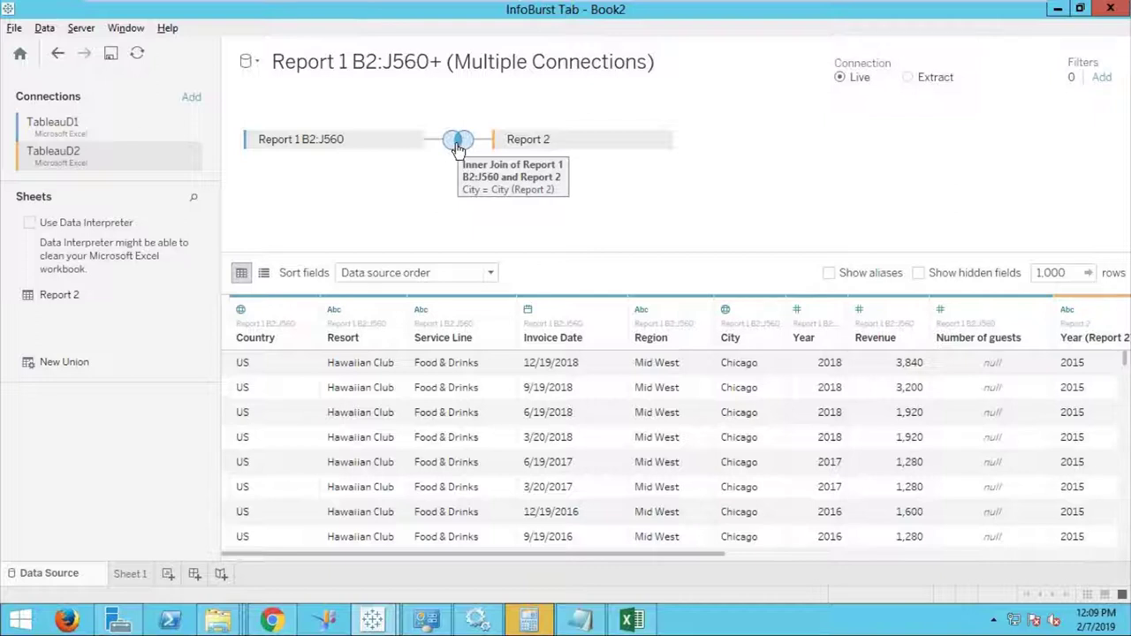
# Open the Join dialog showing the inner join on City = City (Report 2).
pyautogui.click(458, 143)
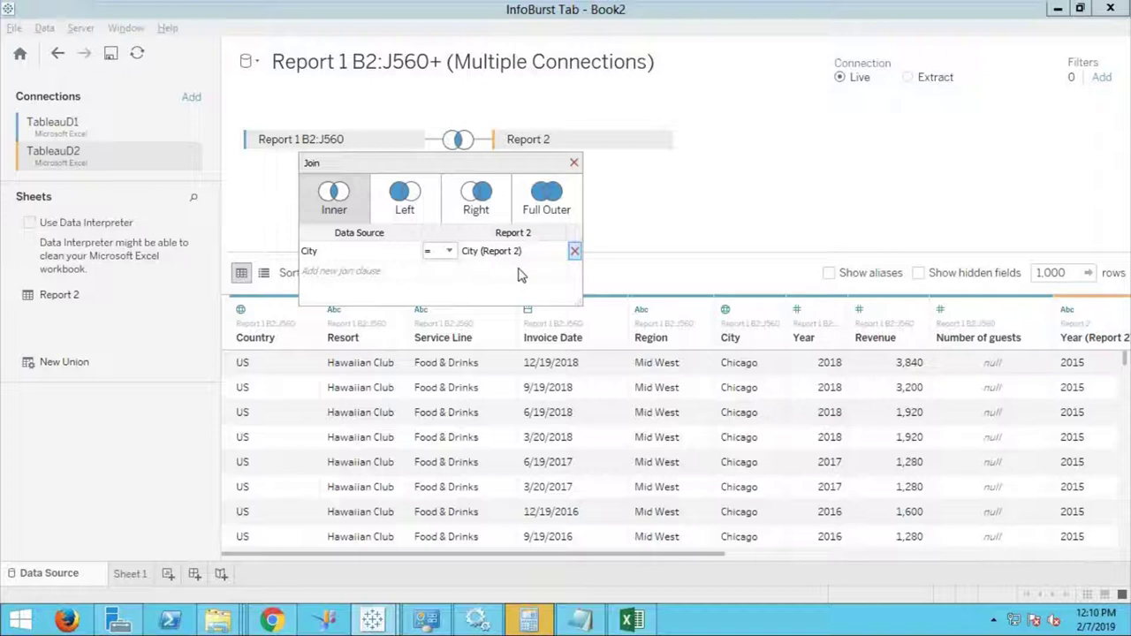
# Add a join clause matching Year to Year (Report 2), then move to Sheet 1.
pyautogui.click(416, 270)
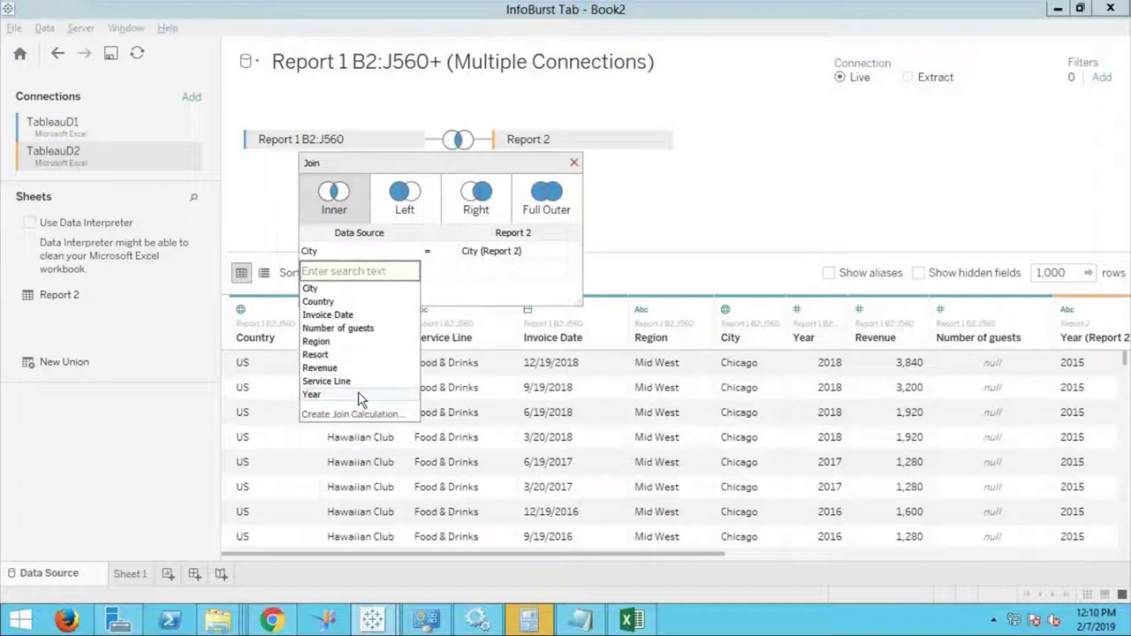
pyautogui.click(359, 395)
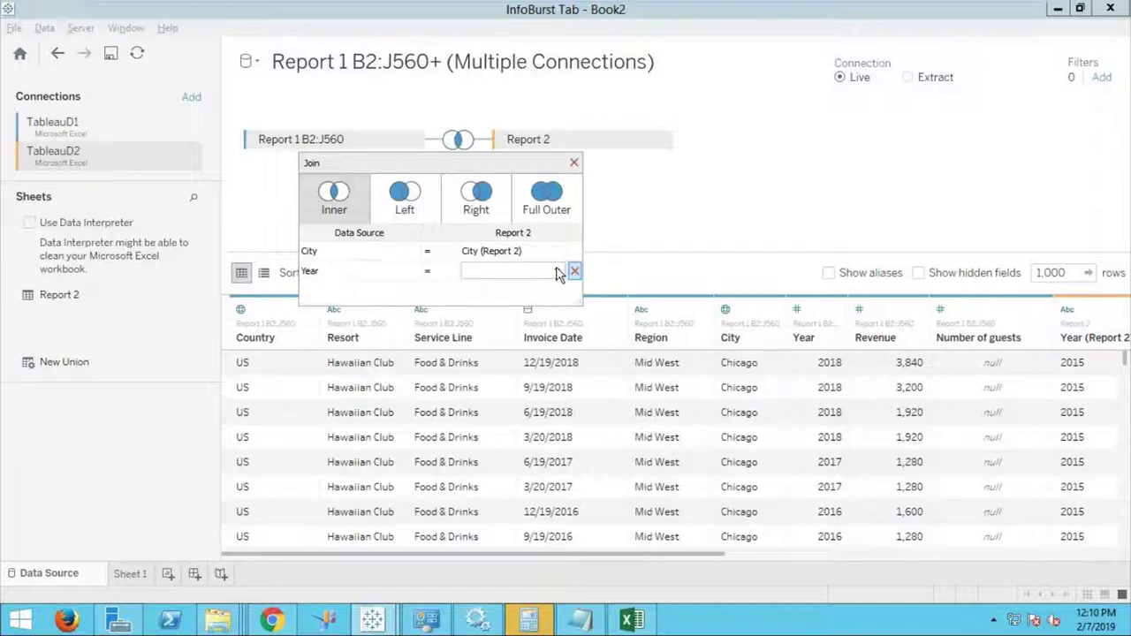
pyautogui.click(556, 274)
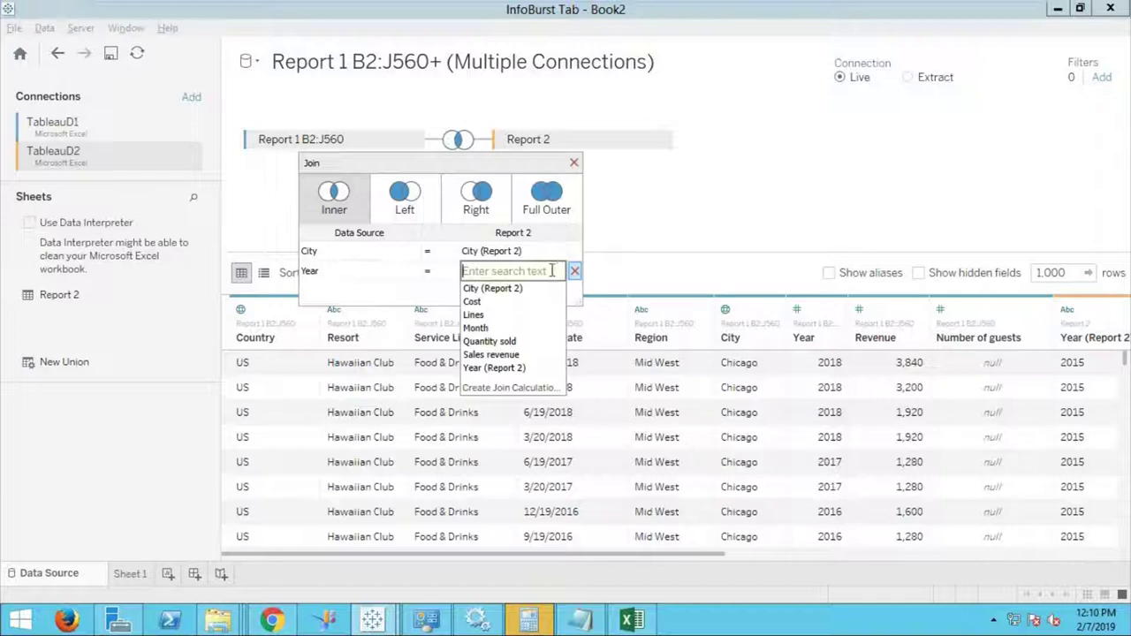
pyautogui.click(497, 367)
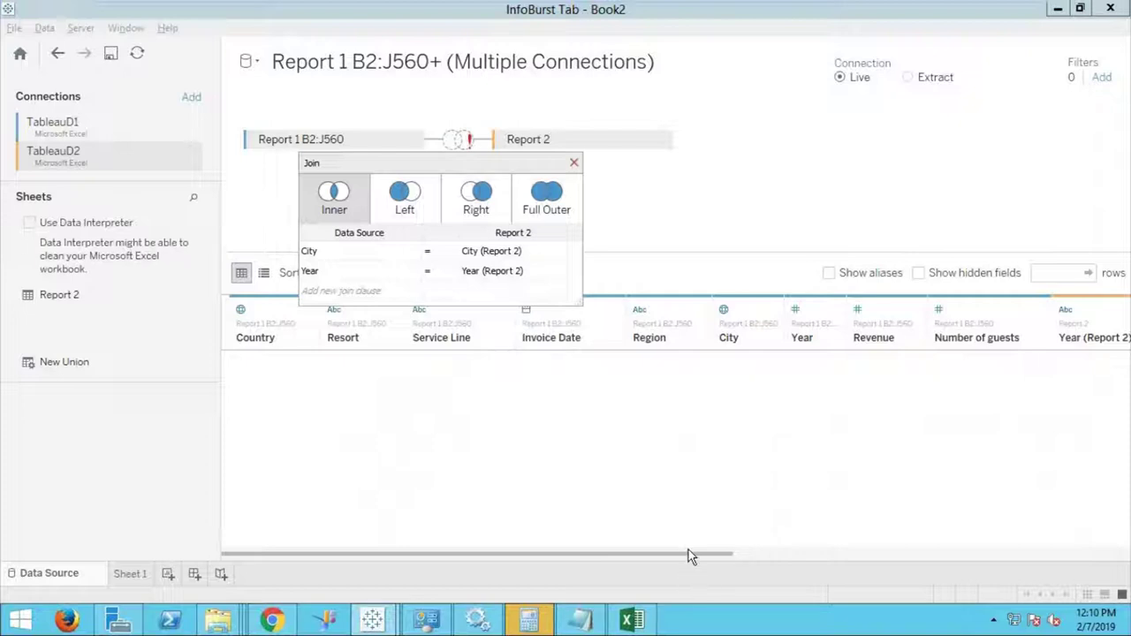
pyautogui.moveTo(690, 555); pyautogui.dragTo(740, 551)
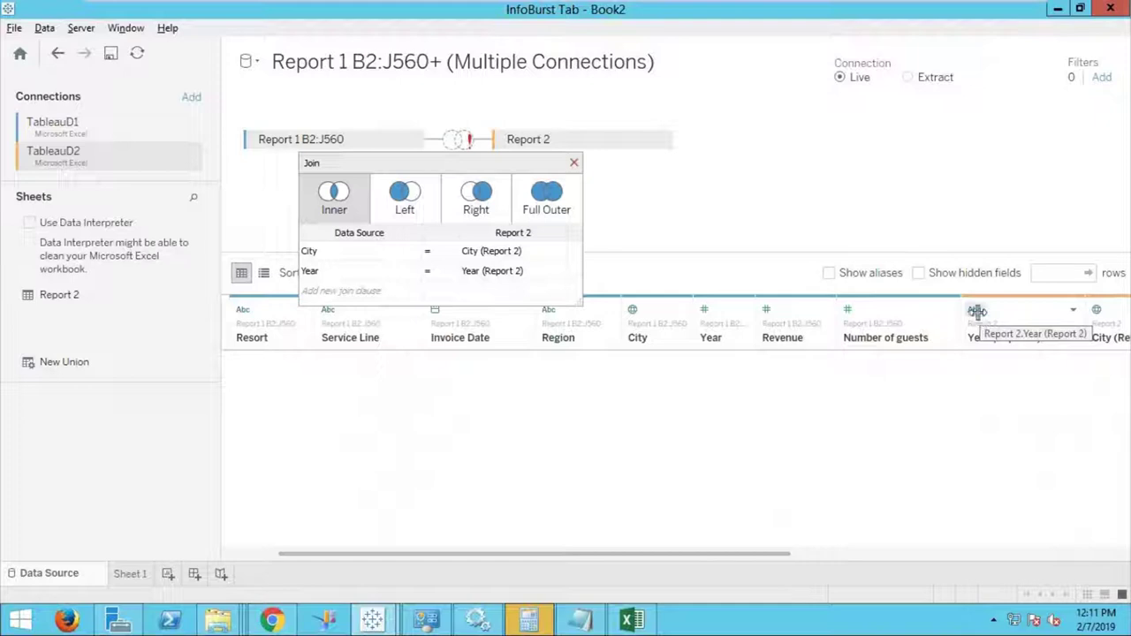
pyautogui.click(134, 575)
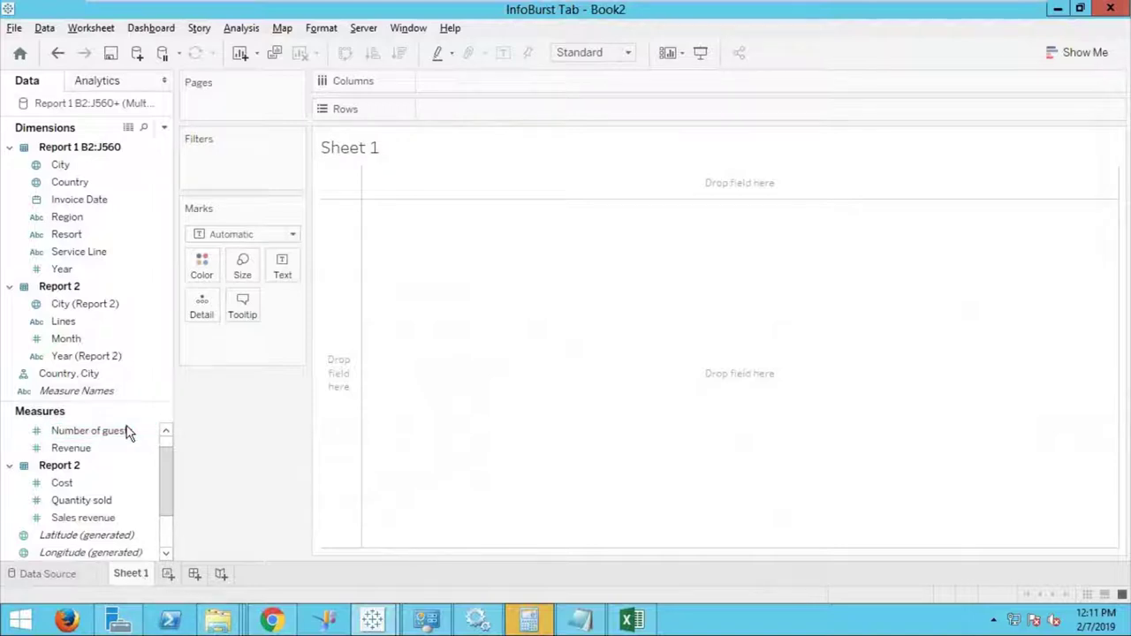
# Change the Year (Report 2) column's data type to Number (whole) on the Data Source page.
pyautogui.click(114, 356)
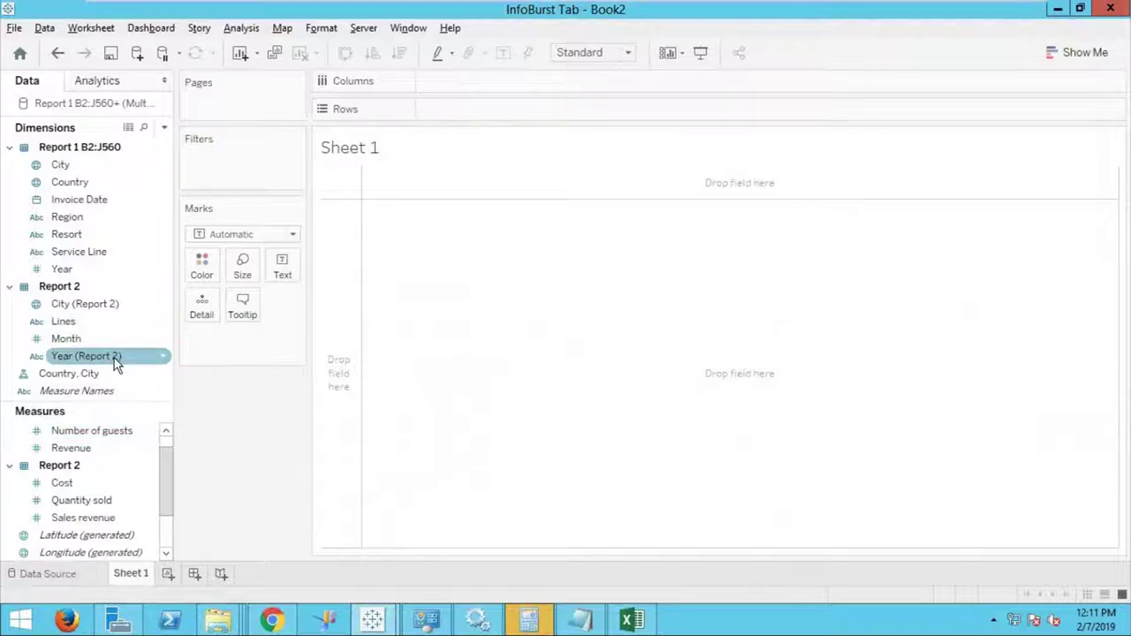
pyautogui.click(166, 358)
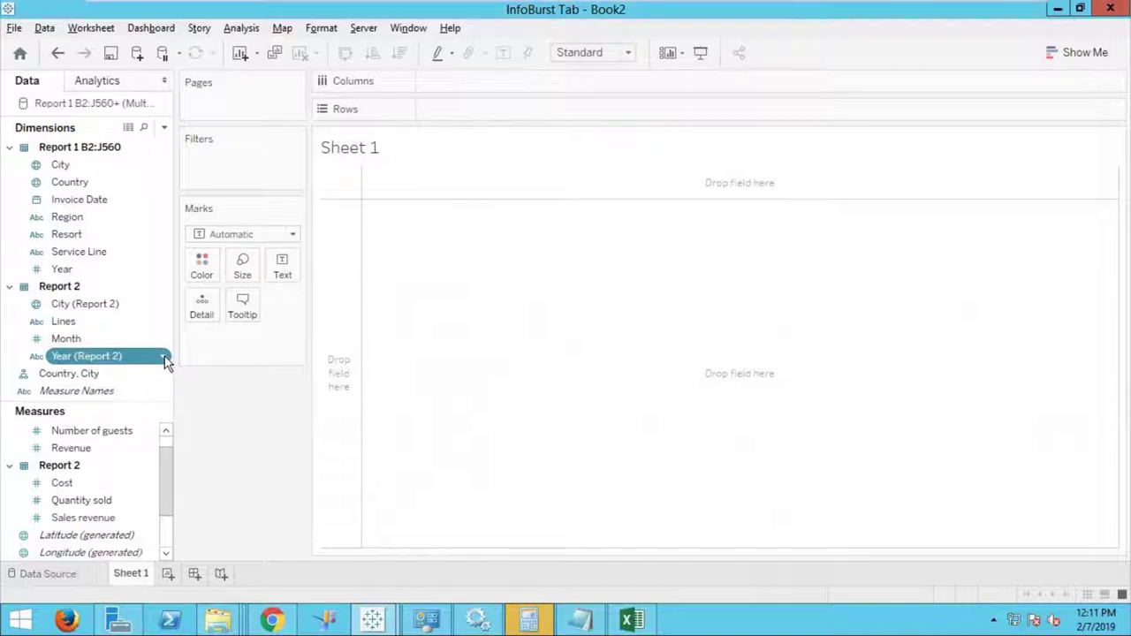
pyautogui.click(167, 359)
pyautogui.moveTo(228, 203)
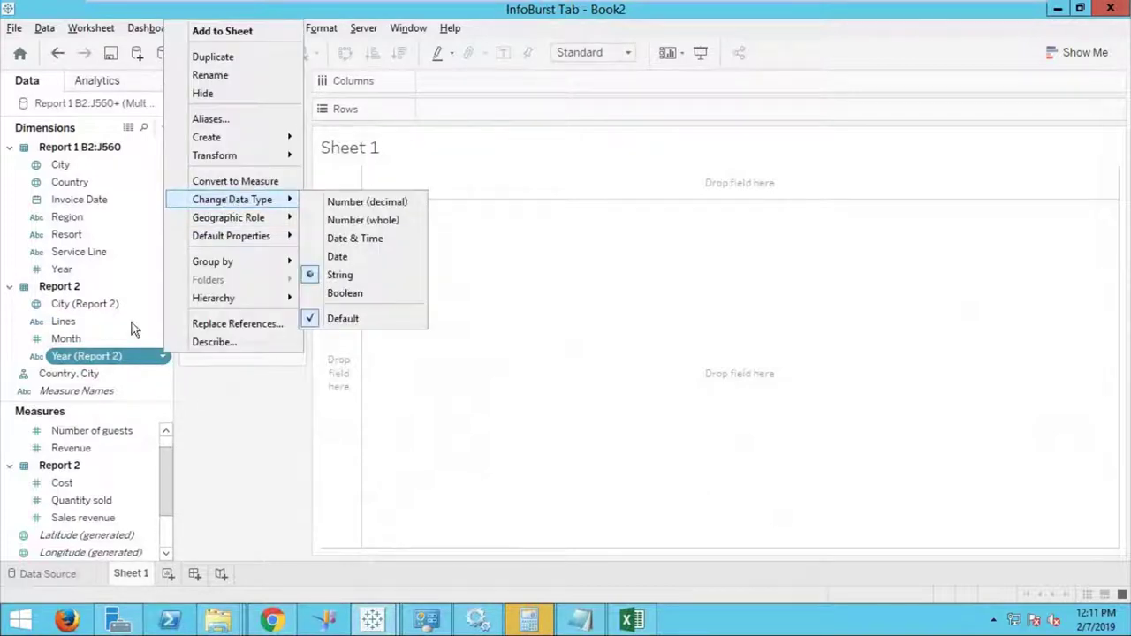
pyautogui.click(58, 574)
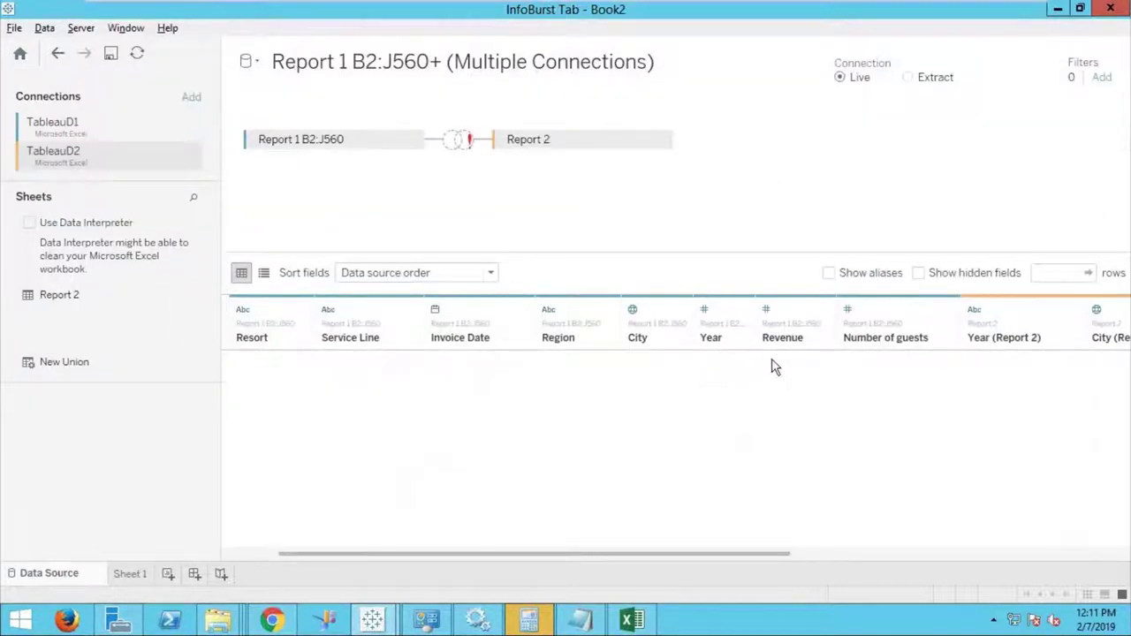
pyautogui.click(974, 311)
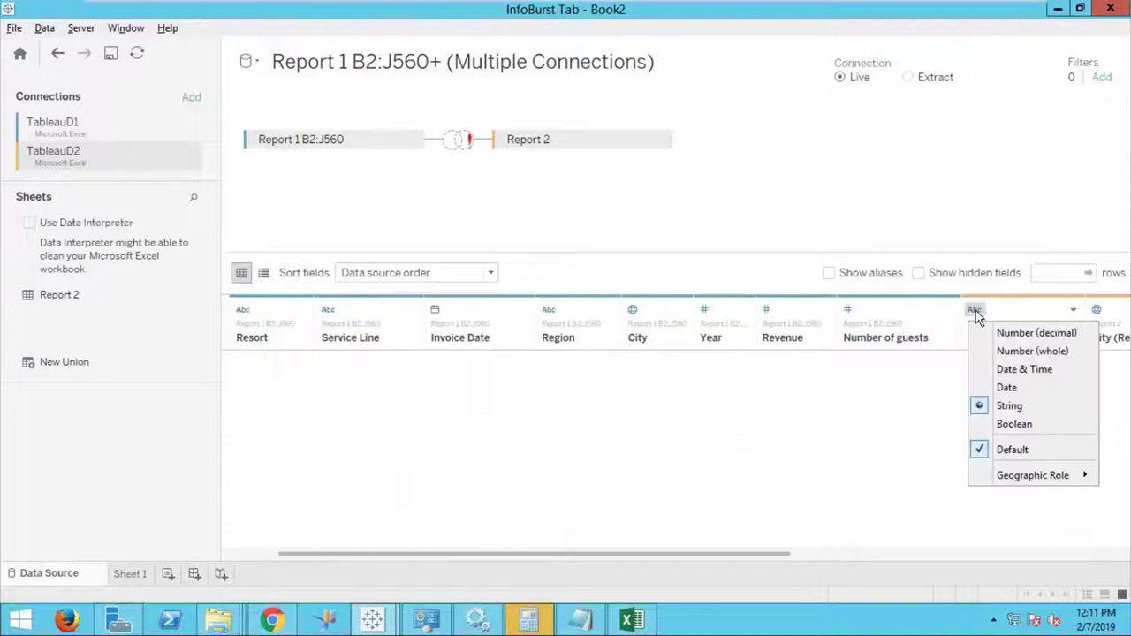
pyautogui.click(1000, 352)
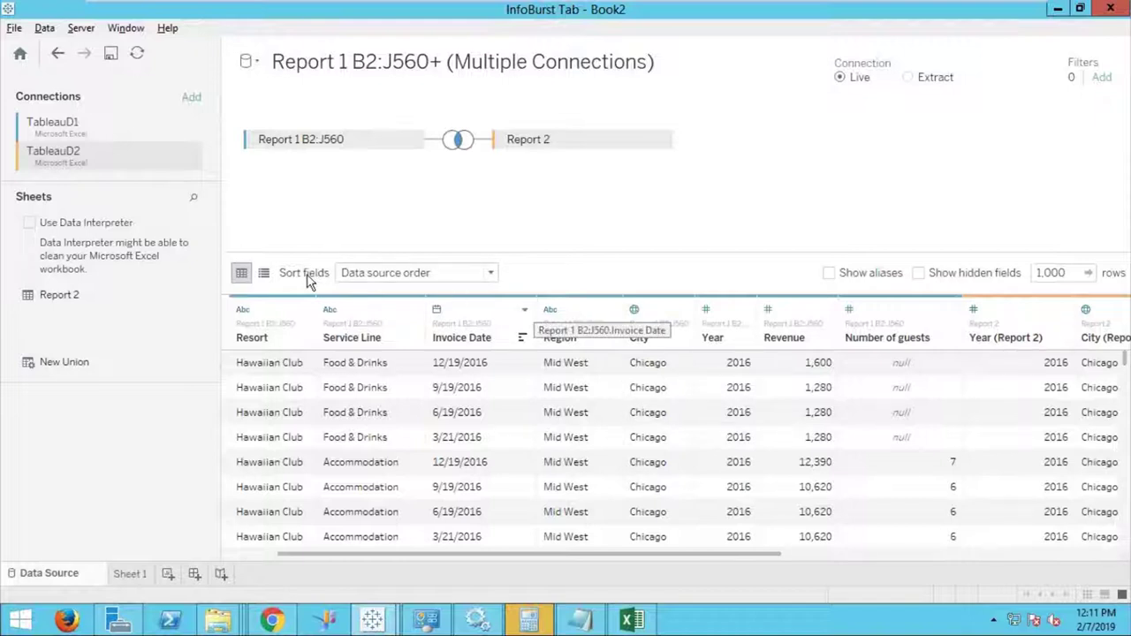
pyautogui.click(490, 273)
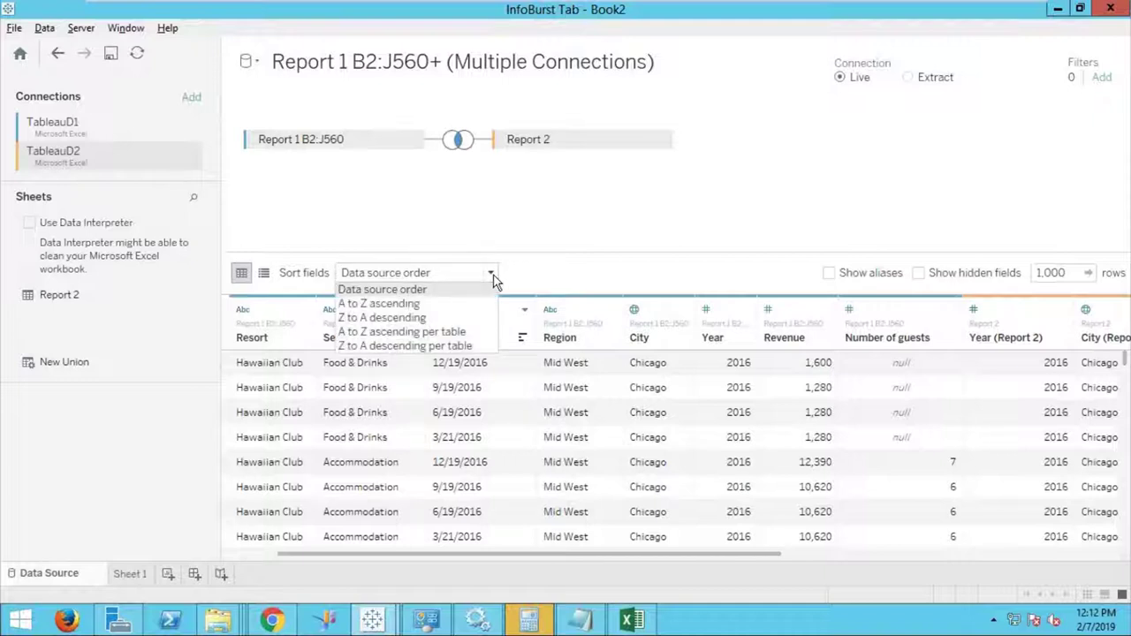
pyautogui.click(442, 309)
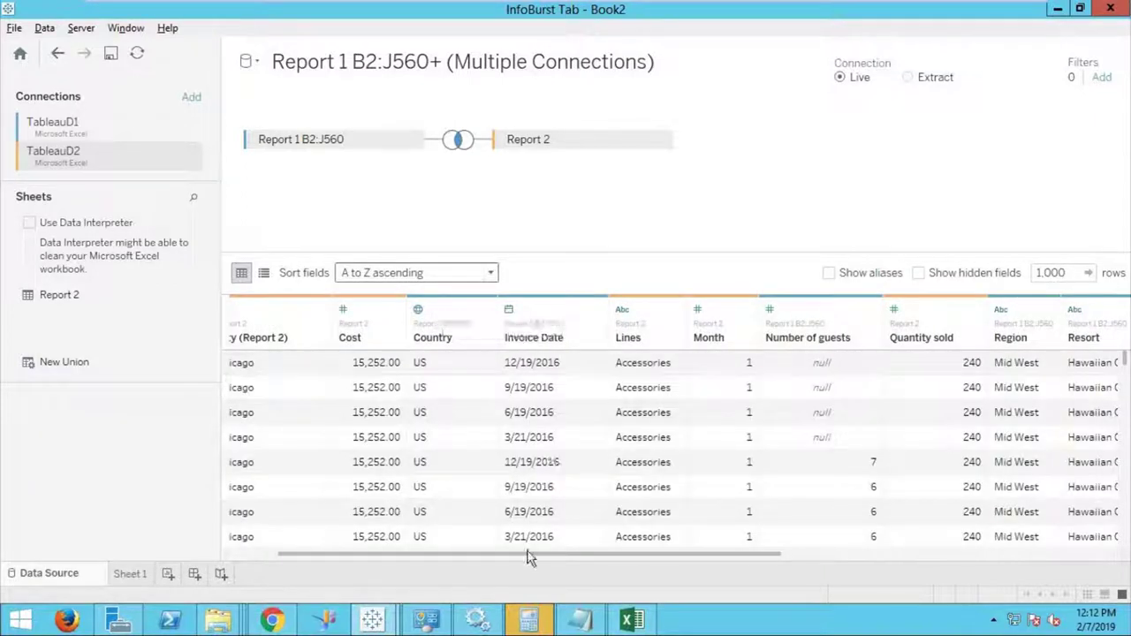
pyautogui.moveTo(531, 555); pyautogui.dragTo(447, 554)
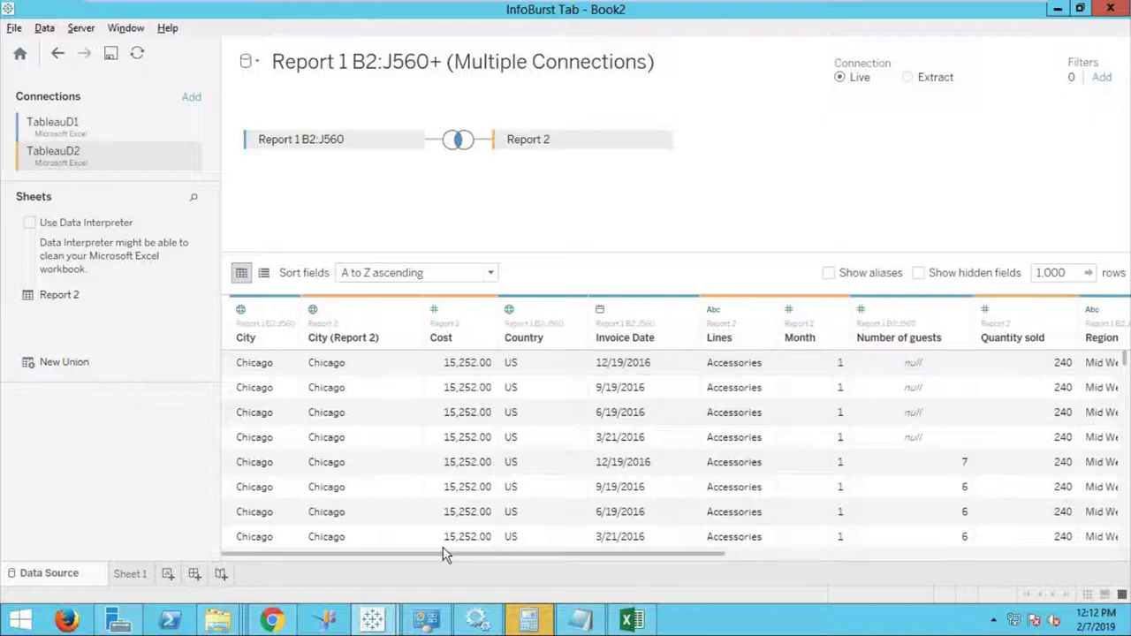
pyautogui.click(491, 274)
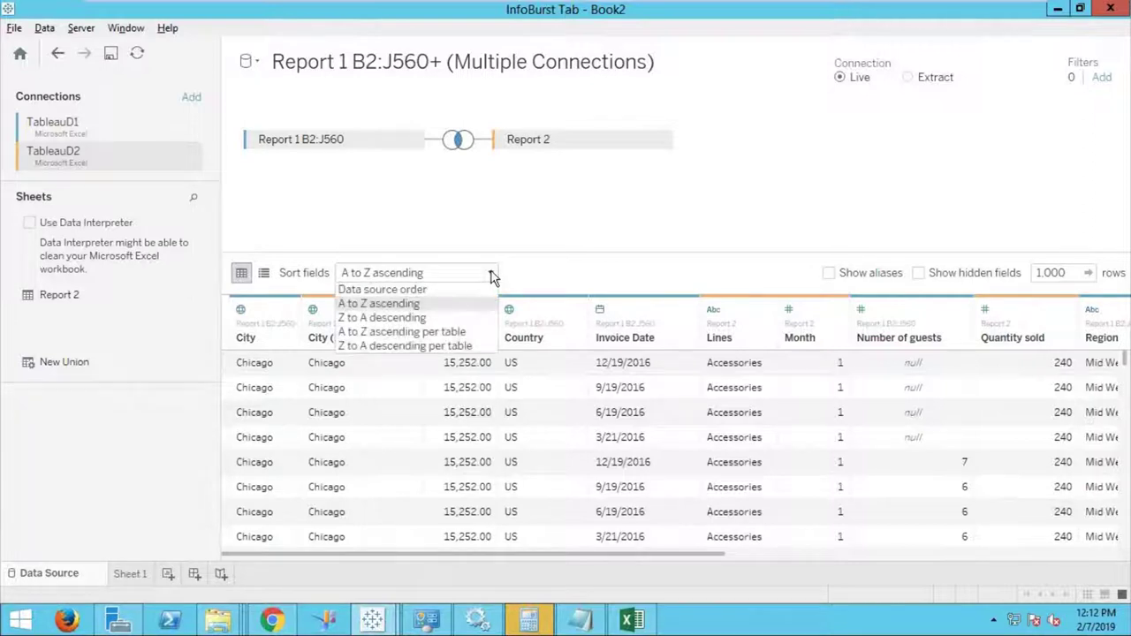
pyautogui.click(441, 318)
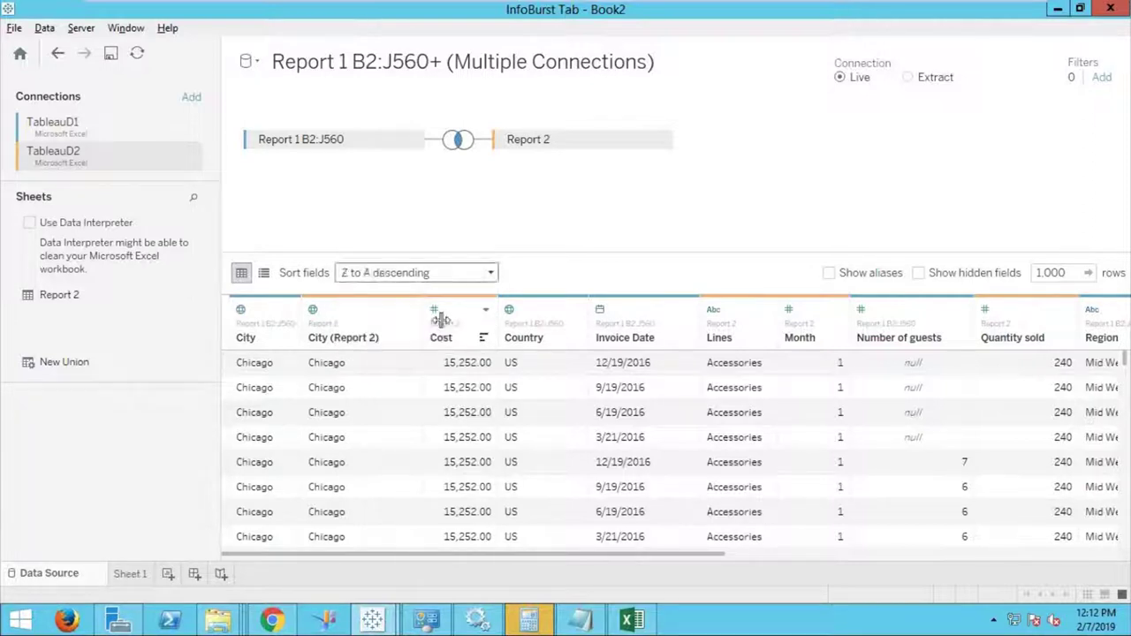
pyautogui.click(492, 276)
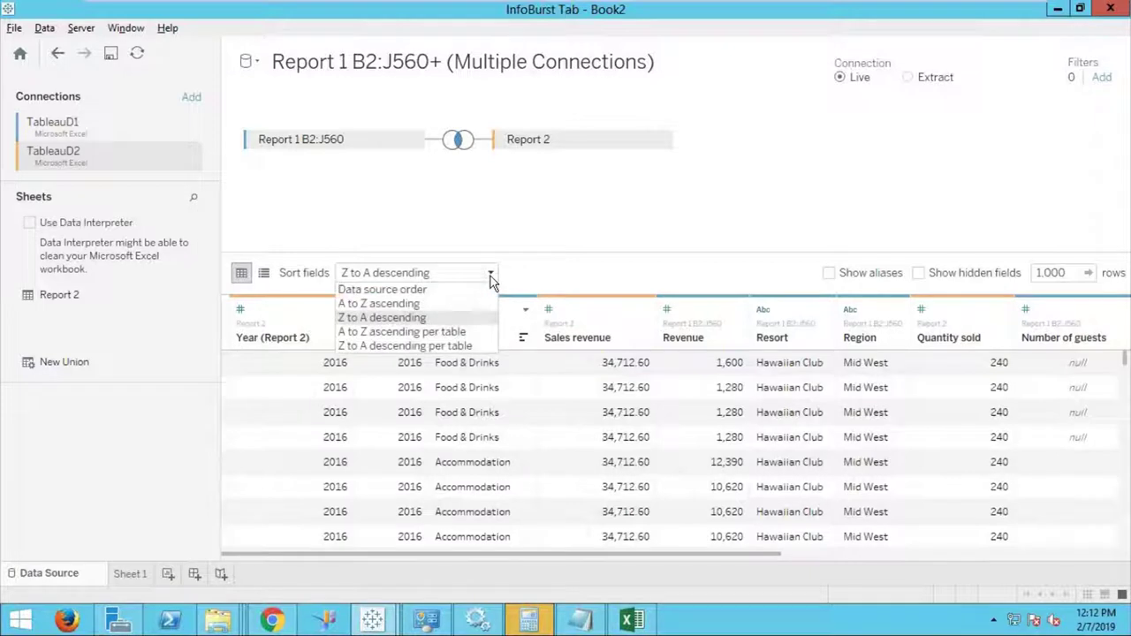
pyautogui.click(449, 332)
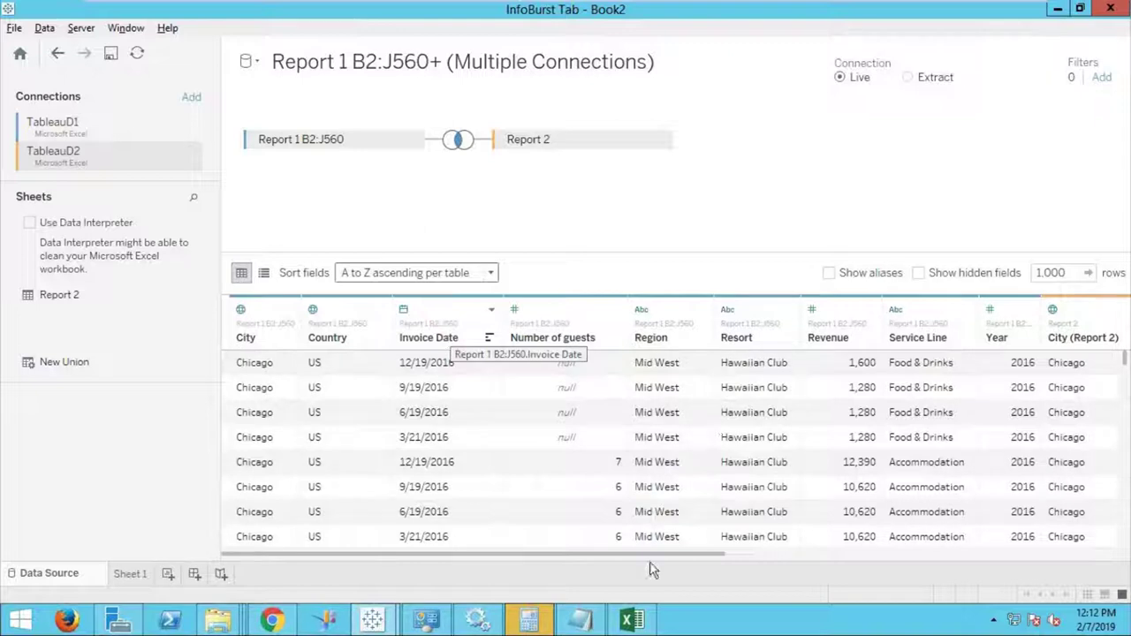
pyautogui.moveTo(714, 555); pyautogui.dragTo(630, 565)
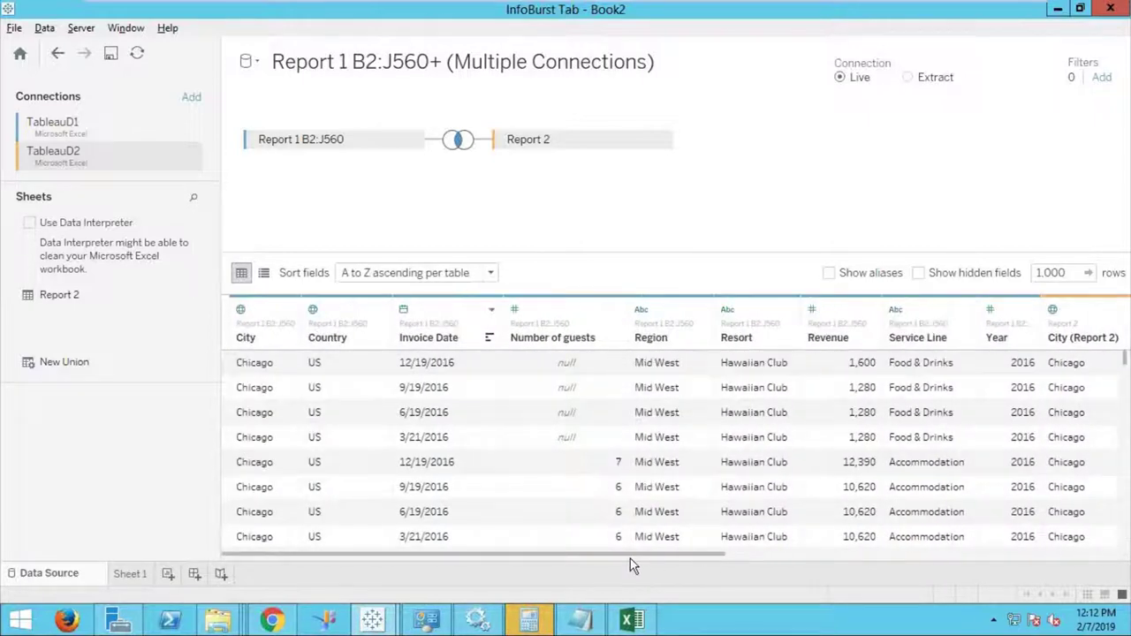
pyautogui.click(491, 273)
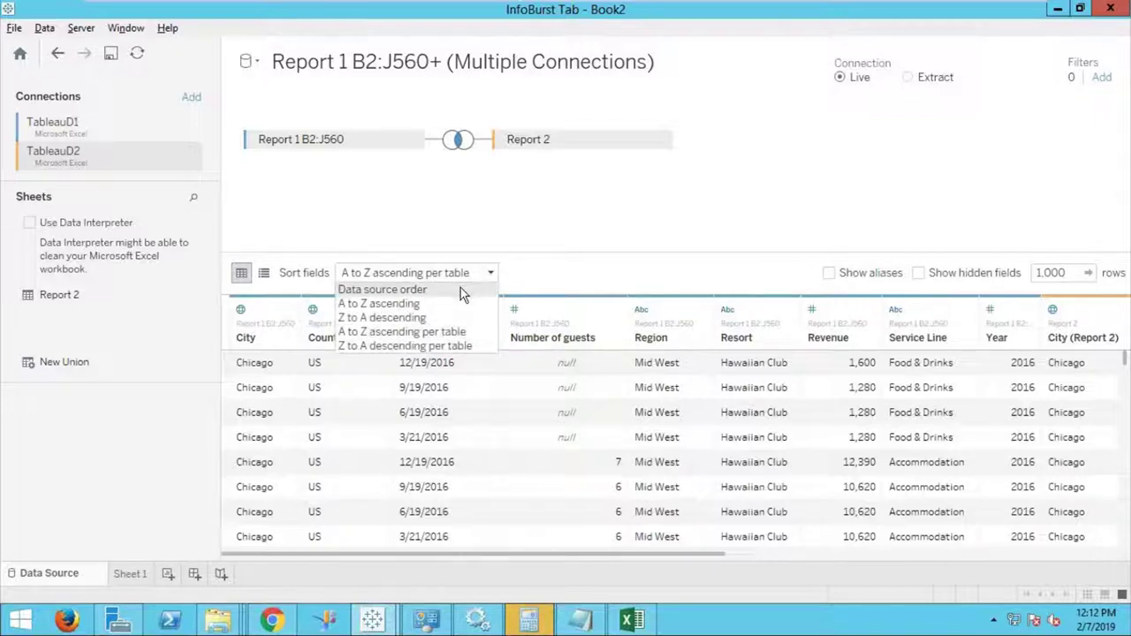
pyautogui.click(460, 287)
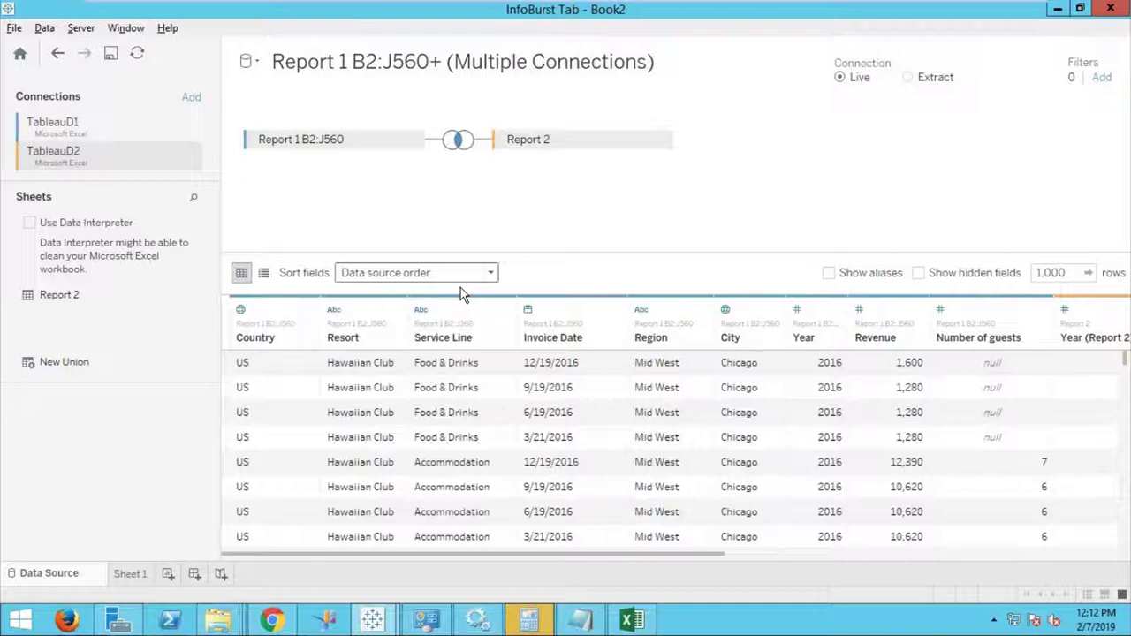
# Try Left, Right and Full Outer joins between the reports, then revert to Inner.
pyautogui.click(459, 142)
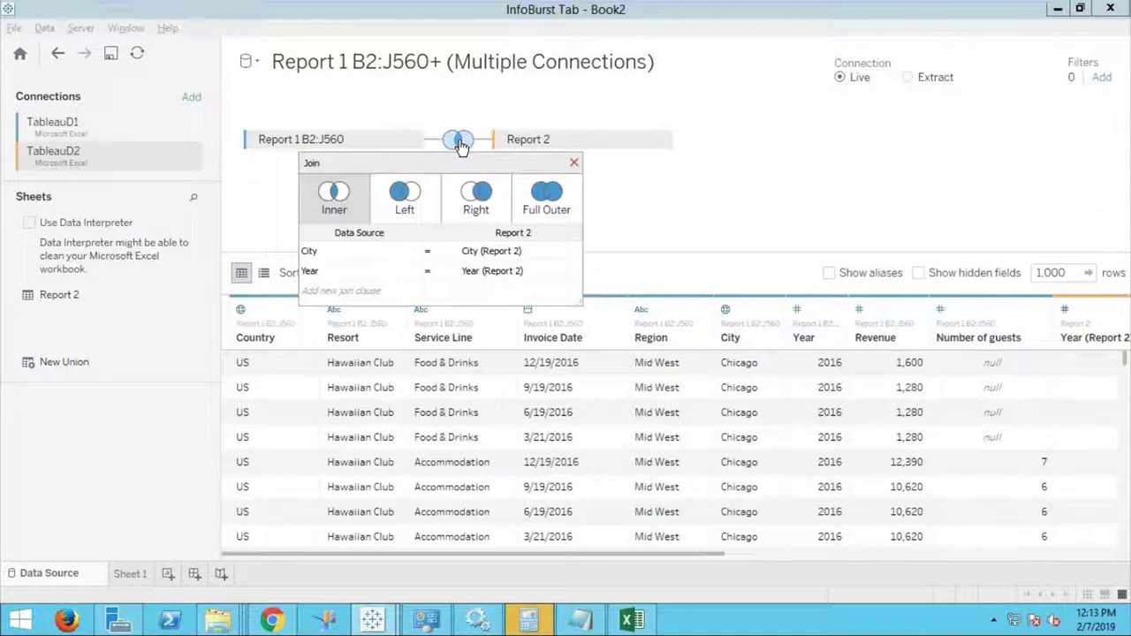
pyautogui.click(435, 190)
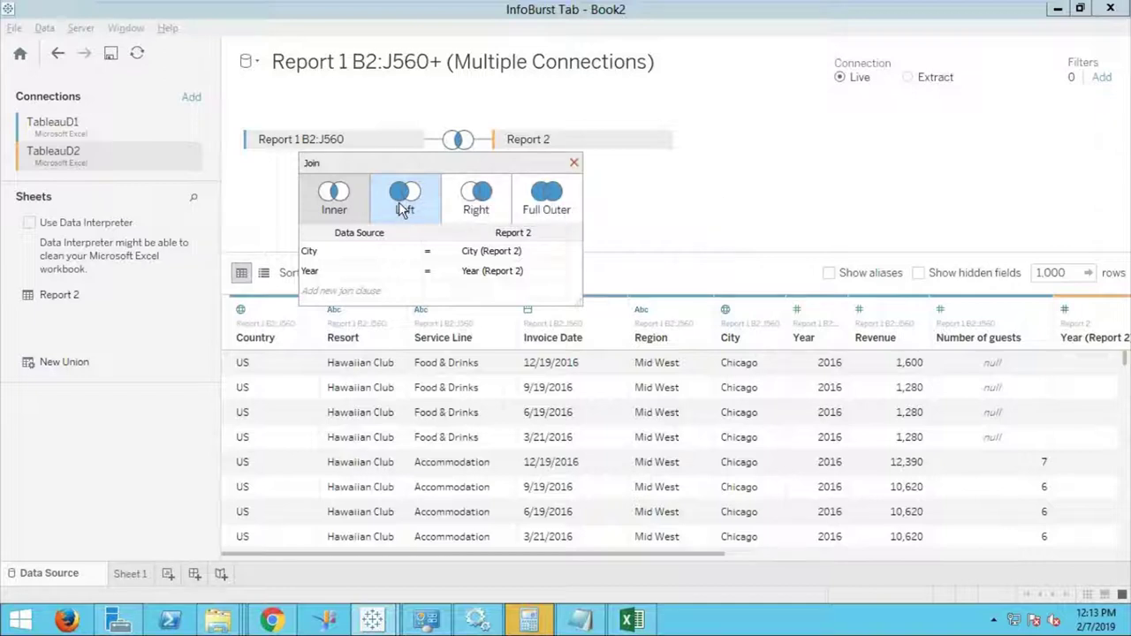
pyautogui.click(398, 203)
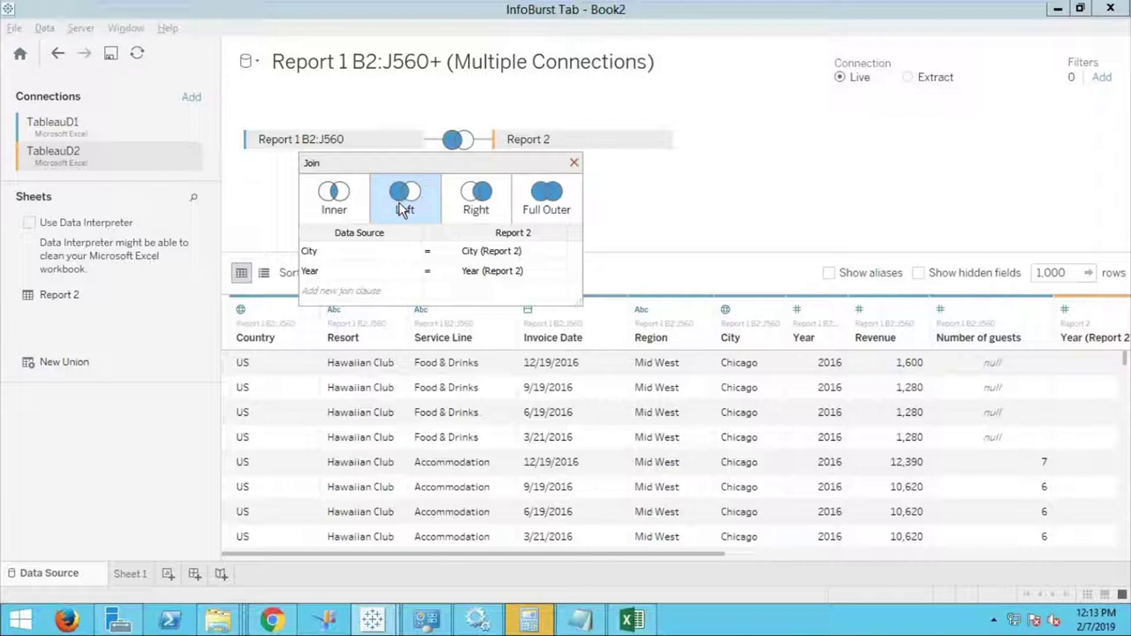
pyautogui.click(489, 204)
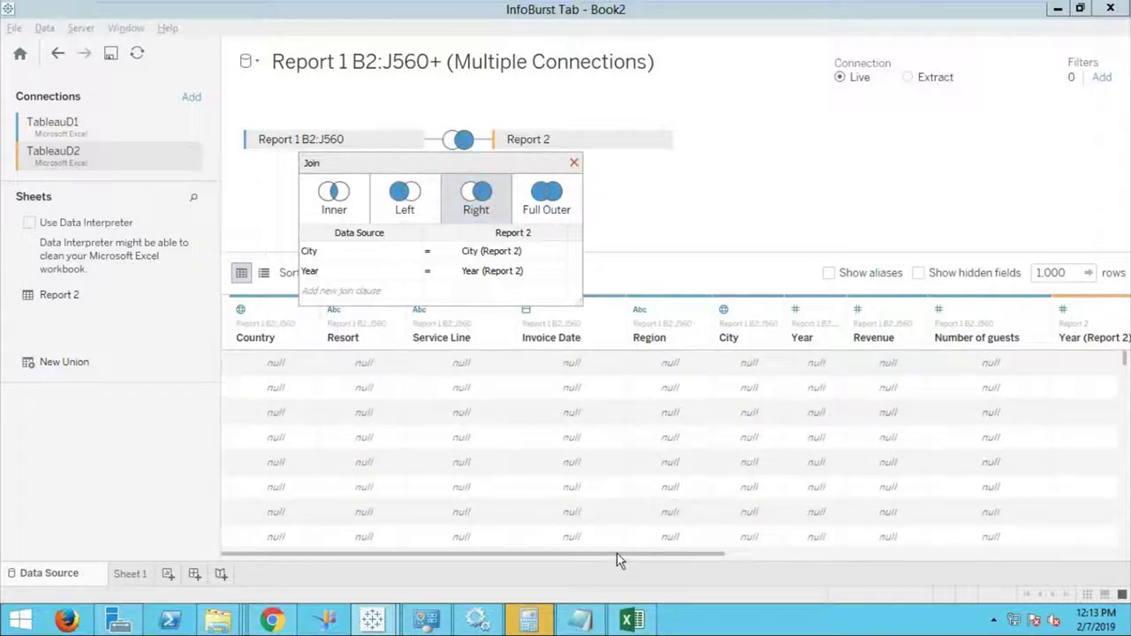
pyautogui.hscroll(5, 842, 556)
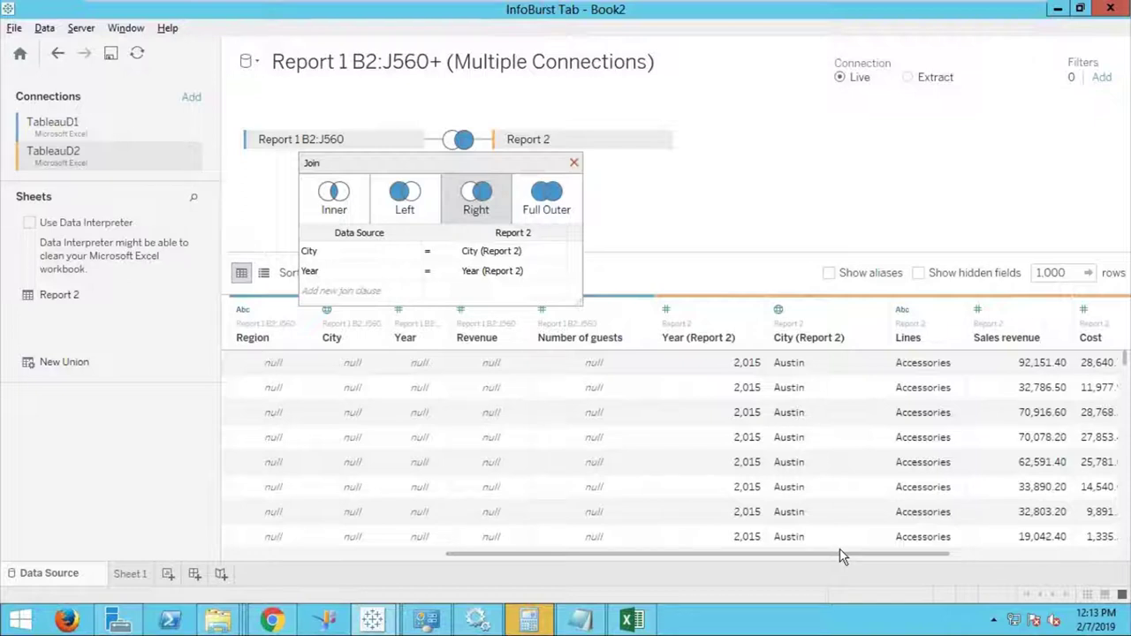
pyautogui.click(555, 205)
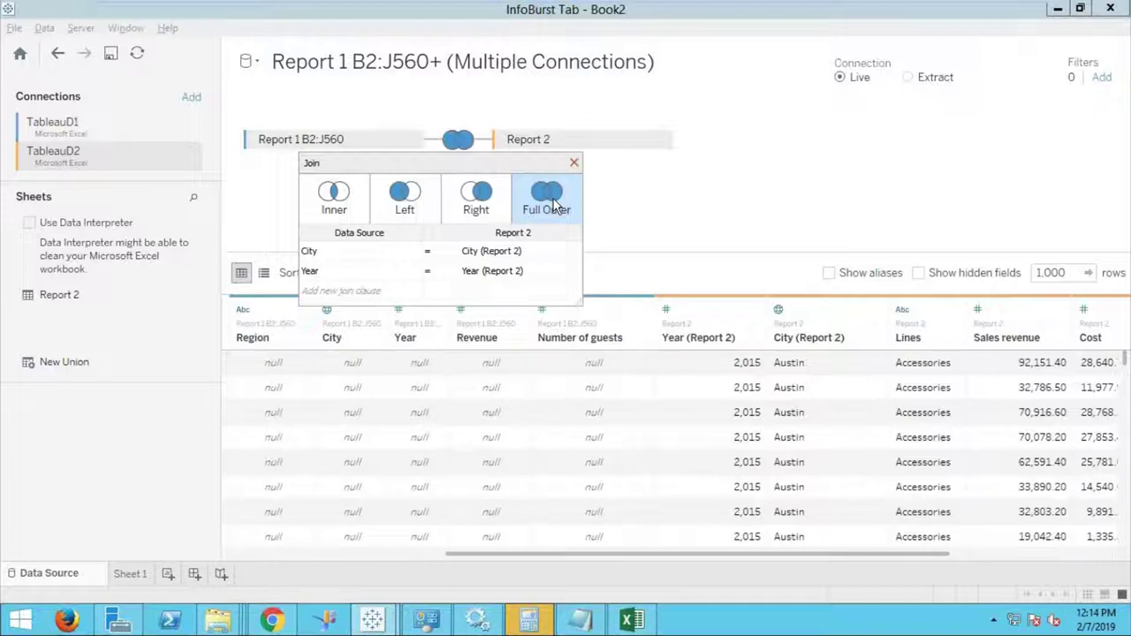
pyautogui.click(335, 199)
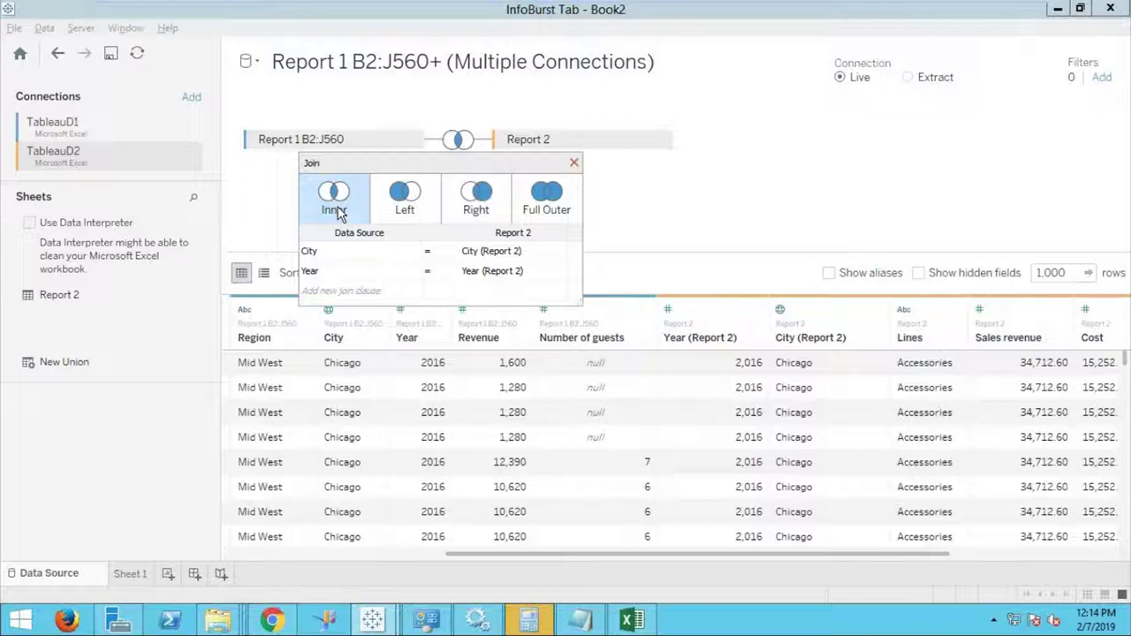
# Add a data source filter keeping rows where Number of guests is at least 1.
pyautogui.moveTo(566, 2)
pyautogui.click(574, 162)
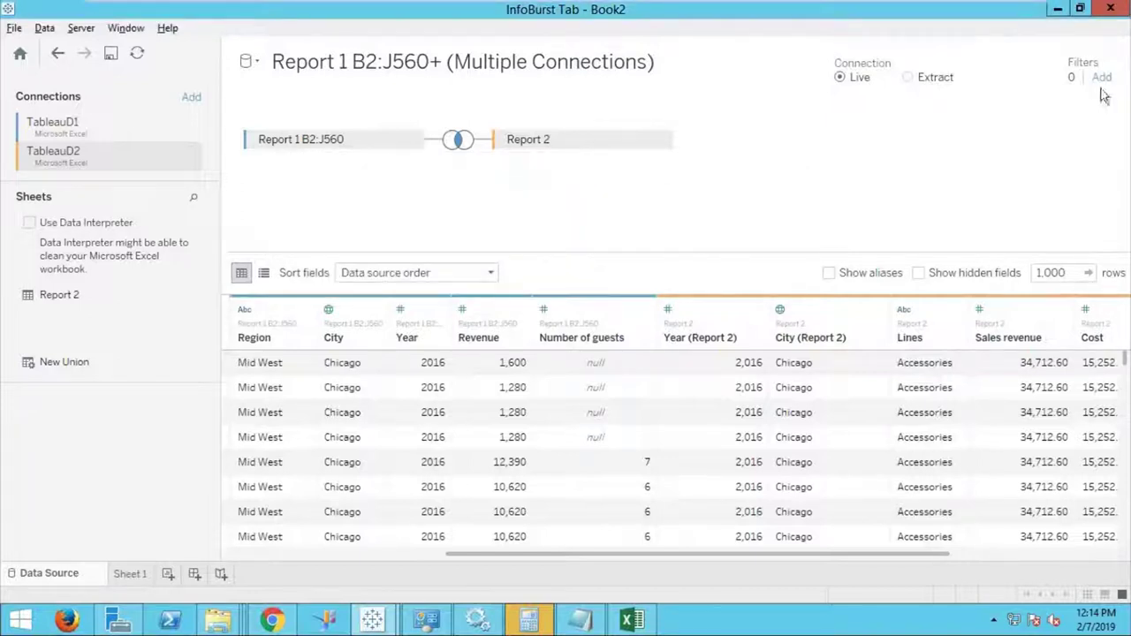
pyautogui.click(1102, 78)
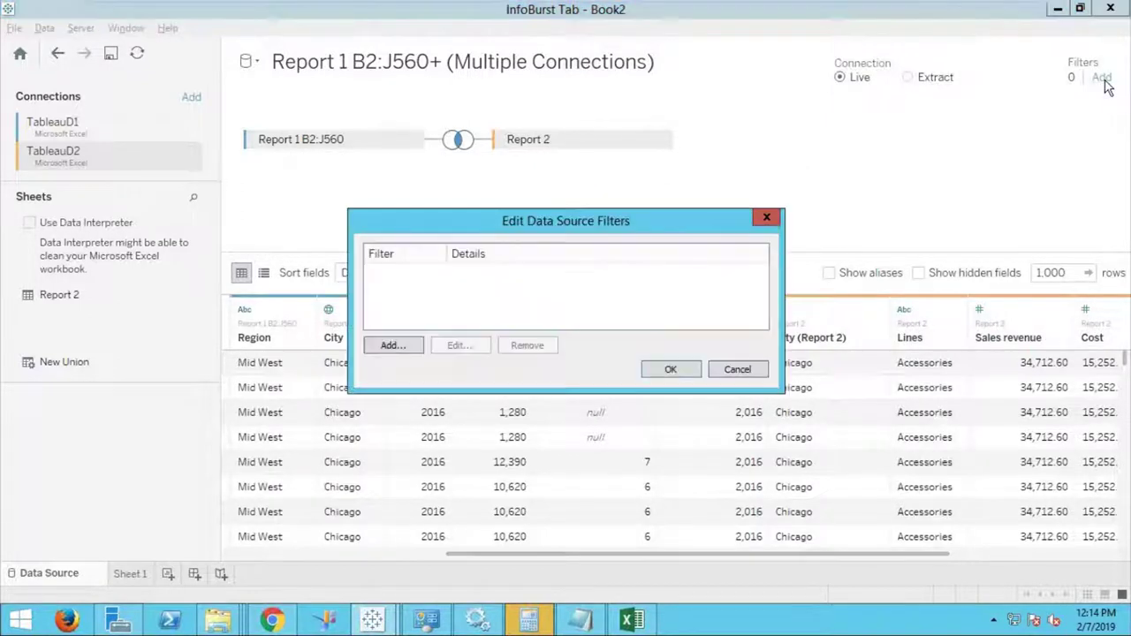
pyautogui.click(393, 346)
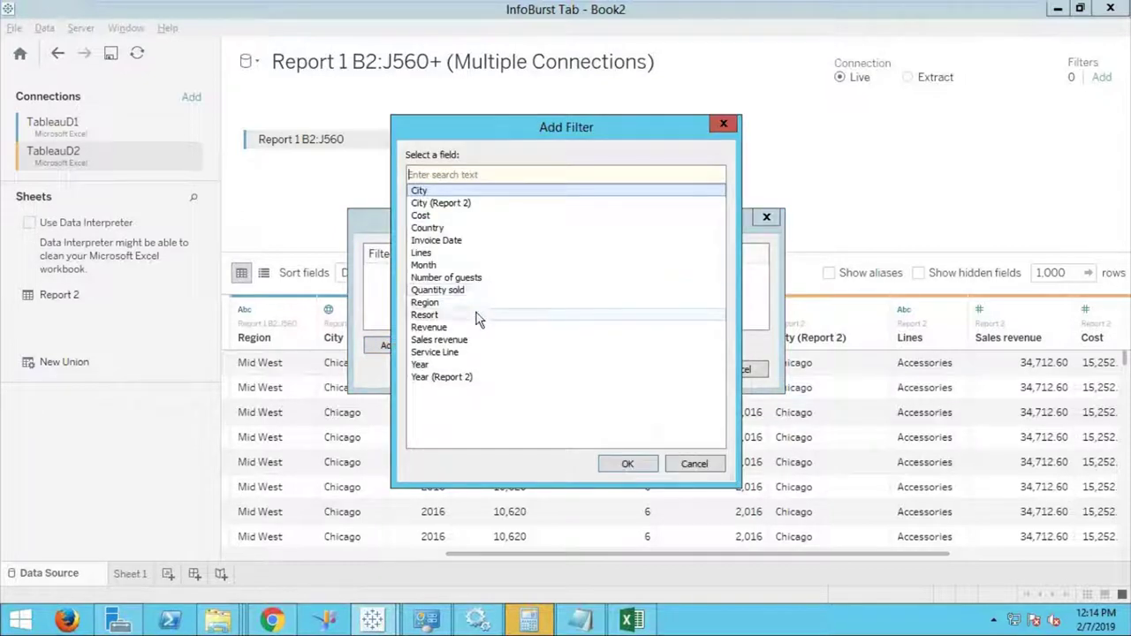
pyautogui.click(475, 278)
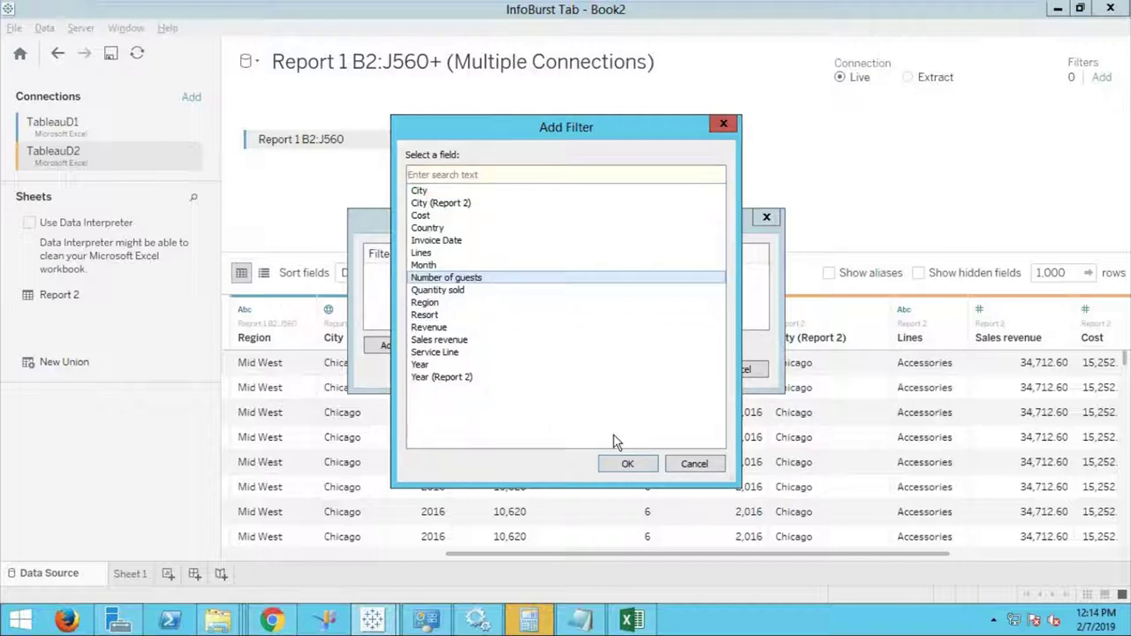
pyautogui.click(628, 463)
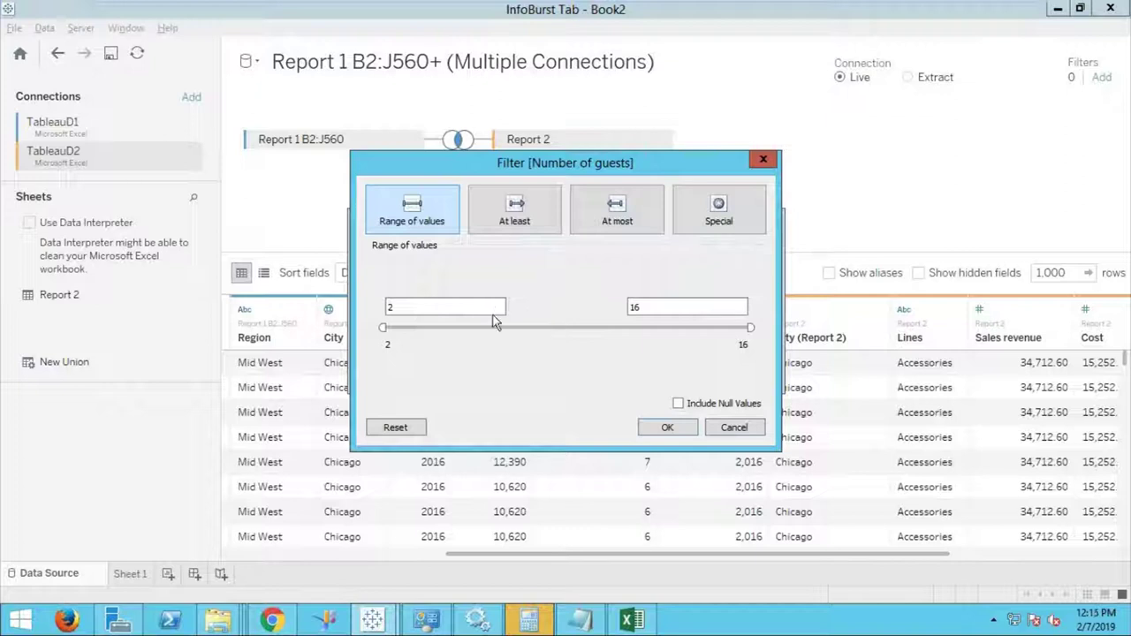
pyautogui.click(395, 307)
pyautogui.click(532, 233)
pyautogui.moveTo(404, 306); pyautogui.dragTo(365, 311)
pyautogui.write('1')
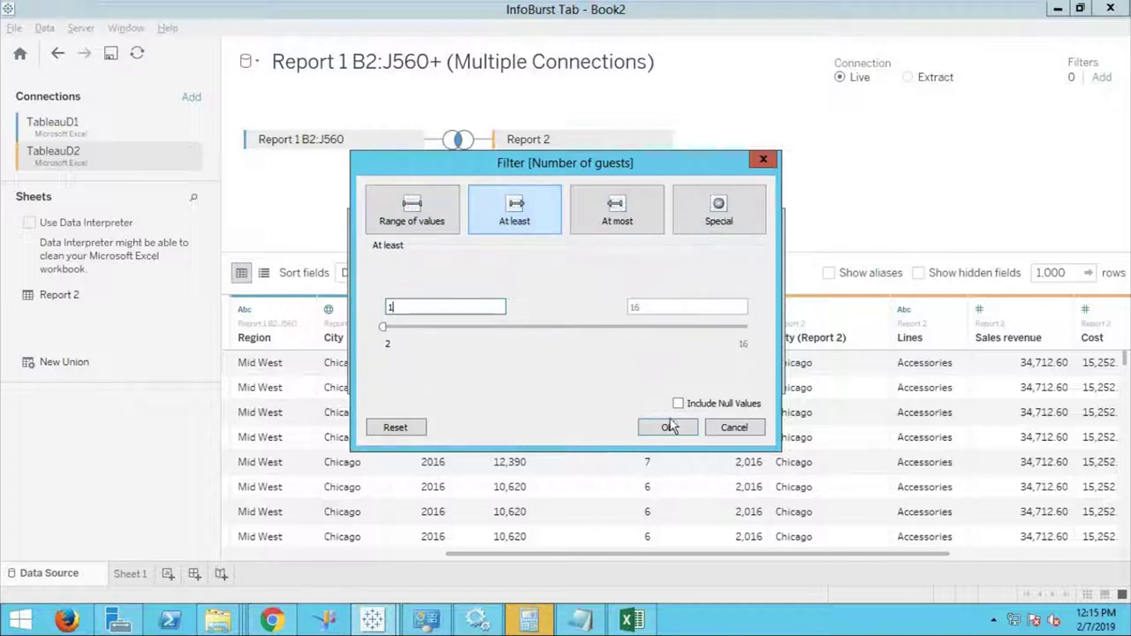
pyautogui.click(668, 428)
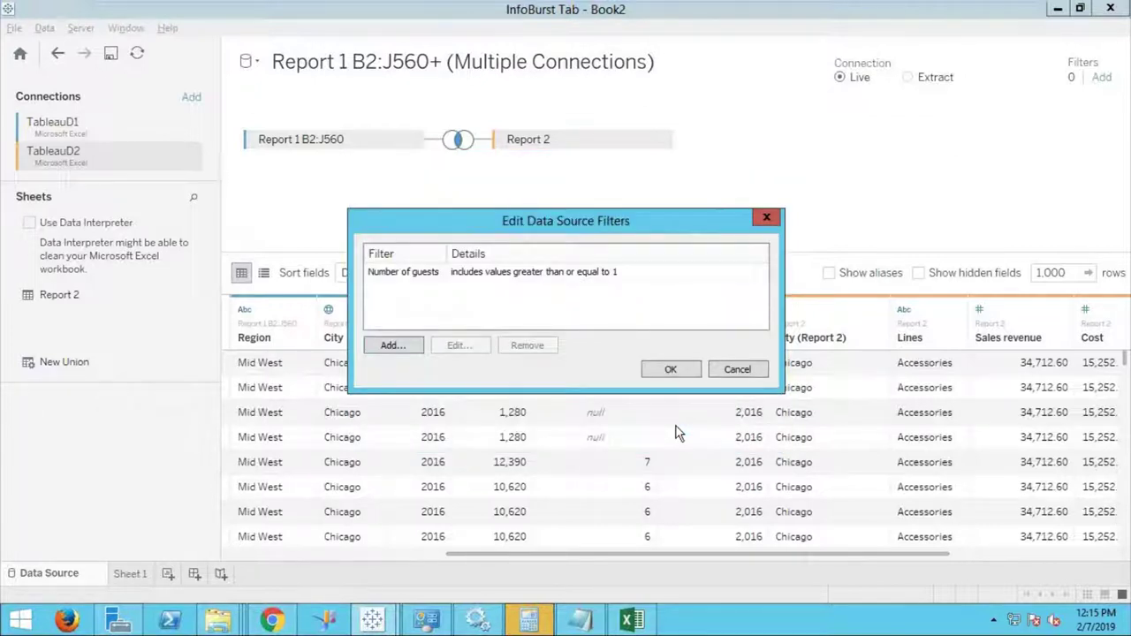
pyautogui.click(671, 371)
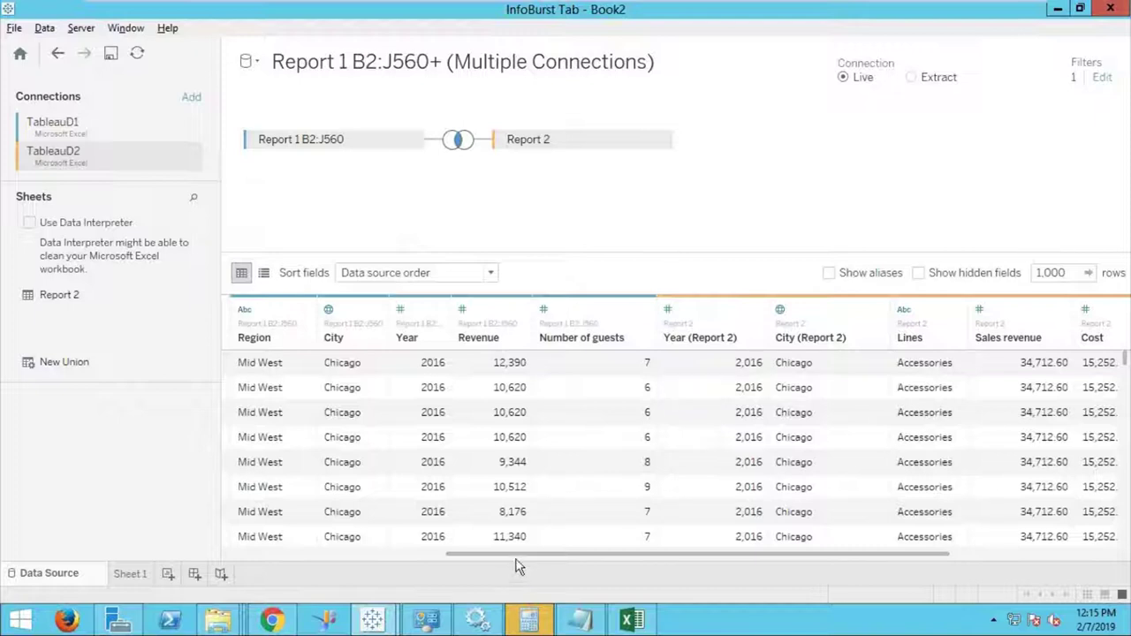
# Reopen the data source filters list and begin adding another filter.
pyautogui.moveTo(512, 556); pyautogui.dragTo(291, 557)
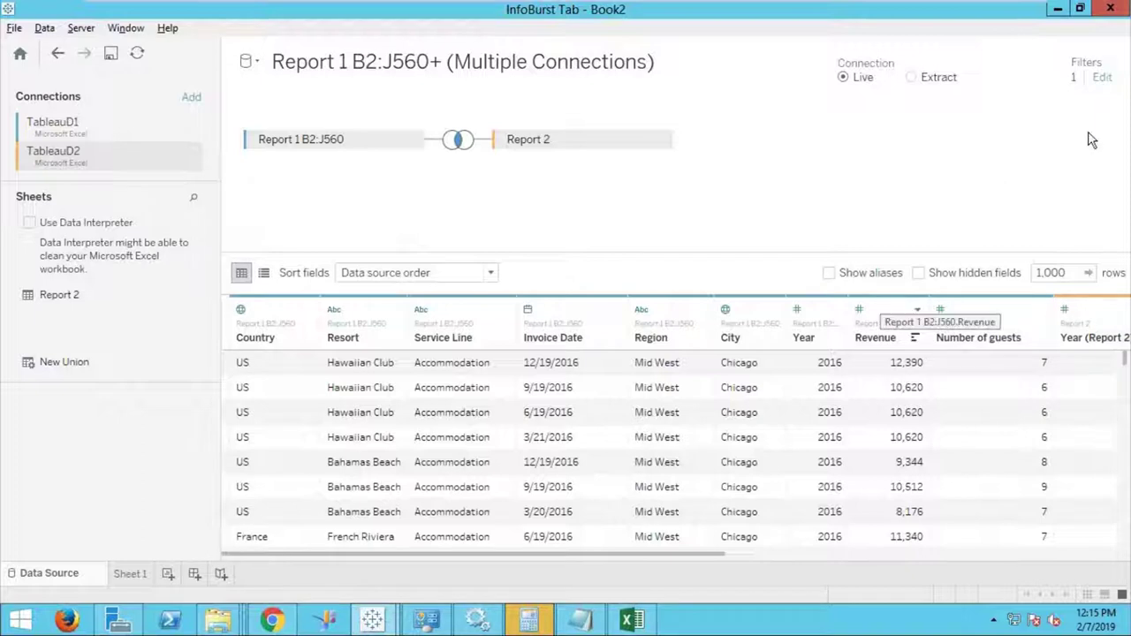
pyautogui.click(1101, 78)
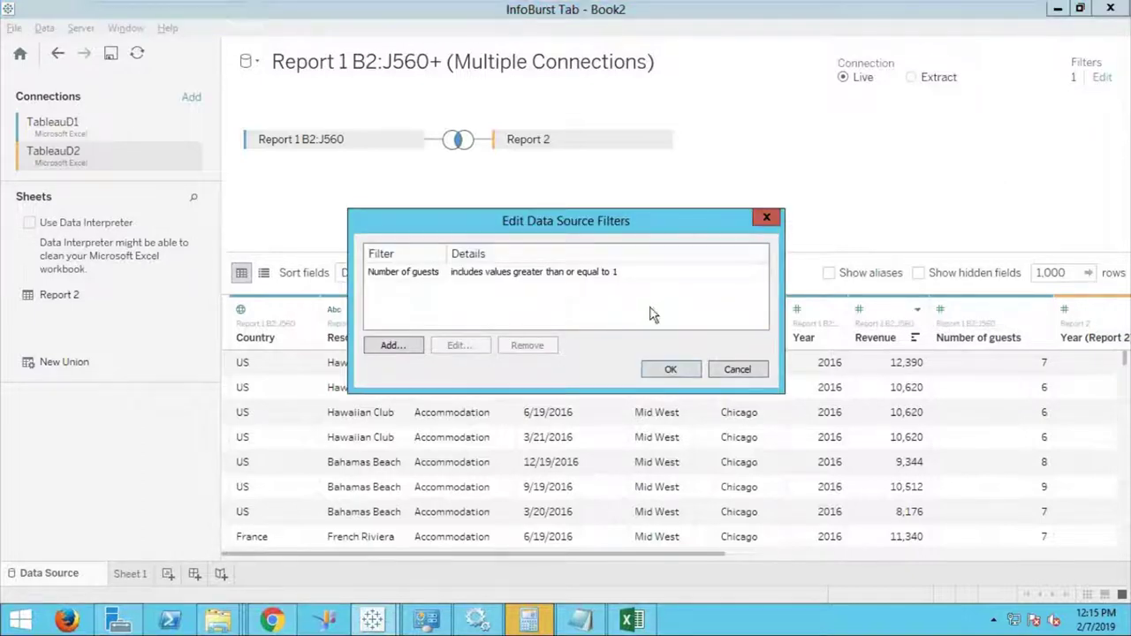
pyautogui.click(400, 351)
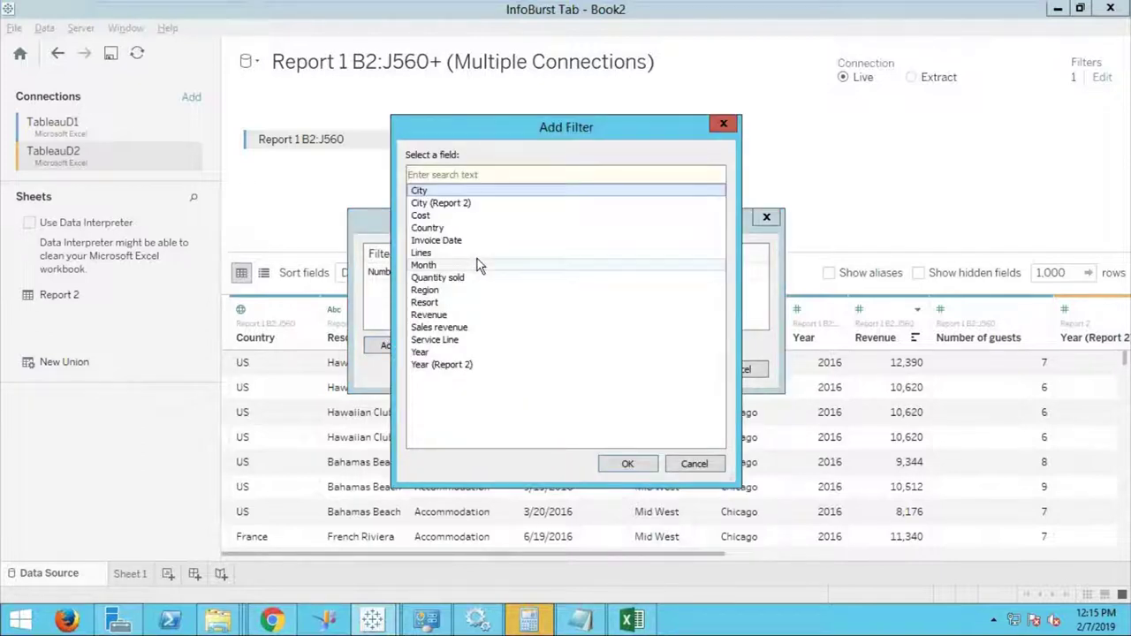
# Add a Country filter keeping only US, giving the data source two filters.
pyautogui.click(463, 230)
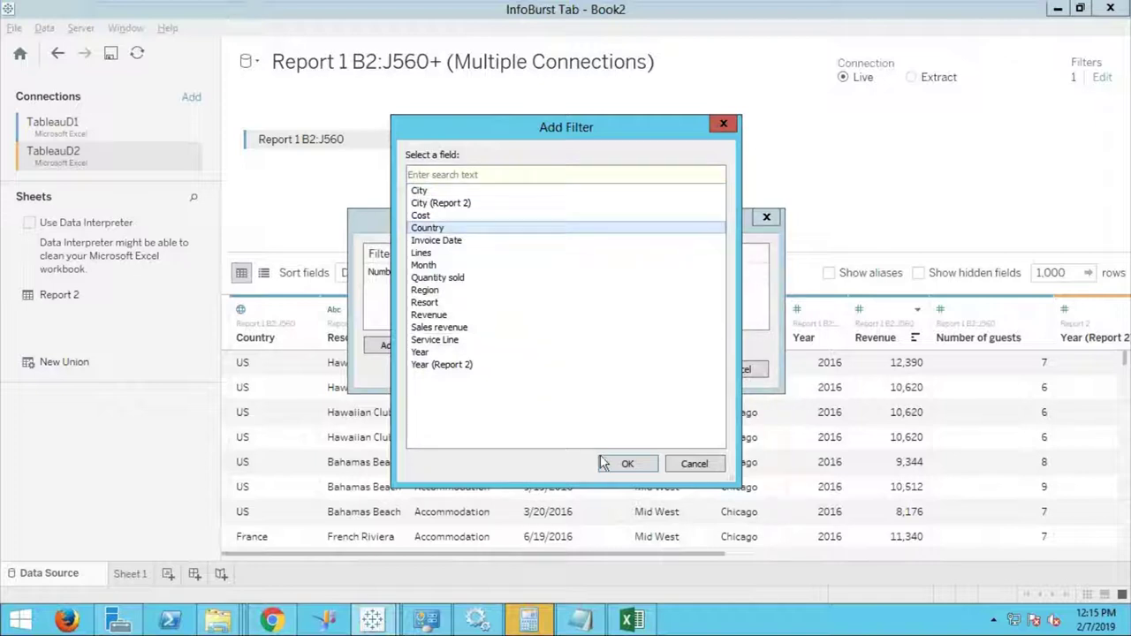
pyautogui.click(629, 464)
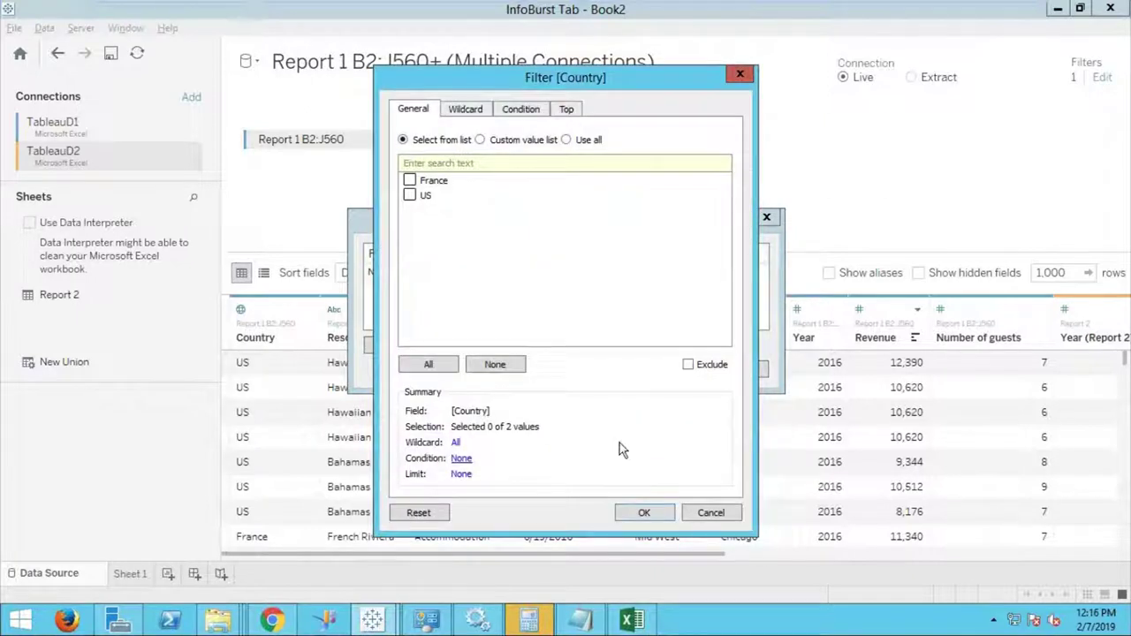
pyautogui.click(412, 197)
pyautogui.click(644, 516)
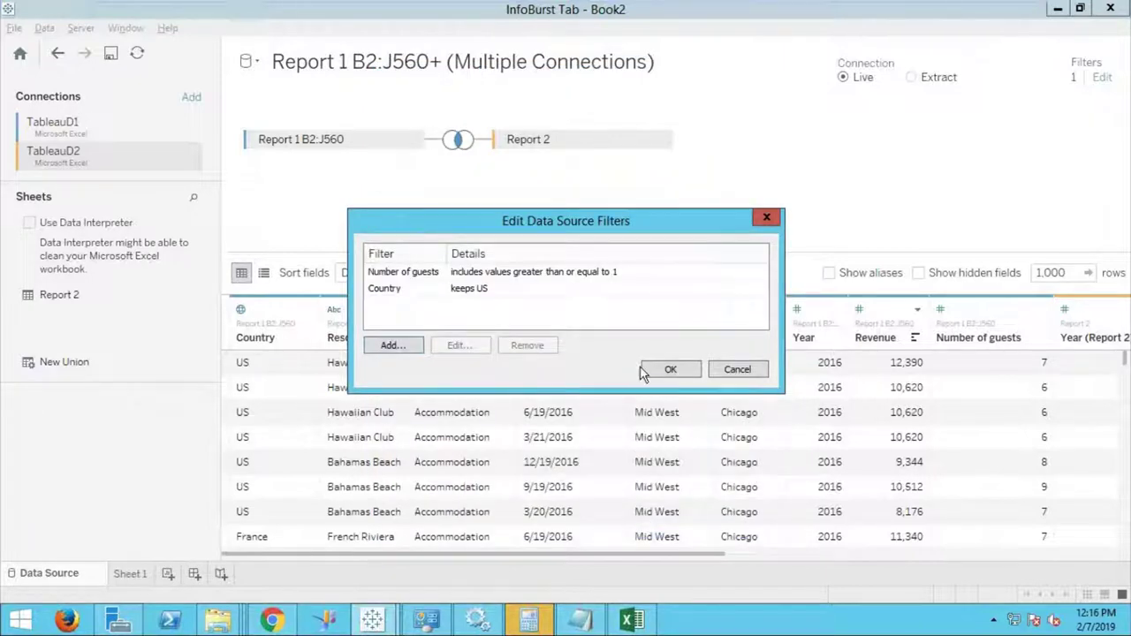
pyautogui.click(671, 370)
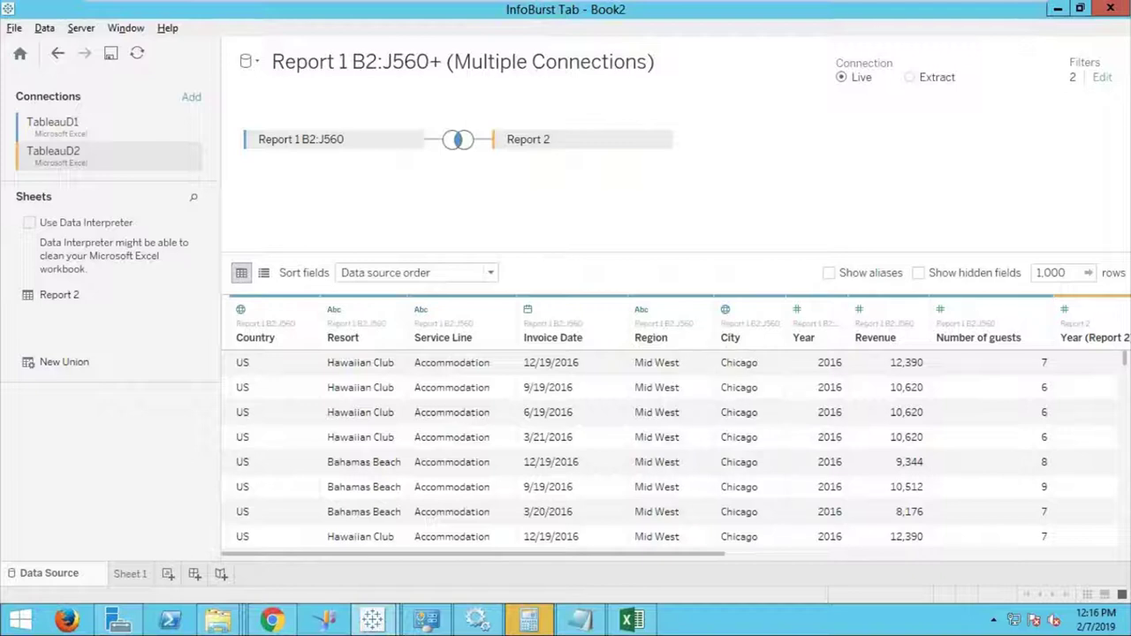
# Change the Country data source filter to exclude France instead of keeping US.
pyautogui.click(1105, 80)
pyautogui.click(421, 275)
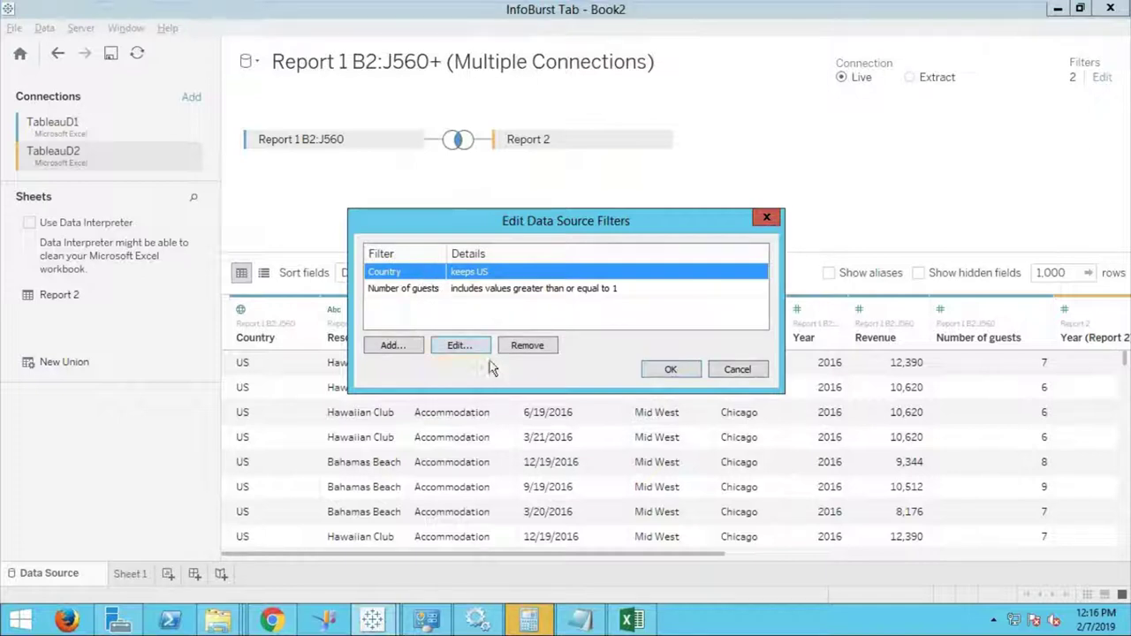
pyautogui.click(466, 345)
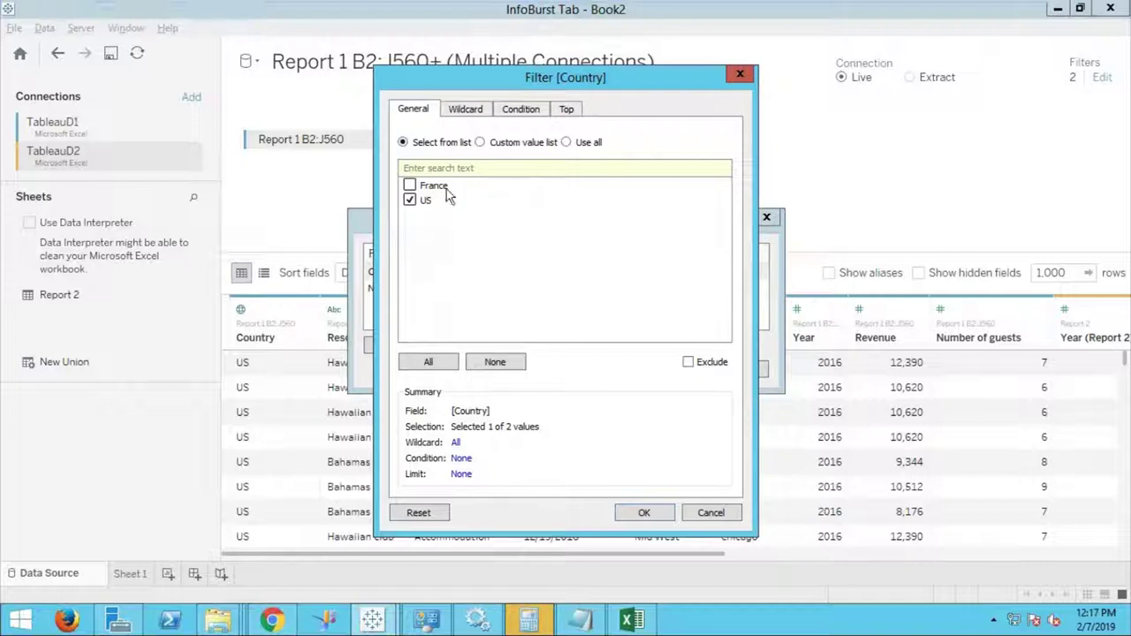
pyautogui.click(409, 199)
pyautogui.click(687, 364)
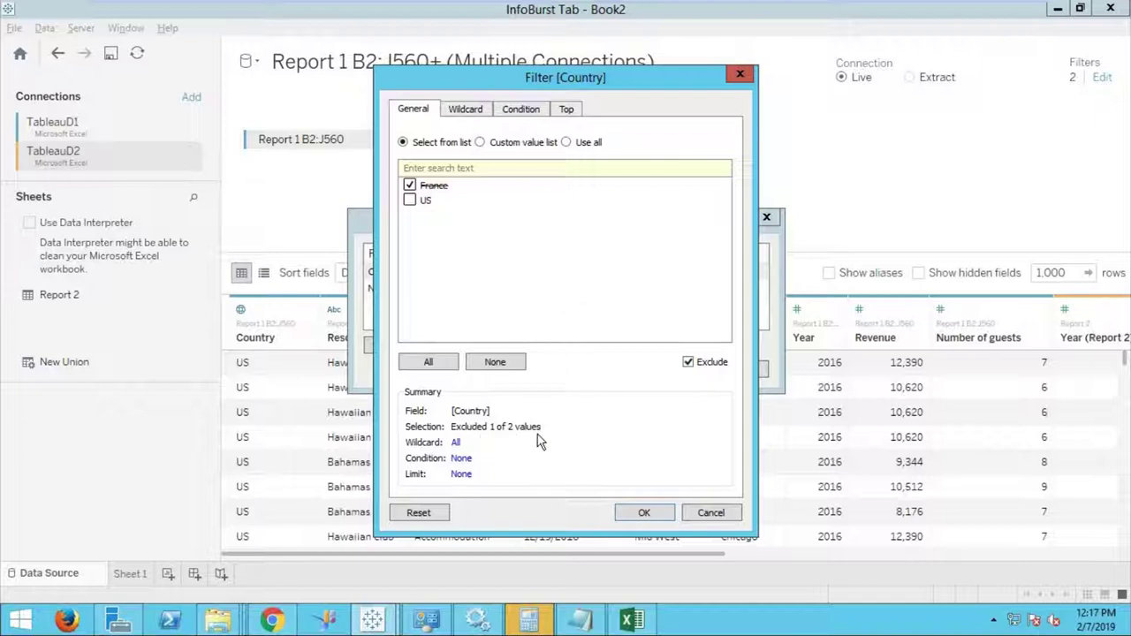
pyautogui.click(644, 514)
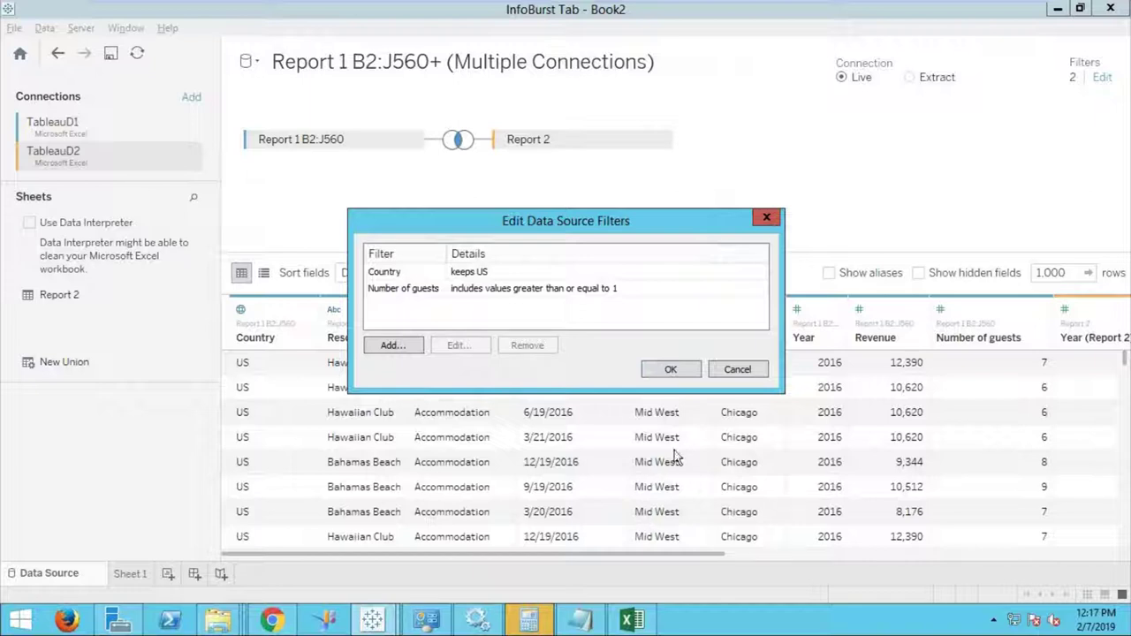
pyautogui.click(482, 274)
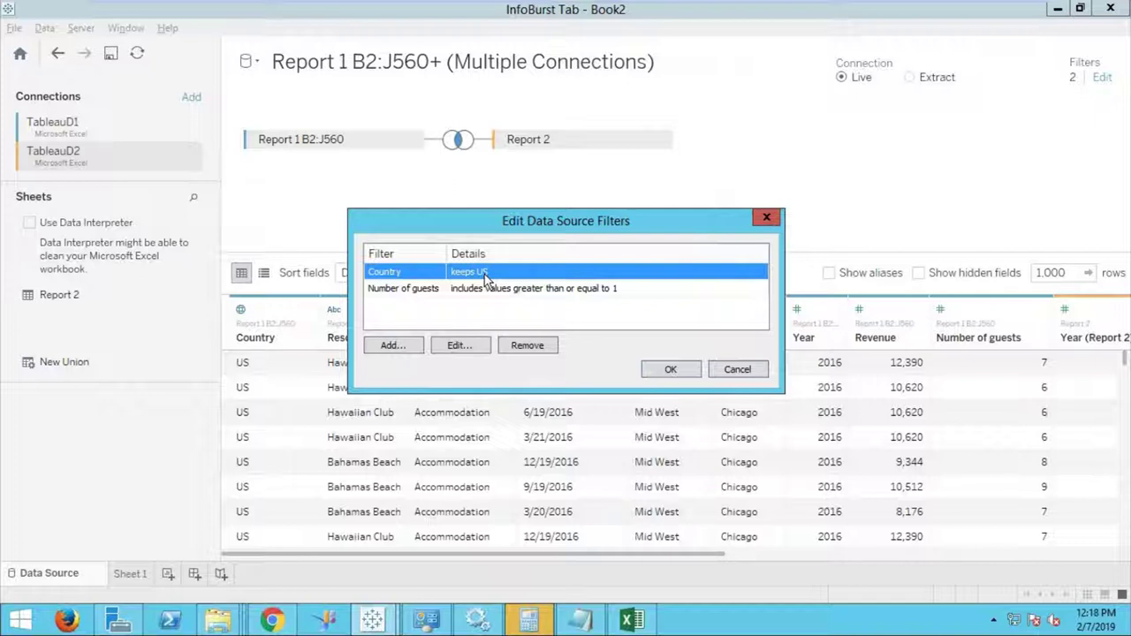
# Delete the Country and Number of guests filters, leaving the data source unfiltered.
pyautogui.click(534, 348)
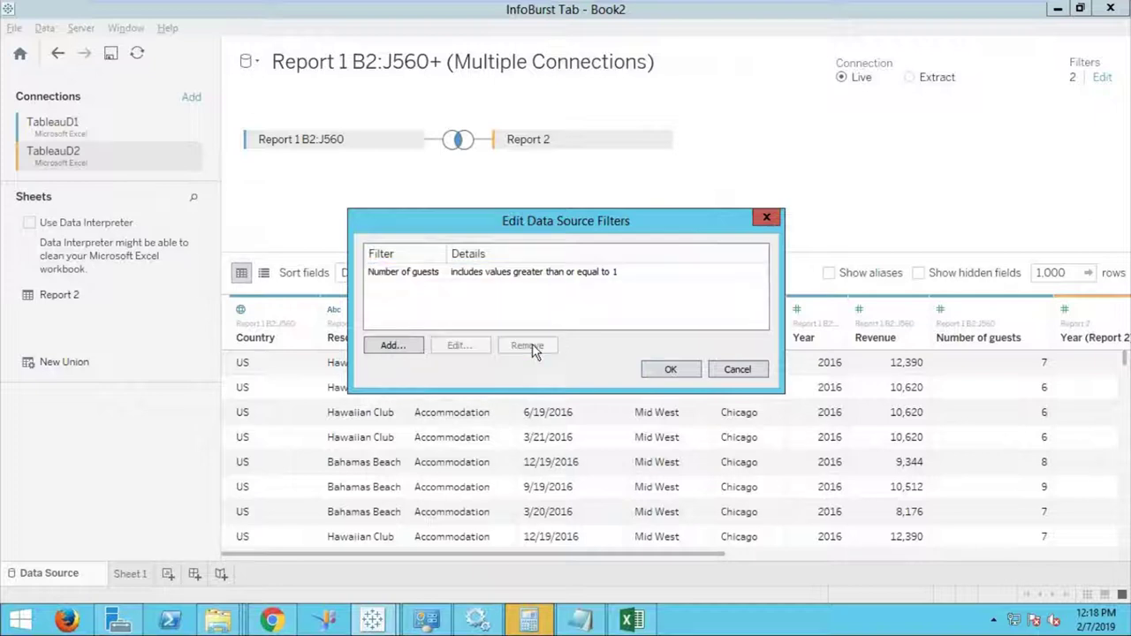
pyautogui.click(432, 274)
pyautogui.click(526, 346)
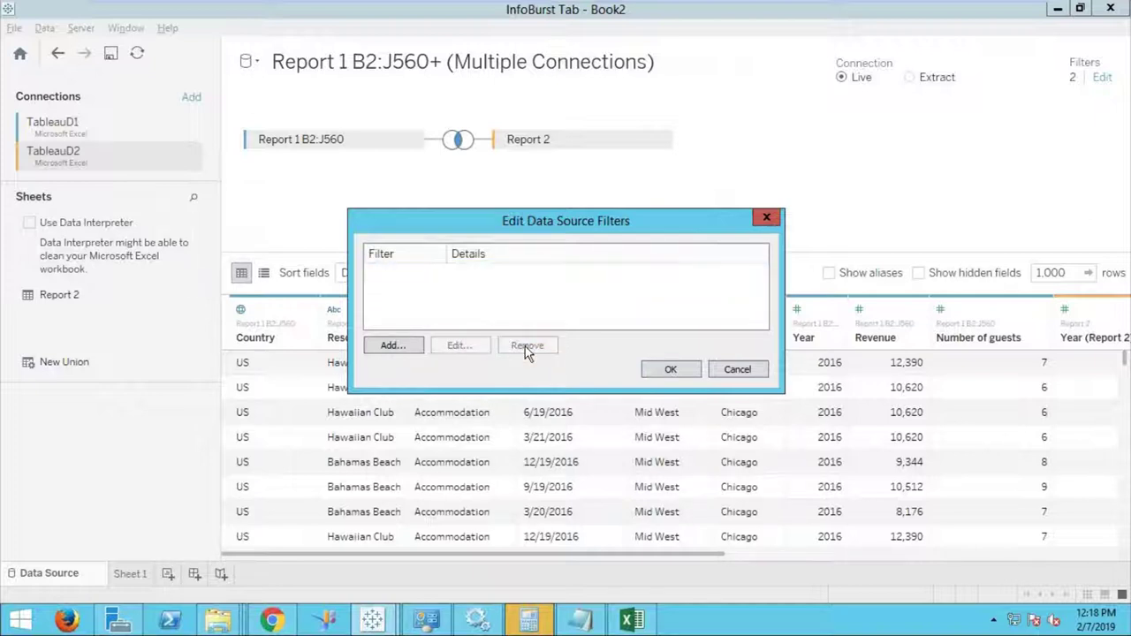
pyautogui.click(668, 372)
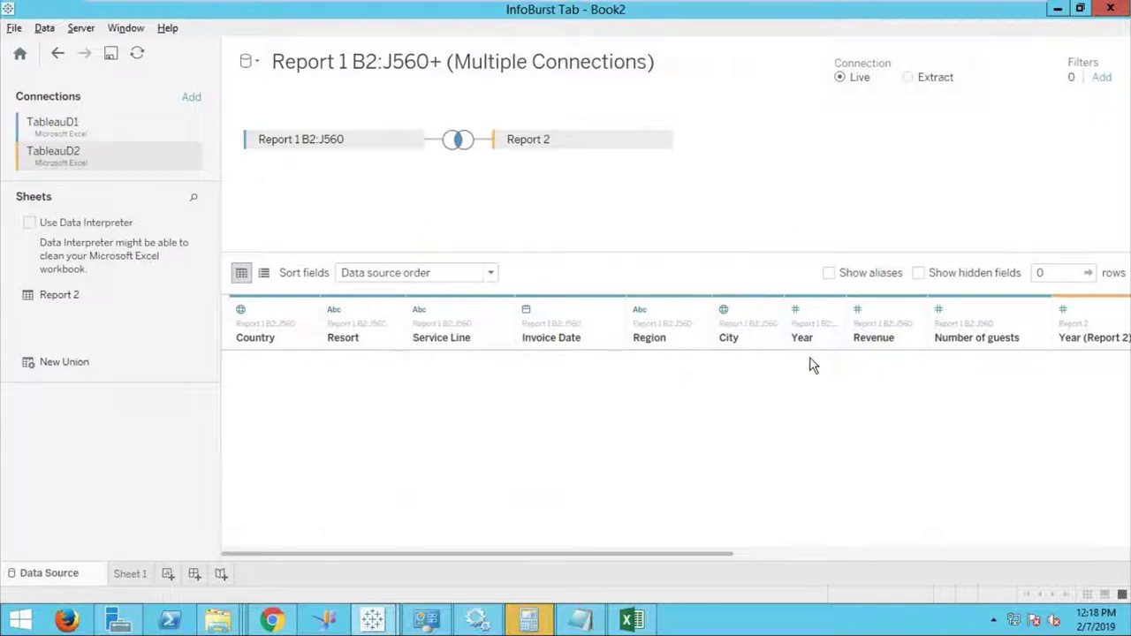
# Hide the Year (Report 2) column in the joined data grid.
pyautogui.moveTo(651, 556); pyautogui.dragTo(897, 553)
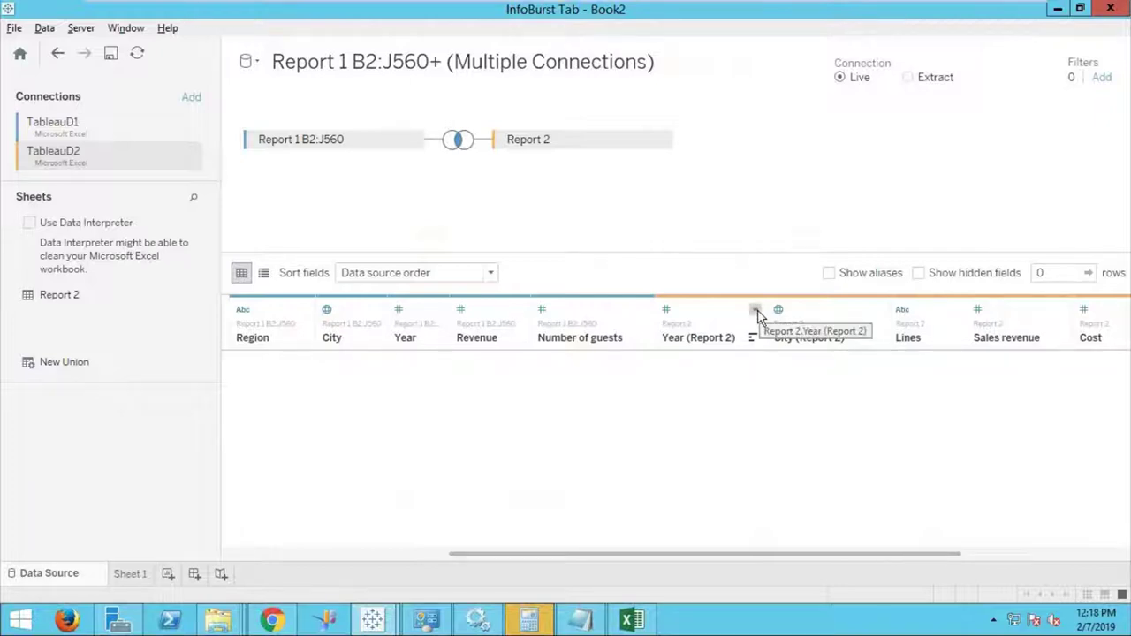
pyautogui.click(756, 312)
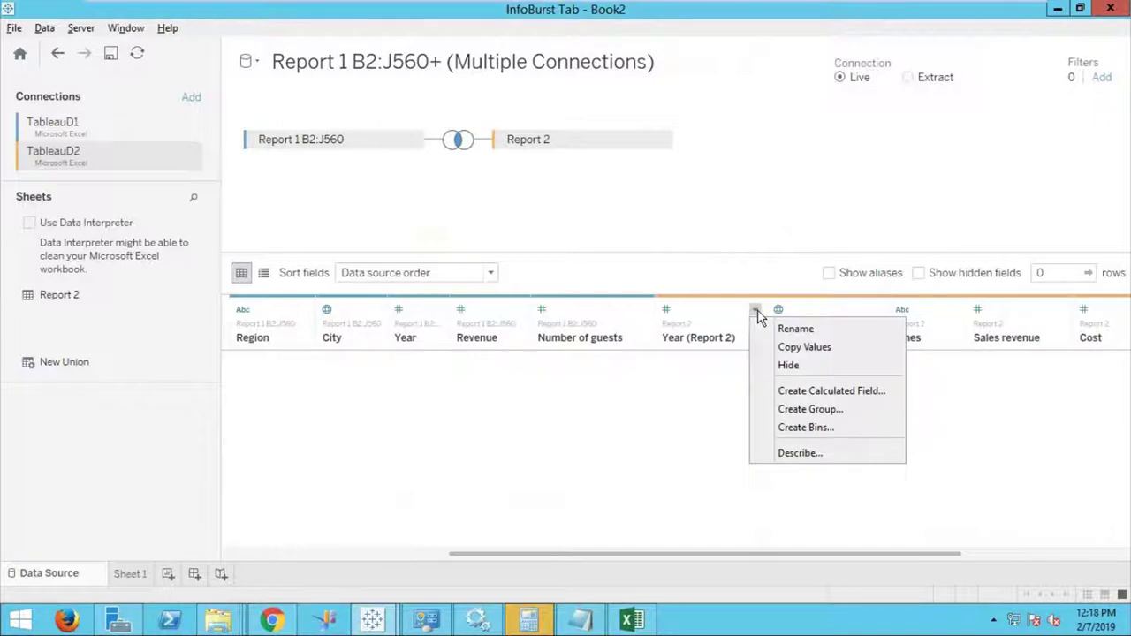
pyautogui.click(789, 366)
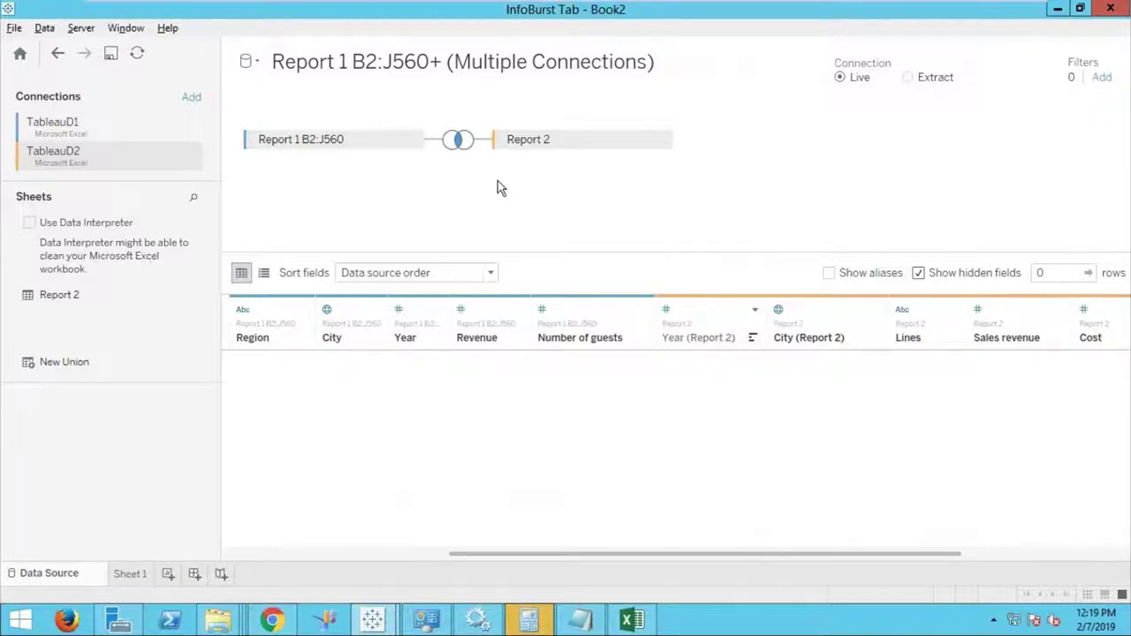
pyautogui.click(459, 143)
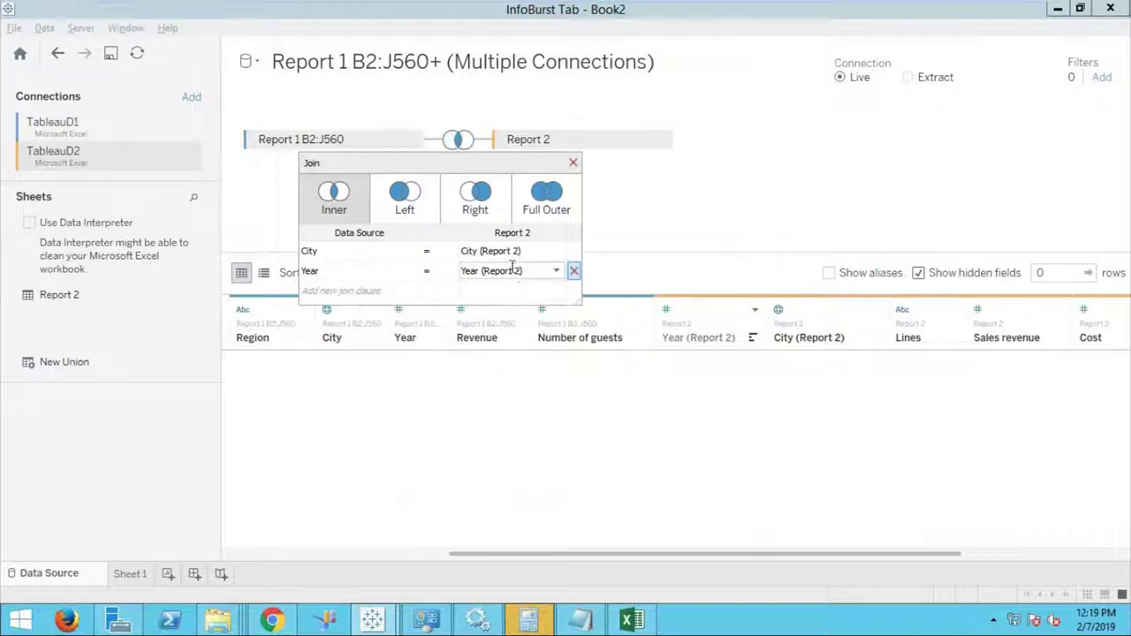
pyautogui.click(517, 271)
pyautogui.click(557, 473)
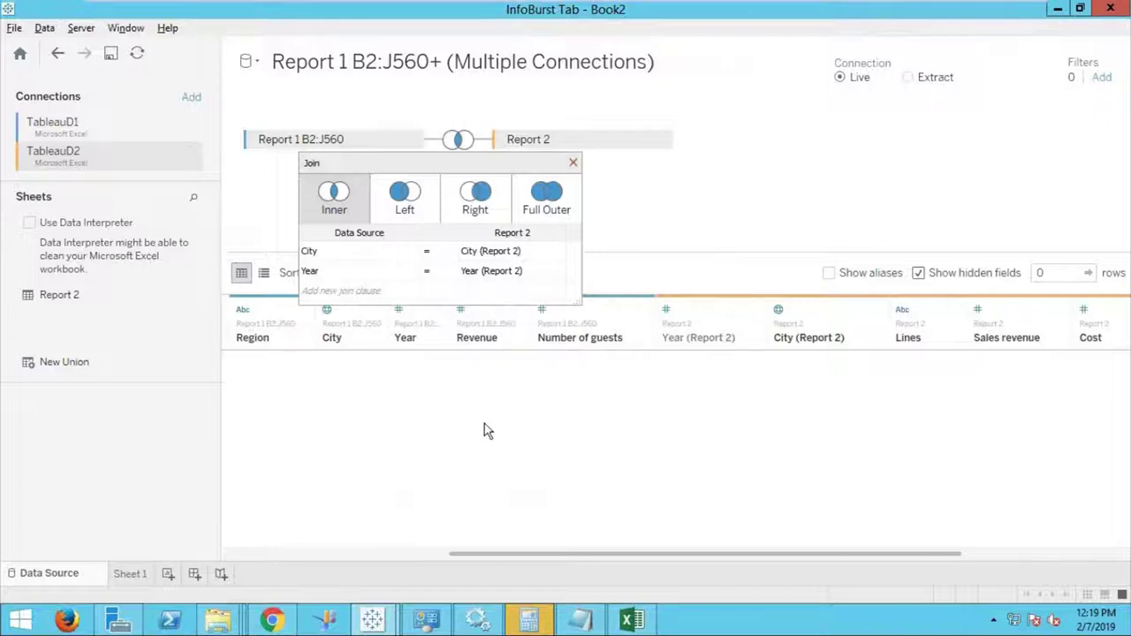
pyautogui.click(573, 164)
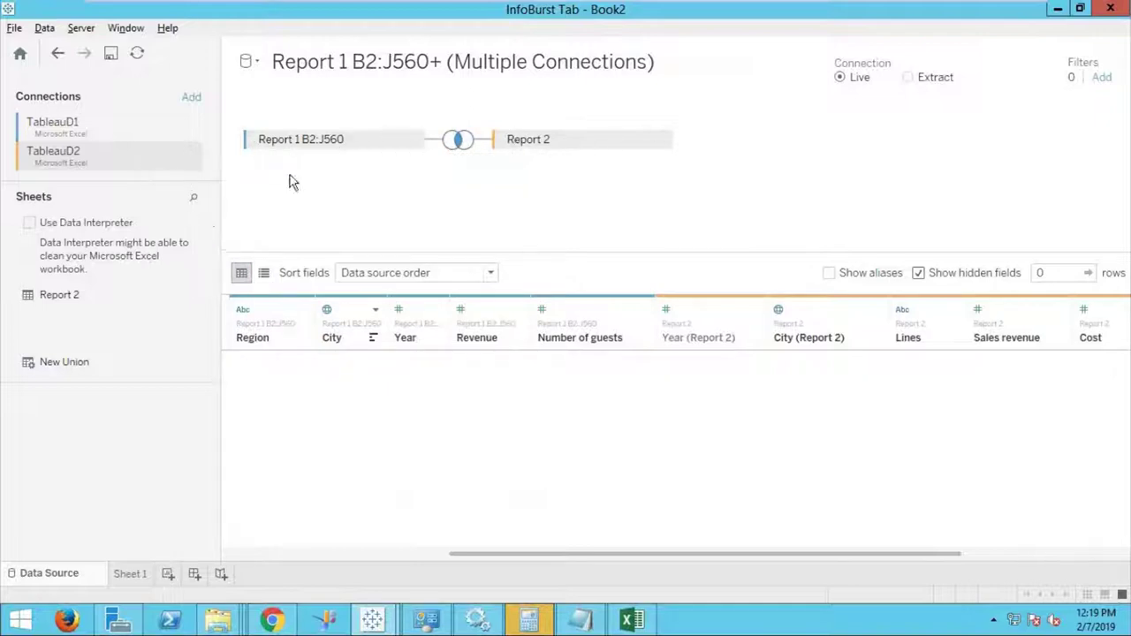
# Remove the TableauD2 connection, leaving only Report 1 B2:J560, and start adding a connection.
pyautogui.click(189, 159)
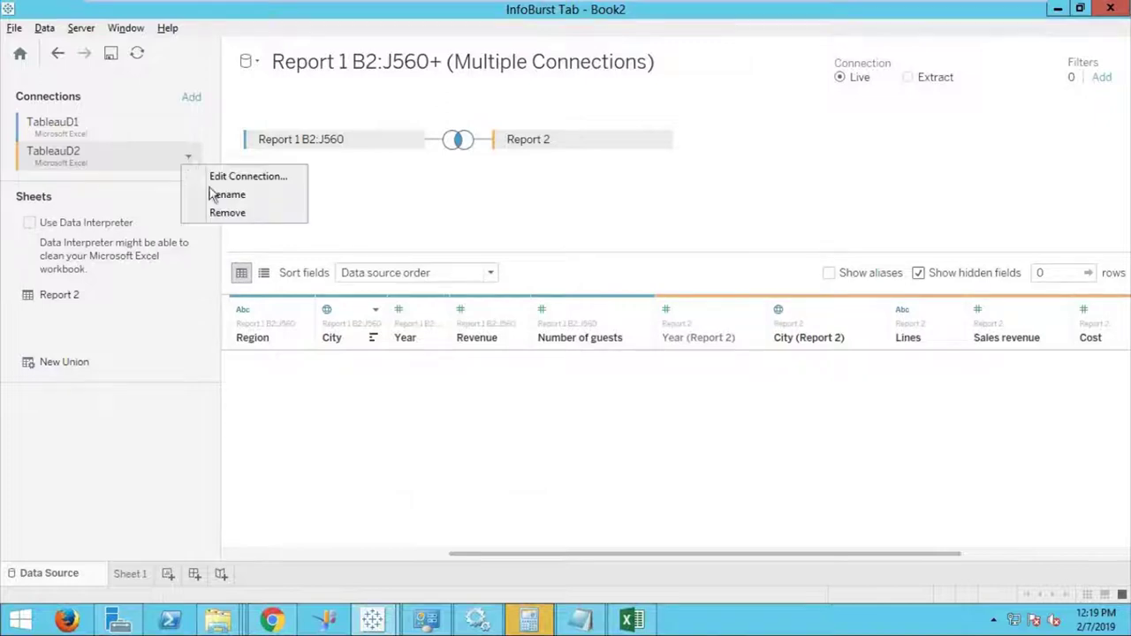
pyautogui.click(215, 180)
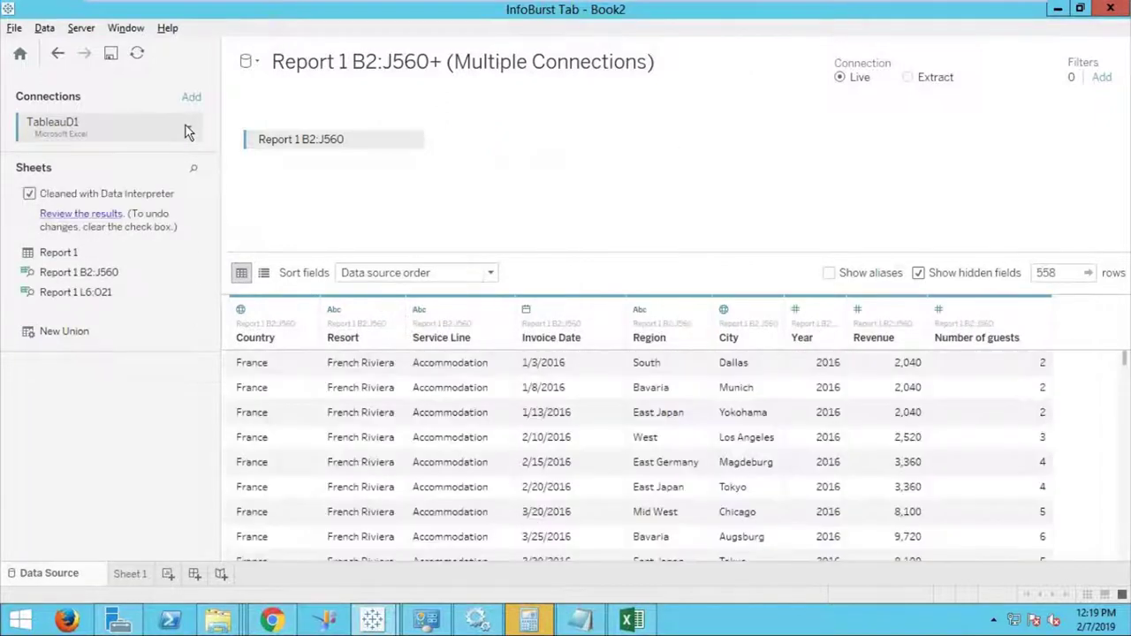
pyautogui.click(188, 128)
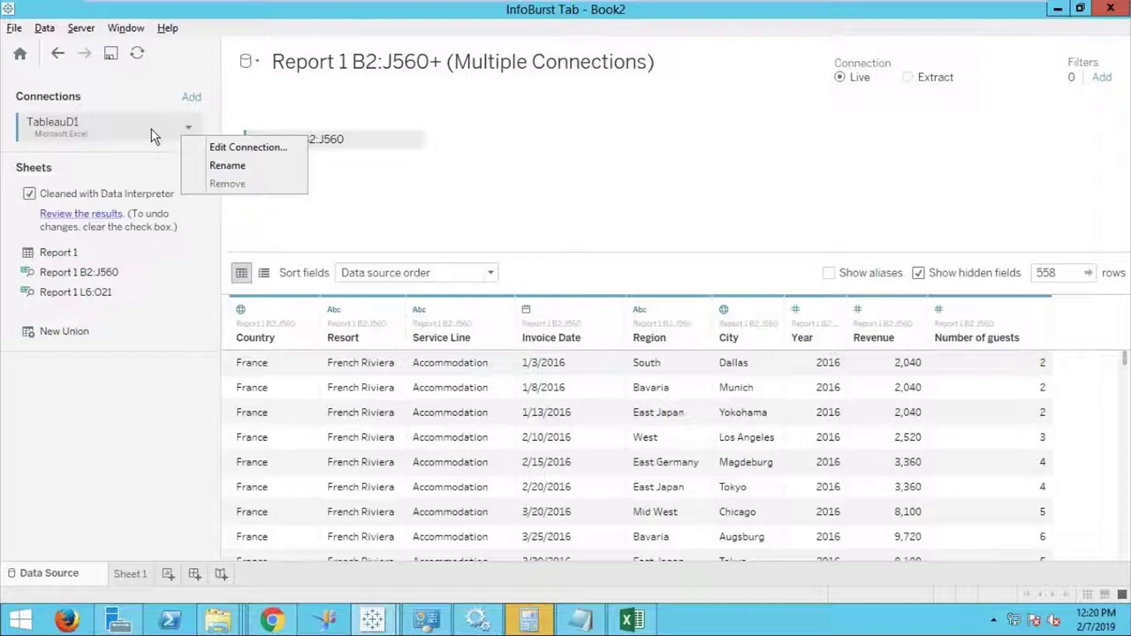
pyautogui.click(152, 129)
pyautogui.click(193, 99)
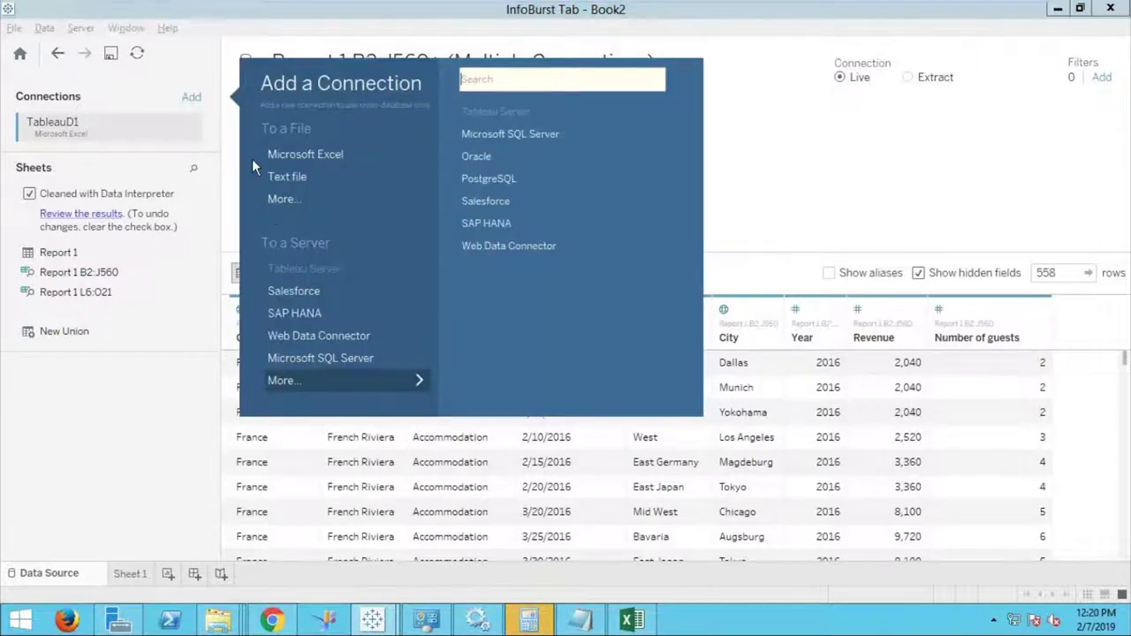
# Sign in to the localhost Microsoft SQL Server Iresorts database with the database password.
pyautogui.click(327, 356)
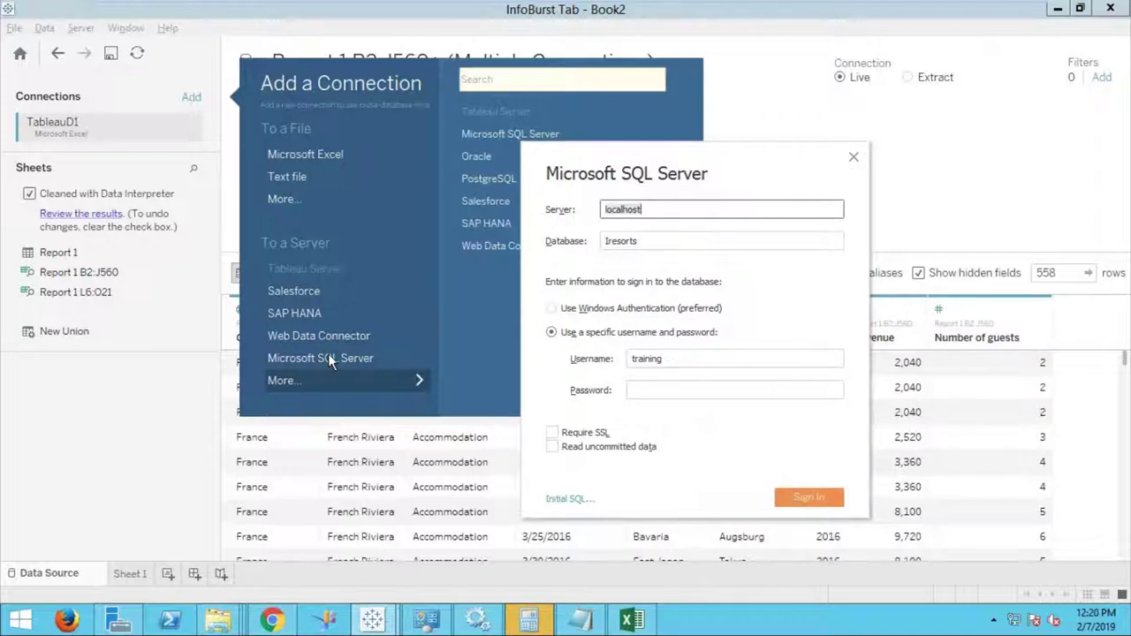
pyautogui.click(653, 390)
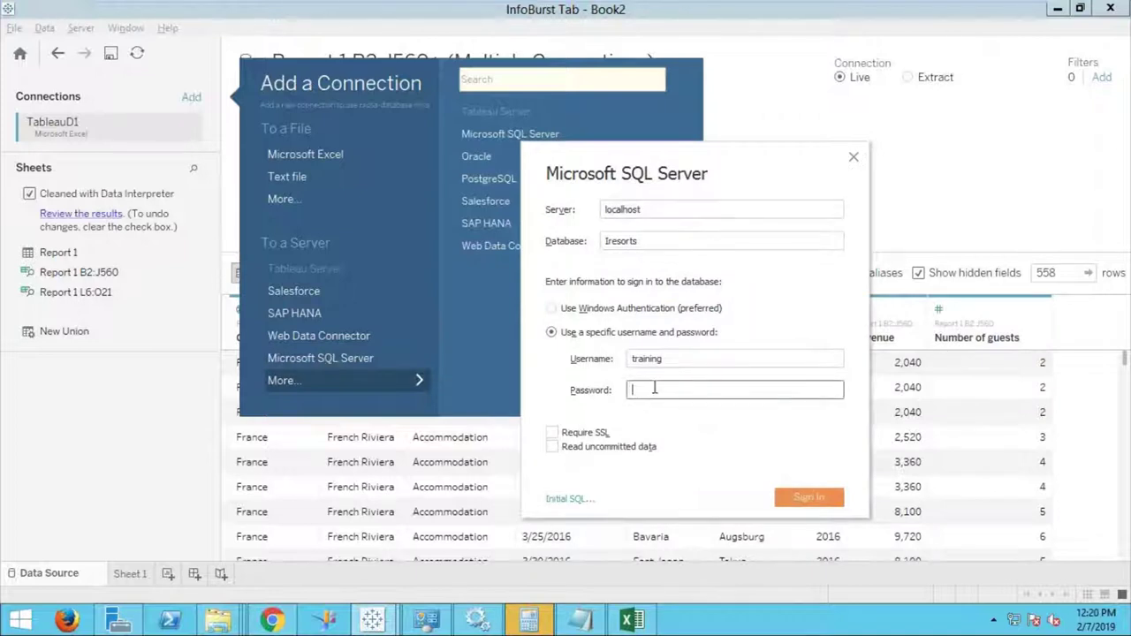
pyautogui.write('training')
pyautogui.click(811, 500)
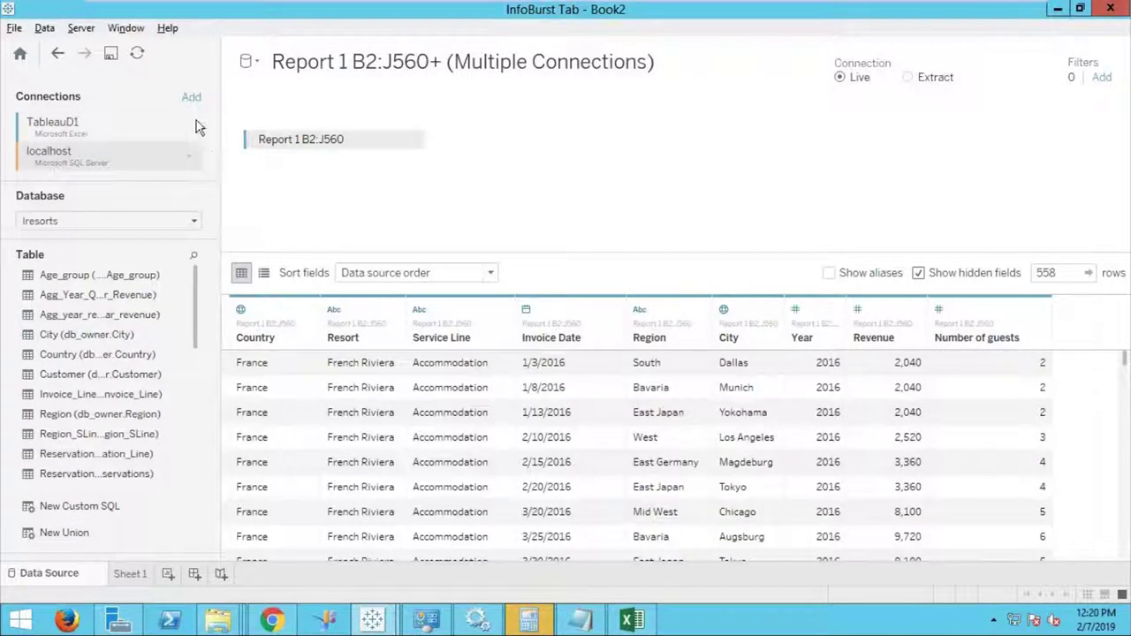
# Remove the TableauD1 Excel connection and place the SQL Server Country table on the canvas.
pyautogui.click(188, 126)
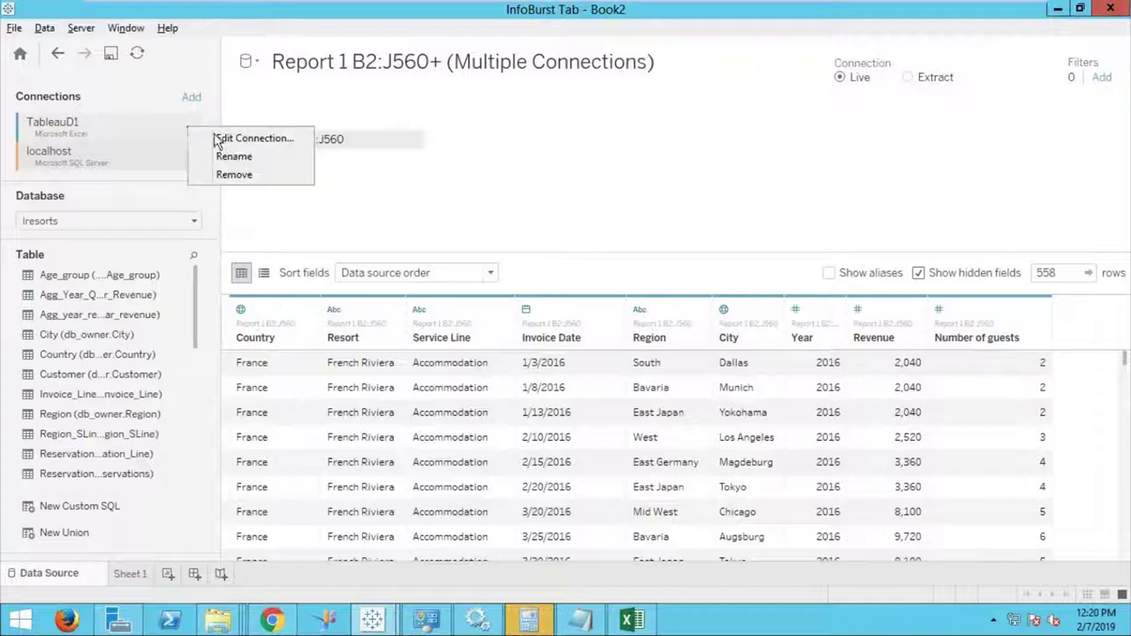
pyautogui.click(237, 174)
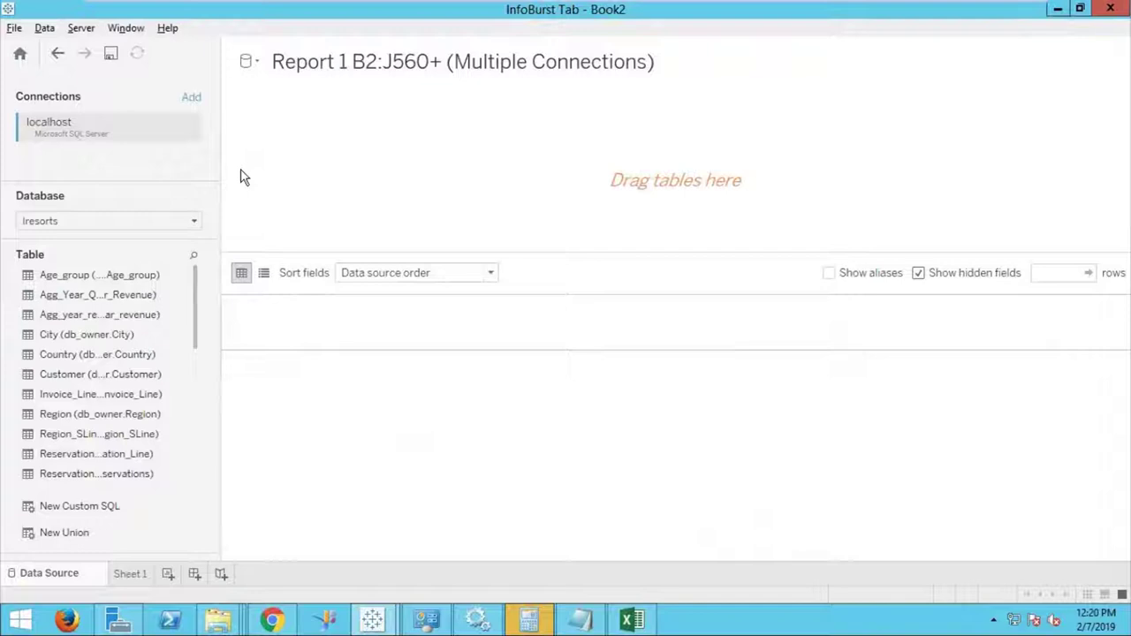
pyautogui.moveTo(84, 355); pyautogui.dragTo(113, 347)
pyautogui.doubleClick(113, 347)
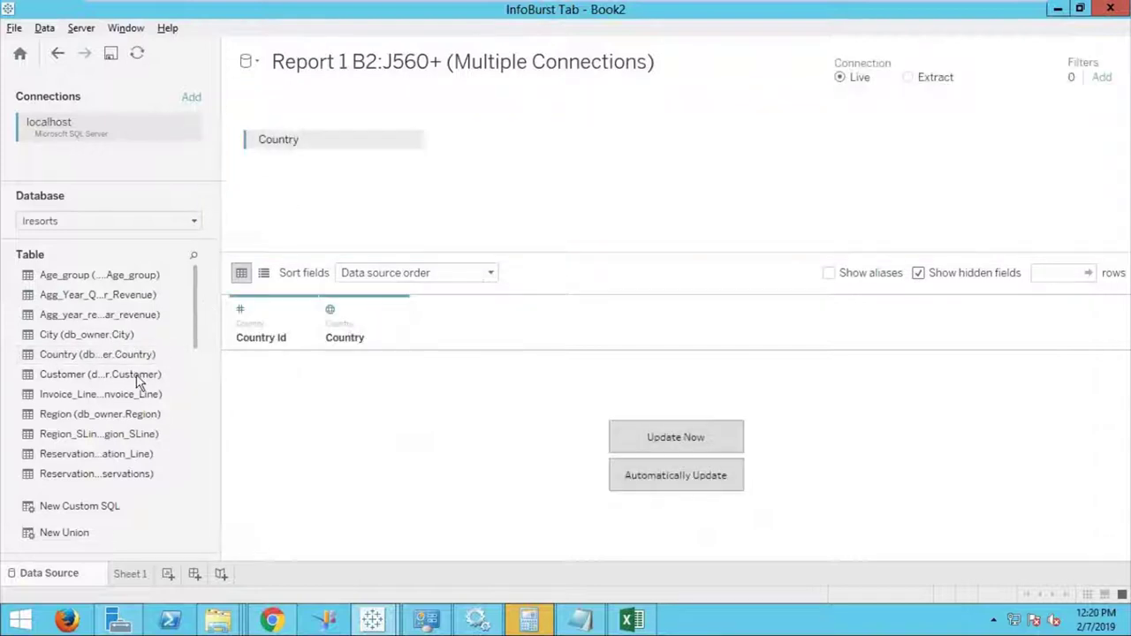
pyautogui.moveTo(113, 419); pyautogui.dragTo(535, 169)
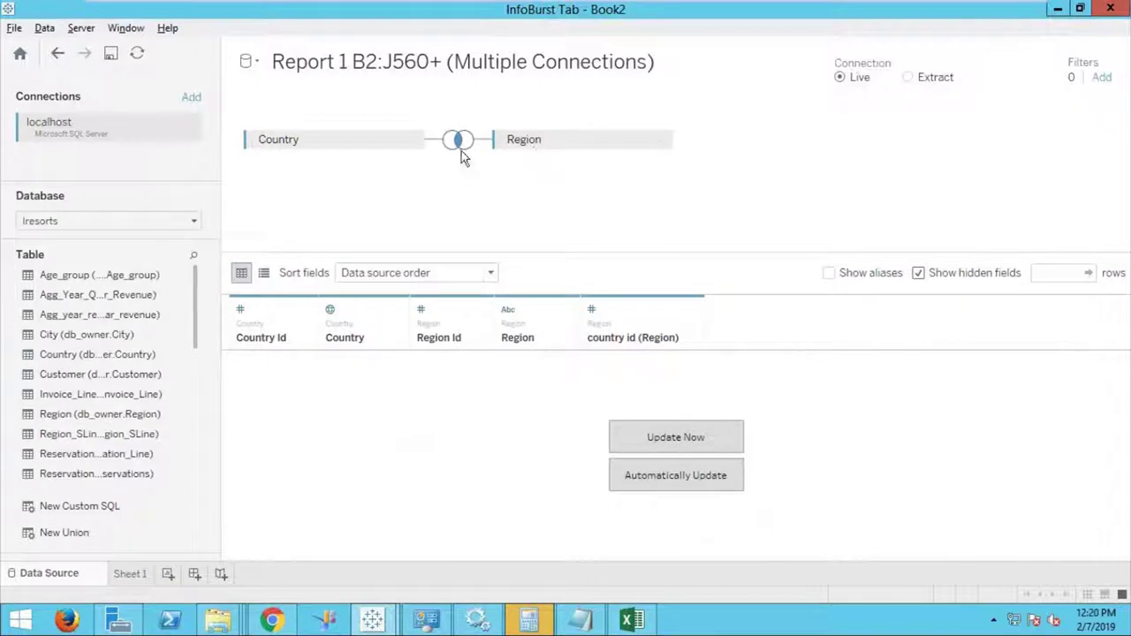
pyautogui.click(459, 142)
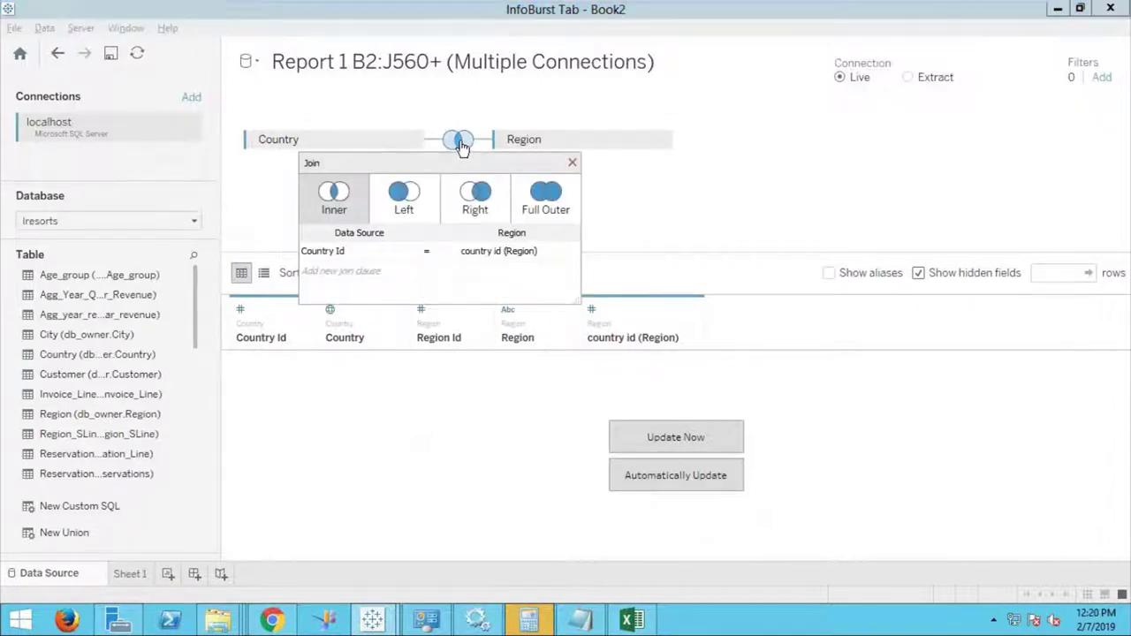
pyautogui.click(681, 442)
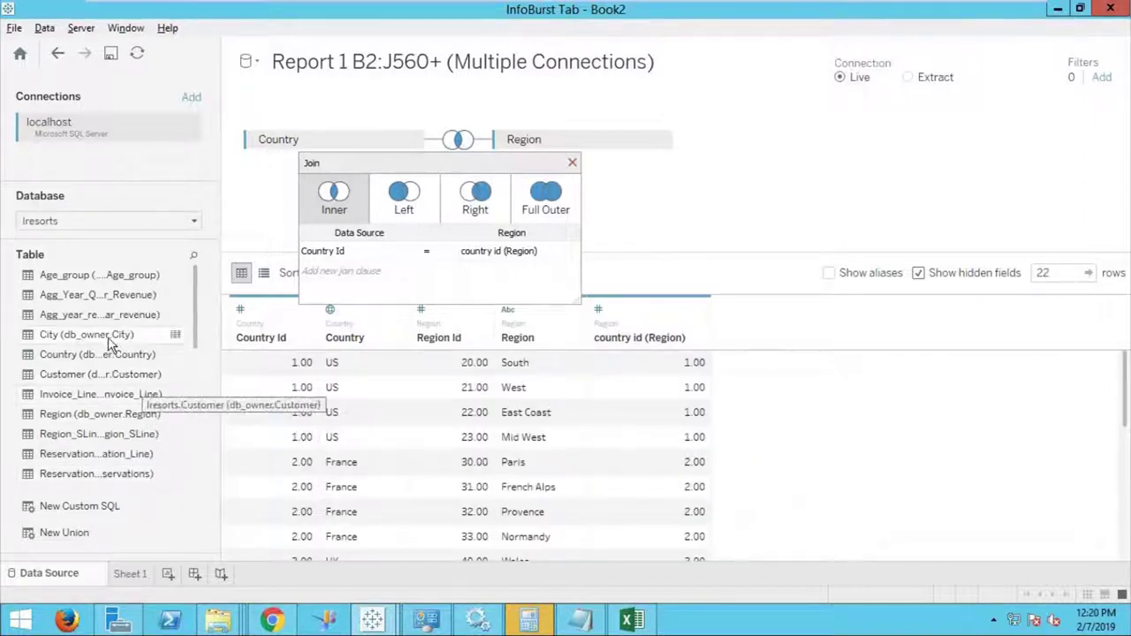
pyautogui.moveTo(108, 341); pyautogui.dragTo(598, 172)
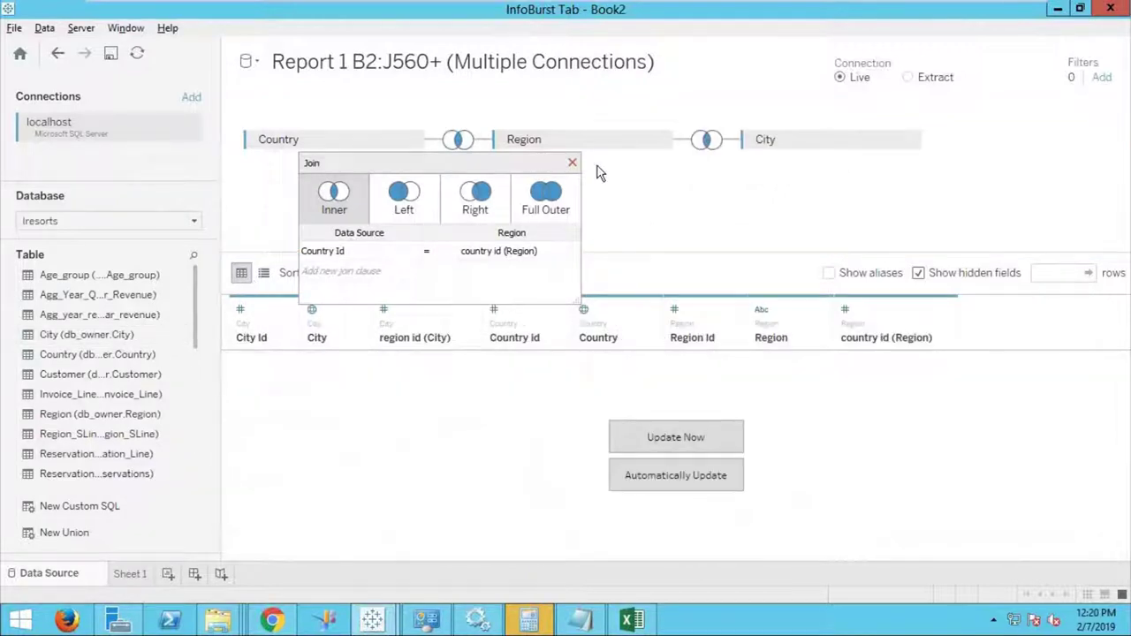
pyautogui.click(710, 144)
pyautogui.click(707, 142)
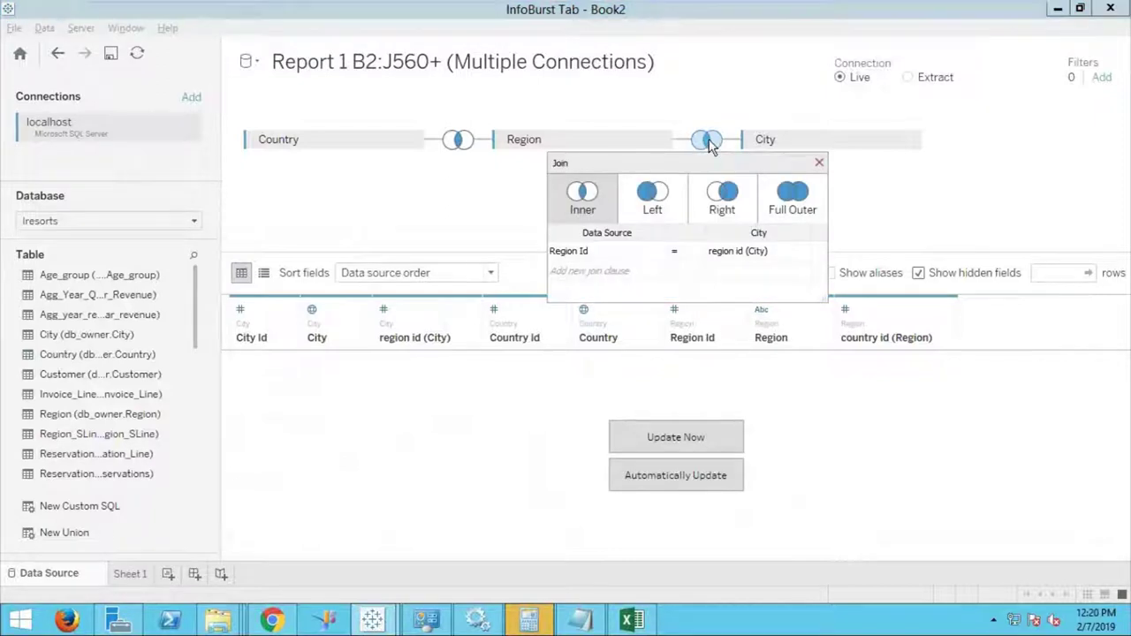
pyautogui.click(687, 441)
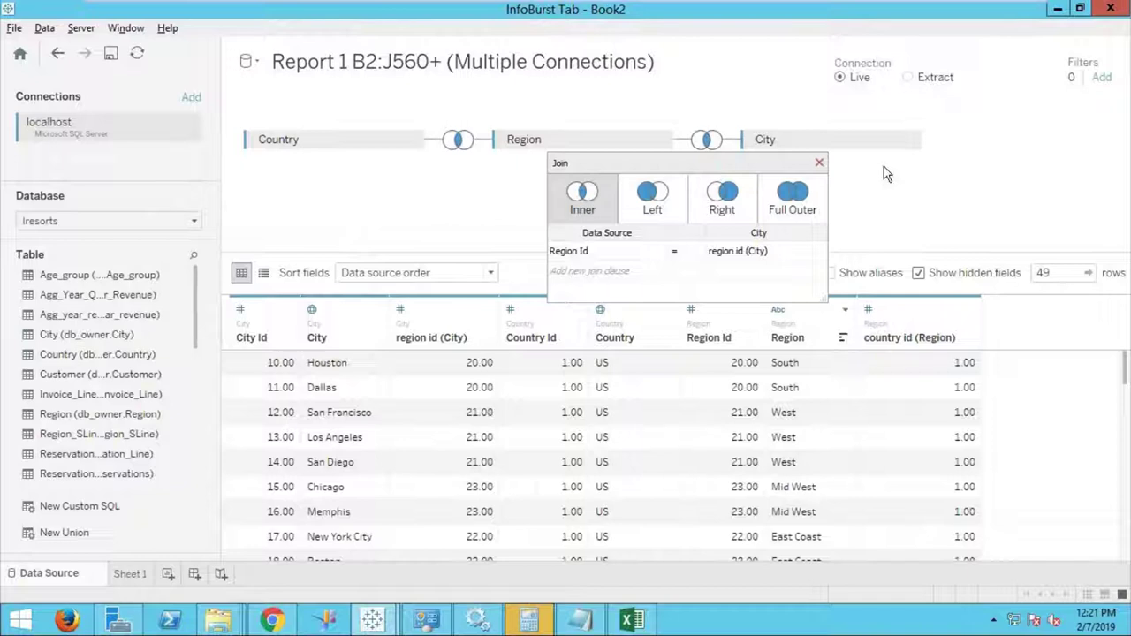
pyautogui.click(819, 164)
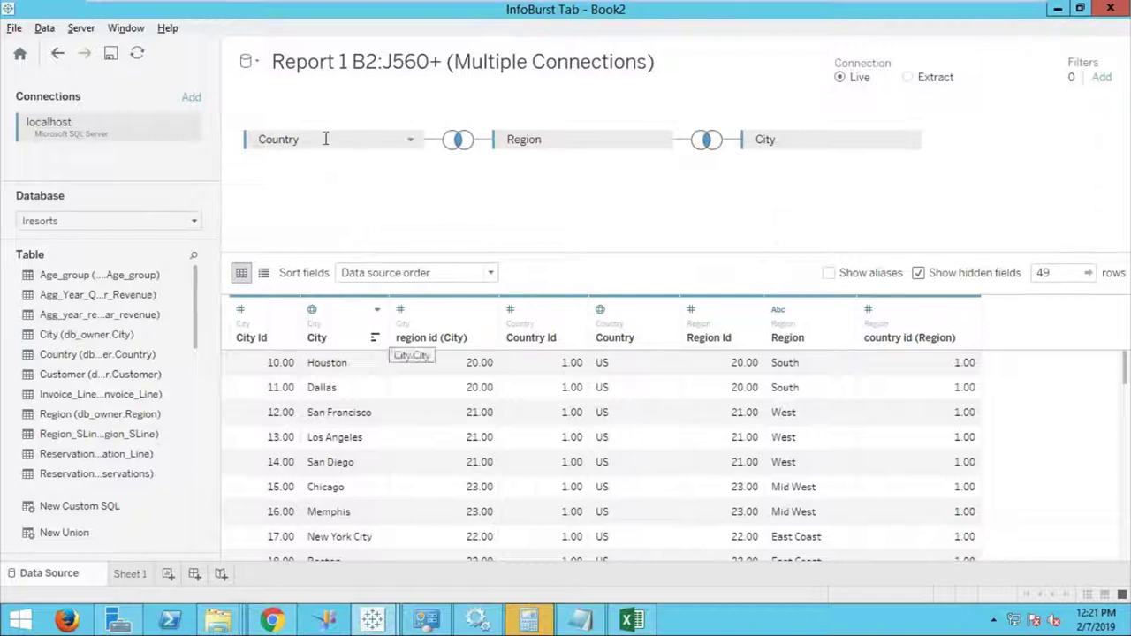
pyautogui.click(409, 141)
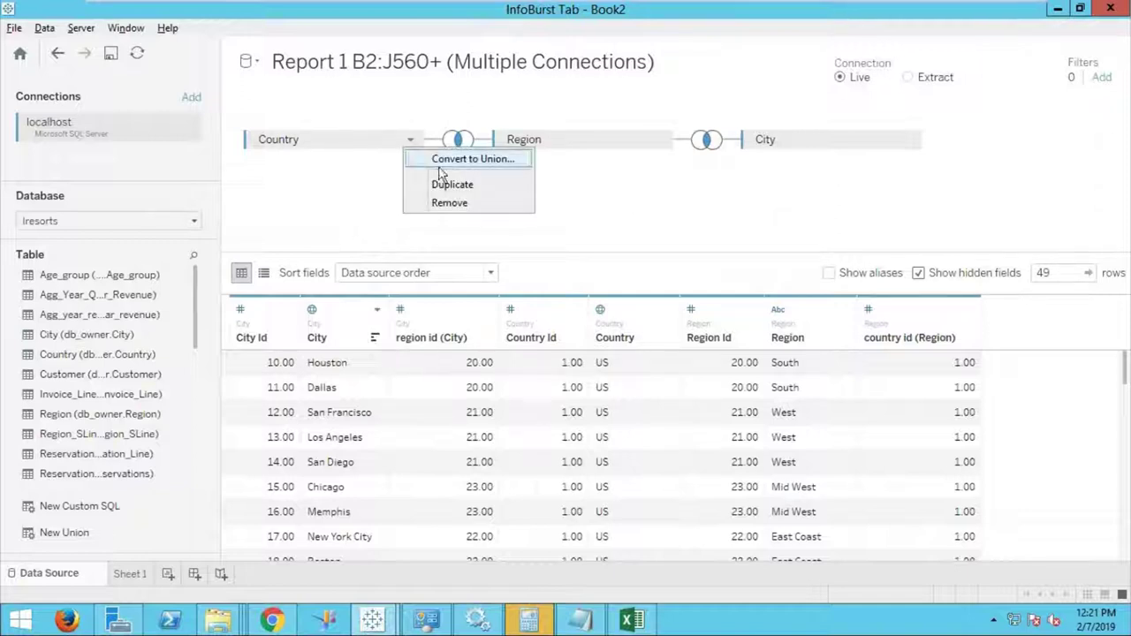
pyautogui.click(449, 202)
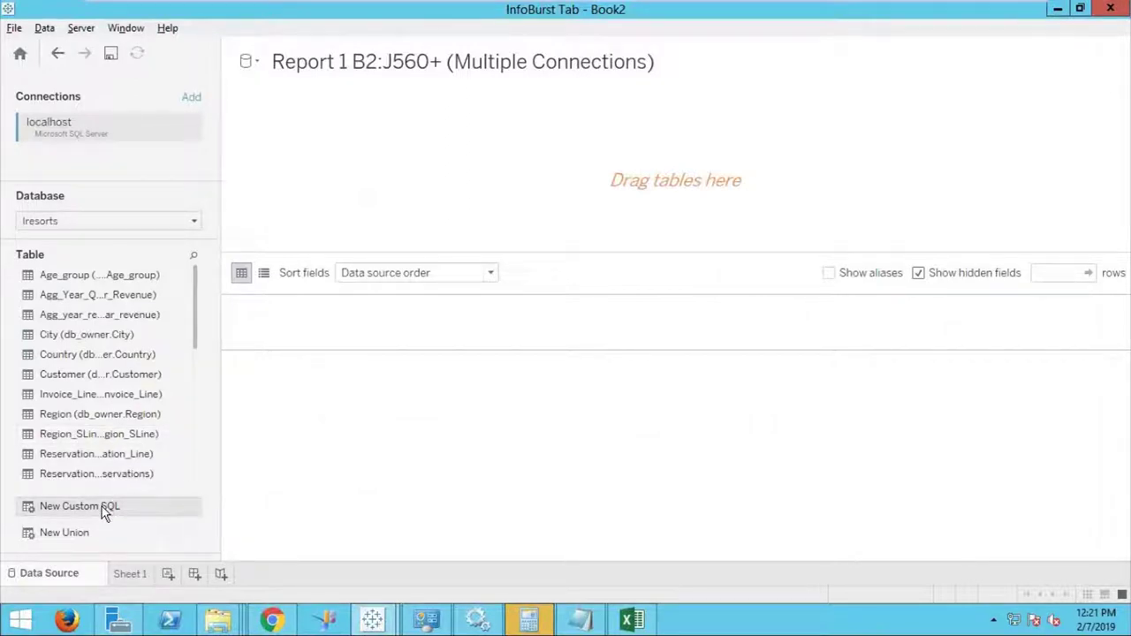
# Create a New Custom SQL query using the text pasted from demo1sql.txt.
pyautogui.moveTo(102, 507); pyautogui.dragTo(418, 168)
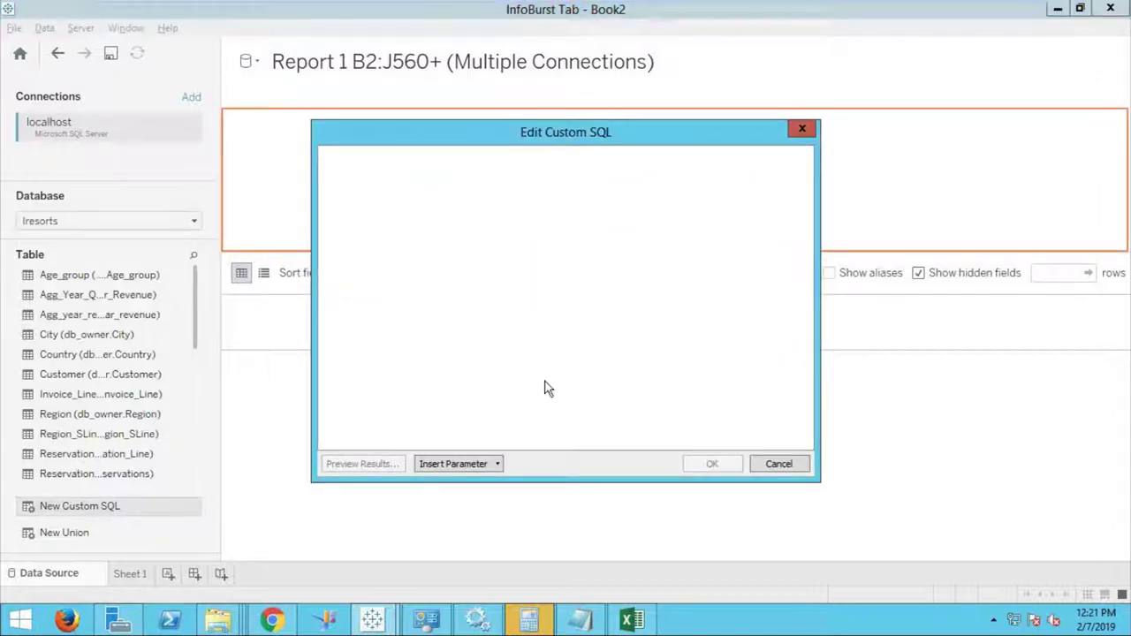
pyautogui.click(579, 620)
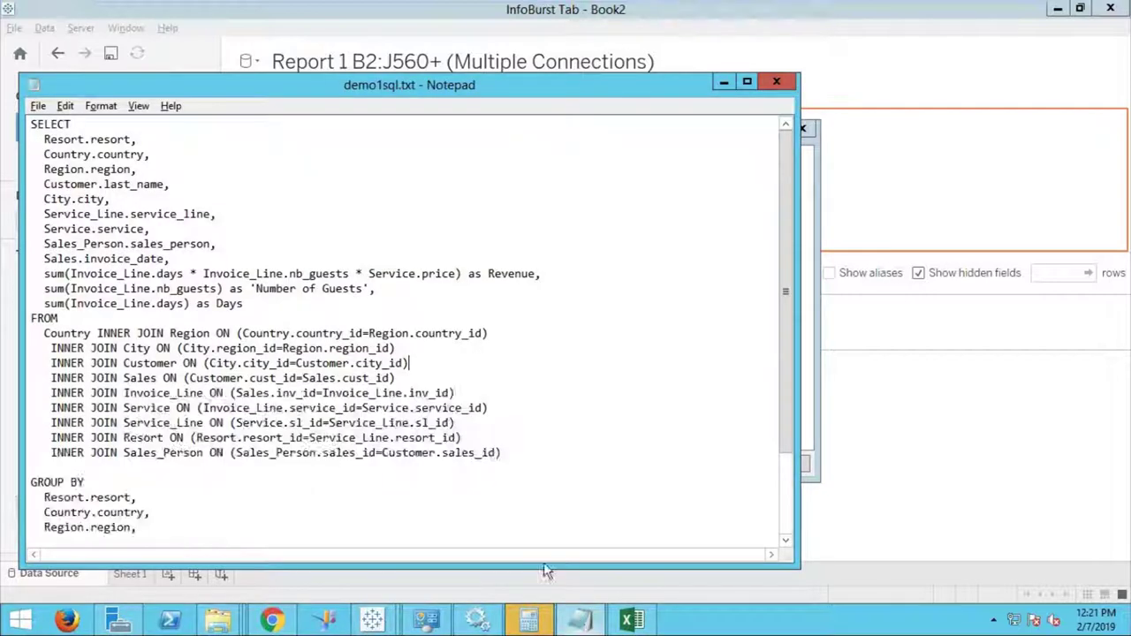
pyautogui.hotkey('ctrl', 'a')
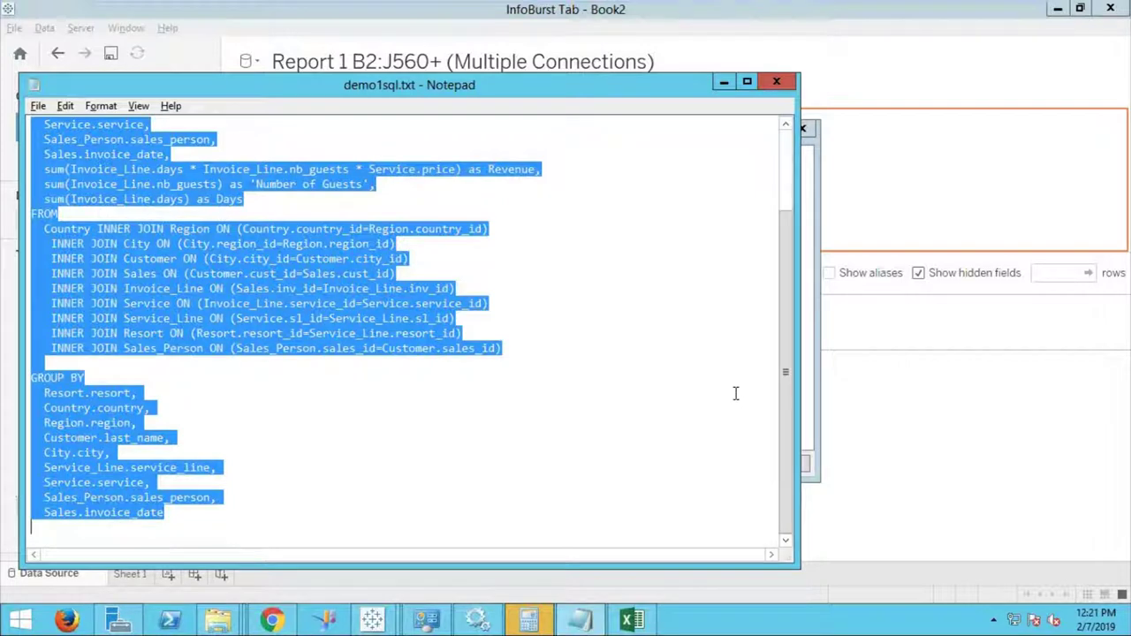
pyautogui.click(807, 343)
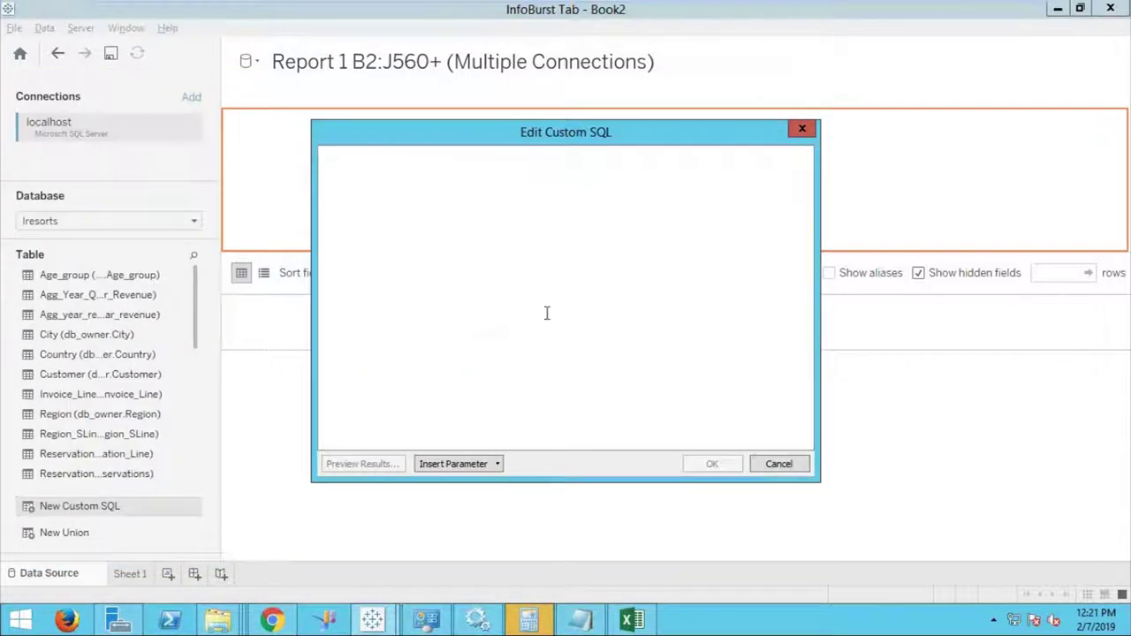
pyautogui.hotkey('ctrl', 'v')
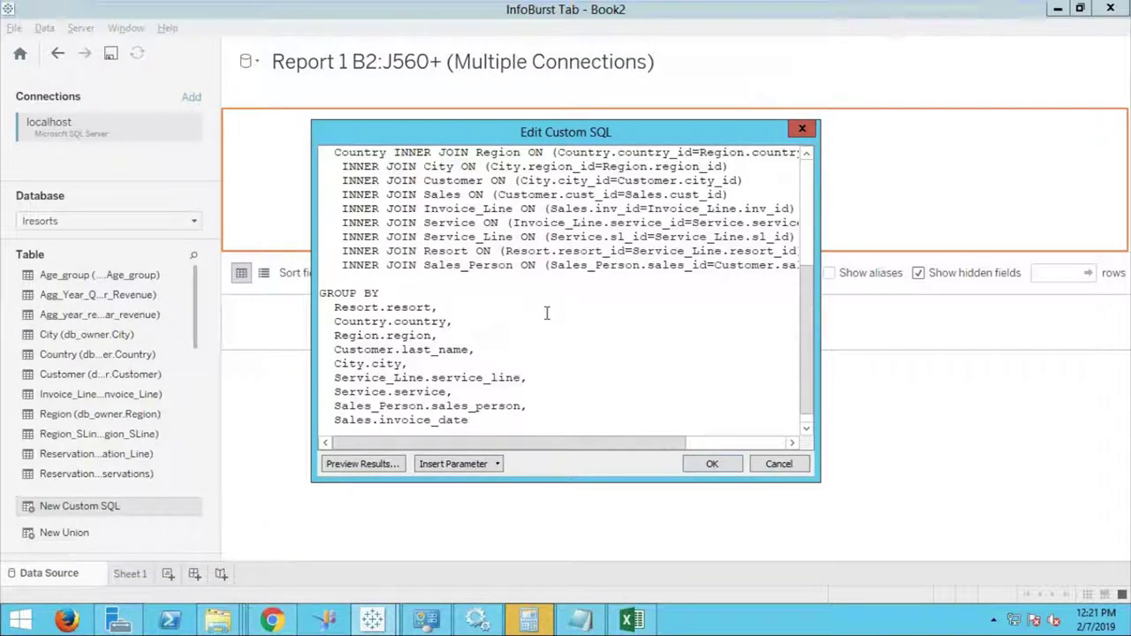
pyautogui.click(711, 465)
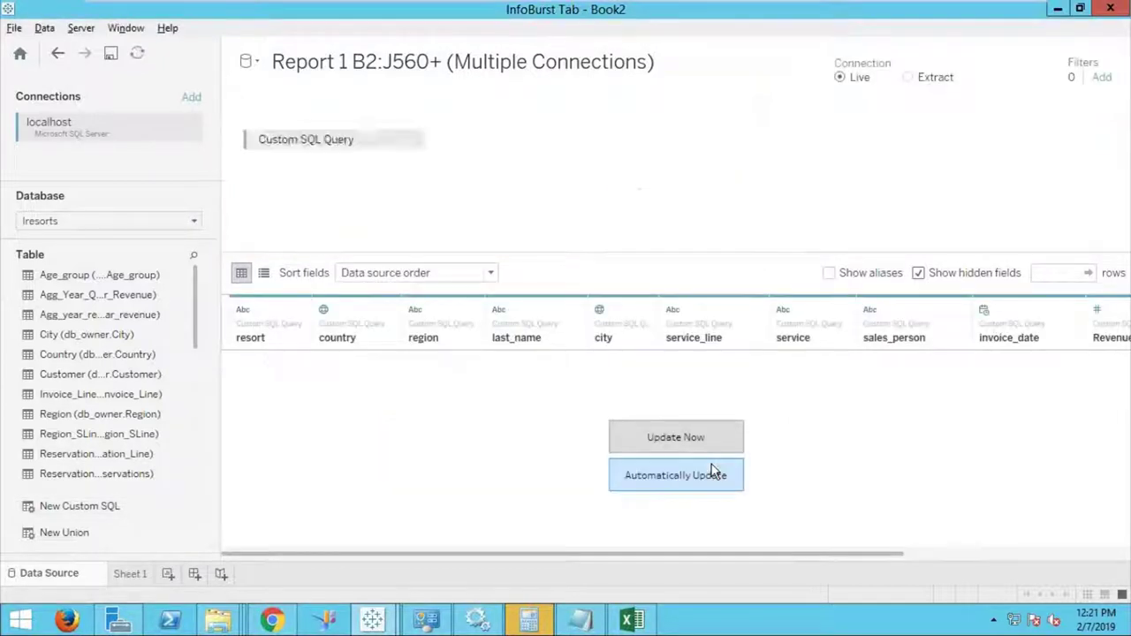
# Load the query's 294 rows and sort them by country in reverse order.
pyautogui.click(693, 440)
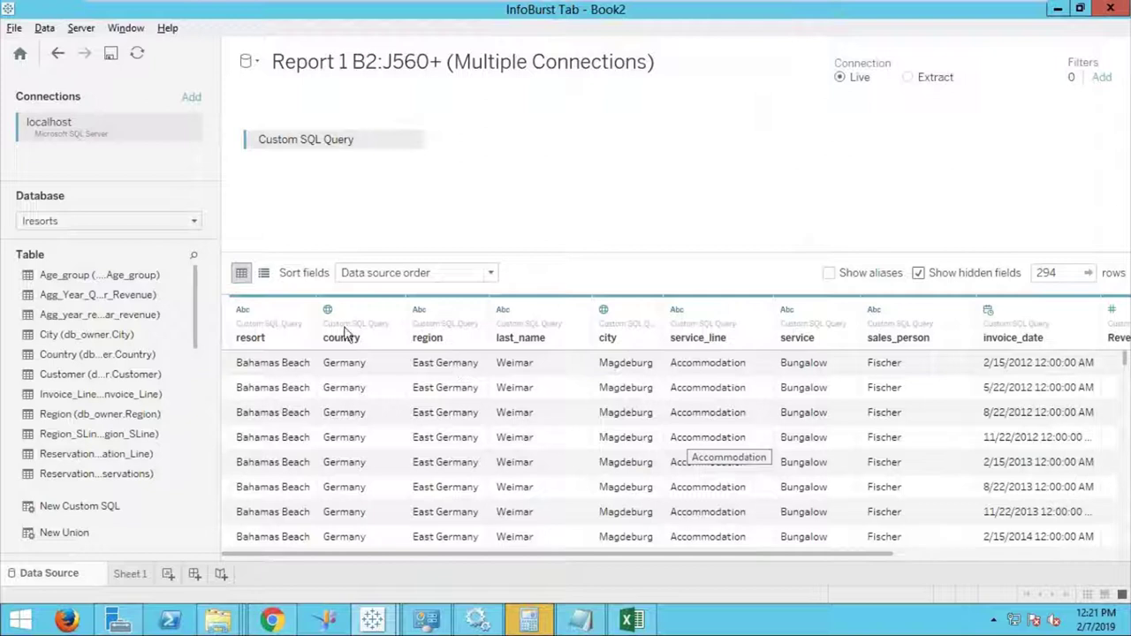
pyautogui.click(394, 312)
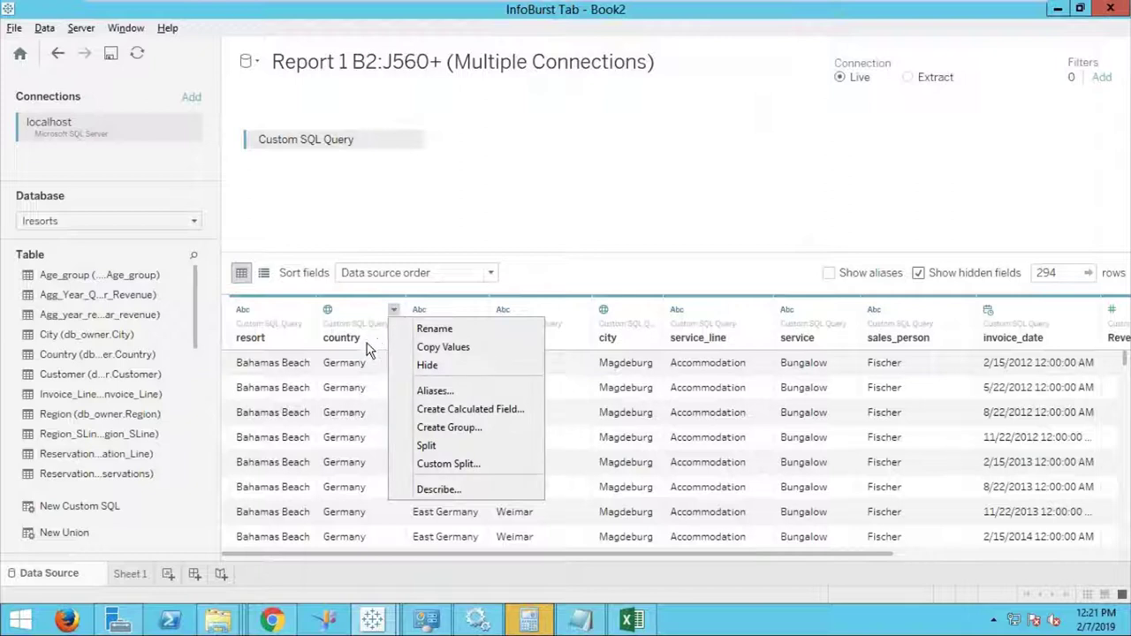
pyautogui.click(365, 343)
pyautogui.click(391, 341)
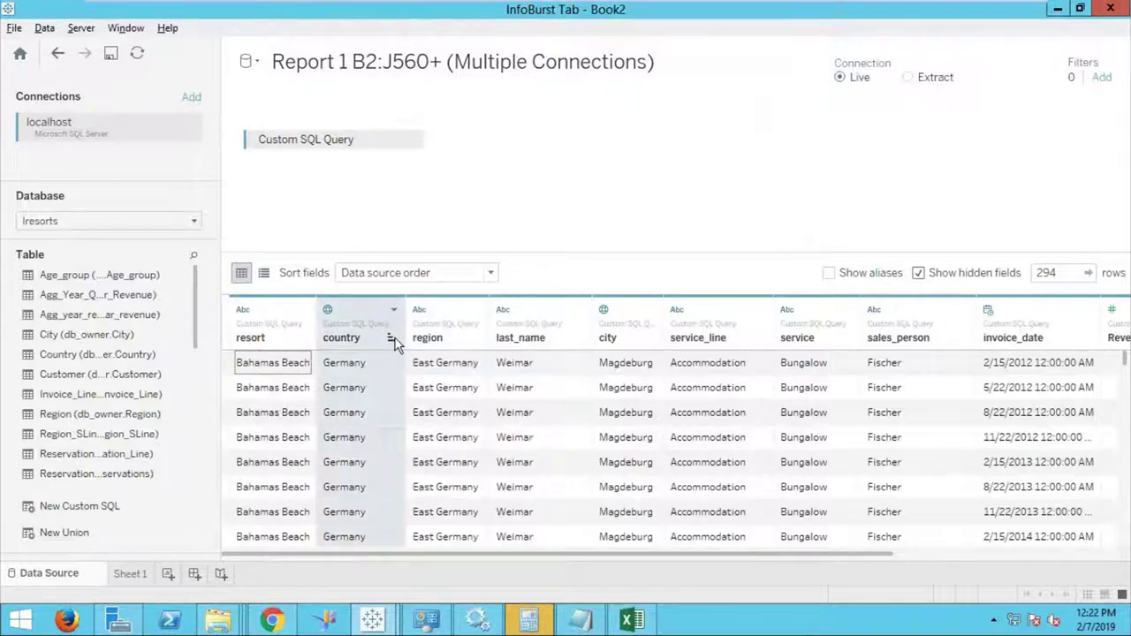
pyautogui.click(389, 340)
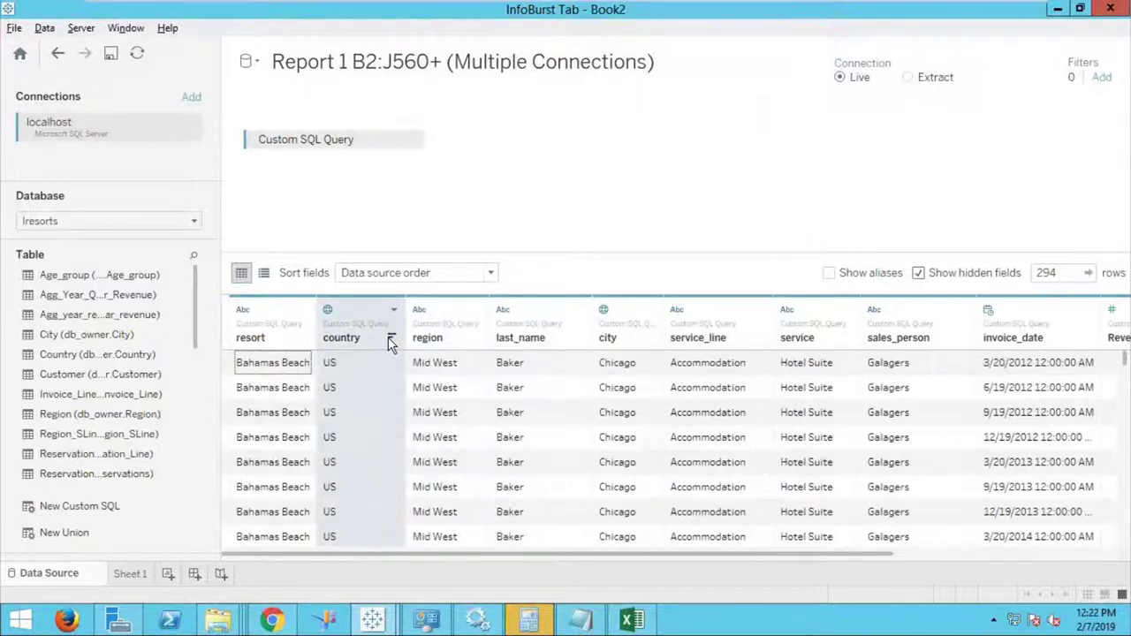
pyautogui.click(389, 341)
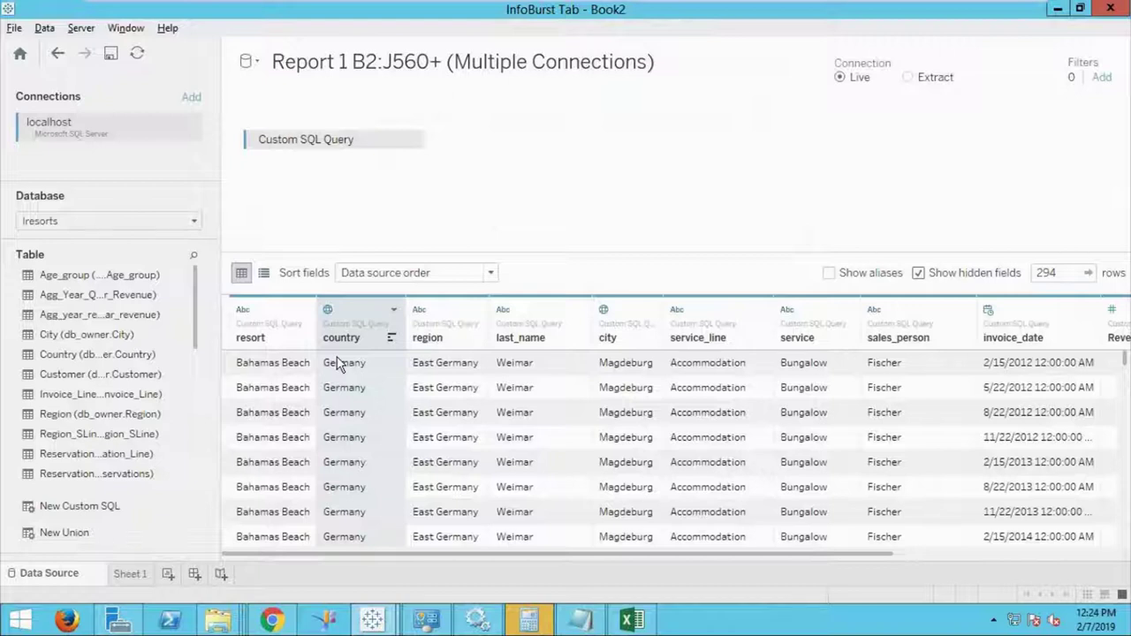
pyautogui.click(191, 98)
# Add the Tableau01.xlsx Excel workbook as a second connection beside localhost.
pyautogui.click(308, 156)
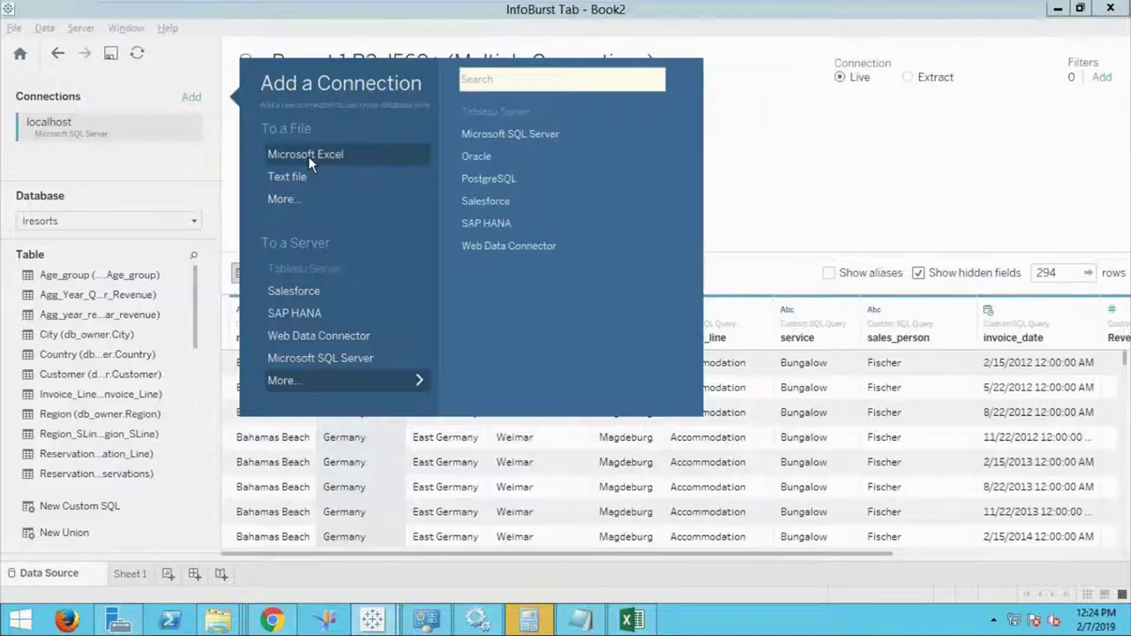
pyautogui.doubleClick(217, 138)
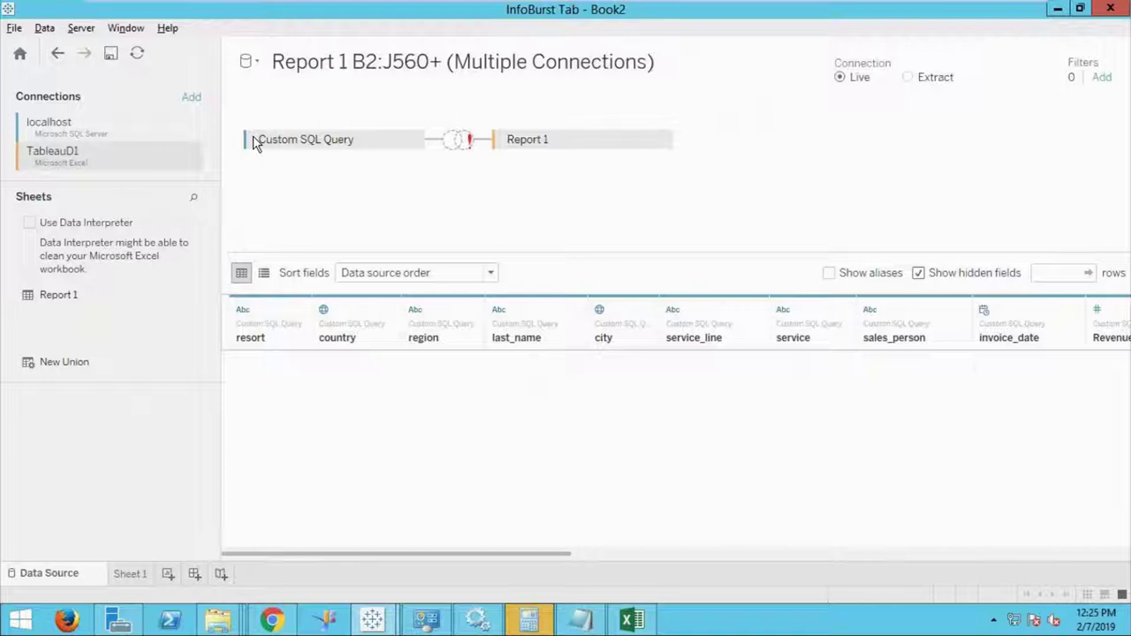
pyautogui.click(193, 99)
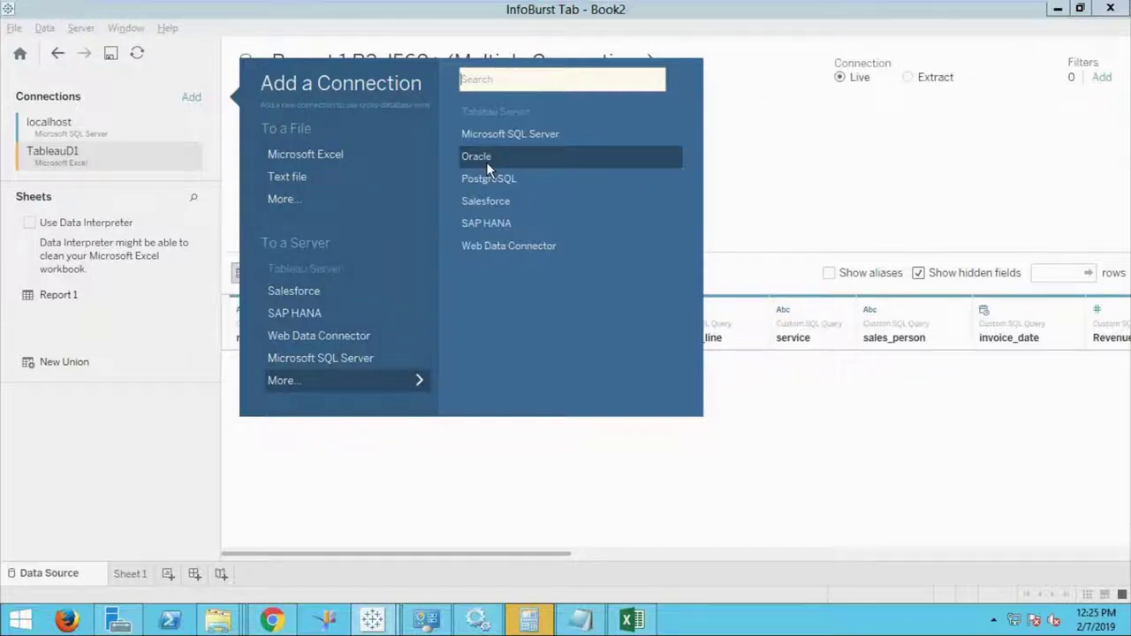
# Remove the Custom SQL Query from the canvas and delete the TableauD1 Excel connection.
pyautogui.click(809, 159)
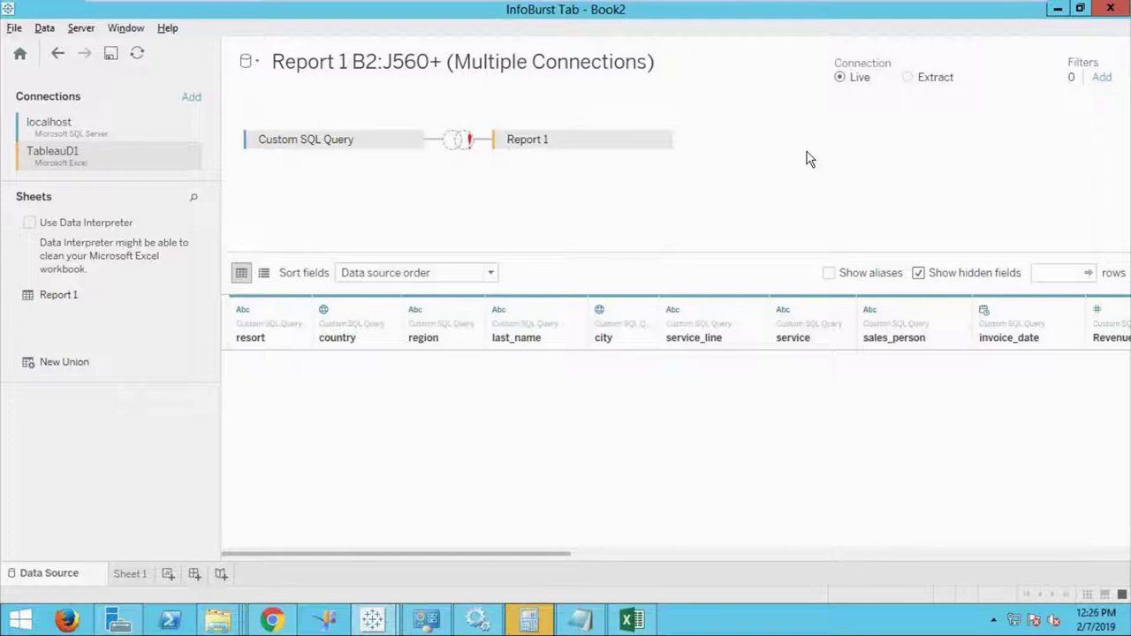
pyautogui.click(411, 140)
pyautogui.click(451, 204)
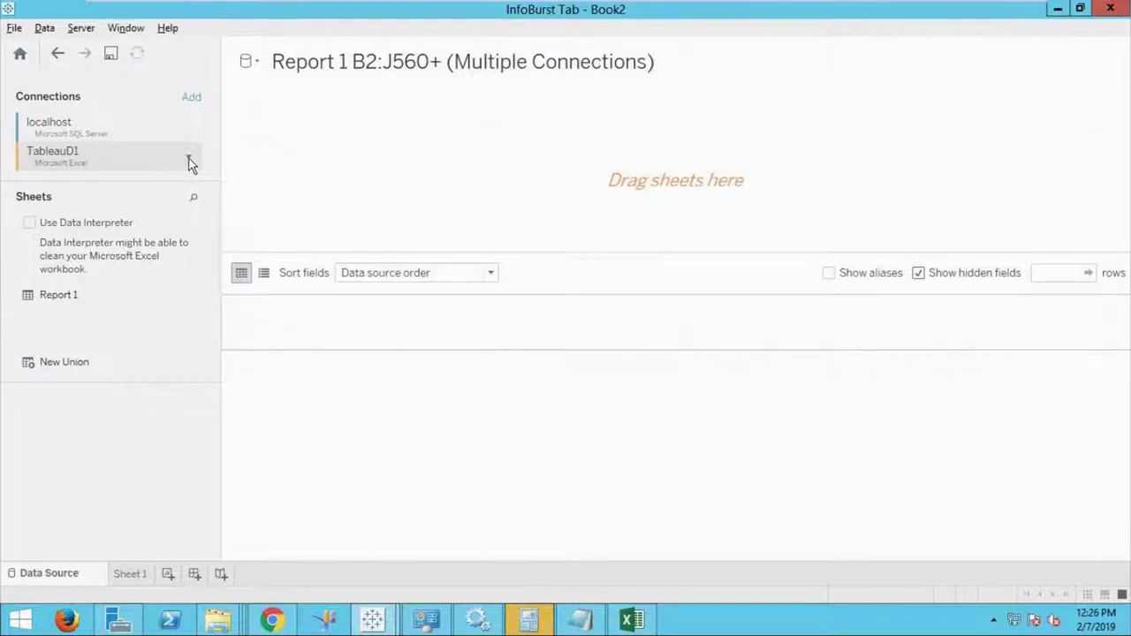
pyautogui.click(189, 161)
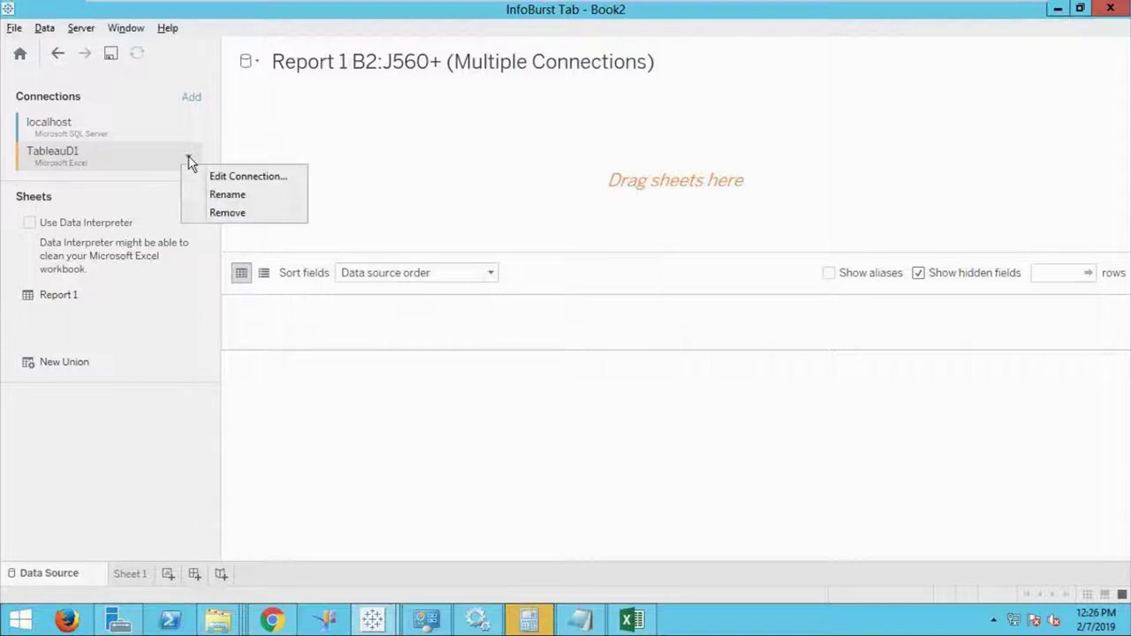
pyautogui.click(227, 215)
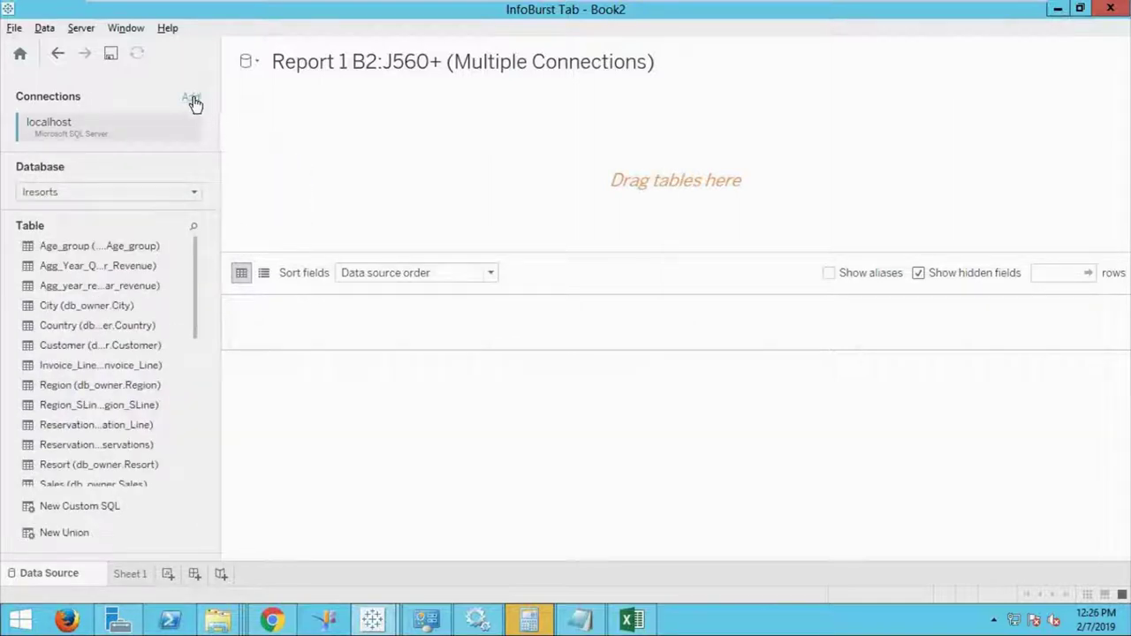
# Connect the TableauD2.xlsx Excel workbook as a new data connection.
pyautogui.click(192, 97)
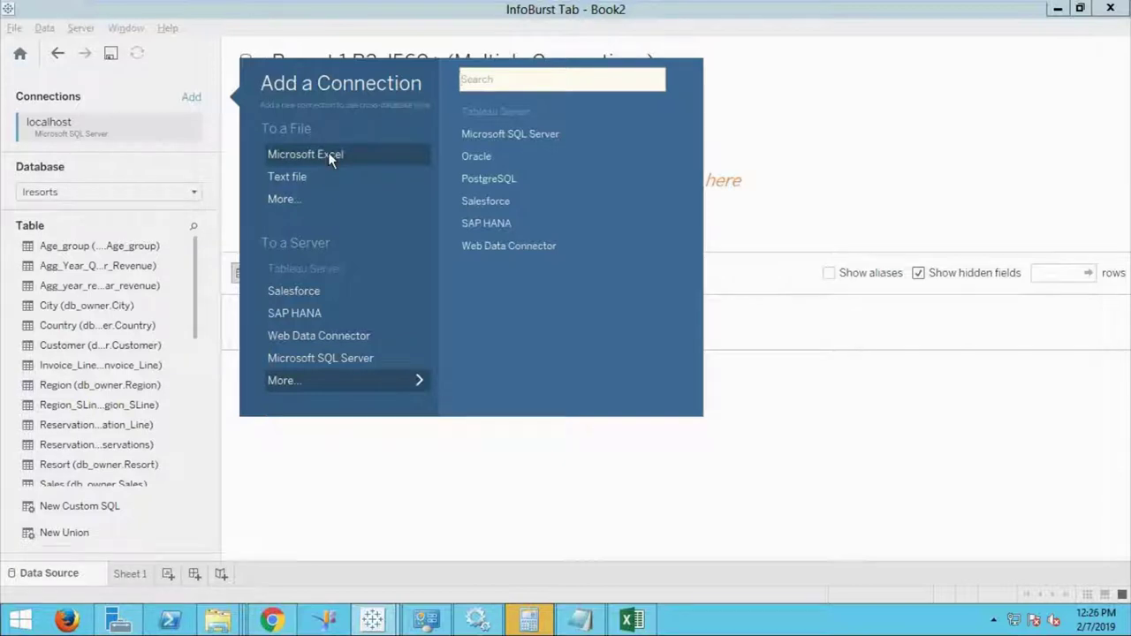
pyautogui.click(327, 153)
pyautogui.click(231, 153)
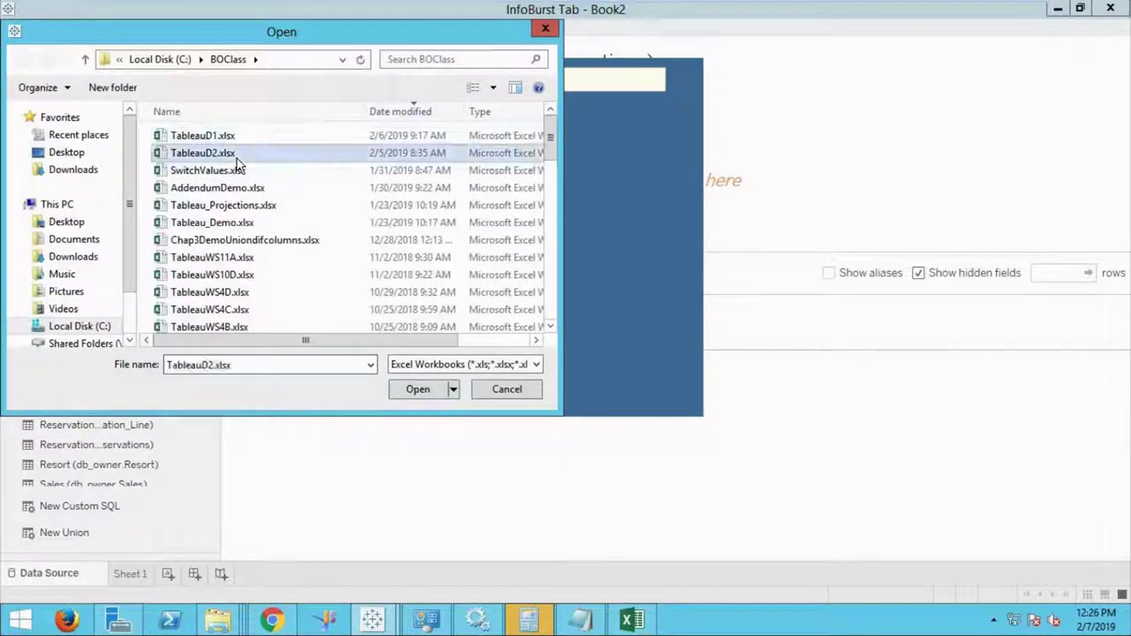
pyautogui.click(417, 392)
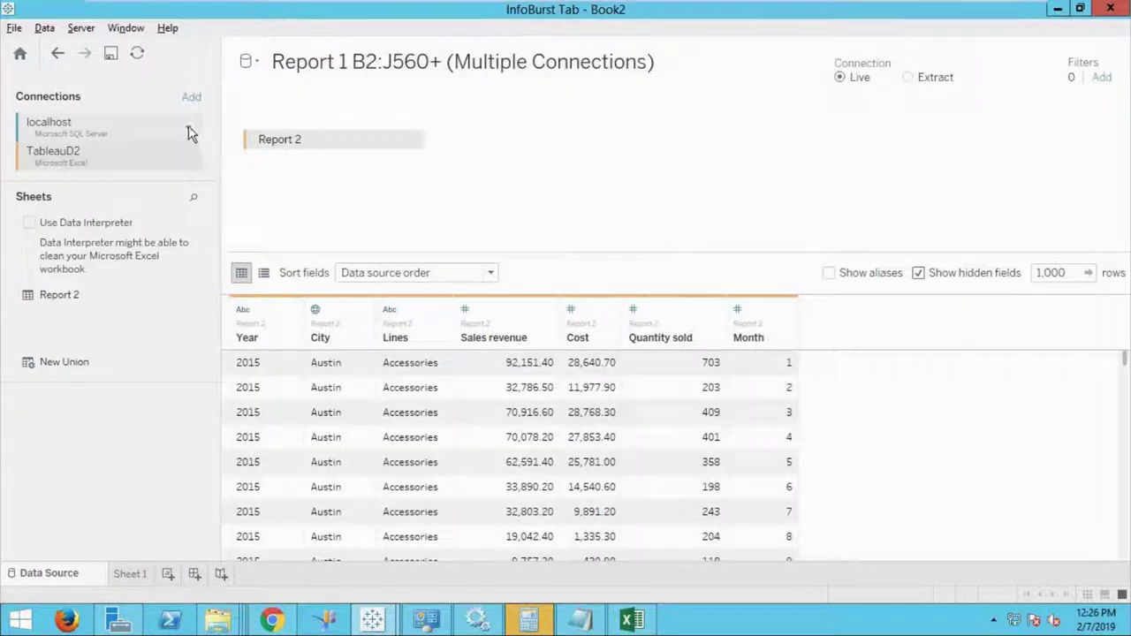
# Remove the localhost SQL Server connection so only TableauD2's Report 2 remains.
pyautogui.click(188, 128)
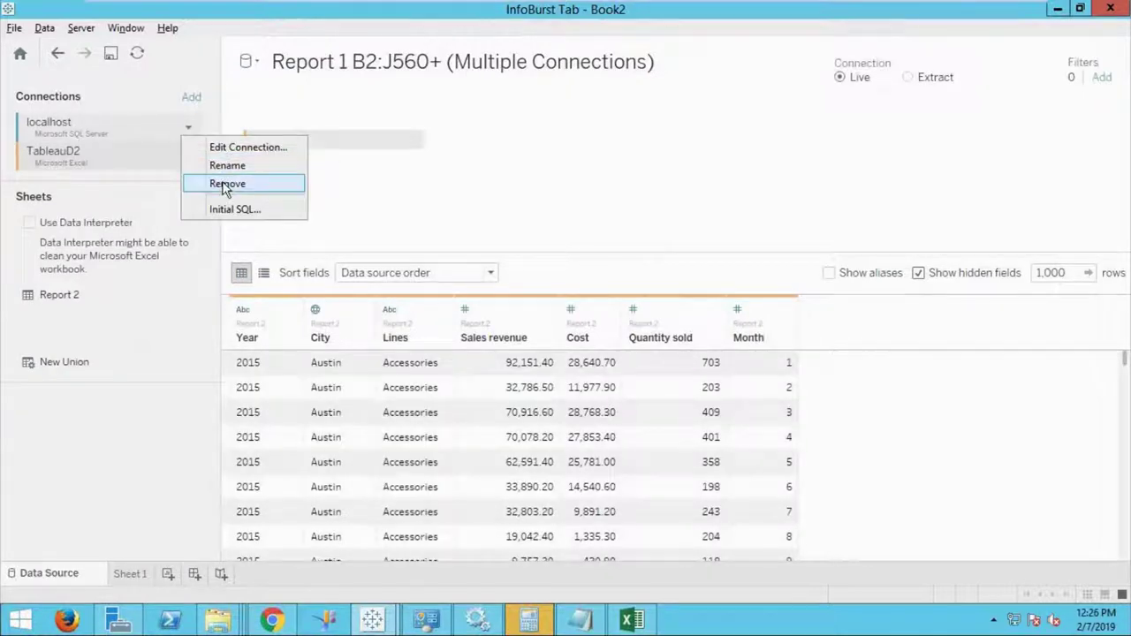
pyautogui.click(222, 184)
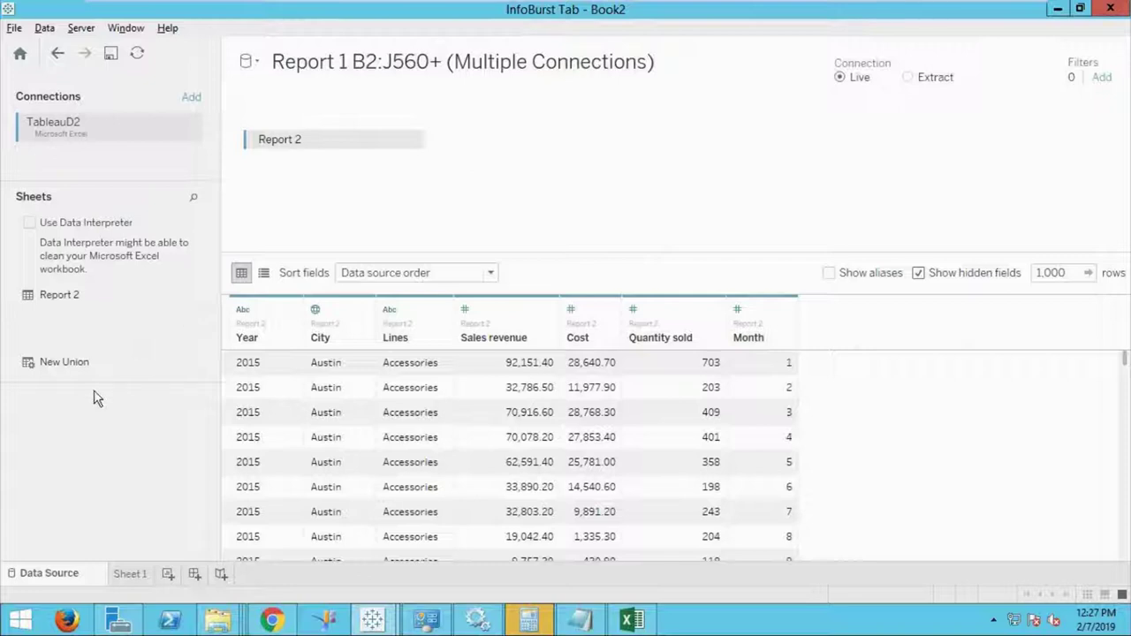
pyautogui.click(133, 574)
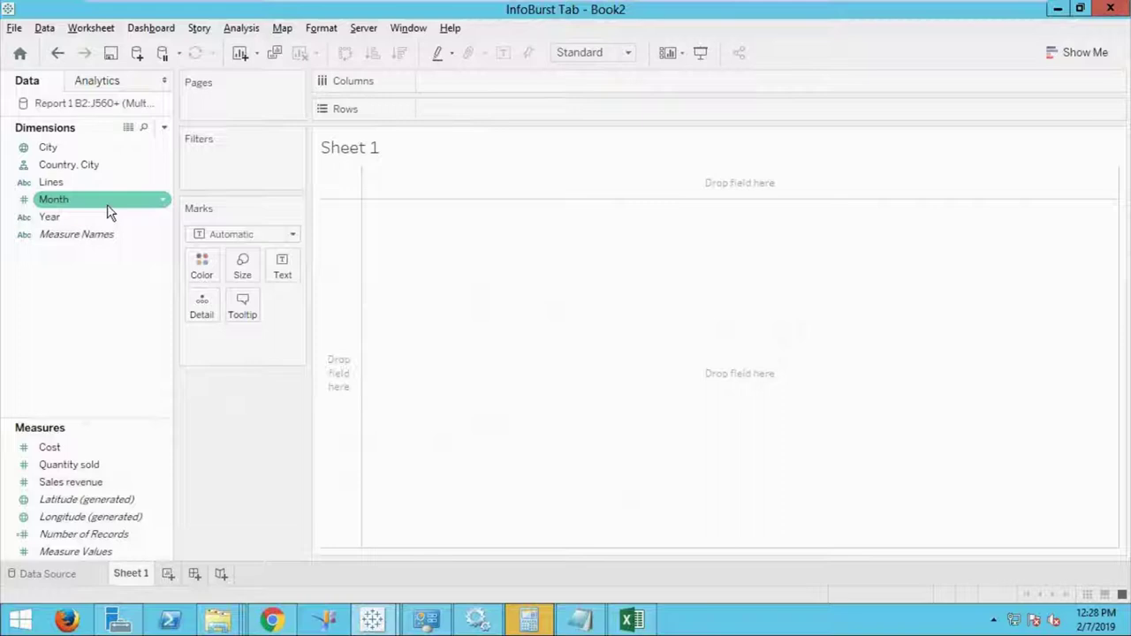
# Inspect City, the Country, City hierarchy, Lines and Cost in Sheet 1's Data pane, leaving everything unchanged.
pyautogui.click(48, 149)
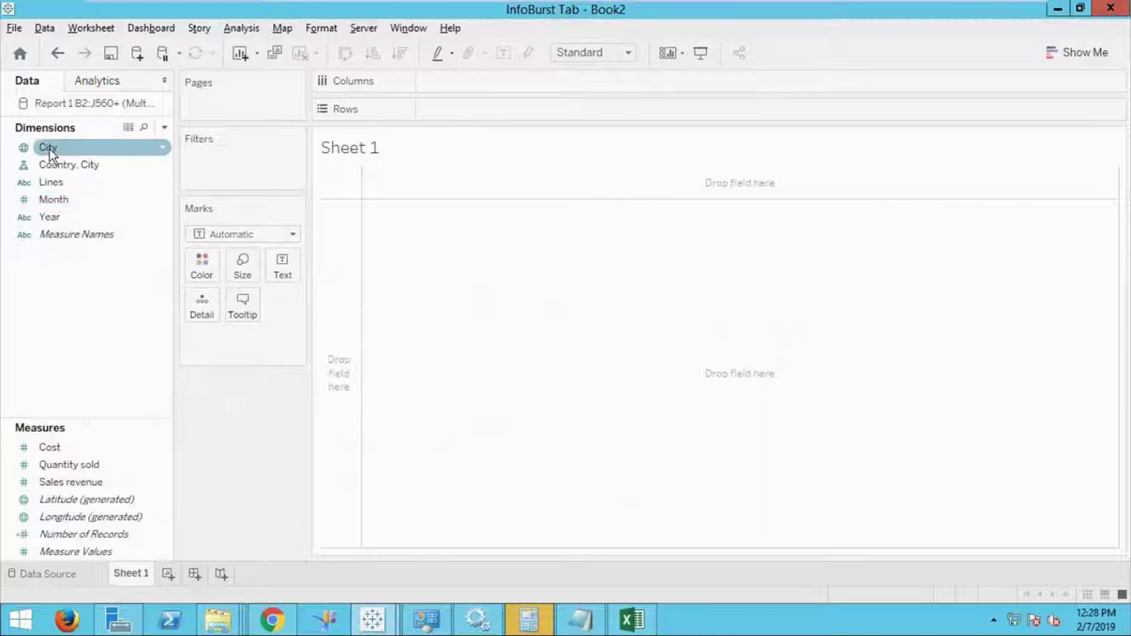
pyautogui.click(39, 169)
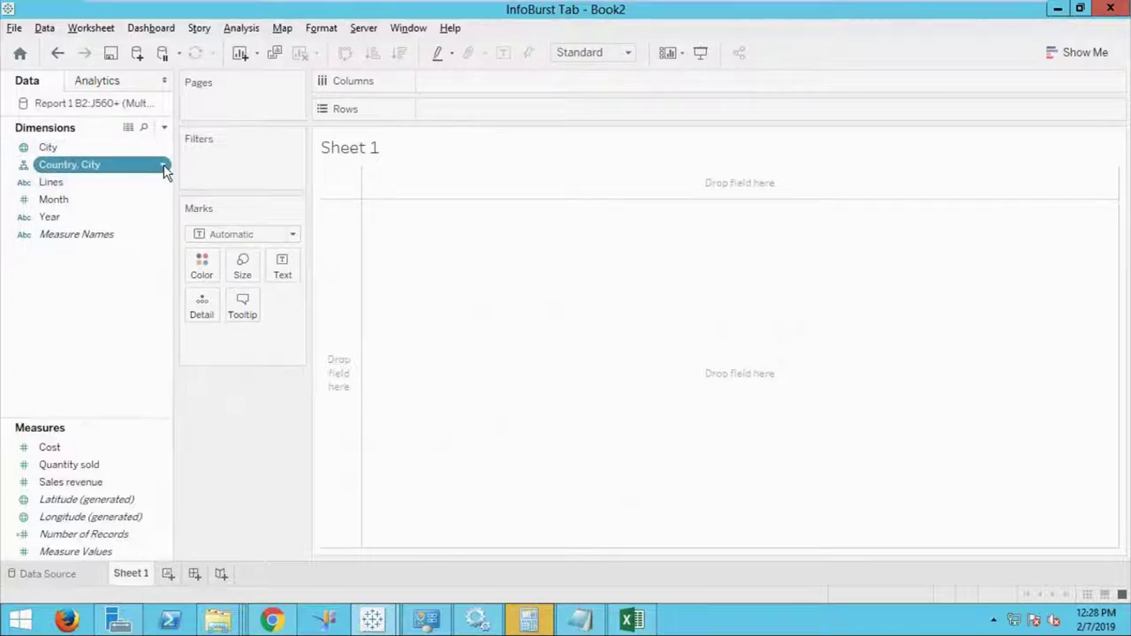
pyautogui.click(164, 167)
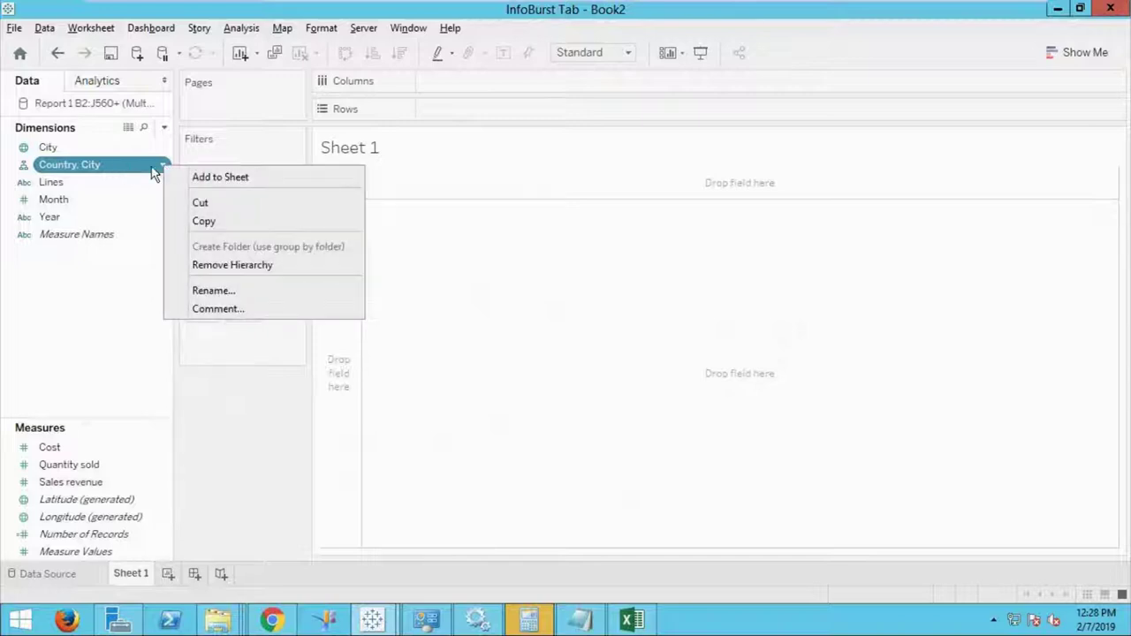
pyautogui.click(146, 162)
pyautogui.press('F2')
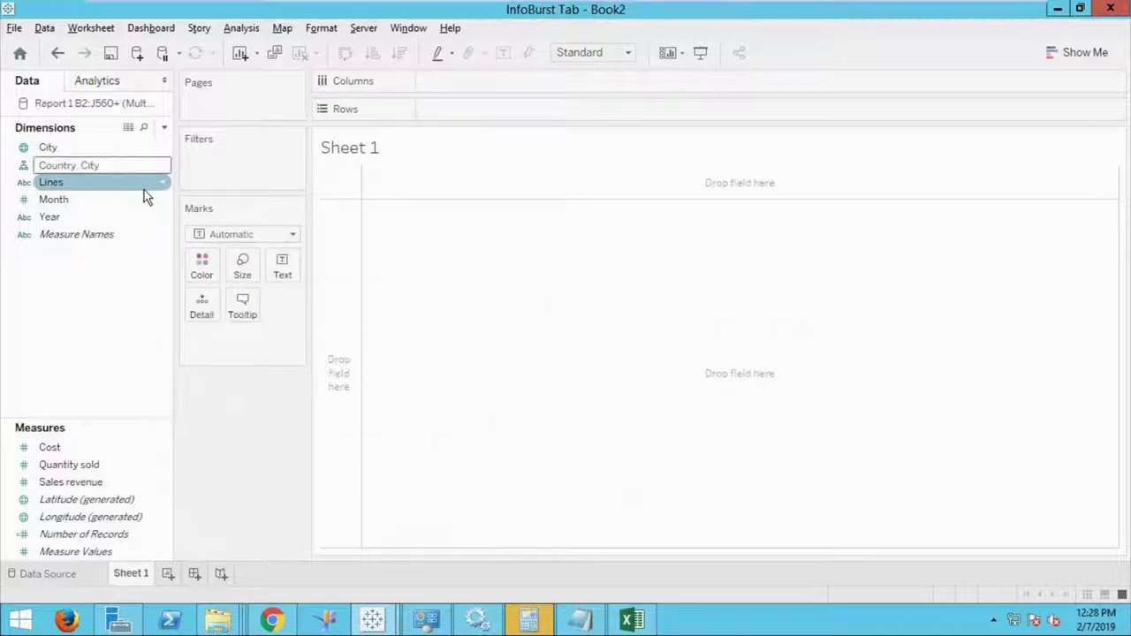
pyautogui.press('Return')
pyautogui.click(163, 168)
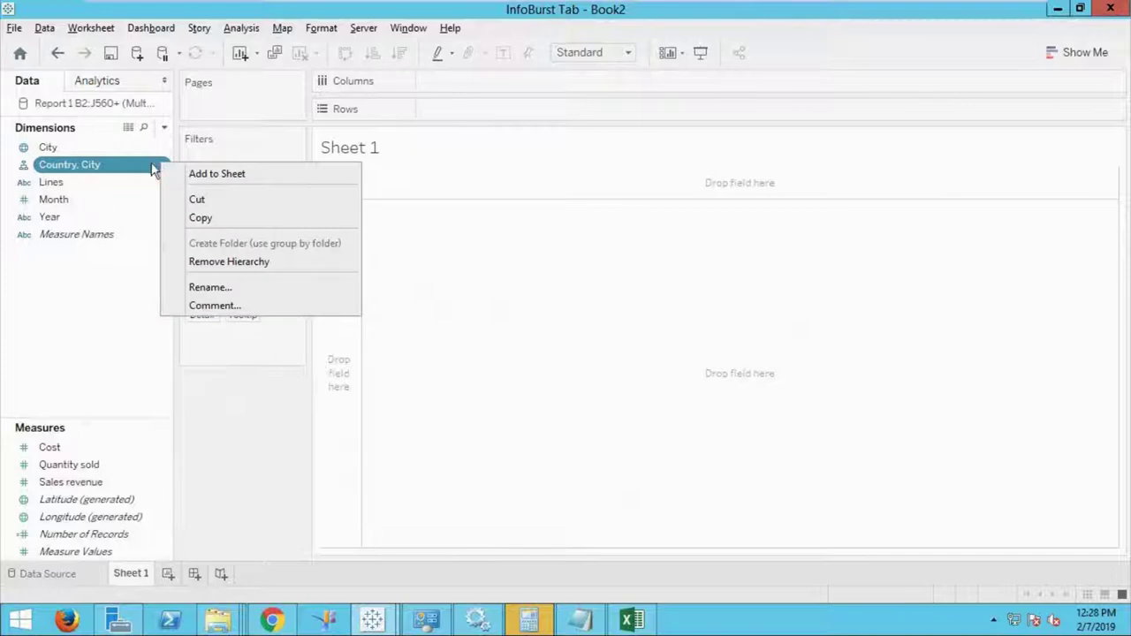
pyautogui.click(89, 190)
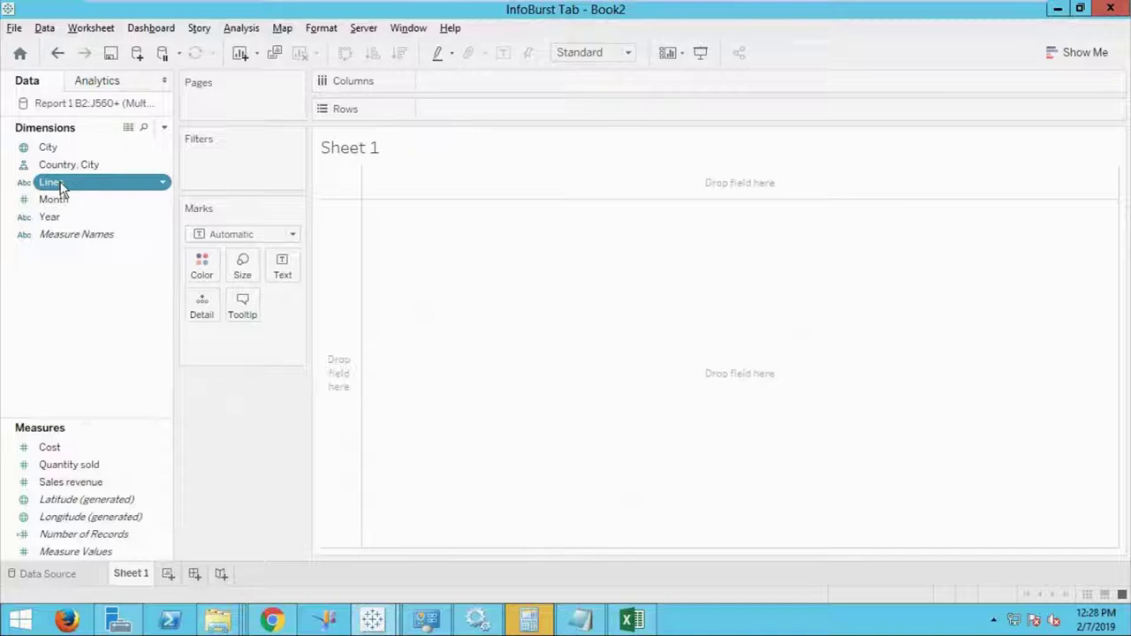
pyautogui.keyDown('ctrl'); pyautogui.click(81, 448); pyautogui.keyUp('ctrl')
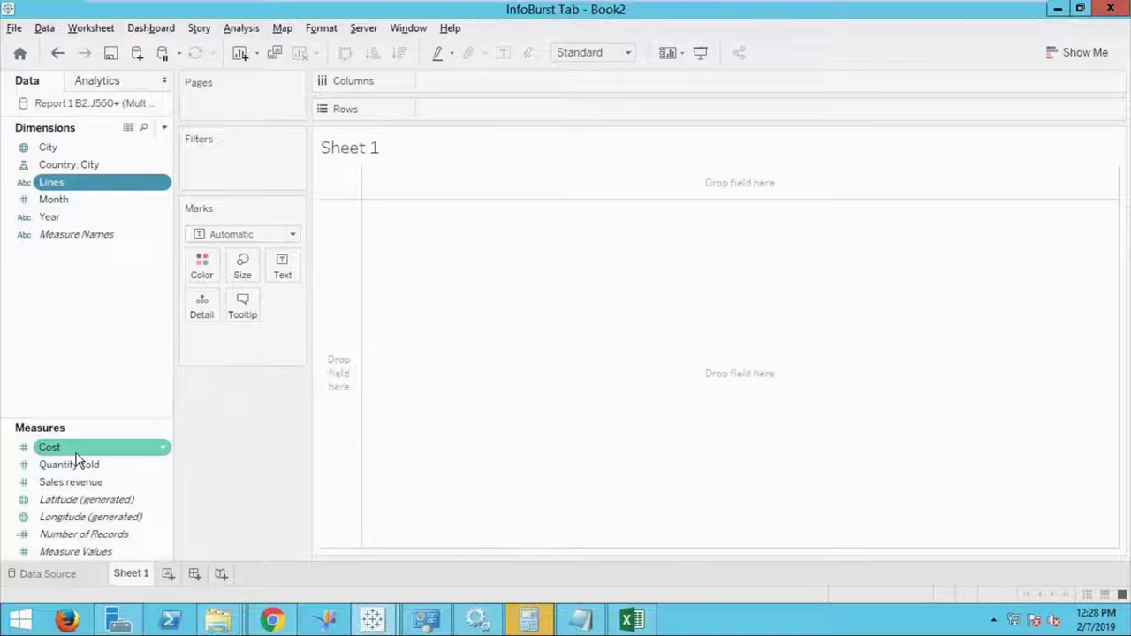
pyautogui.moveTo(78, 458)
pyautogui.mouseDown()
pyautogui.moveTo(929, 384)
pyautogui.moveTo(225, 493)
pyautogui.moveTo(197, 457)
pyautogui.mouseUp()
# Create a calculated field named Profit with the formula [Sales revenue] - [Cost].
pyautogui.rightClick(150, 398)
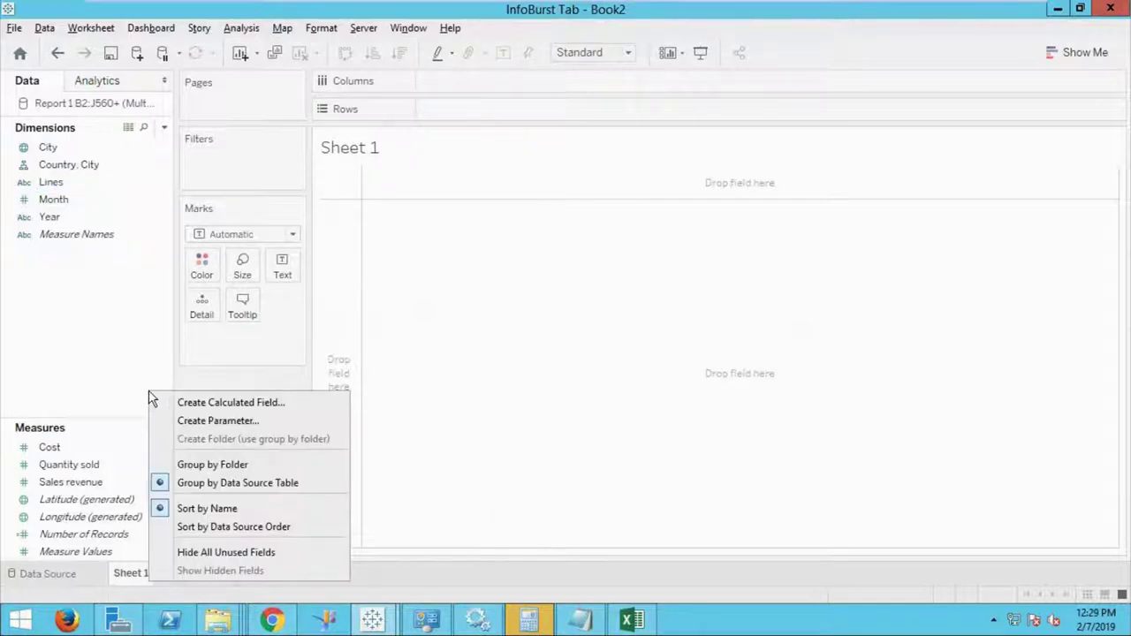
pyautogui.click(215, 405)
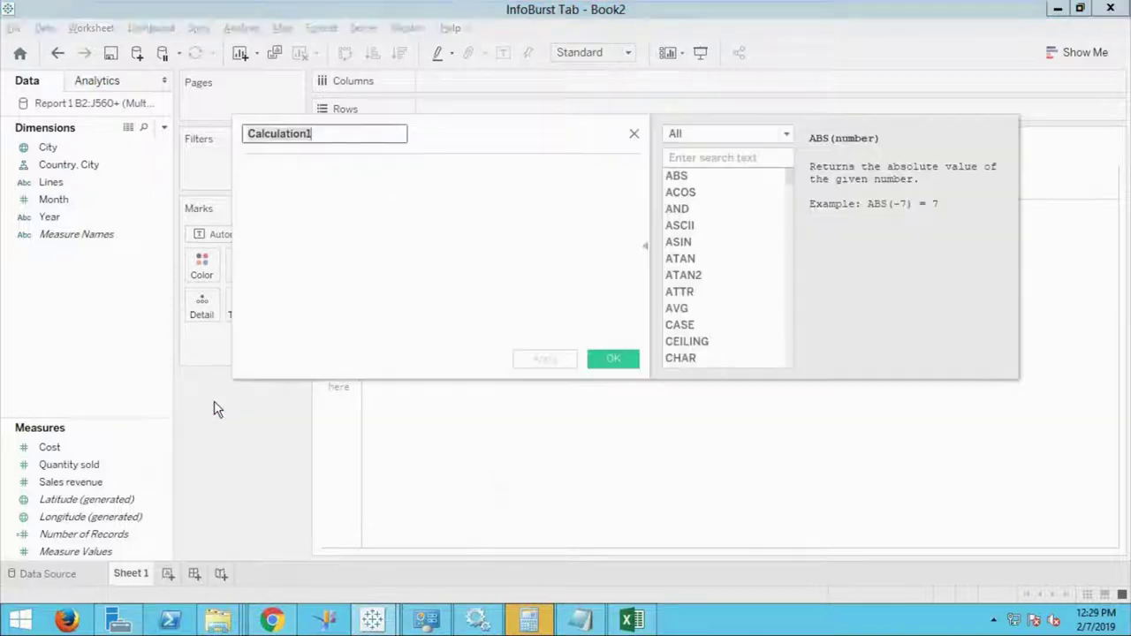
pyautogui.write('P')
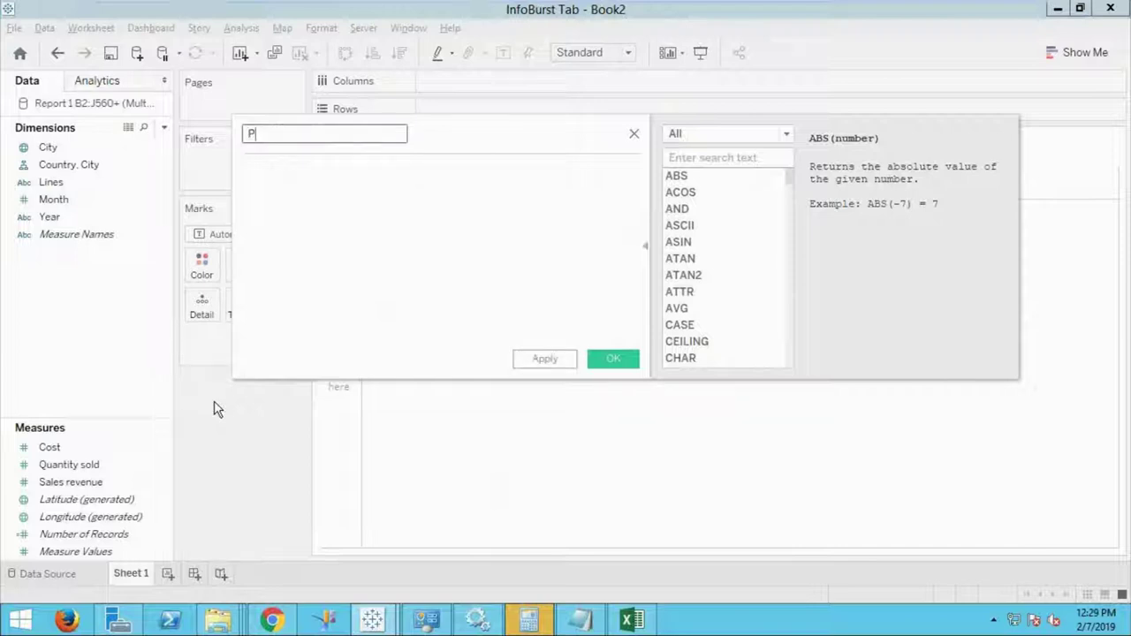
pyautogui.write('rofit')
pyautogui.click(789, 136)
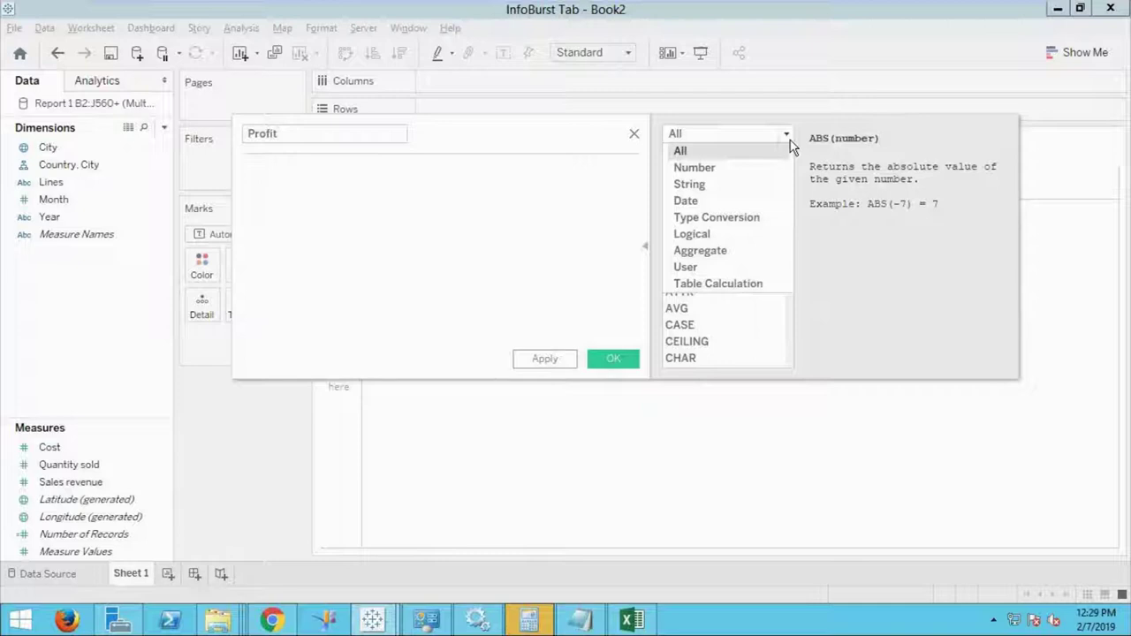
pyautogui.click(811, 159)
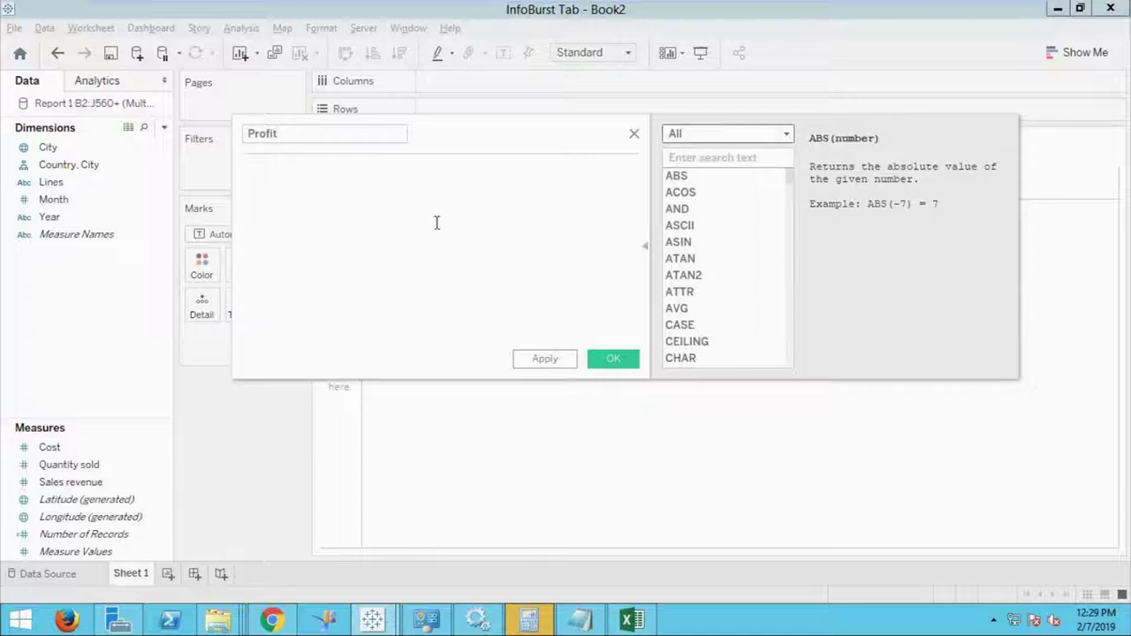
pyautogui.moveTo(91, 486); pyautogui.dragTo(325, 192)
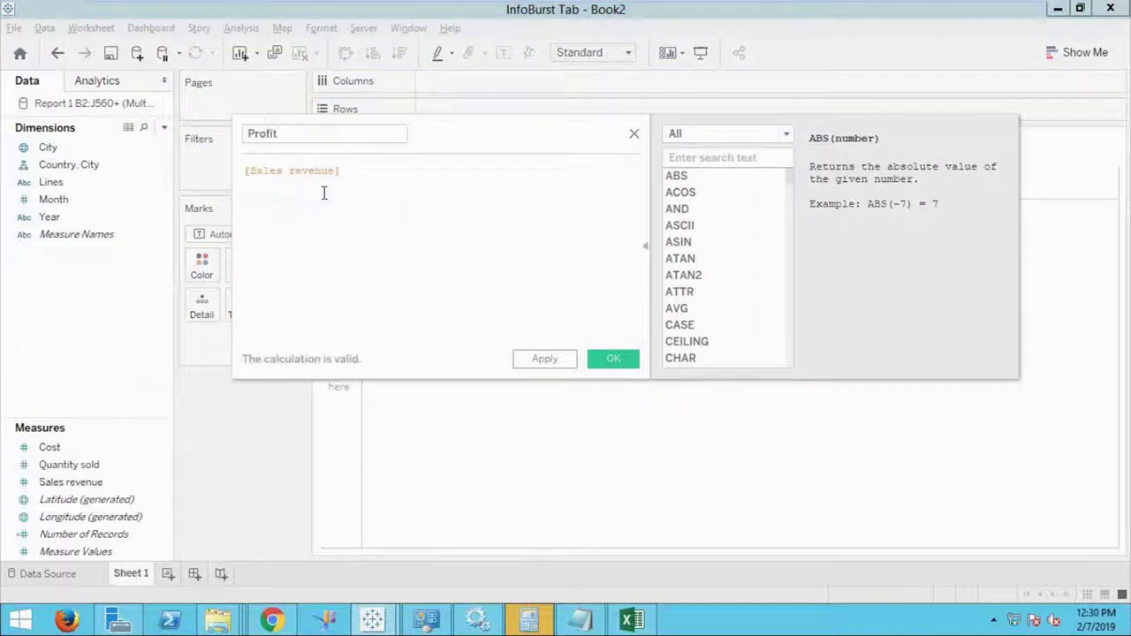
pyautogui.write('-')
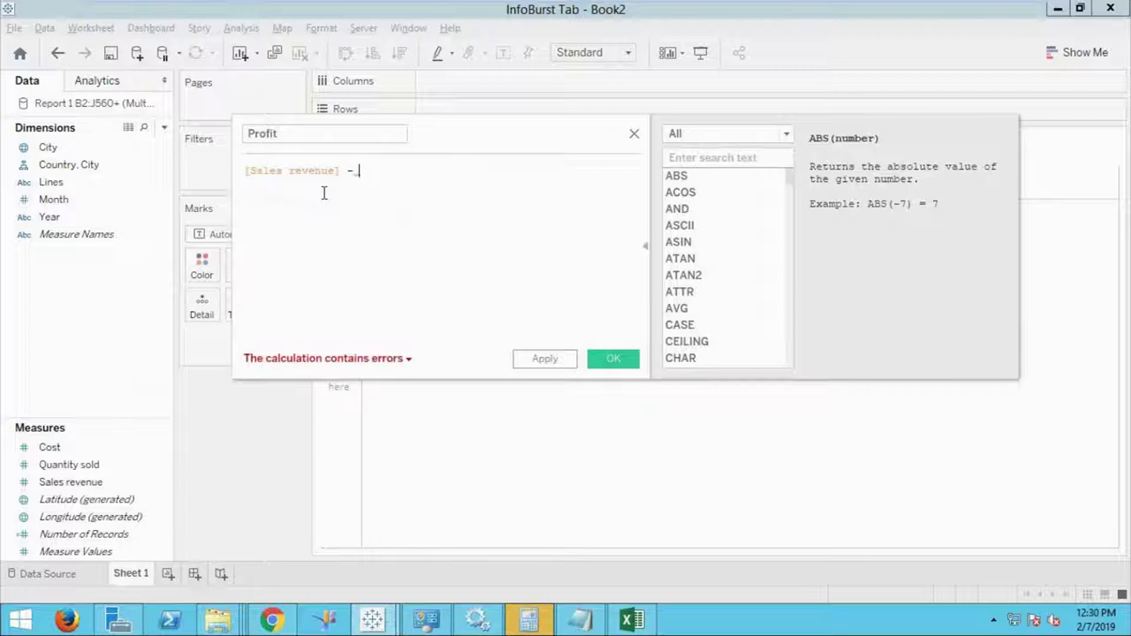
pyautogui.click(58, 449)
pyautogui.moveTo(58, 449); pyautogui.dragTo(425, 205)
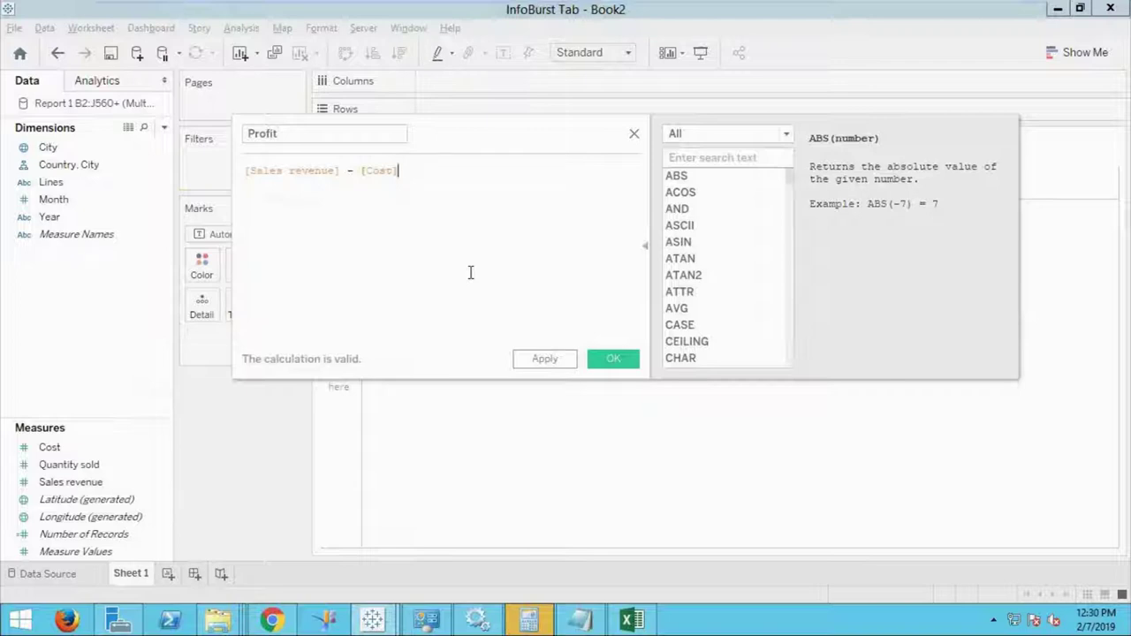
pyautogui.click(619, 368)
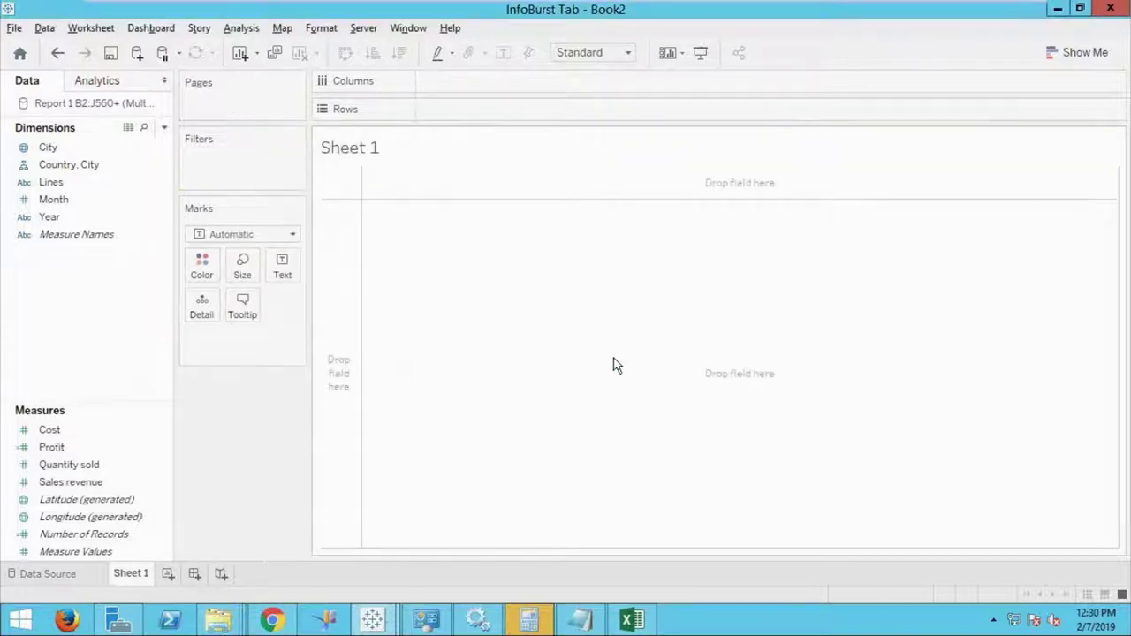
# Review the Profit measure's options menu, then display the Show Me chart-type suggestions.
pyautogui.click(51, 446)
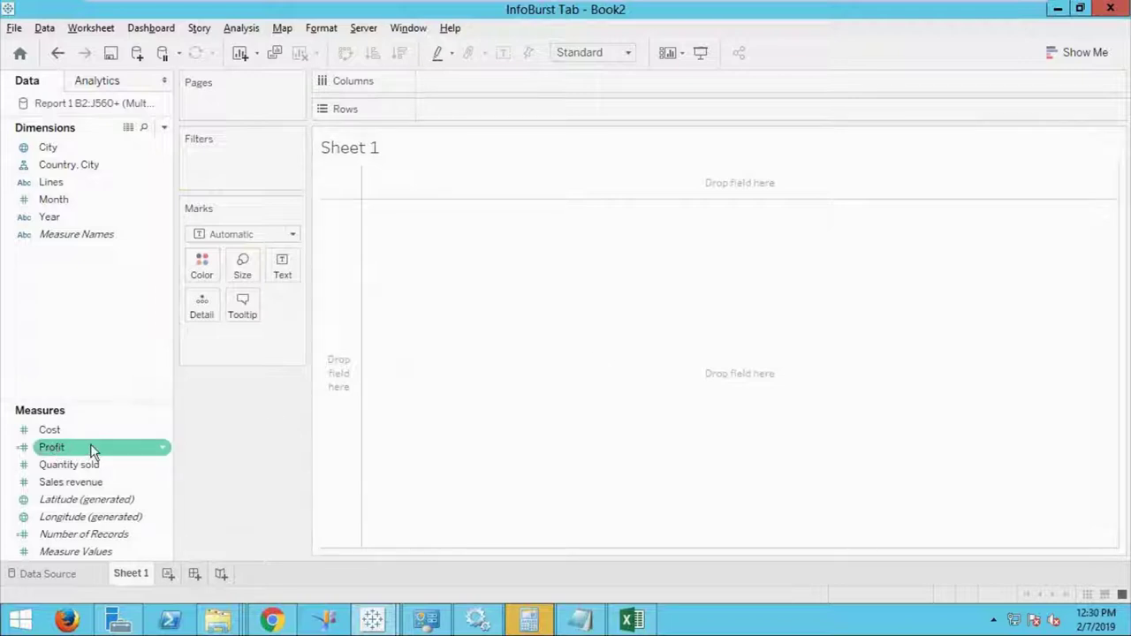
pyautogui.click(157, 432)
pyautogui.click(152, 449)
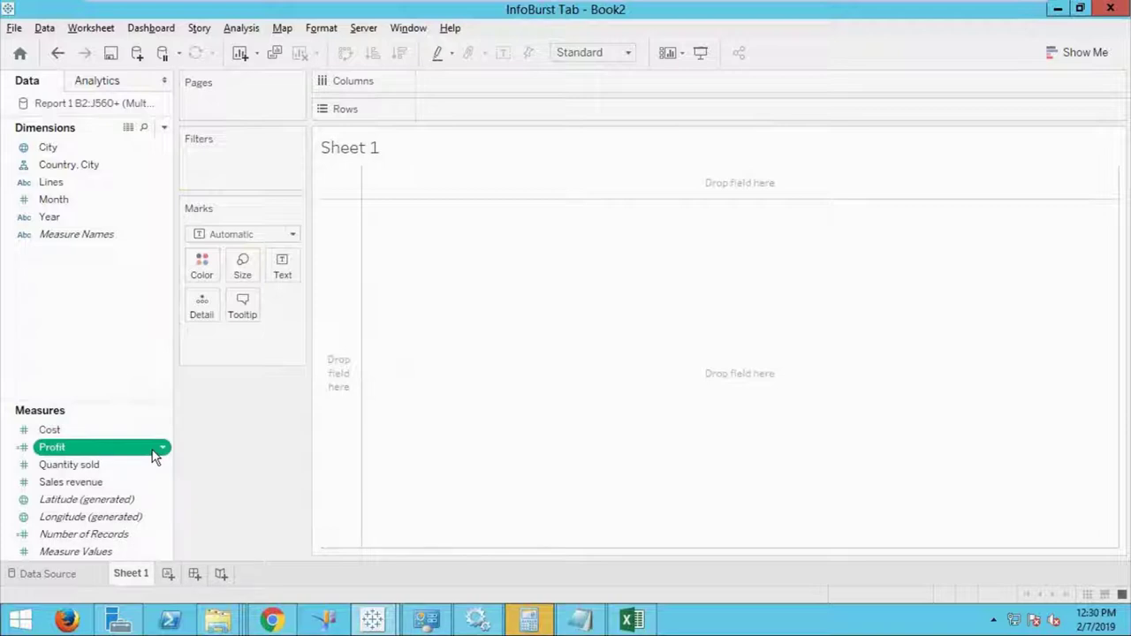
pyautogui.click(163, 448)
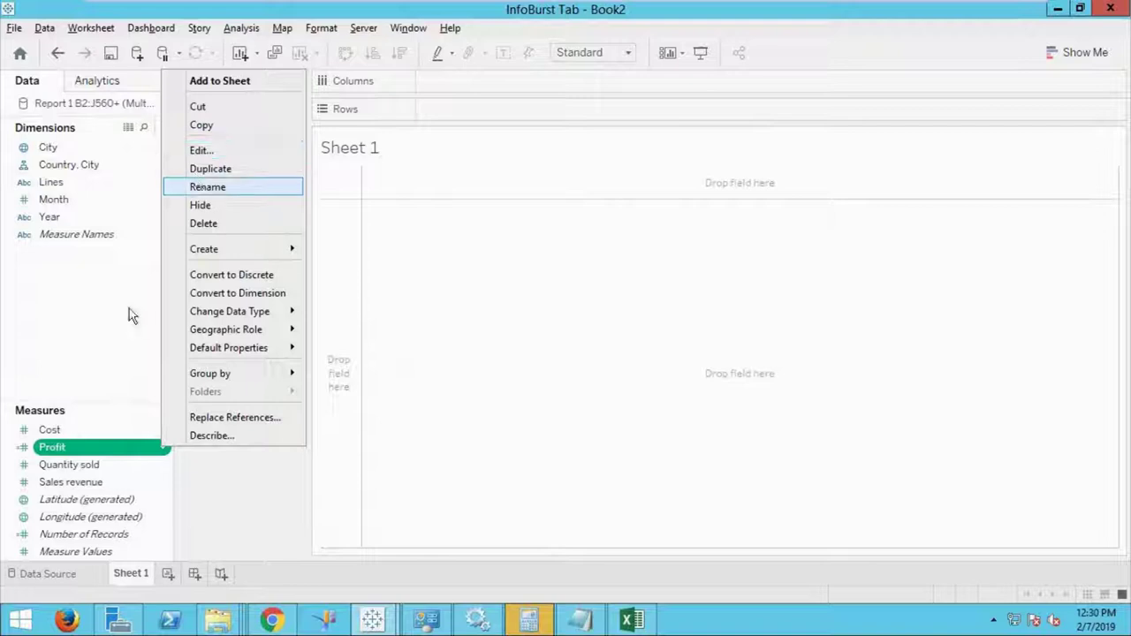
pyautogui.click(103, 321)
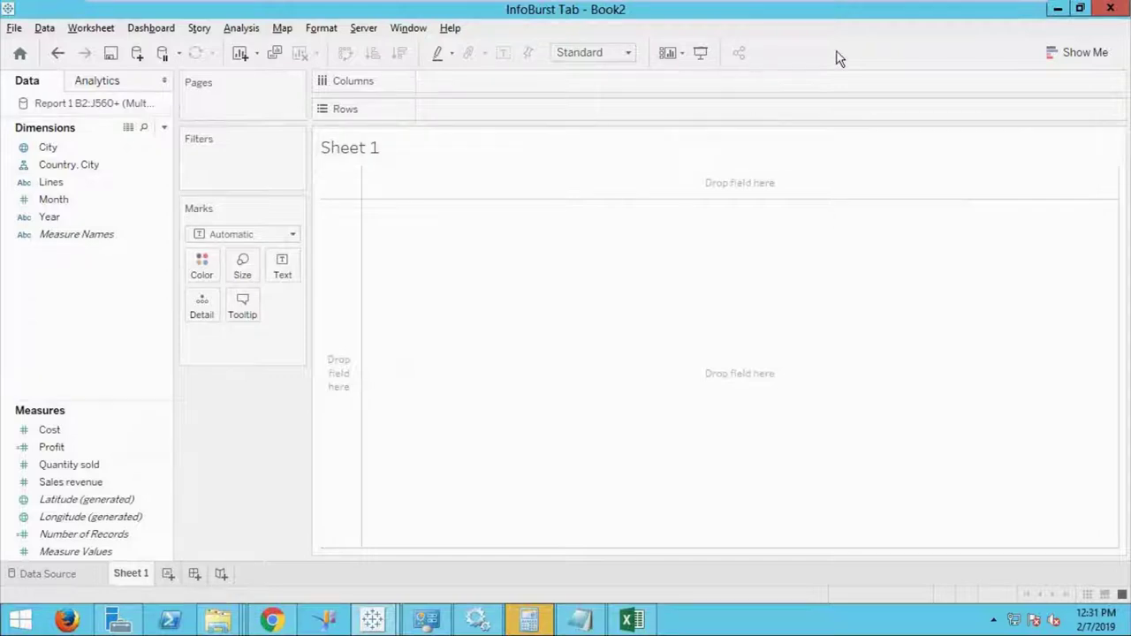
pyautogui.click(1071, 55)
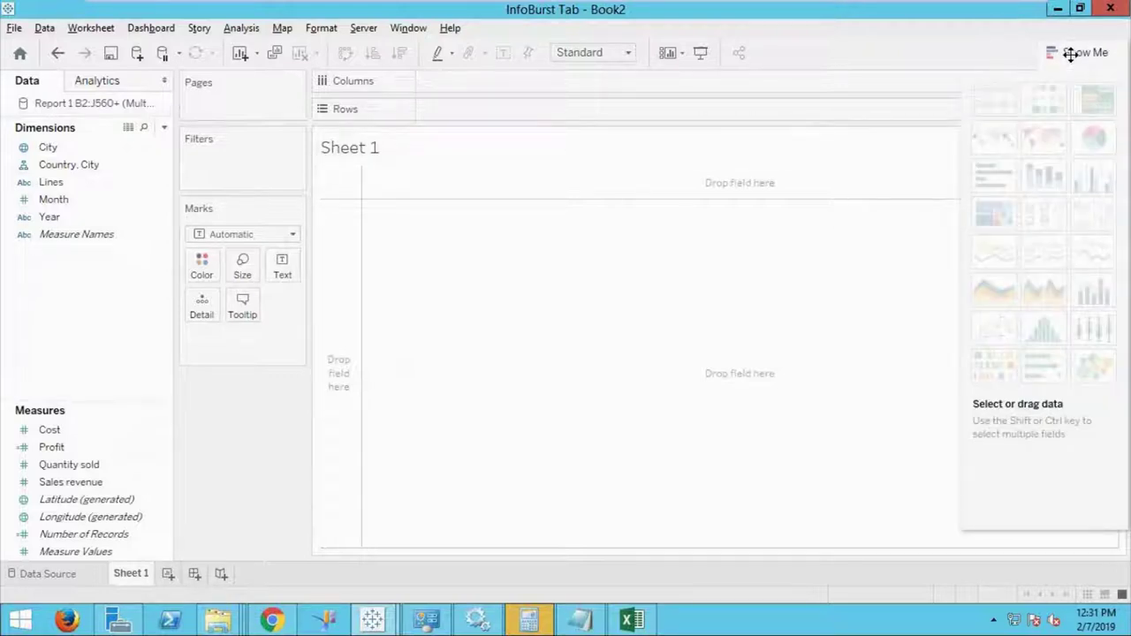
pyautogui.moveTo(999, 256)
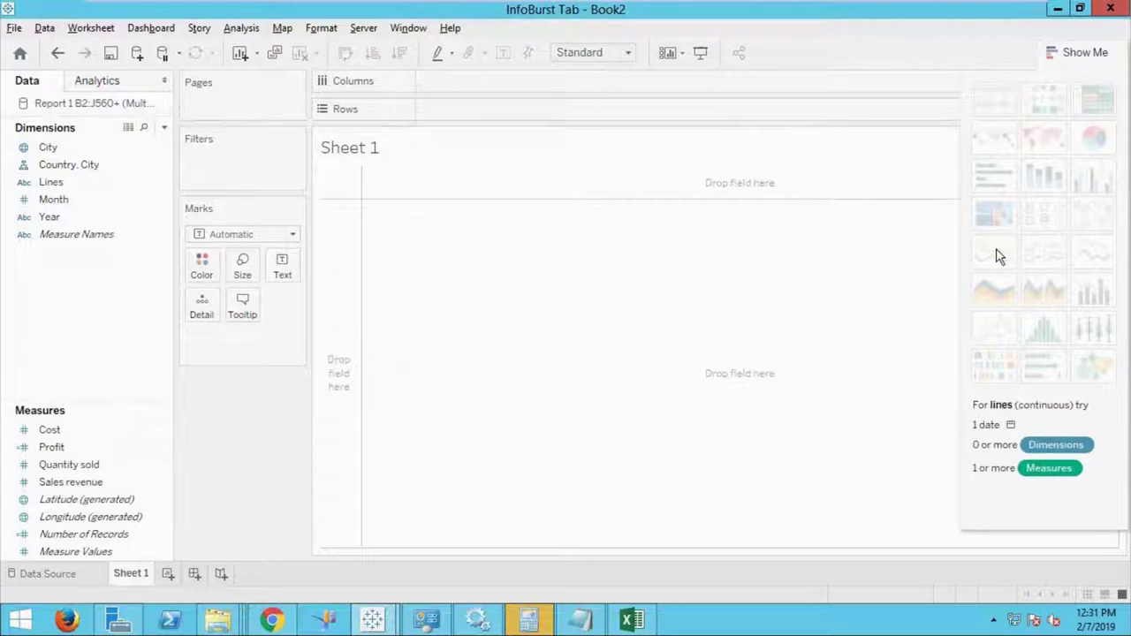
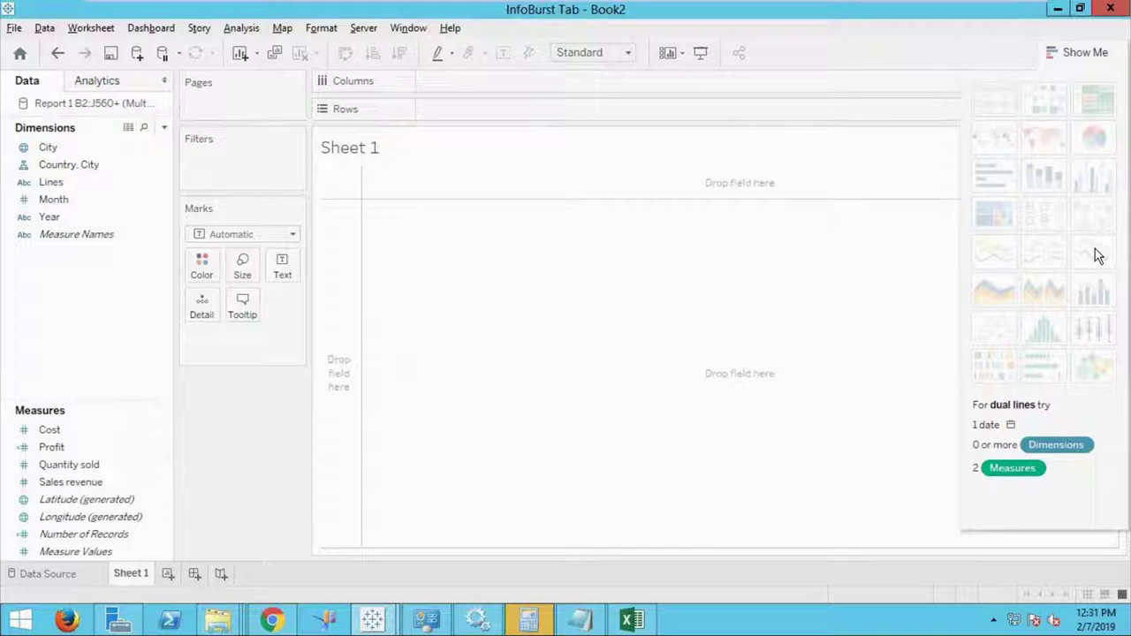
# Create a calculated field named Sales Date and search the functions for 'make' to show MAKEDATE.
pyautogui.rightClick(46, 275)
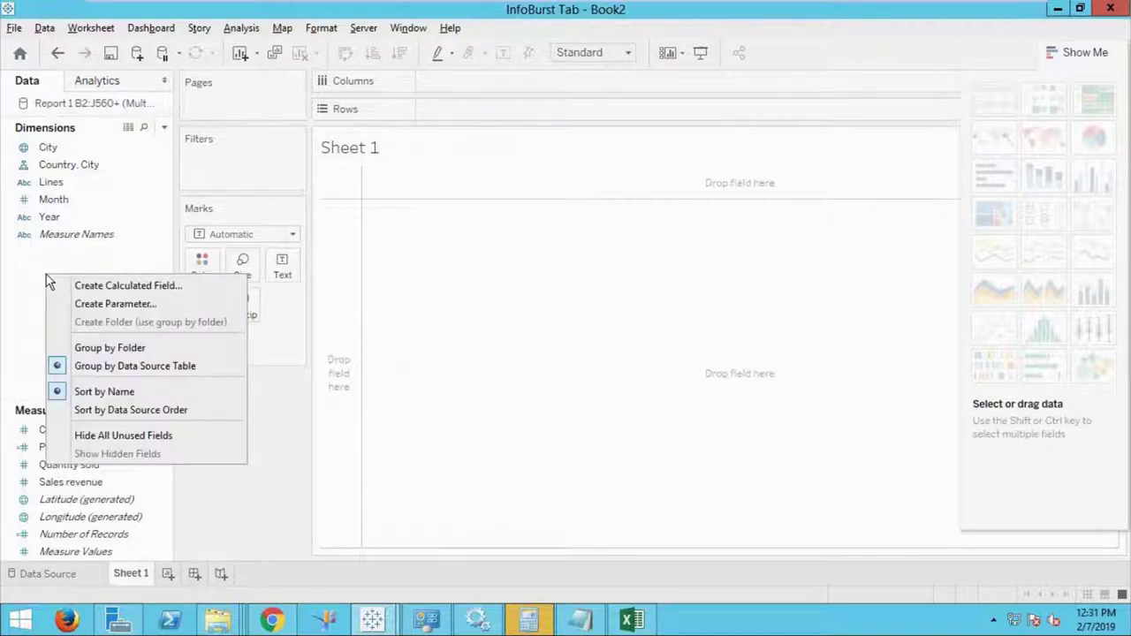
pyautogui.click(113, 286)
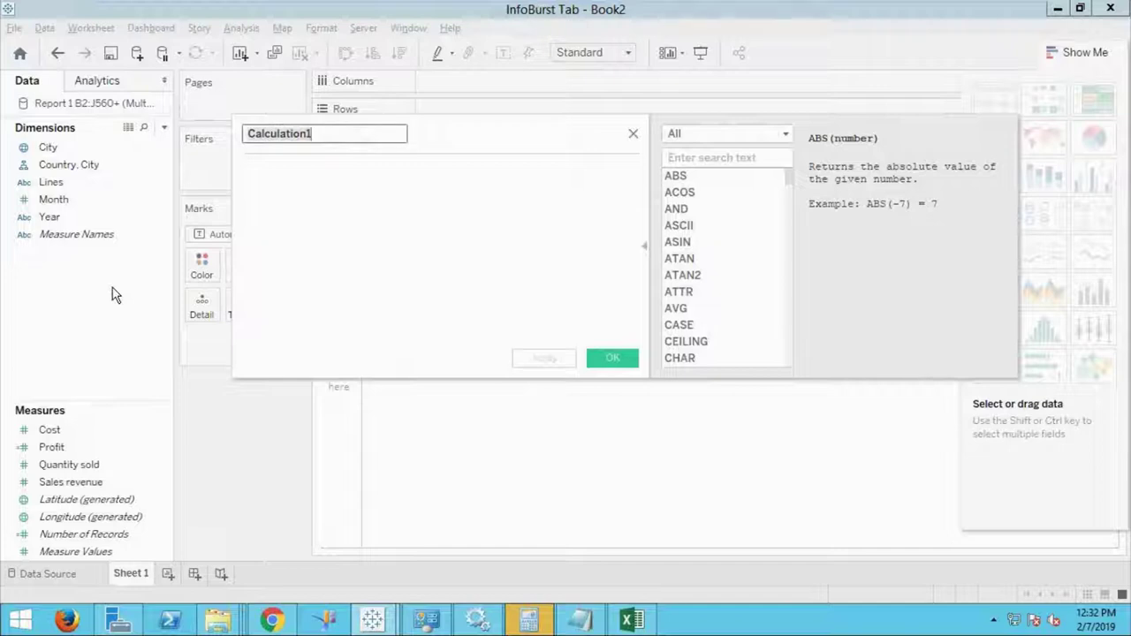
pyautogui.write('Sales DS')
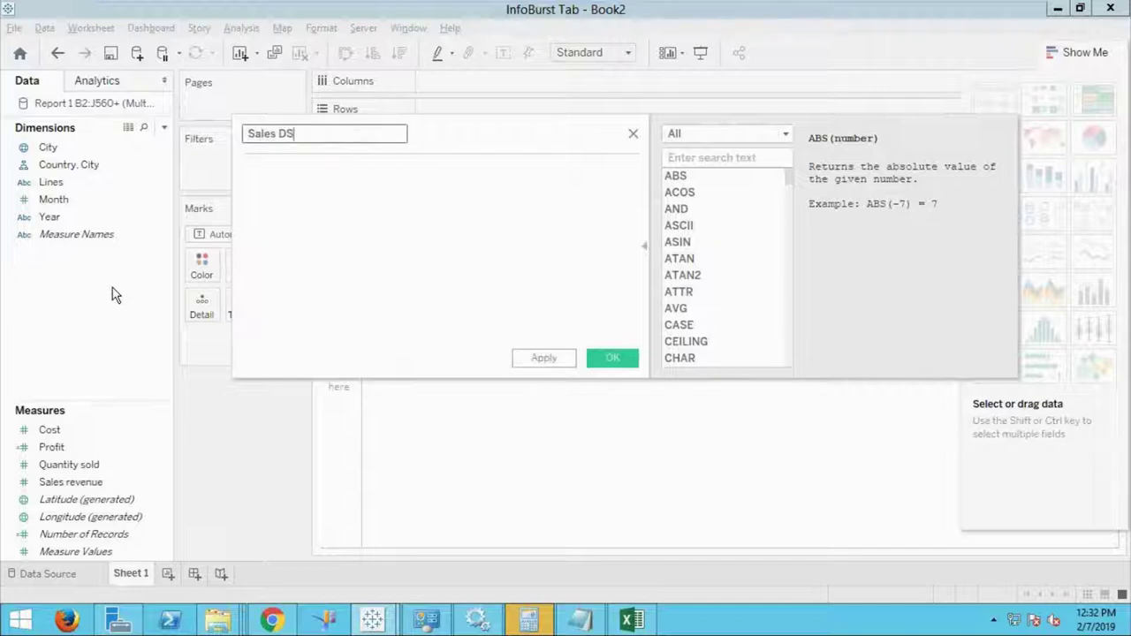
pyautogui.press('BackSpace')
pyautogui.write('ate')
pyautogui.press('Tab')
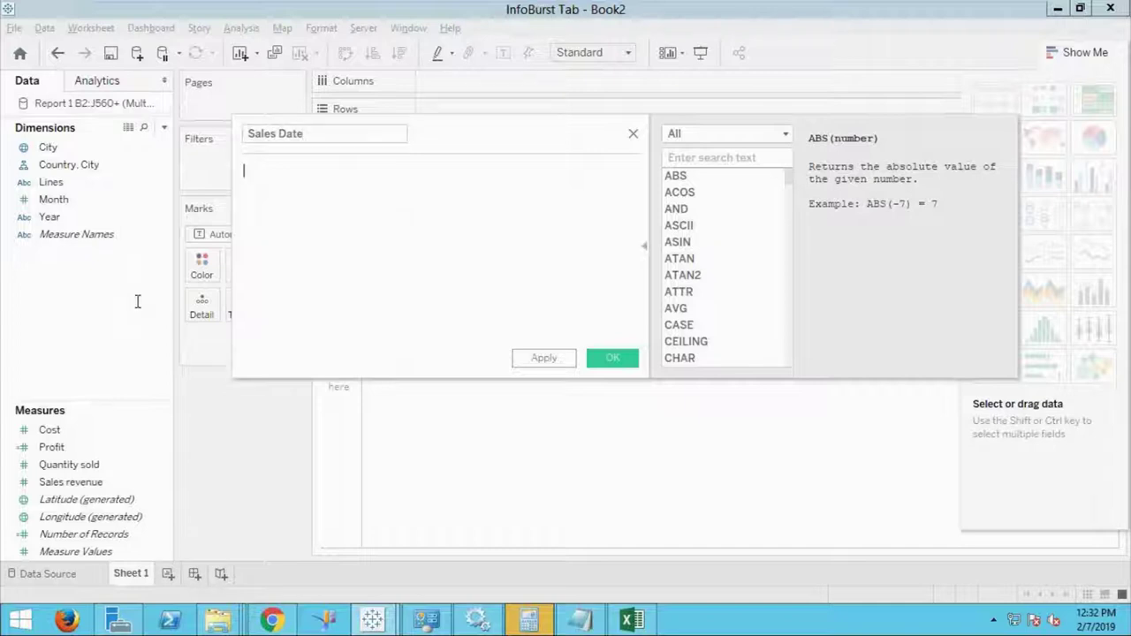
pyautogui.click(695, 175)
pyautogui.write('make')
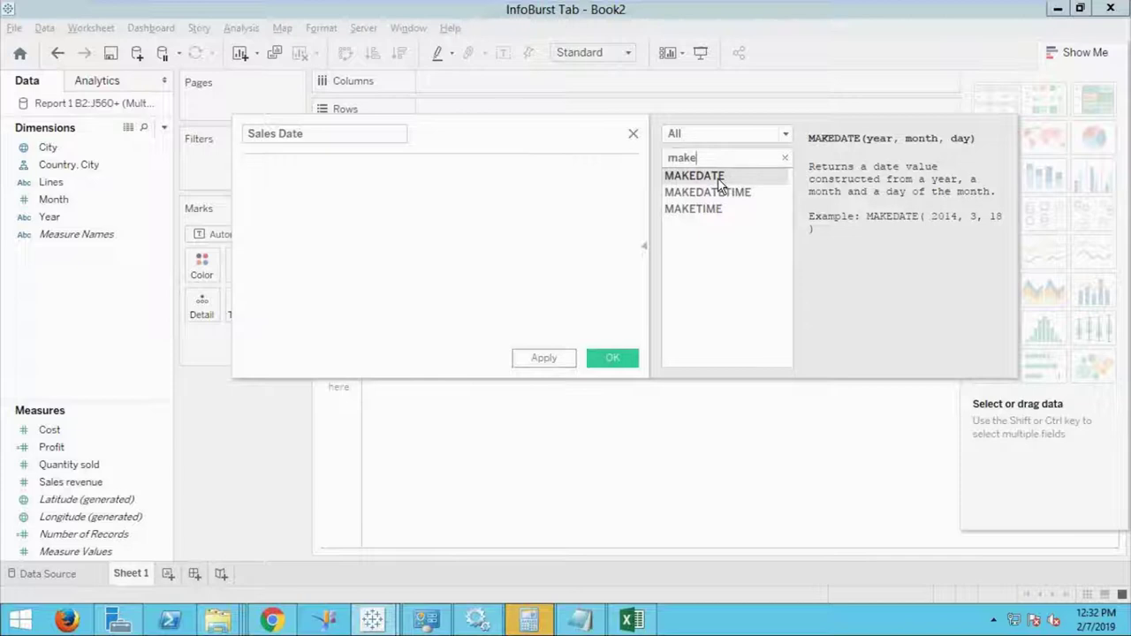
# Write the formula MAKEDATE([Year],[Month],01), check the string-type error details, and save it.
pyautogui.doubleClick(717, 178)
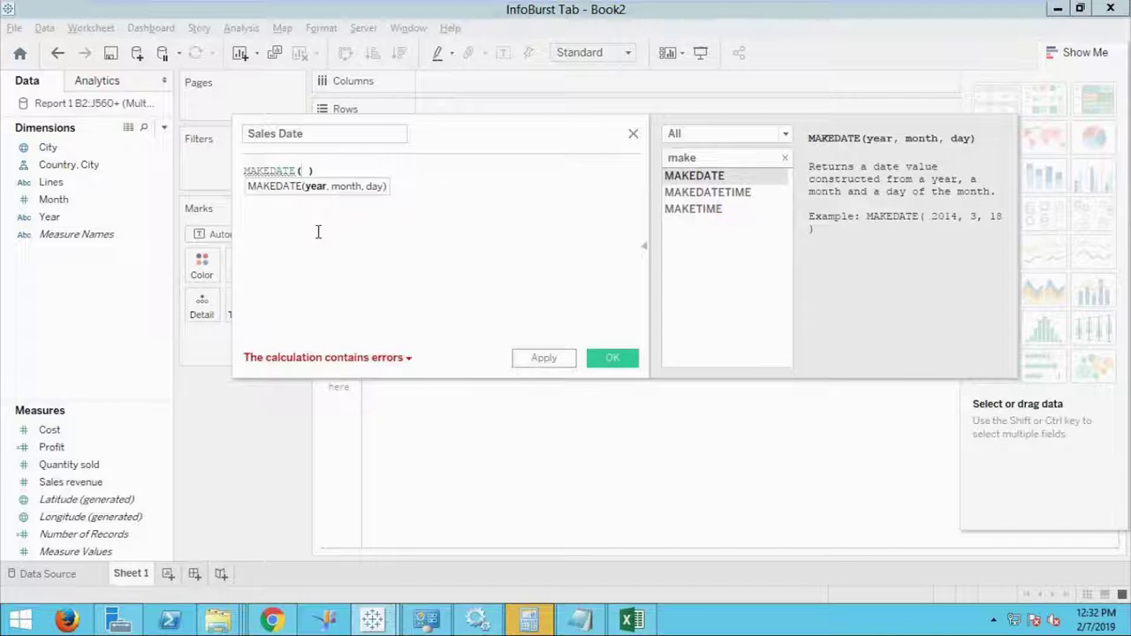
pyautogui.moveTo(53, 223); pyautogui.dragTo(307, 179)
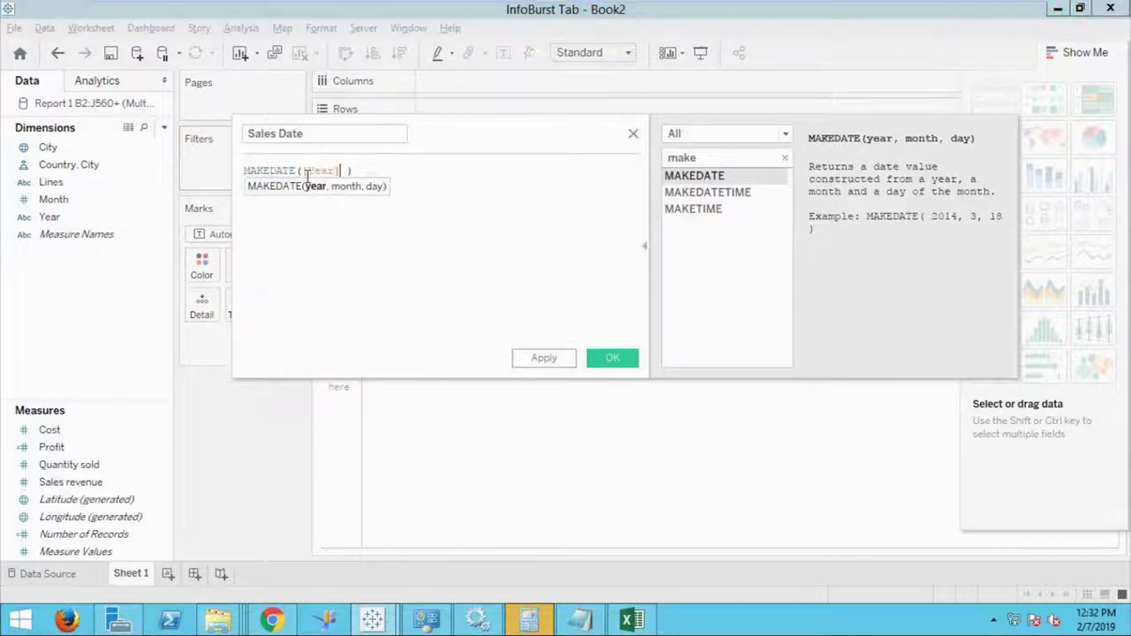
pyautogui.write(',')
pyautogui.moveTo(87, 200); pyautogui.dragTo(350, 176)
pyautogui.write(',')
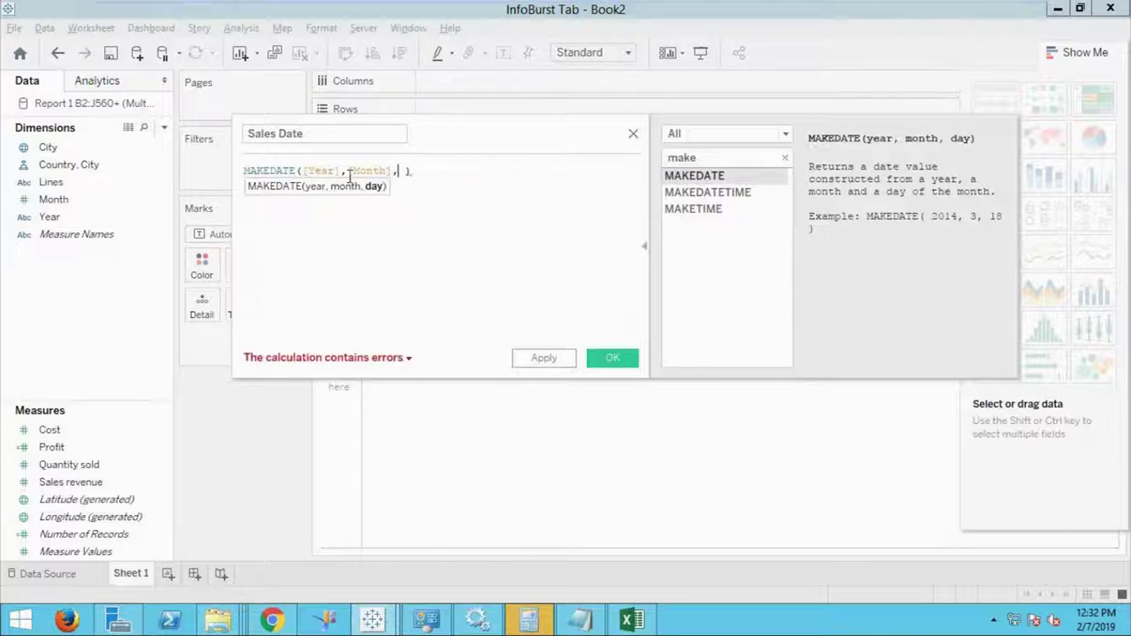
pyautogui.write('01')
pyautogui.click(409, 358)
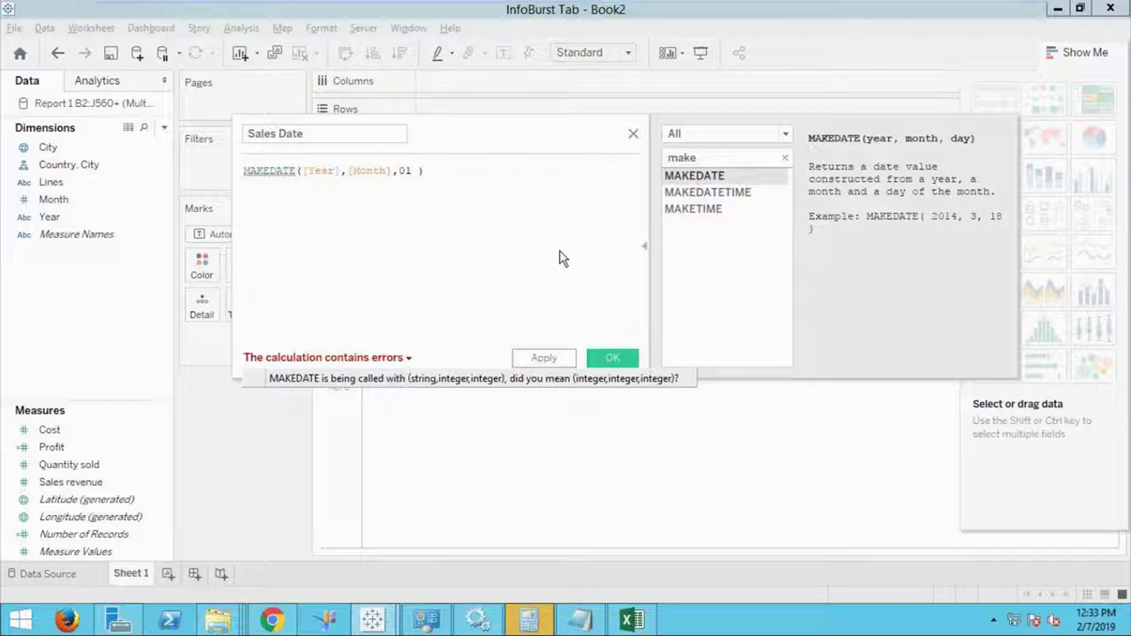
pyautogui.click(612, 357)
# Change the Year field's data type to Number (whole), making Sales Date a valid date dimension.
pyautogui.click(152, 466)
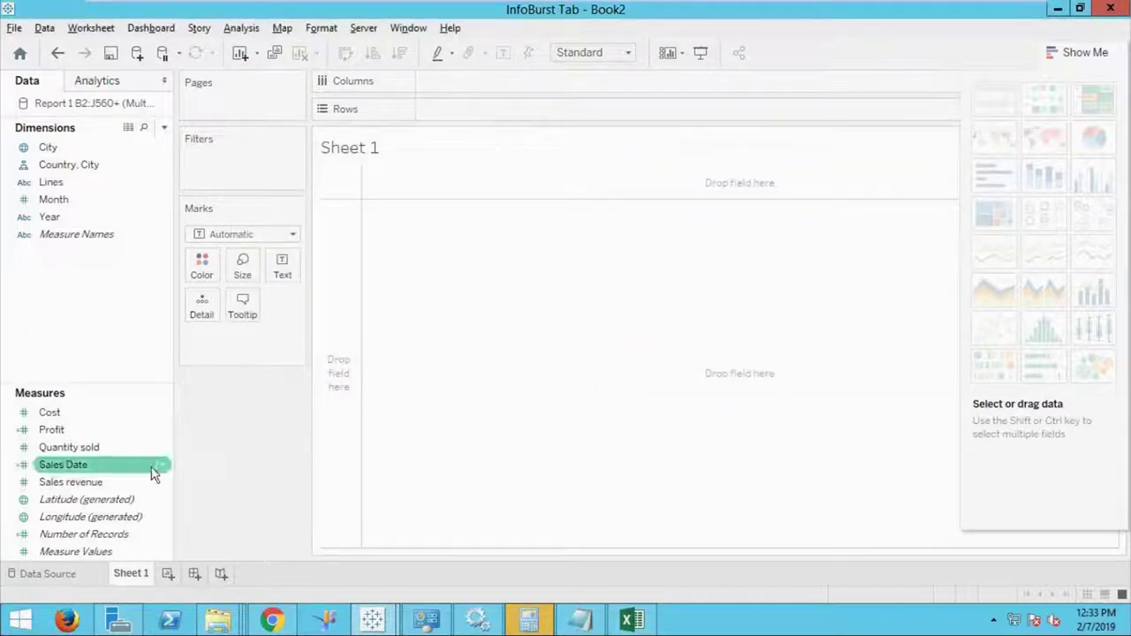
pyautogui.moveTo(157, 467)
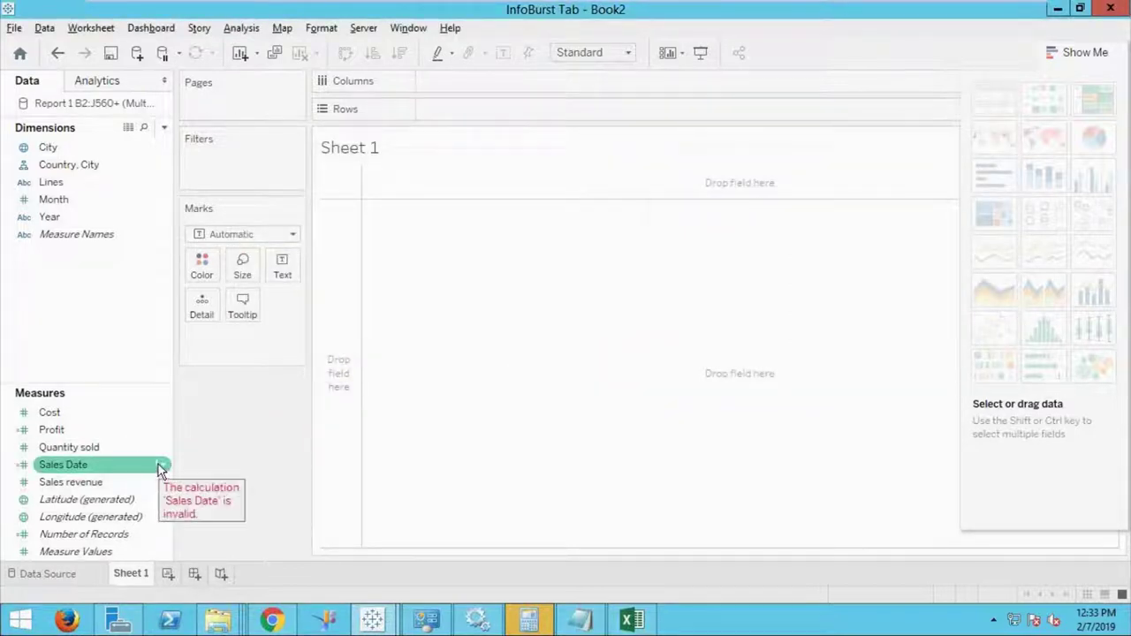
pyautogui.click(142, 267)
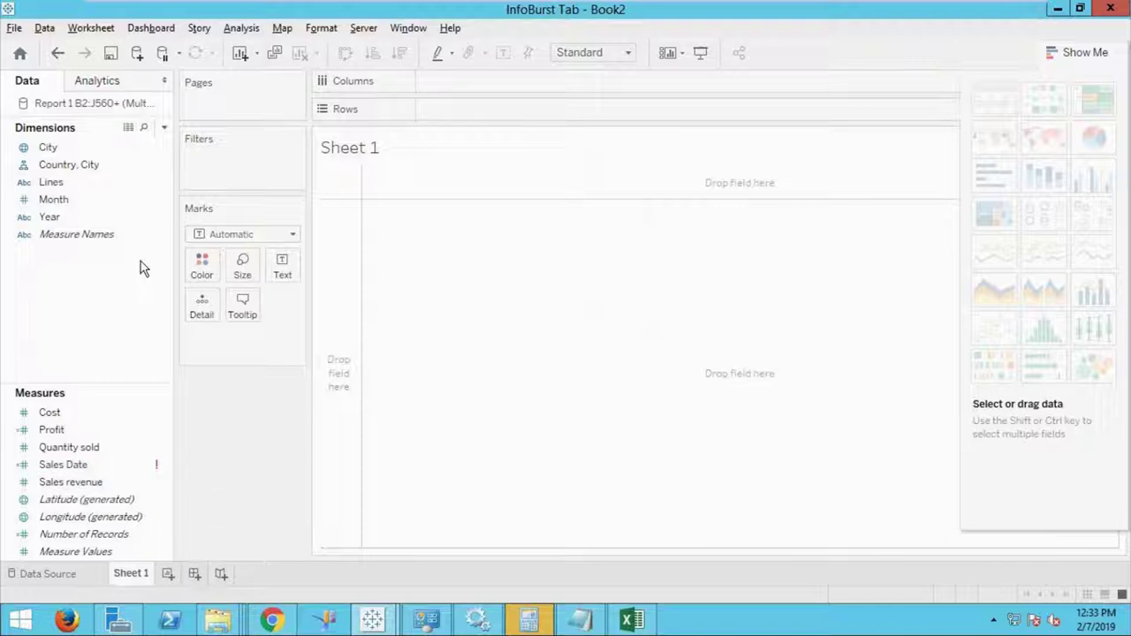
pyautogui.click(79, 217)
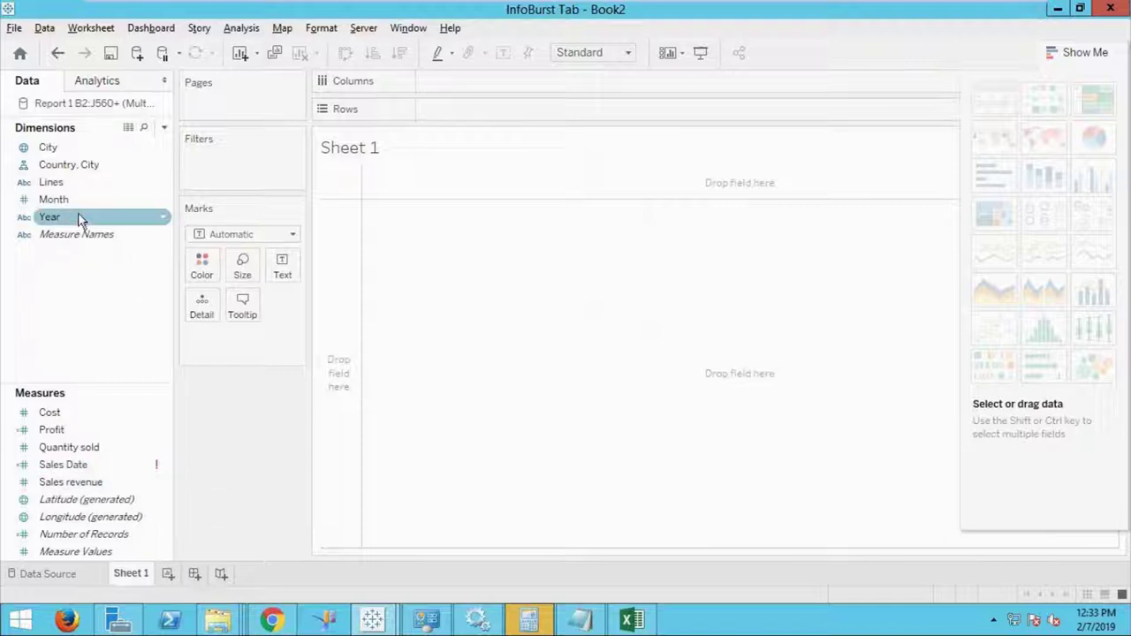
pyautogui.click(163, 221)
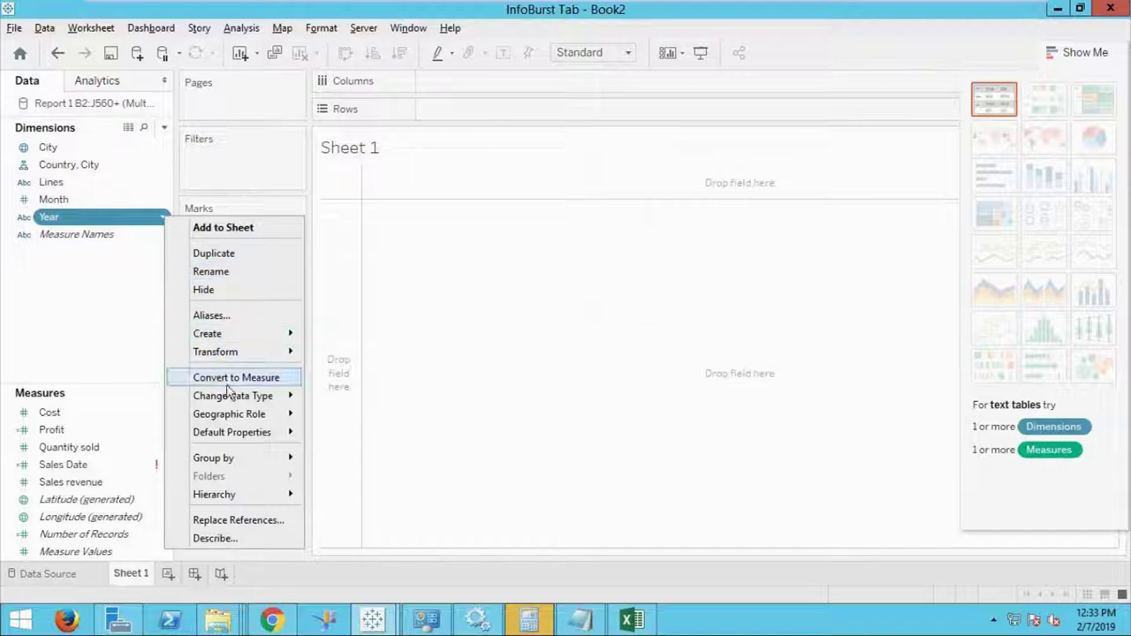
pyautogui.moveTo(235, 405)
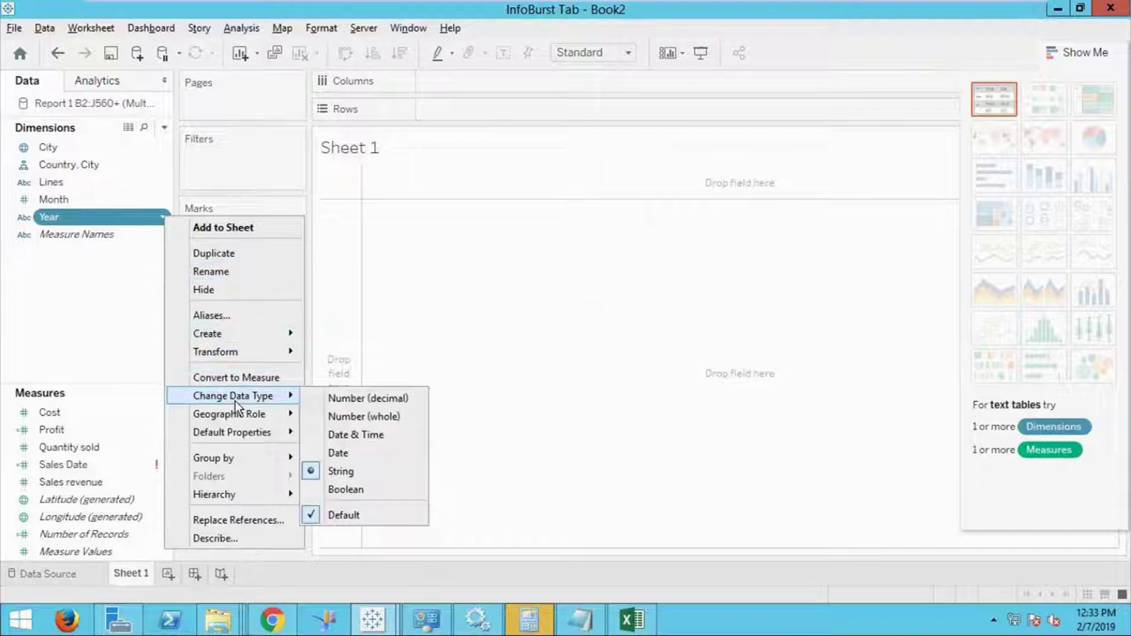
pyautogui.click(354, 417)
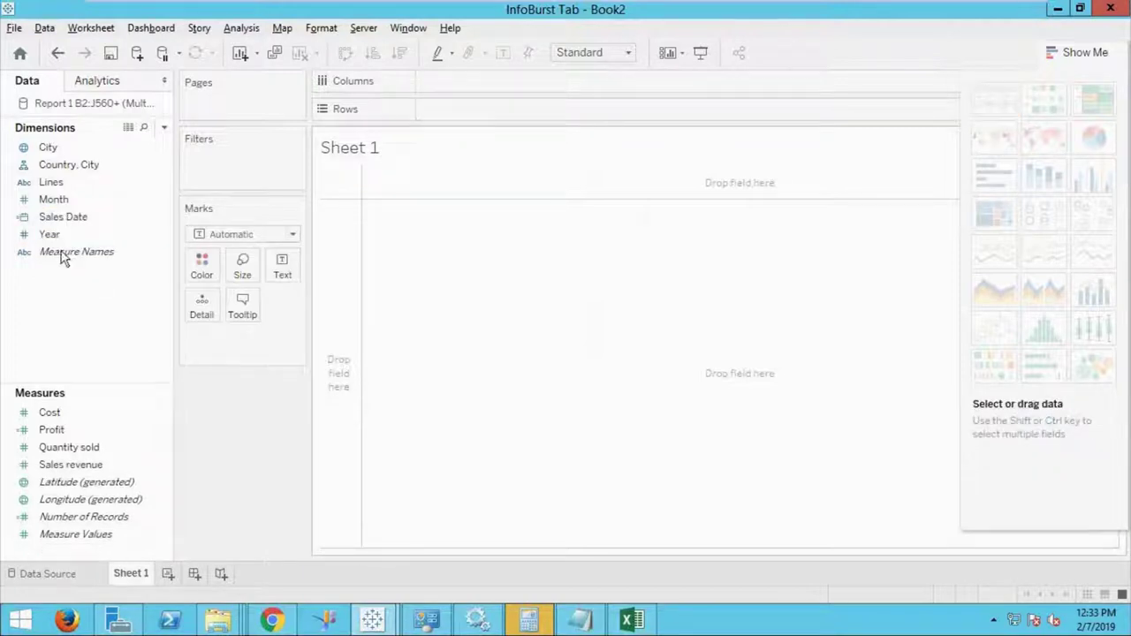
pyautogui.click(32, 221)
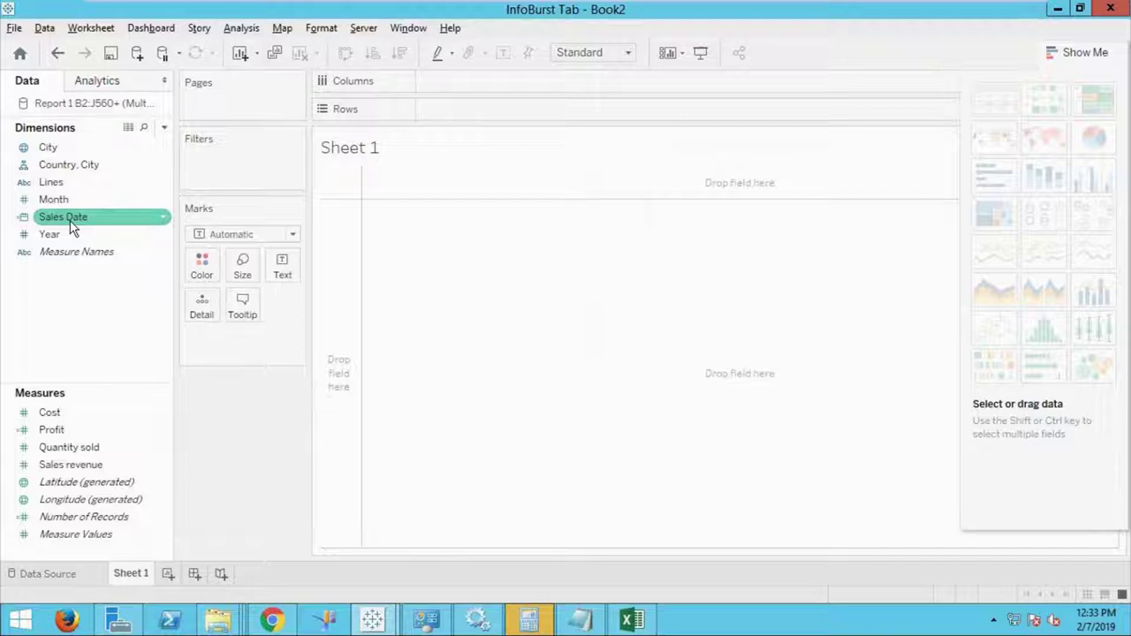
pyautogui.keyDown('ctrl'); pyautogui.click(70, 226); pyautogui.keyUp('ctrl')
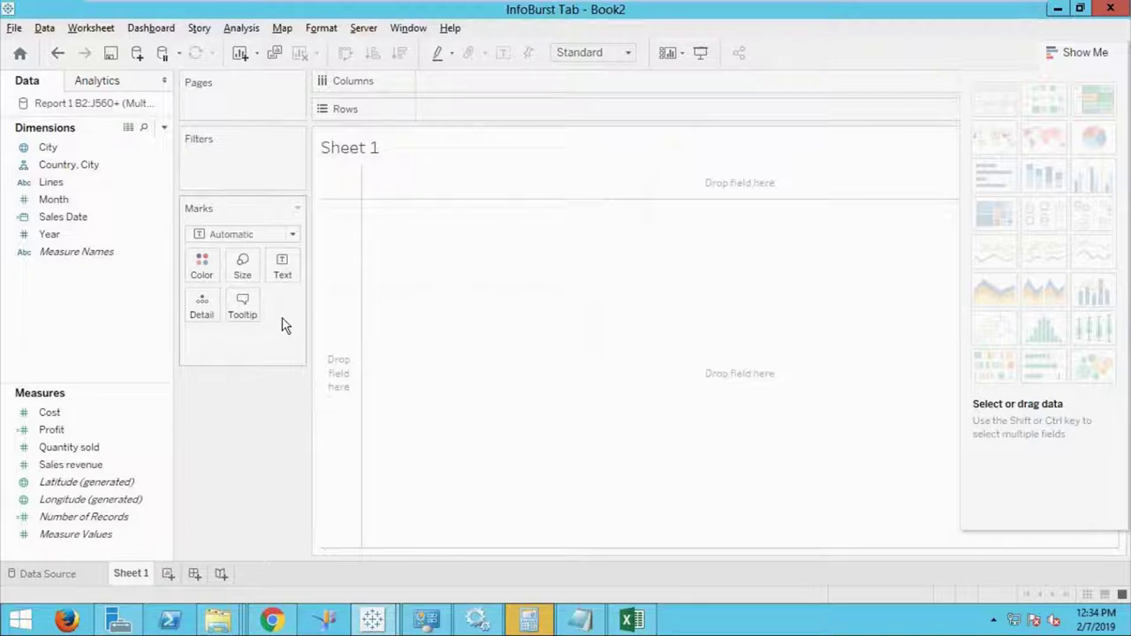
pyautogui.click(82, 219)
# Put Sales Date on Rows, drill to quarter and month, then revert to YEAR for 2015–2018.
pyautogui.moveTo(82, 223); pyautogui.dragTo(487, 116)
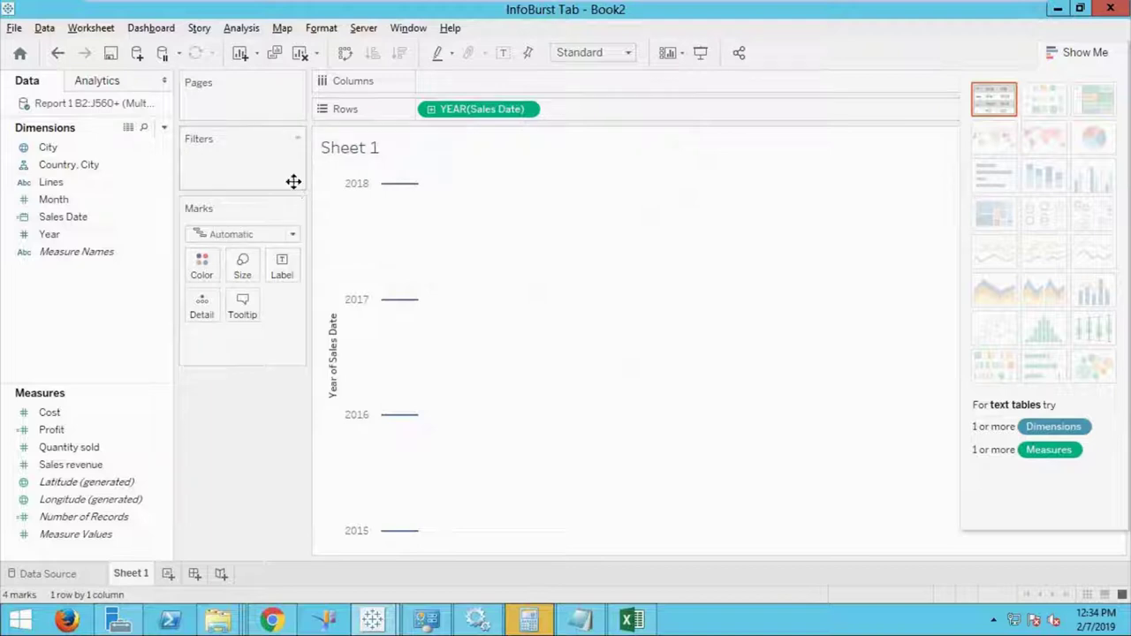
pyautogui.click(431, 110)
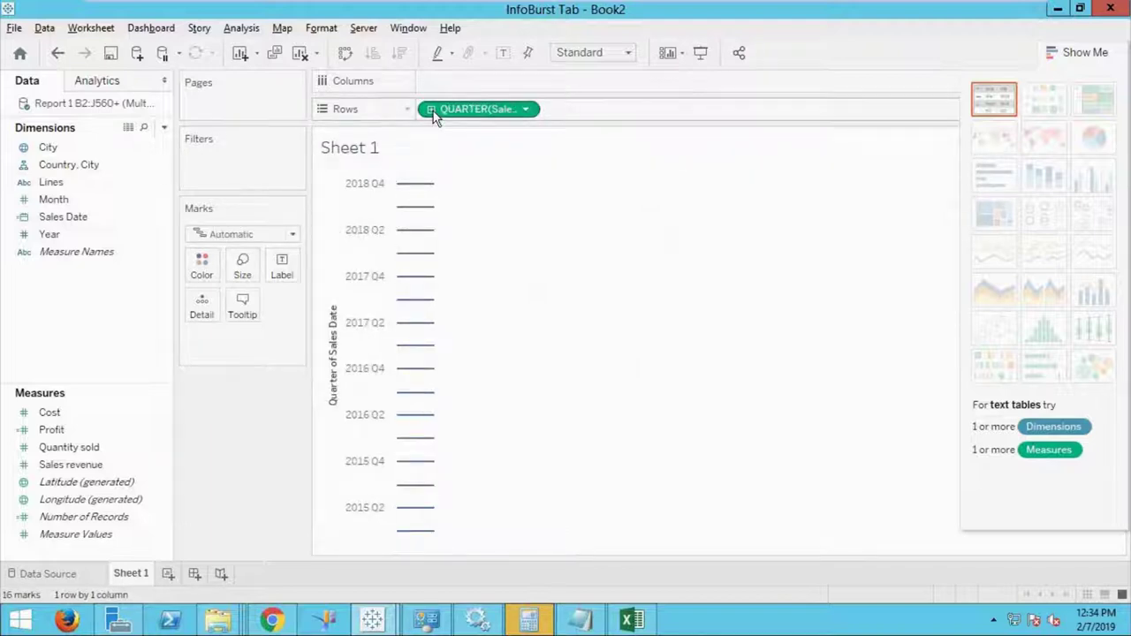
pyautogui.click(431, 109)
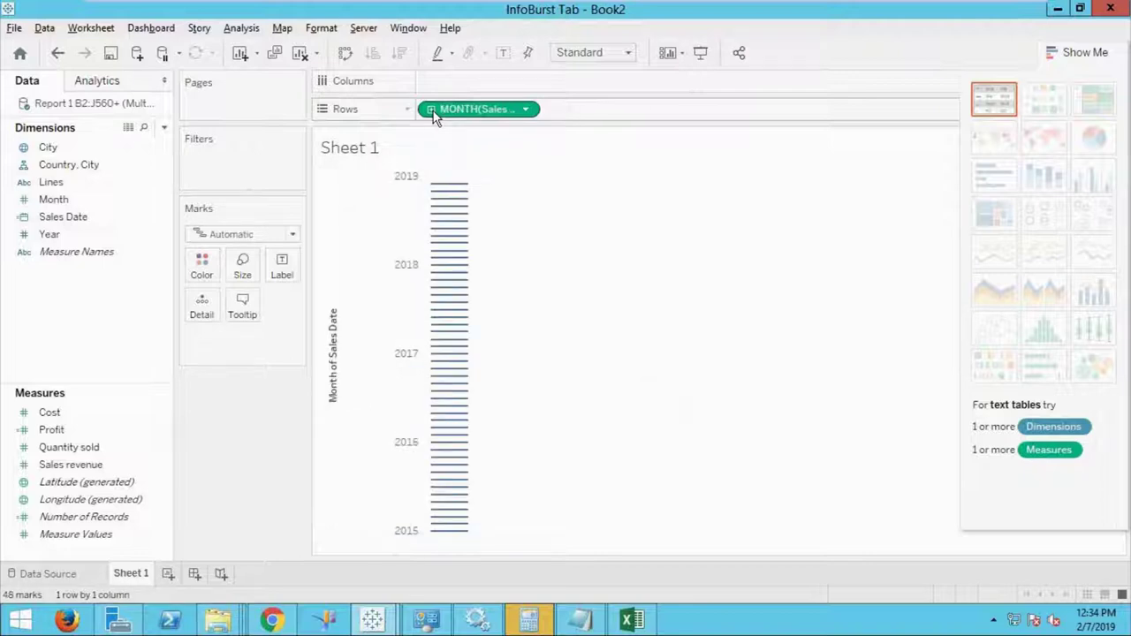
pyautogui.click(526, 110)
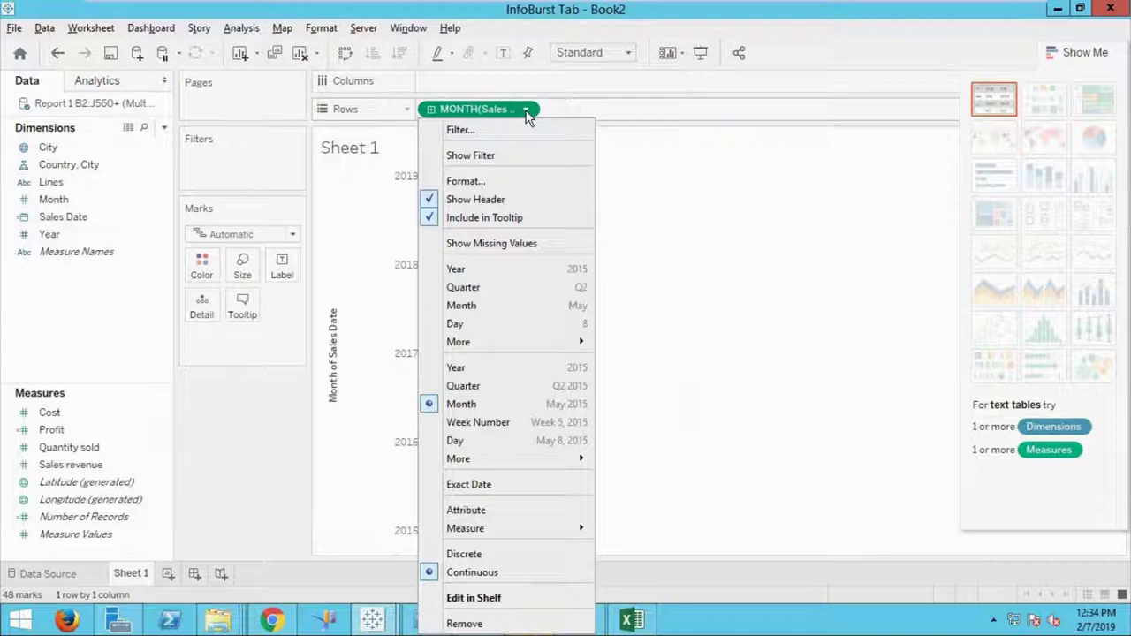
pyautogui.press('Escape')
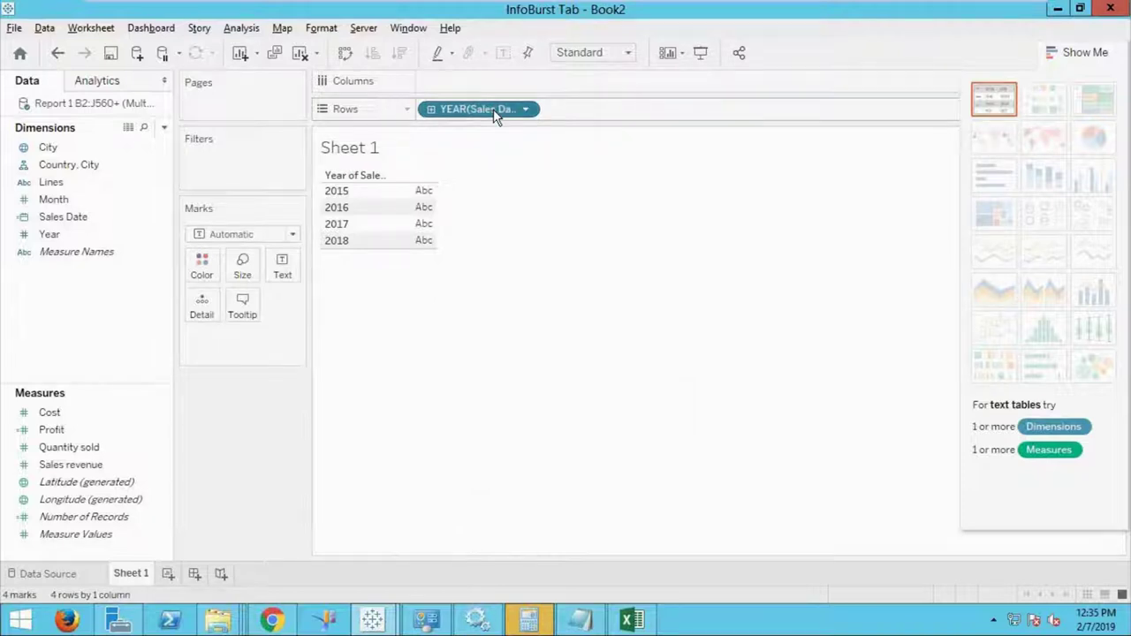
pyautogui.doubleClick(495, 111)
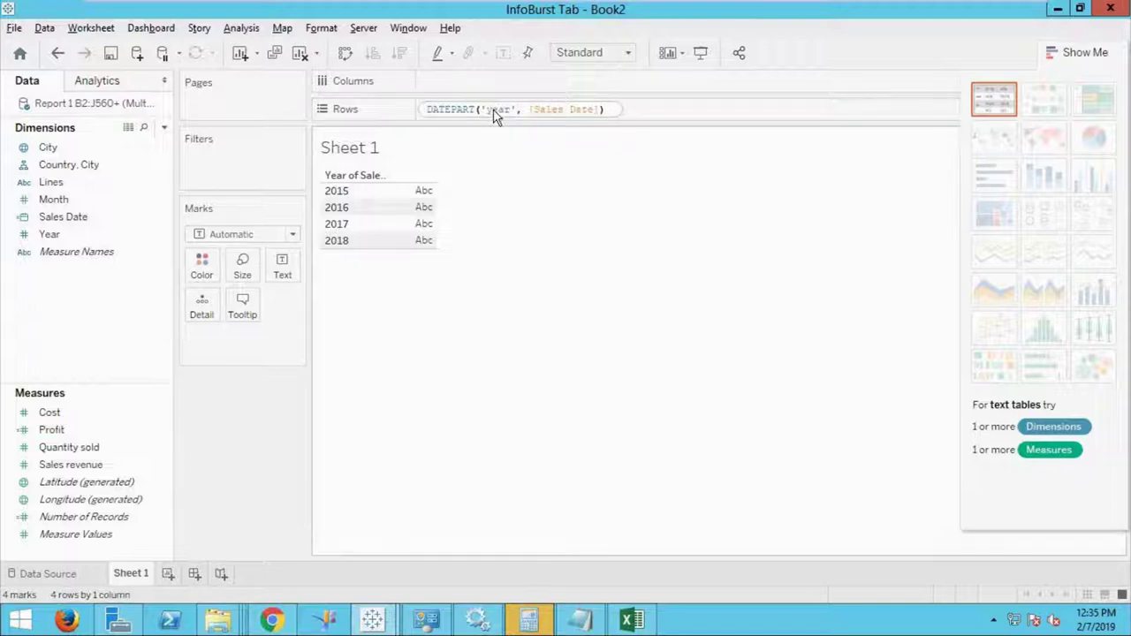
pyautogui.press('Return')
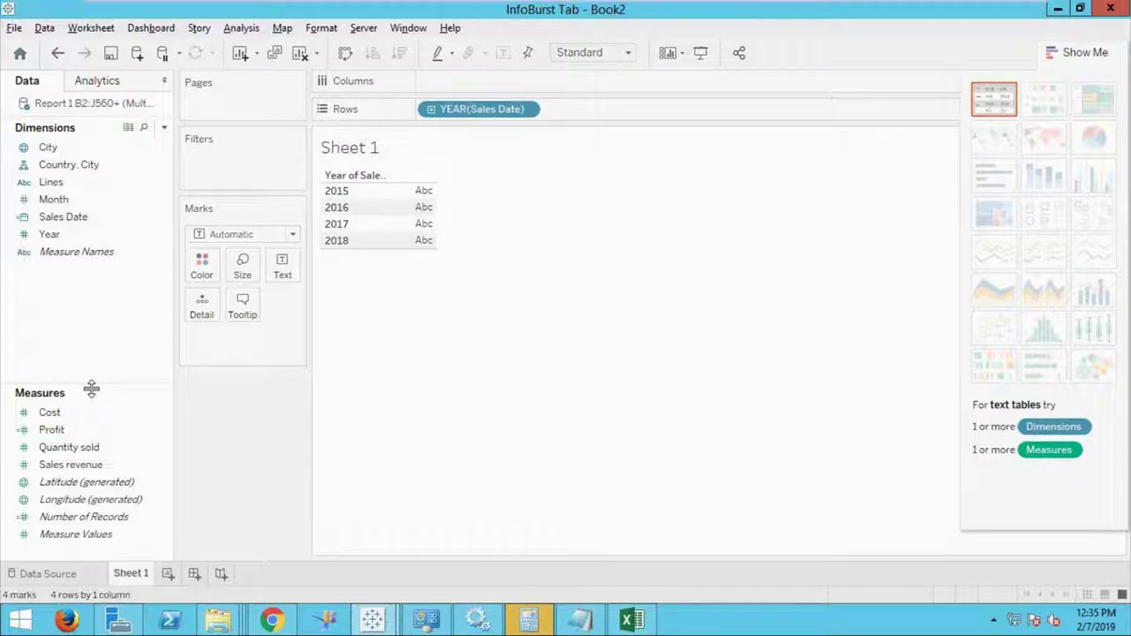
# Add Quantity sold to Rows beside YEAR(Sales Date), showing yearly bars labelled with Sales revenue.
pyautogui.click(91, 465)
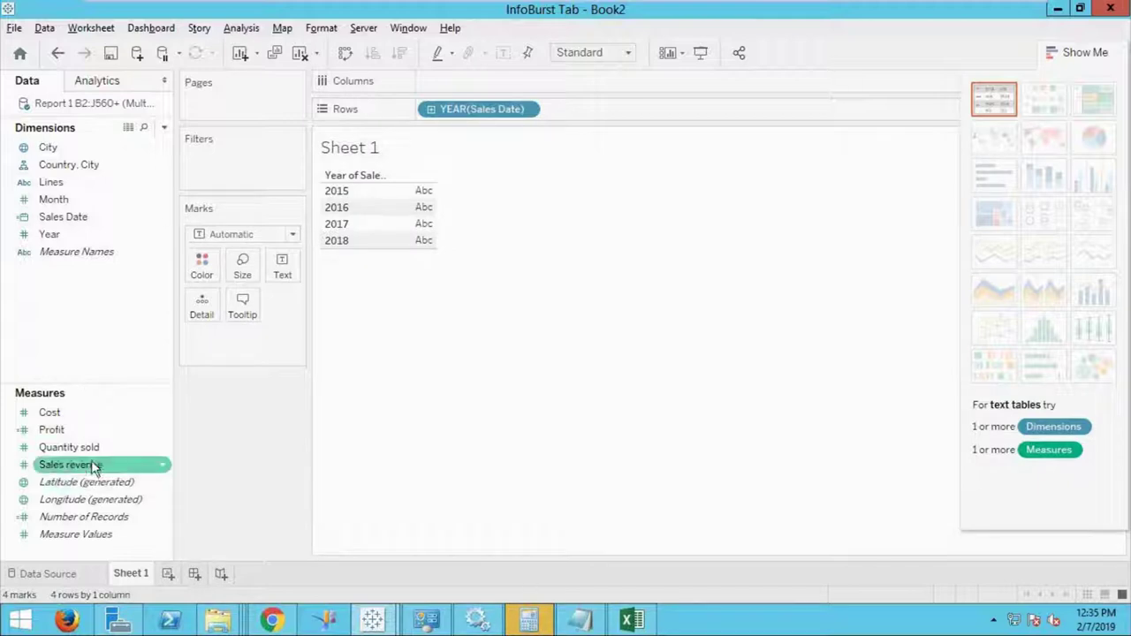
pyautogui.click(215, 378)
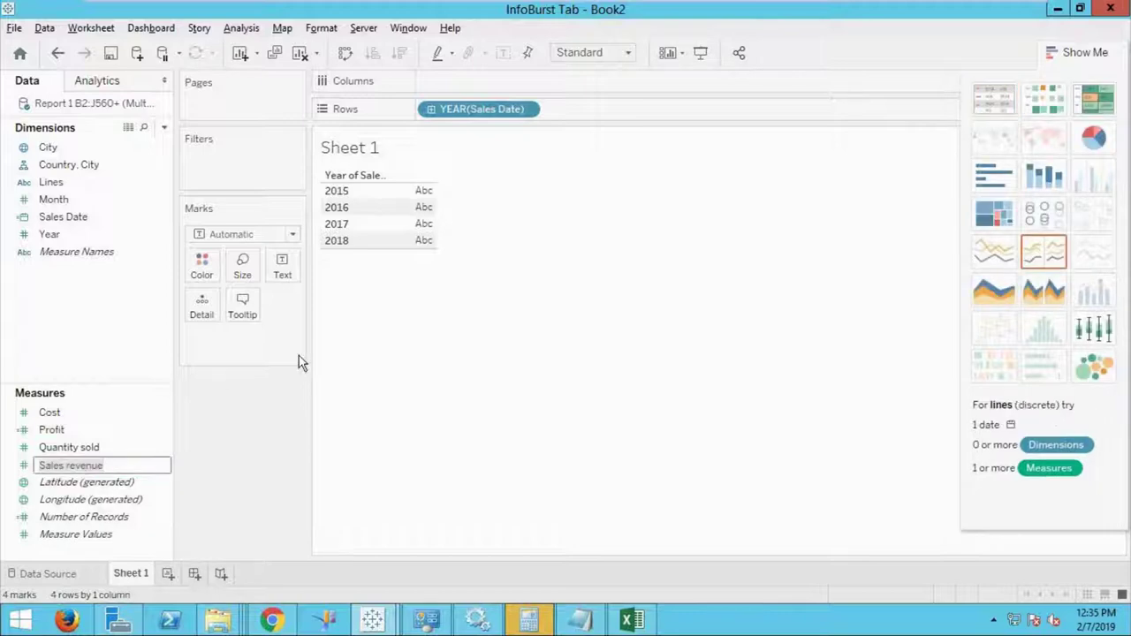
pyautogui.click(75, 464)
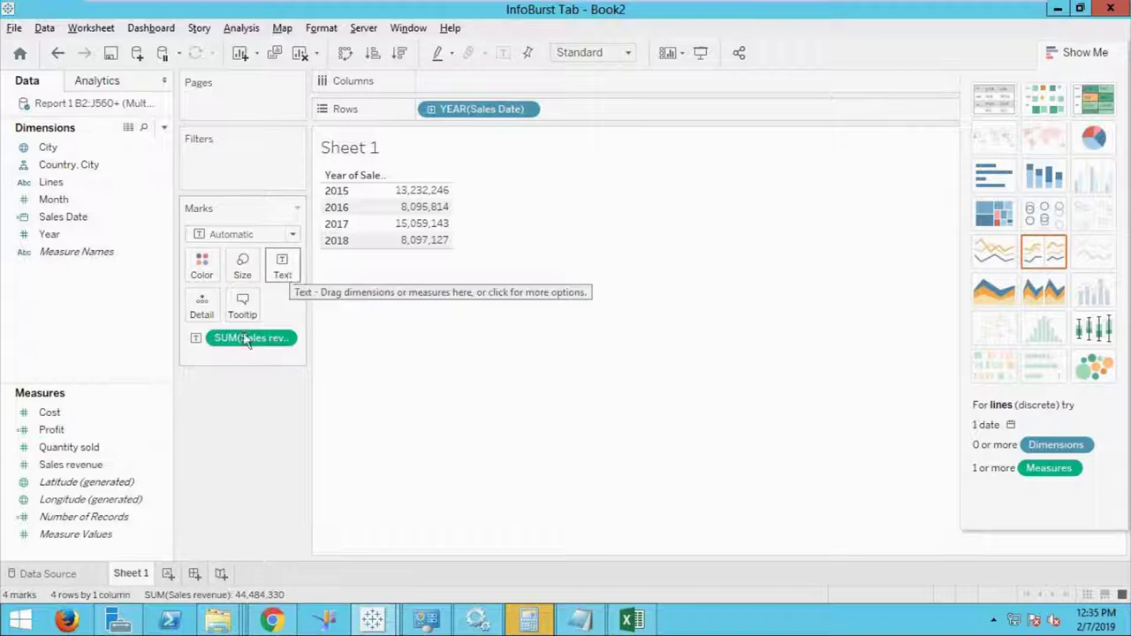
pyautogui.click(111, 448)
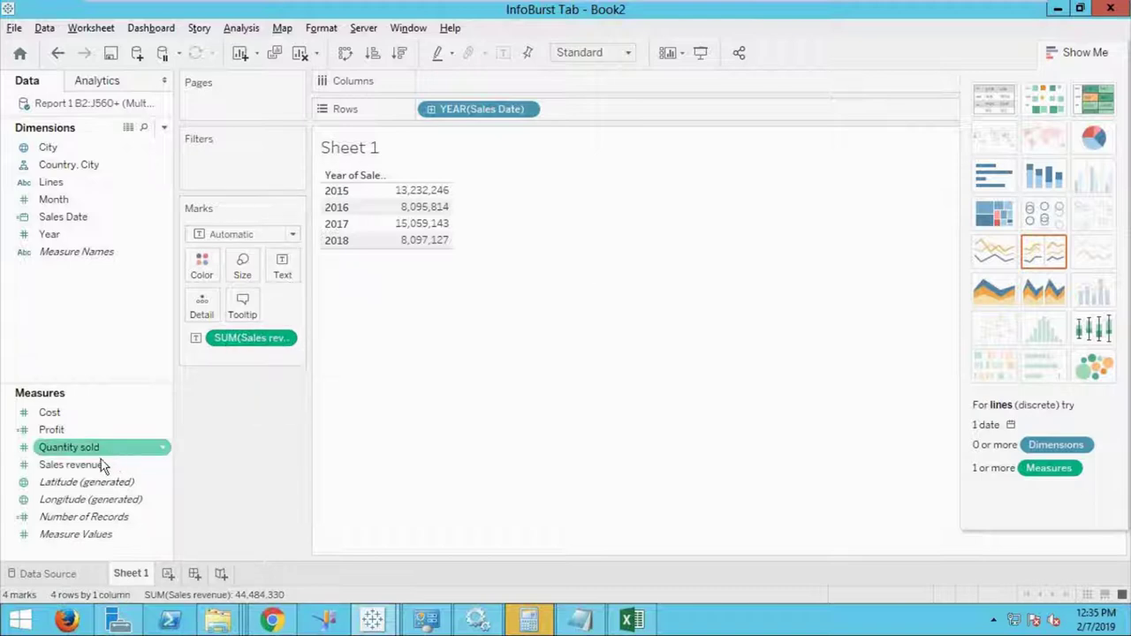
pyautogui.moveTo(93, 448)
pyautogui.mouseDown()
pyautogui.moveTo(269, 357)
pyautogui.moveTo(575, 118)
pyautogui.mouseUp()
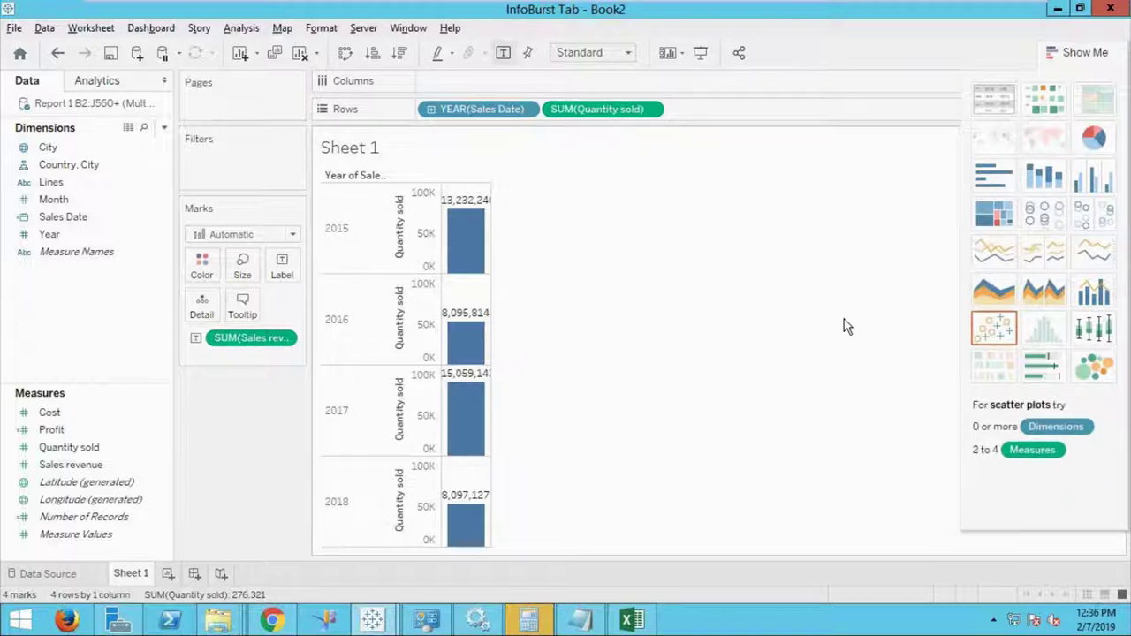
# Switch to a text table and remove Measure Names and SUM(Profit), leaving SUM(Sales revenue) per year.
pyautogui.click(1003, 109)
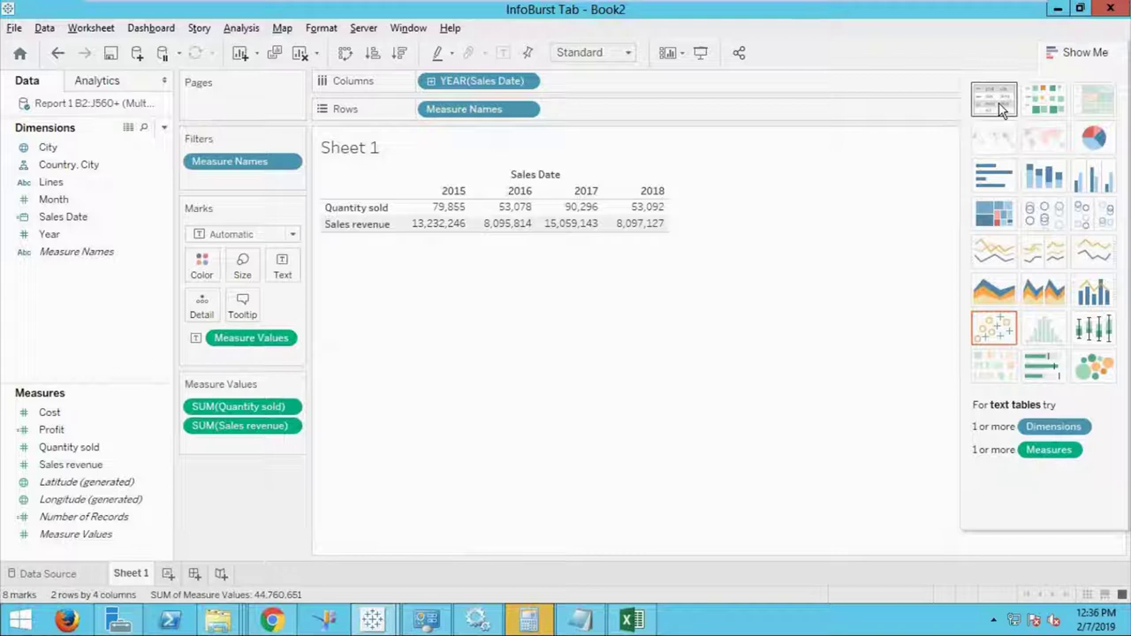
pyautogui.moveTo(454, 80); pyautogui.dragTo(418, 114)
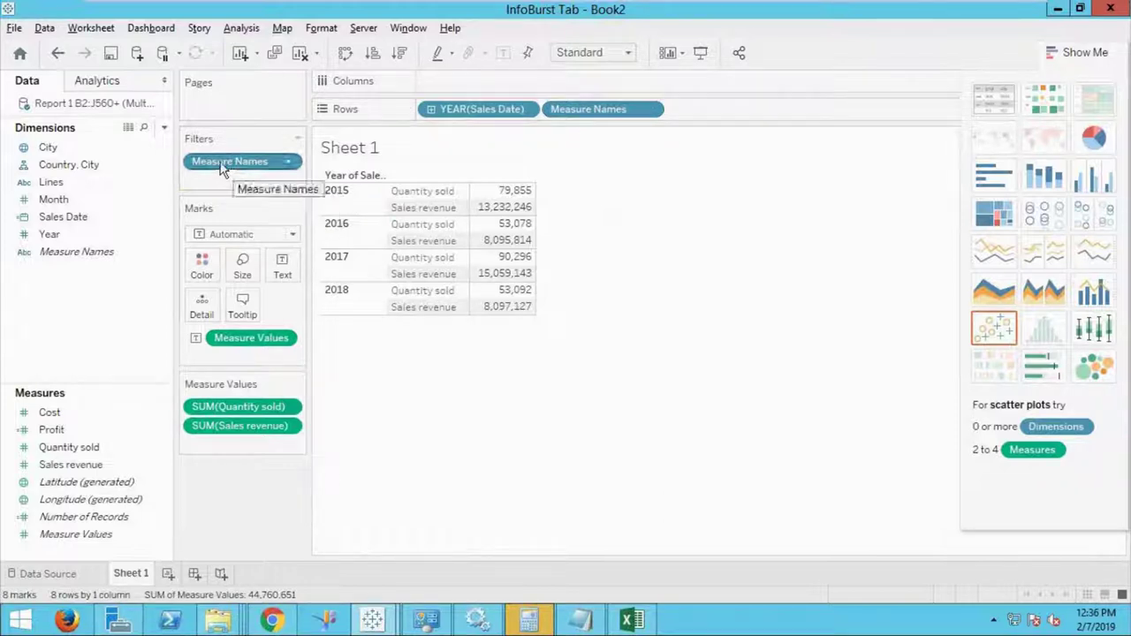
pyautogui.moveTo(212, 162); pyautogui.dragTo(283, 165)
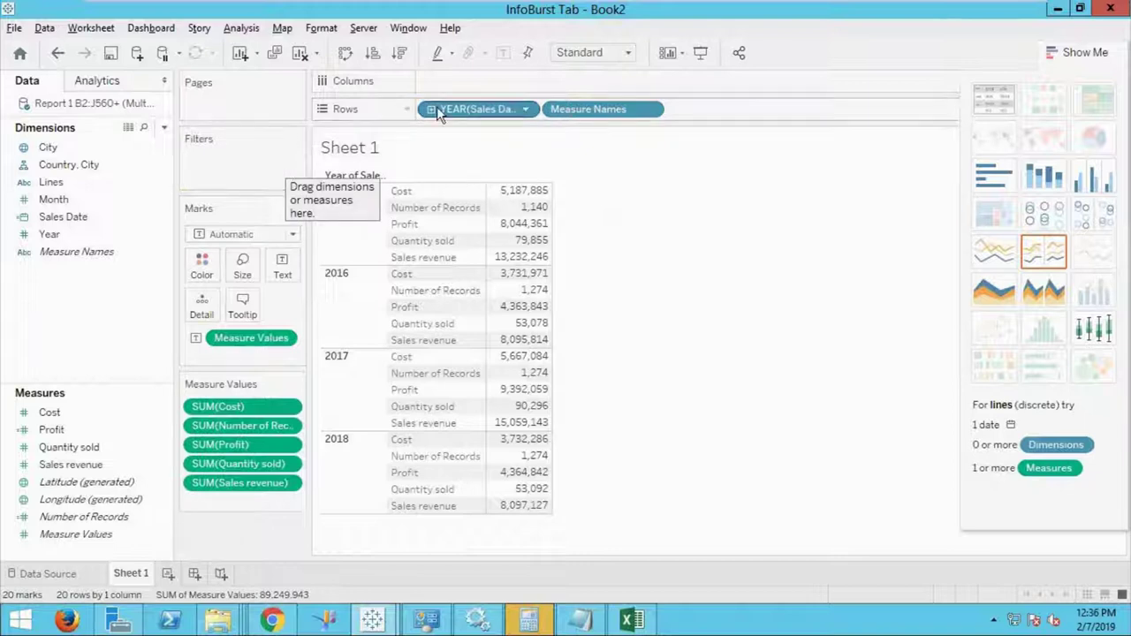
pyautogui.moveTo(575, 109); pyautogui.dragTo(42, 407)
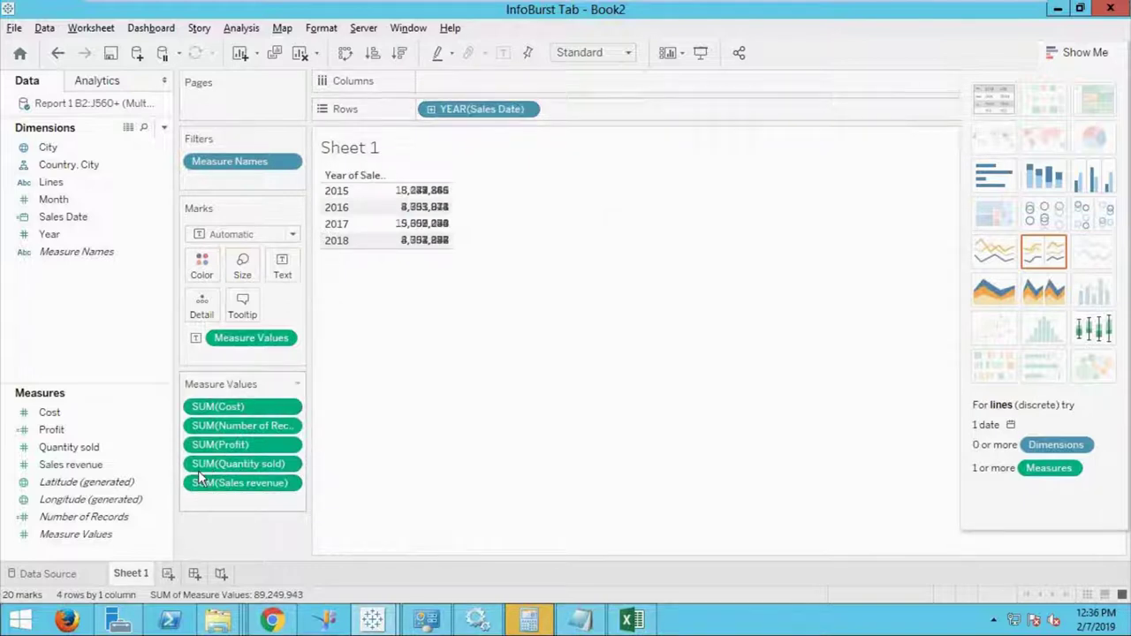
pyautogui.moveTo(203, 446); pyautogui.dragTo(80, 408)
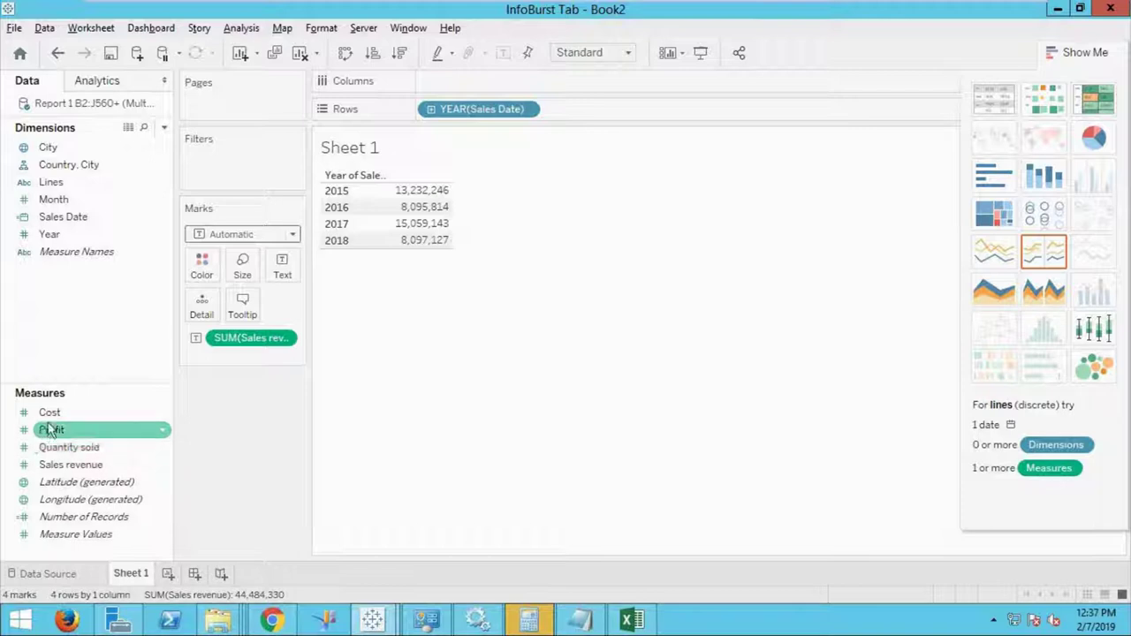
# Place Lines on Rows and YEAR(Sales Date) on Columns to crosstab Sales revenue.
pyautogui.moveTo(53, 182); pyautogui.dragTo(453, 84)
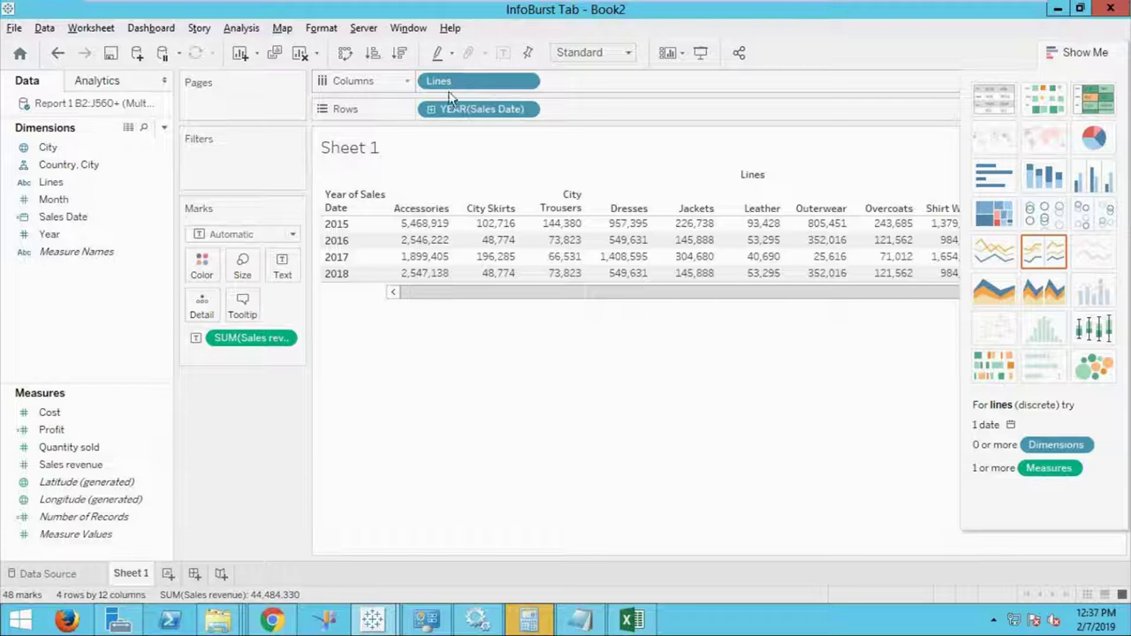
pyautogui.moveTo(454, 80)
pyautogui.mouseDown()
pyautogui.moveTo(426, 106)
pyautogui.moveTo(461, 113)
pyautogui.mouseUp()
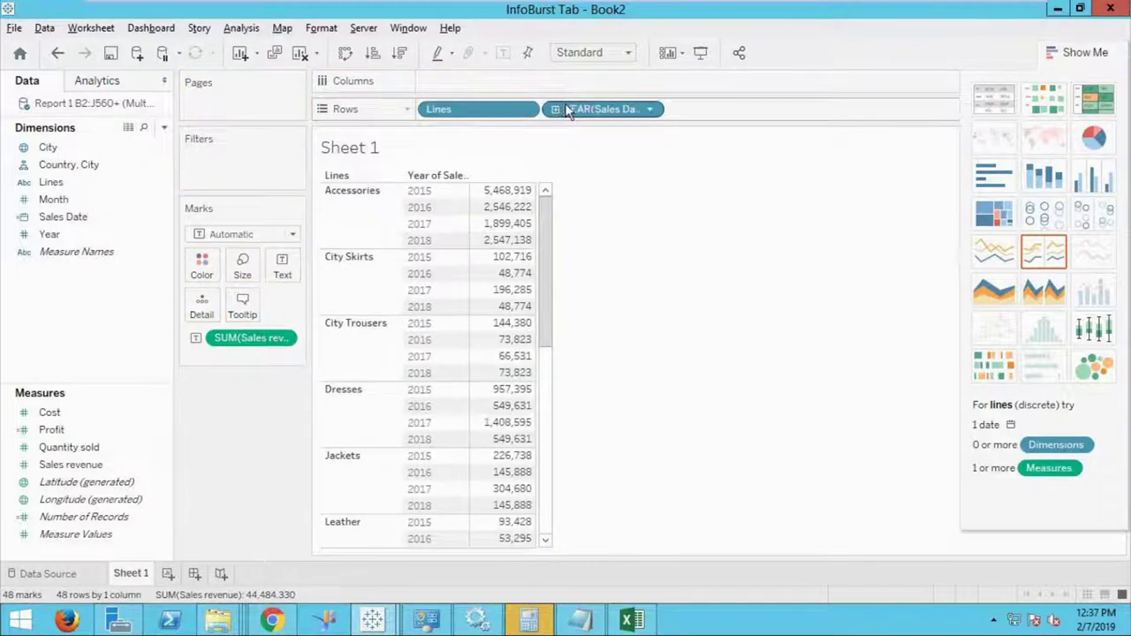
pyautogui.moveTo(571, 109); pyautogui.dragTo(537, 81)
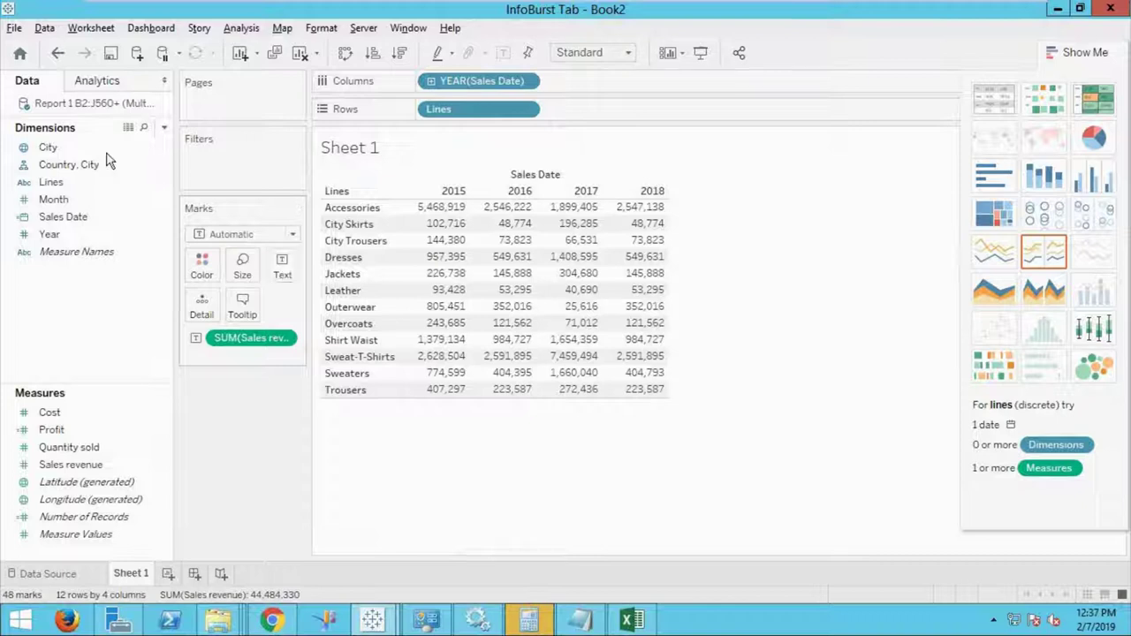
# Add row and column Grand Totals from Analytics and sort Lines descending by 2018 revenue.
pyautogui.click(110, 87)
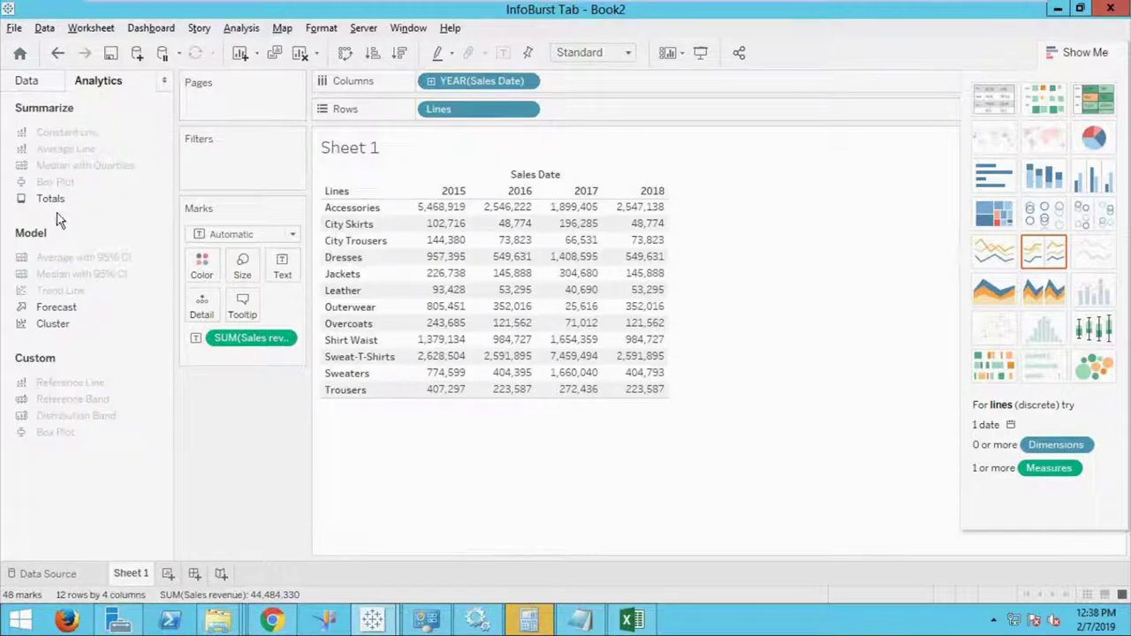
pyautogui.moveTo(53, 199); pyautogui.dragTo(570, 204)
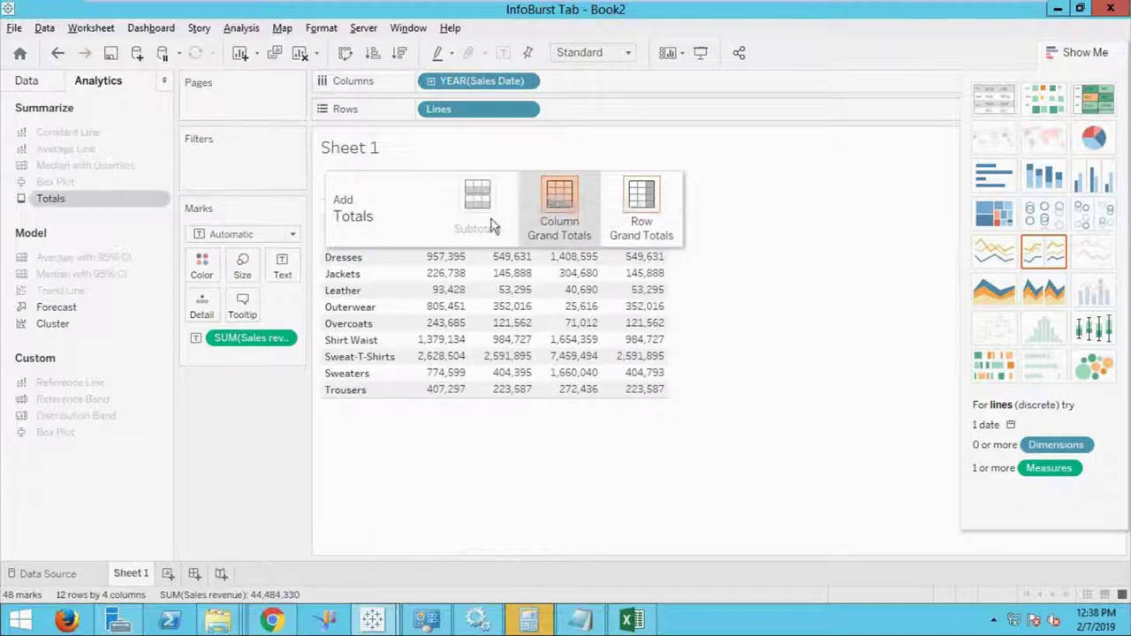
pyautogui.moveTo(571, 203); pyautogui.dragTo(571, 204)
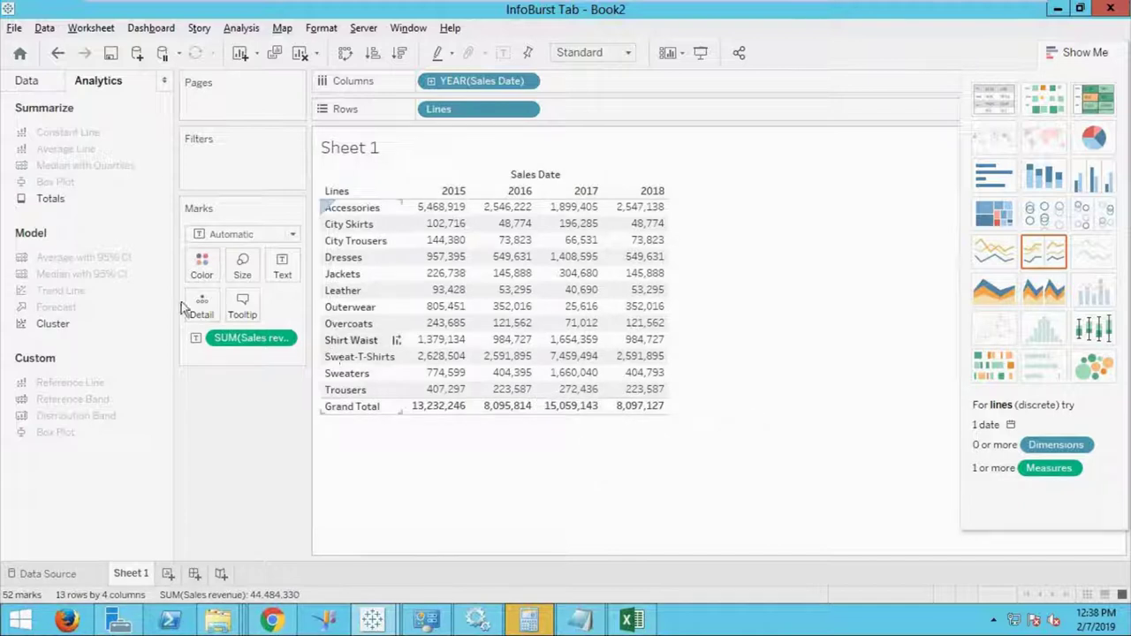
pyautogui.moveTo(58, 202); pyautogui.dragTo(647, 203)
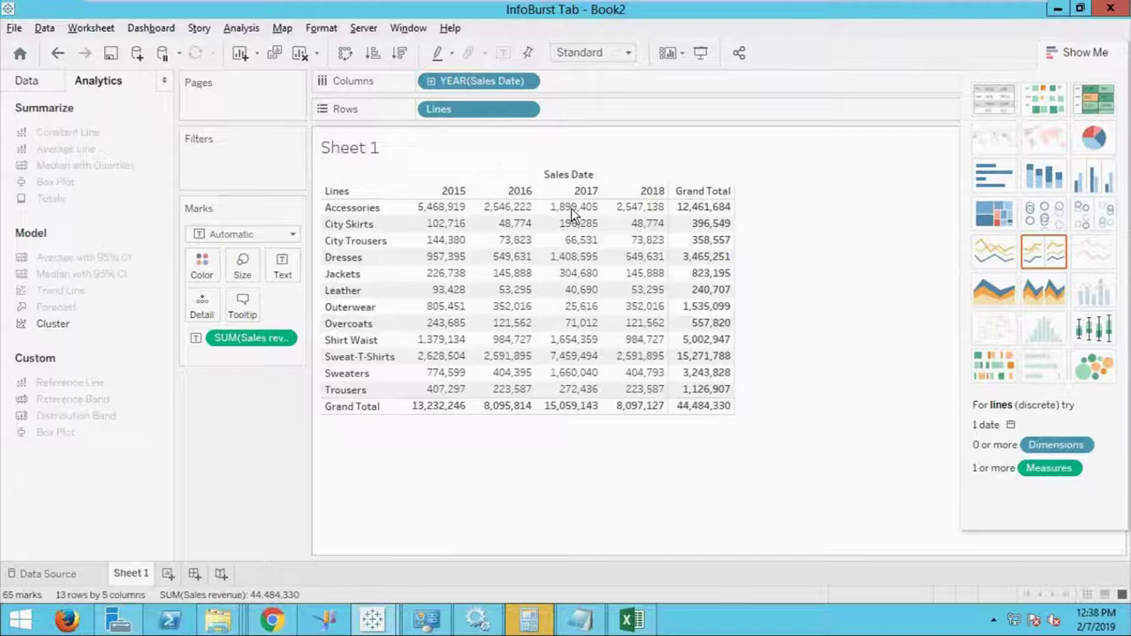
pyautogui.click(658, 191)
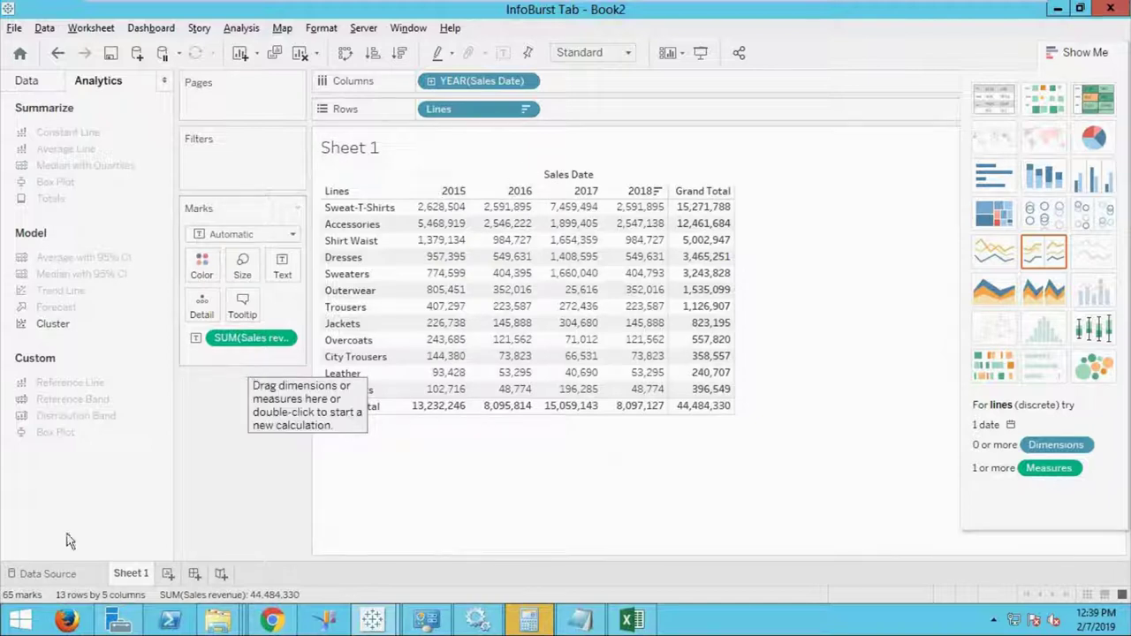
pyautogui.moveTo(135, 585)
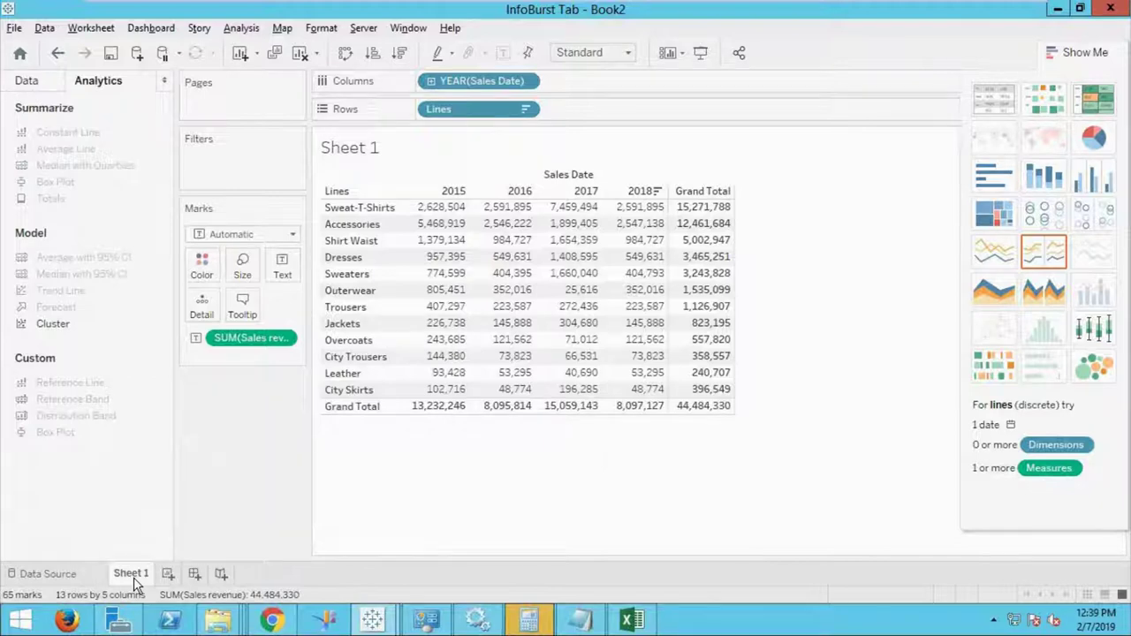
pyautogui.rightClick(135, 585)
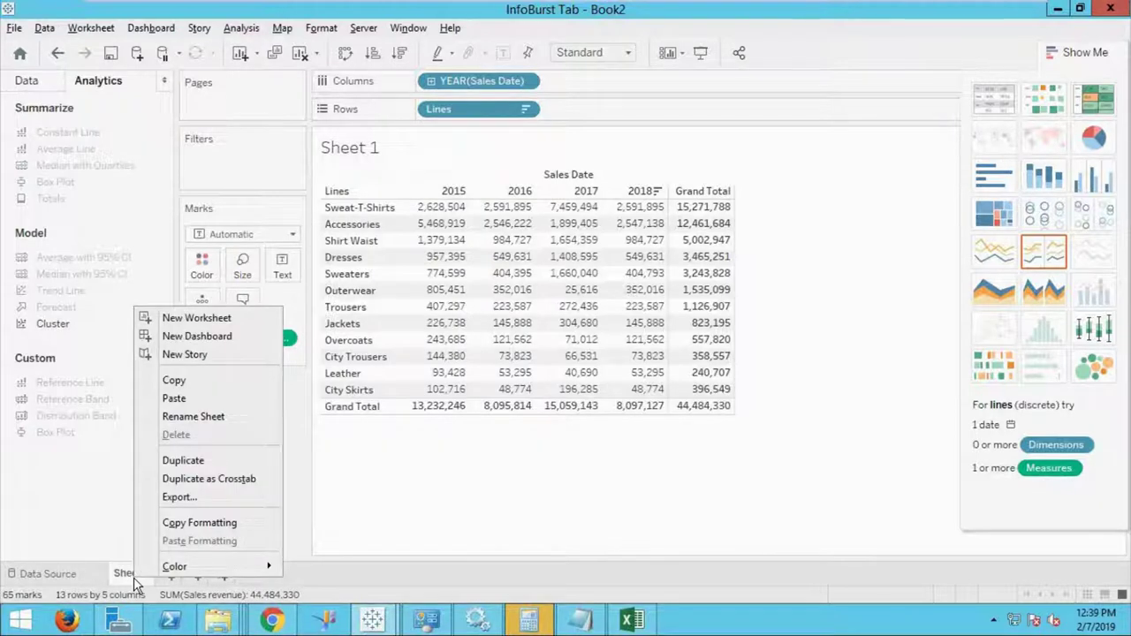
# Rename the Sheet 1 tab to 'Total Text Table'.
pyautogui.click(228, 417)
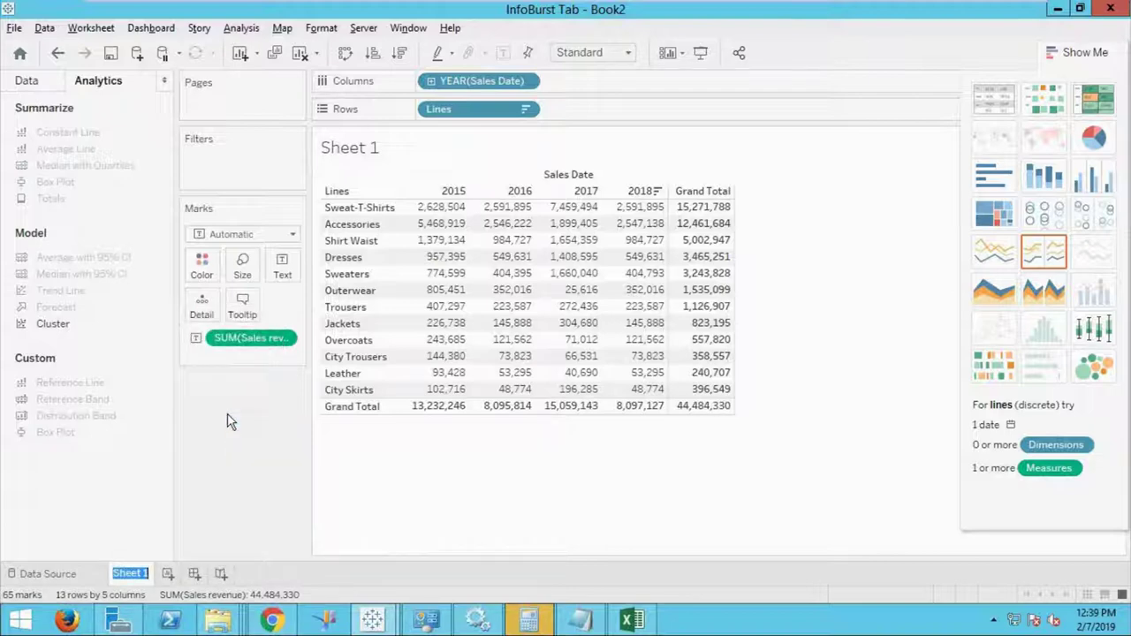
pyautogui.write('Total Text Ta')
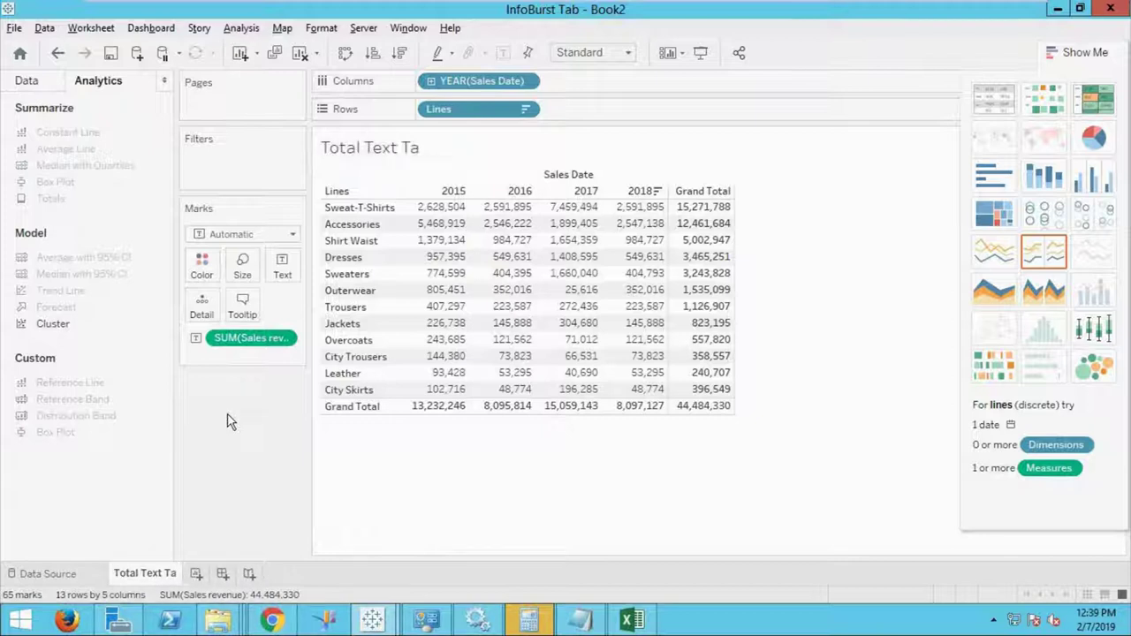
pyautogui.doubleClick(173, 573)
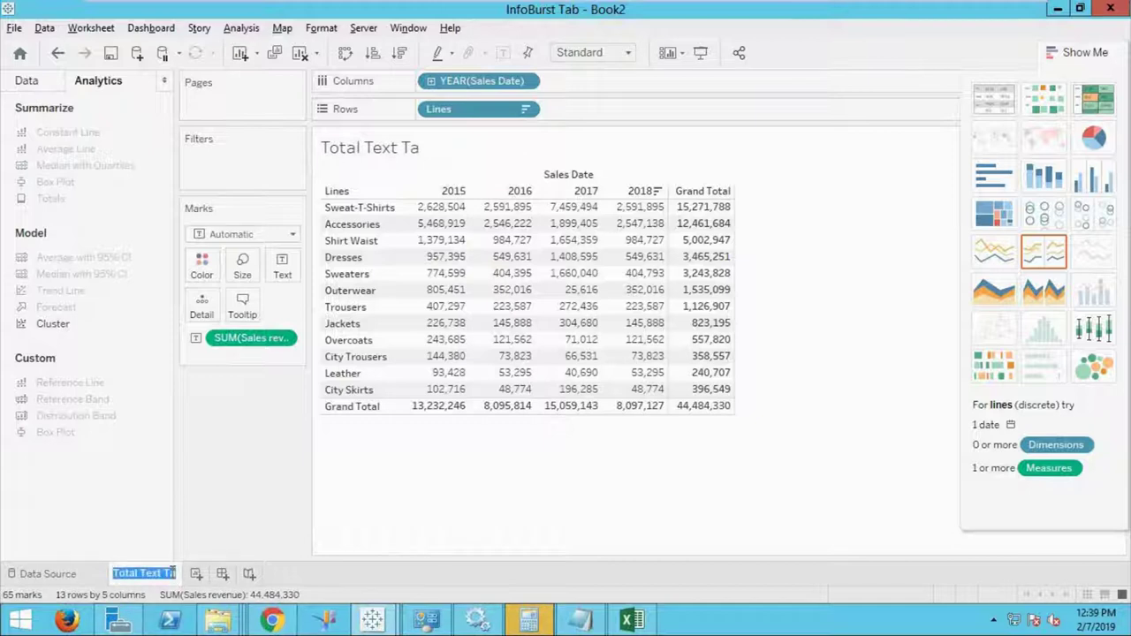
pyautogui.press('Return')
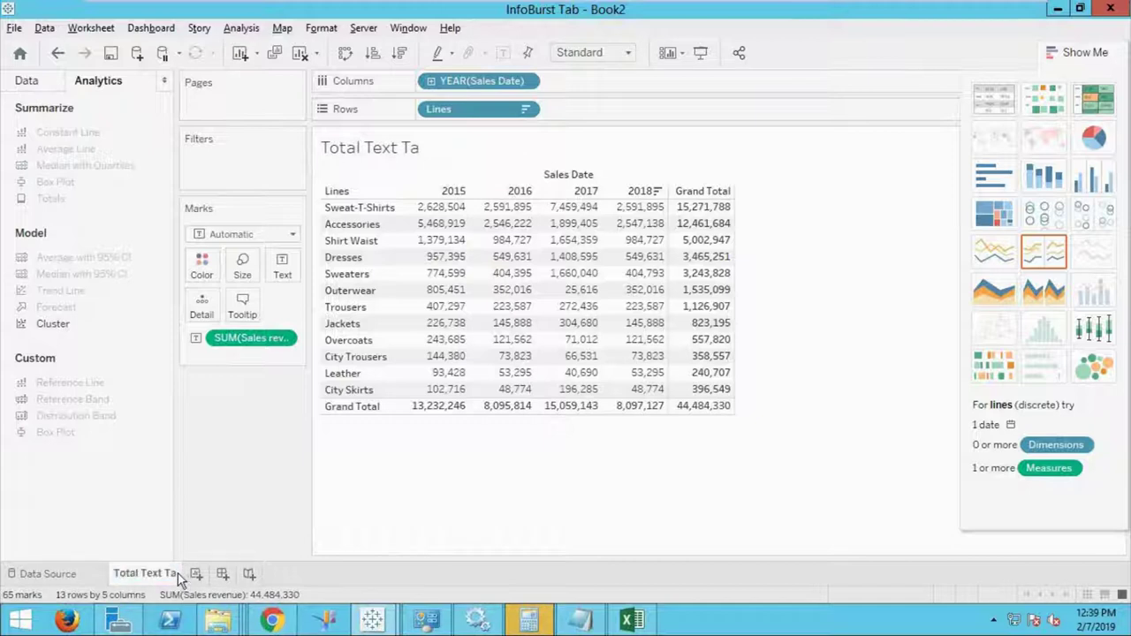
pyautogui.doubleClick(178, 574)
pyautogui.doubleClick(177, 574)
pyautogui.click(176, 574)
pyautogui.write('ble')
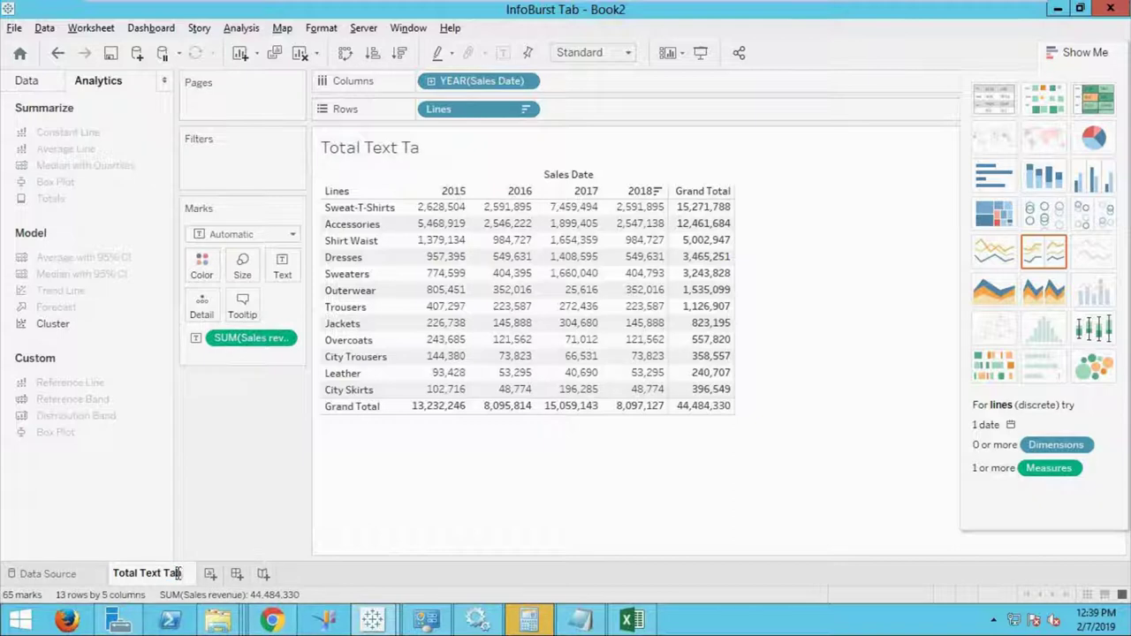
pyautogui.press('Return')
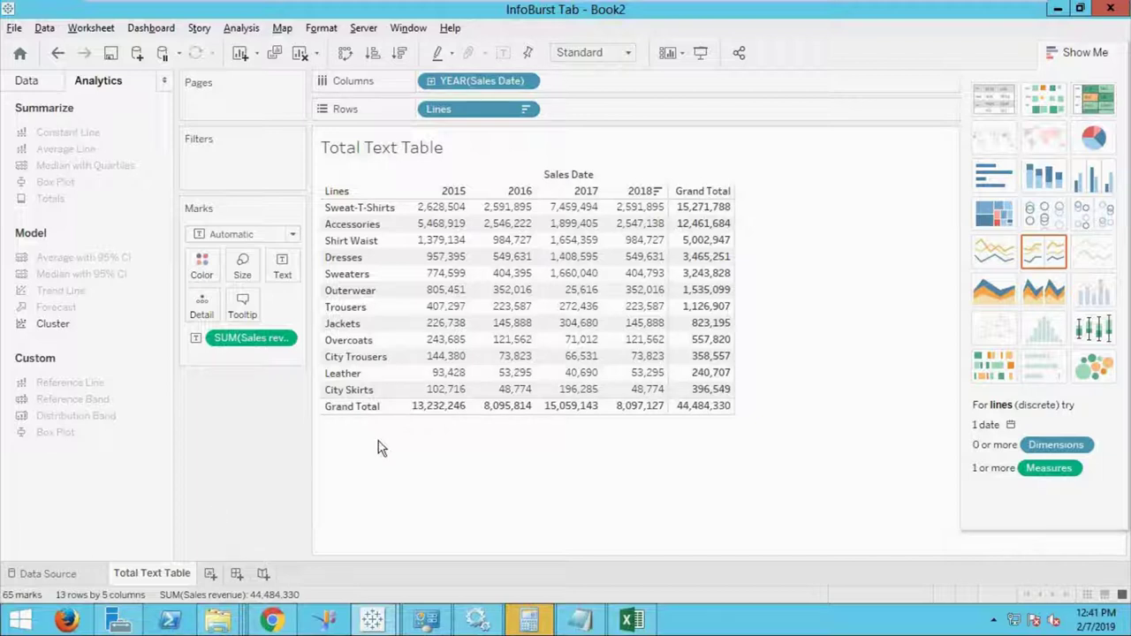
# Drill the YEAR(Sales Date) columns down to QUARTER, e.g. 2015 Q1 Grand Total 3,326,172.
pyautogui.click(29, 81)
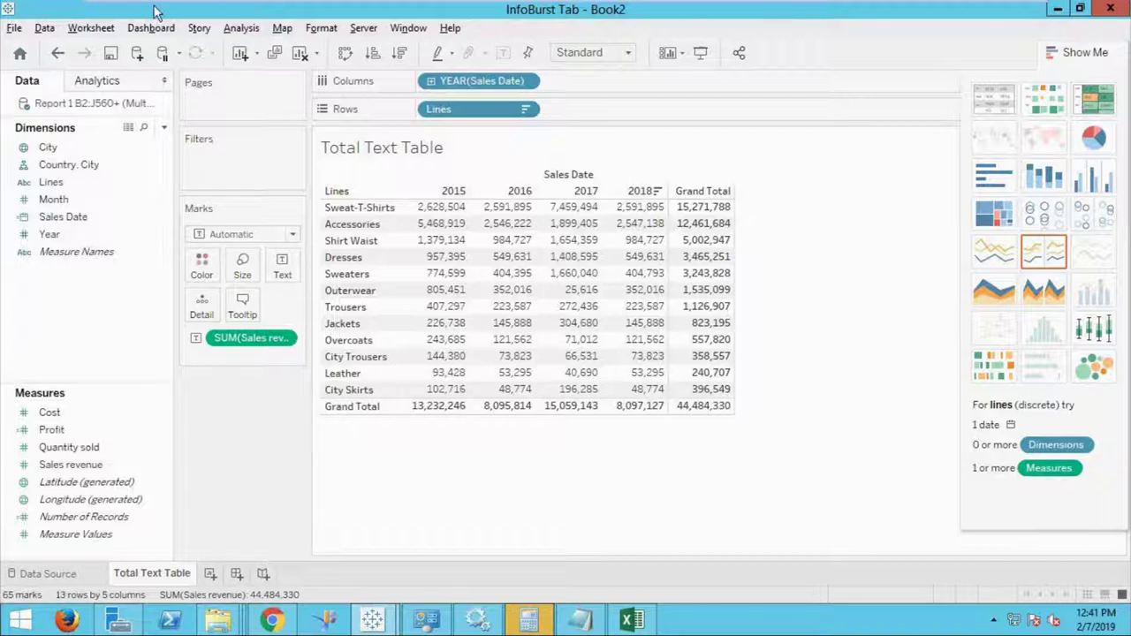
pyautogui.click(453, 54)
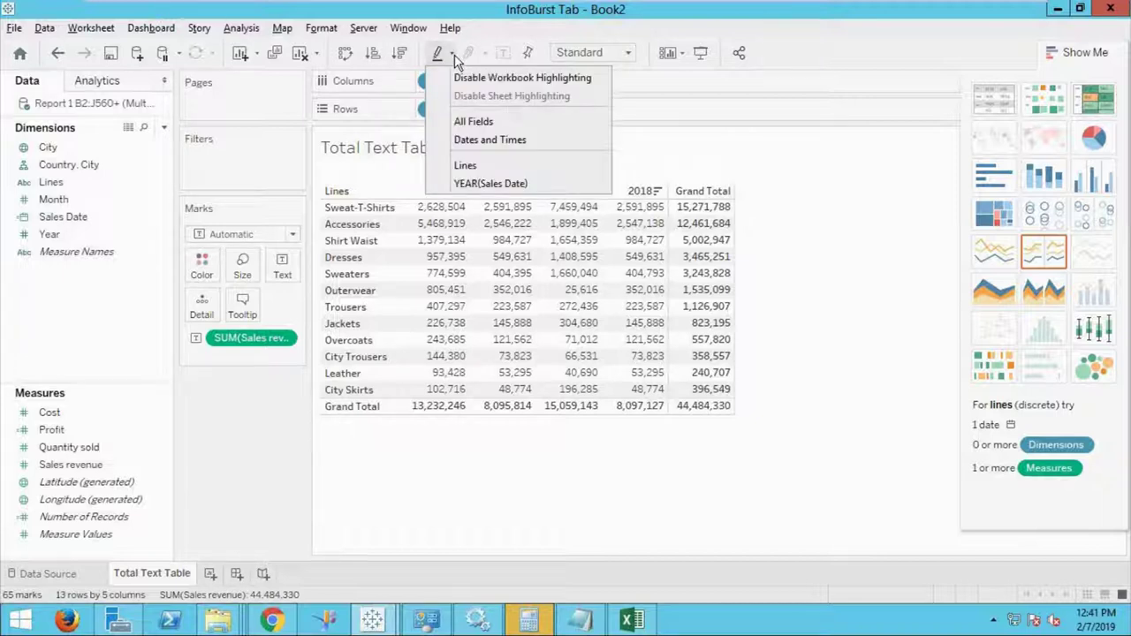
pyautogui.click(773, 389)
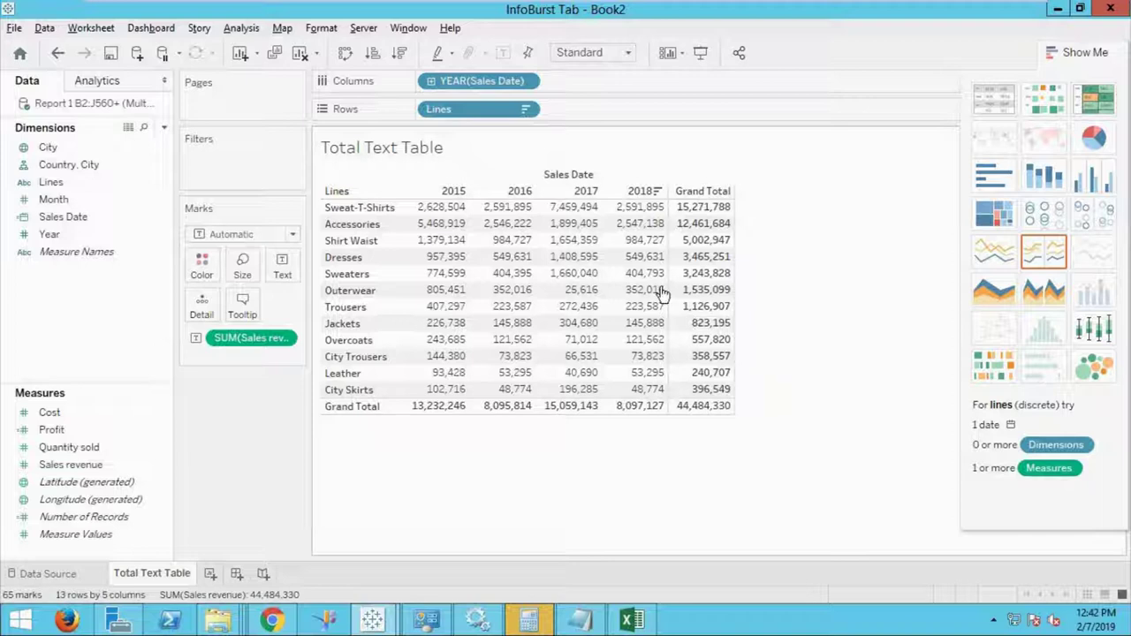
pyautogui.click(431, 82)
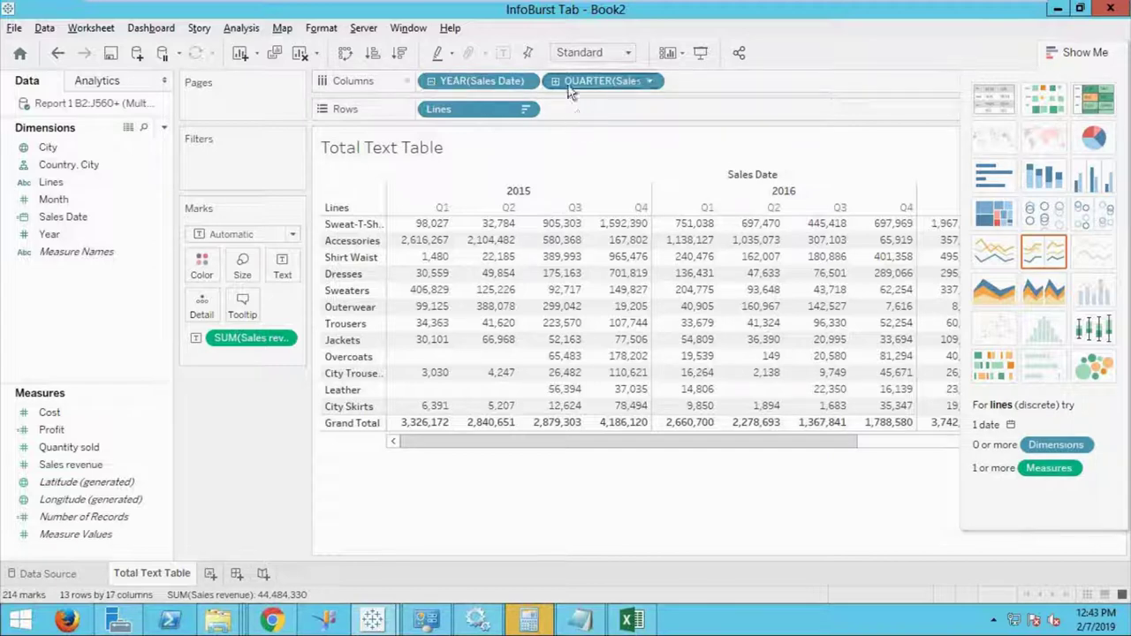
# Remove the QUARTER(Sales Date) pill from Columns to leave only yearly columns 2015–2018.
pyautogui.click(652, 81)
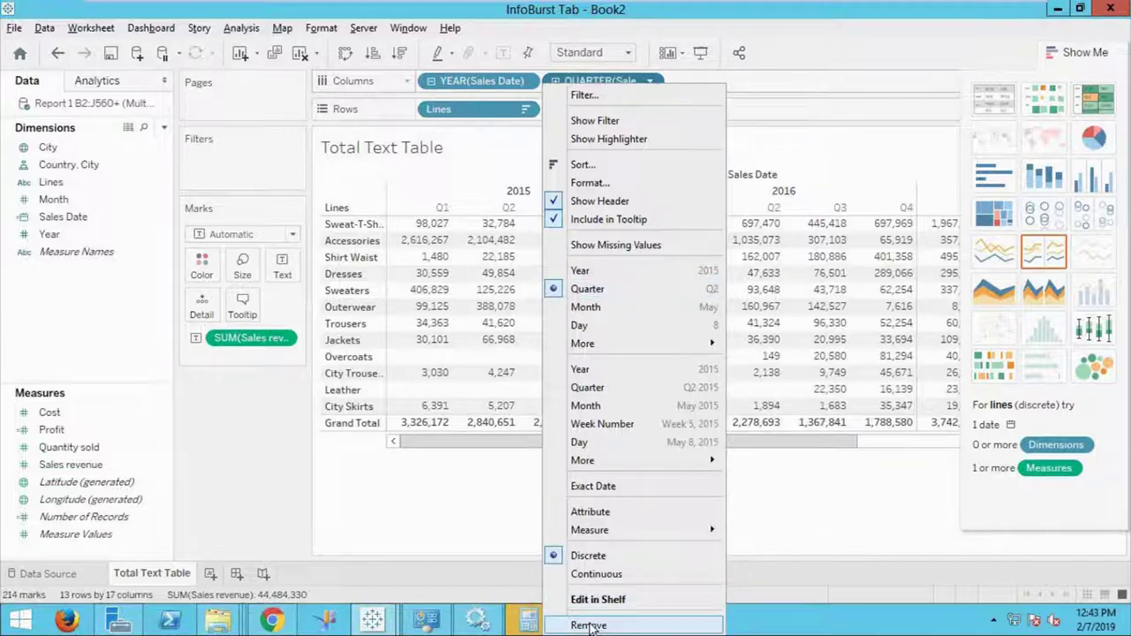
pyautogui.click(590, 625)
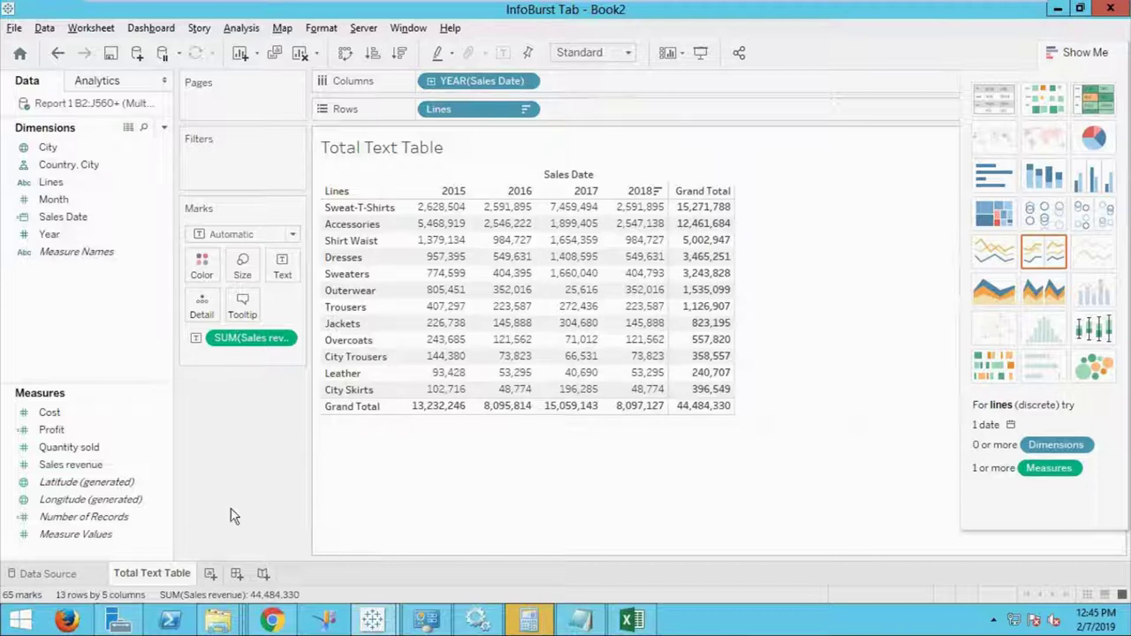
# Create a new parameter named Dashboard View with data type String.
pyautogui.rightClick(99, 358)
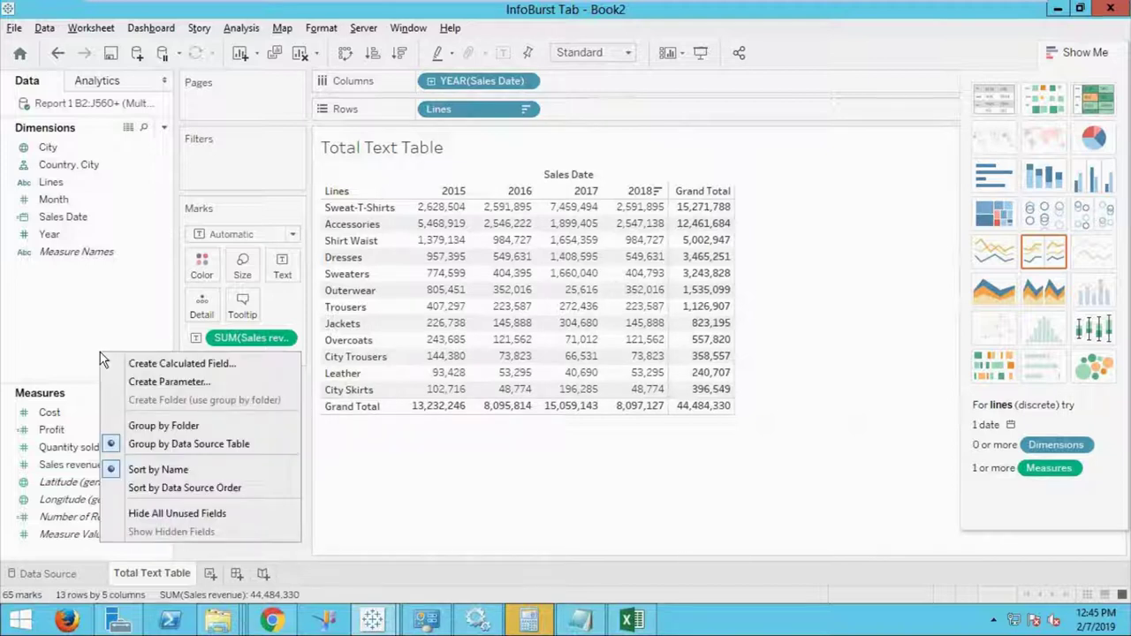
pyautogui.click(157, 381)
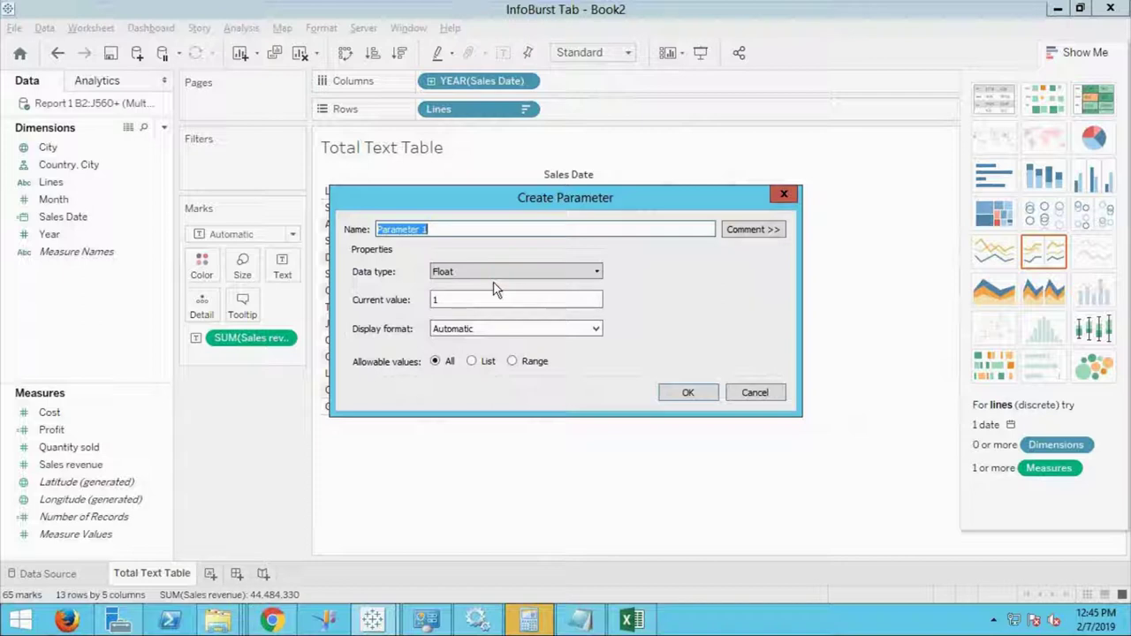
pyautogui.write('View')
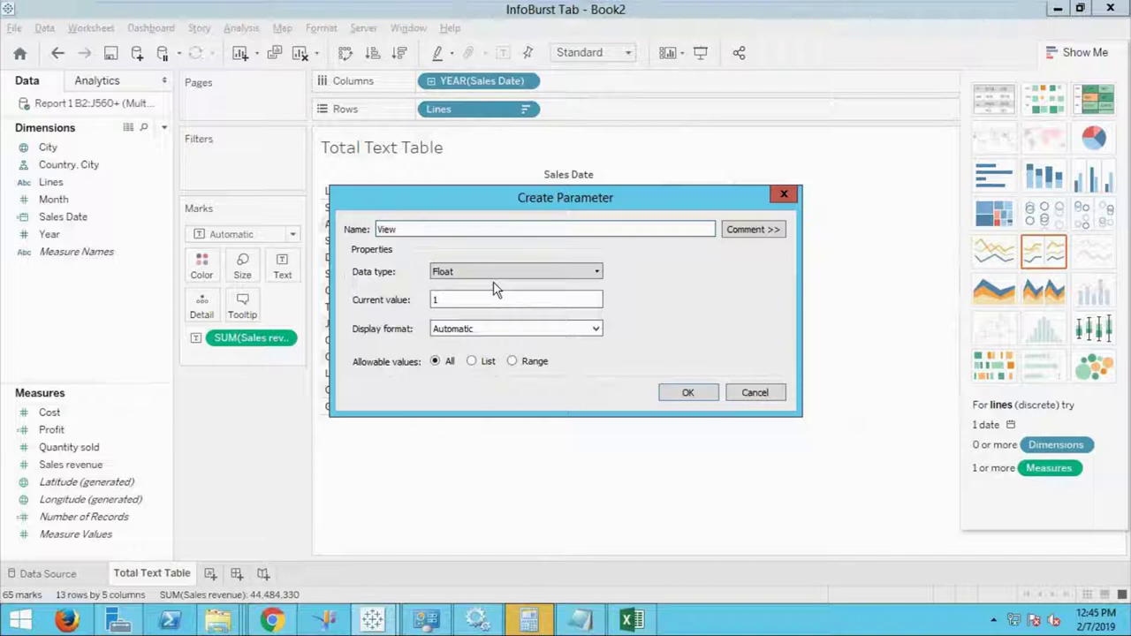
pyautogui.press('BackSpace')
pyautogui.press('BackSpace')
pyautogui.press('BackSpace')
pyautogui.press('BackSpace')
pyautogui.press('BackSpace')
pyautogui.write('Dashboa')
pyautogui.press('BackSpace')
pyautogui.press('BackSpace')
pyautogui.write('oar')
pyautogui.press('BackSpace')
pyautogui.press('BackSpace')
pyautogui.press('BackSpace')
pyautogui.write('oard ')
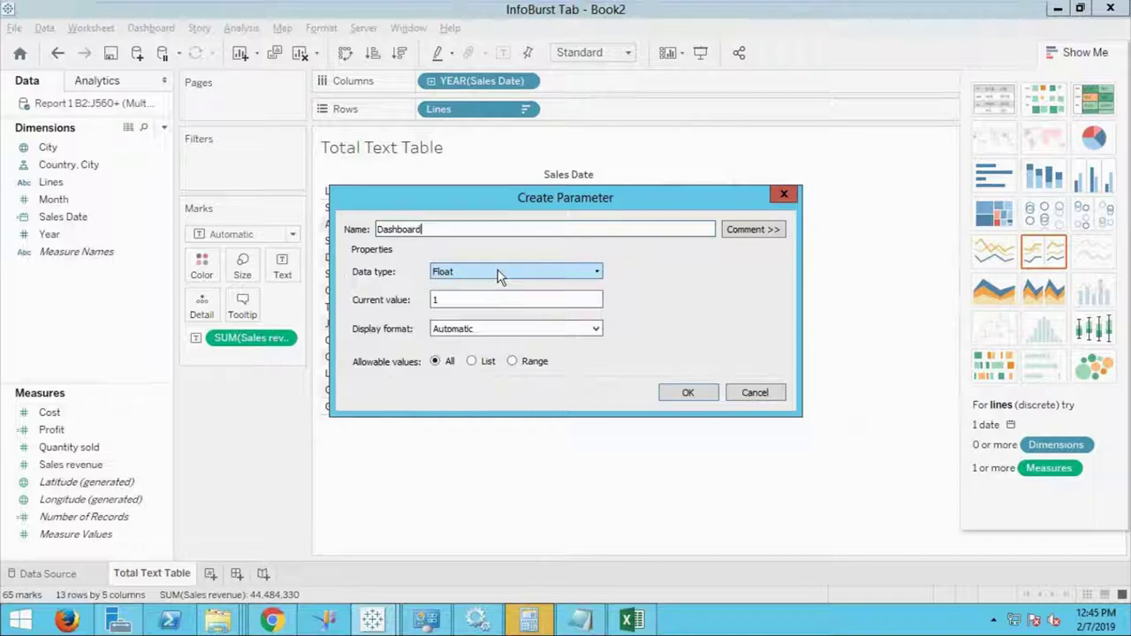
pyautogui.write('View')
pyautogui.click(596, 274)
pyautogui.click(548, 314)
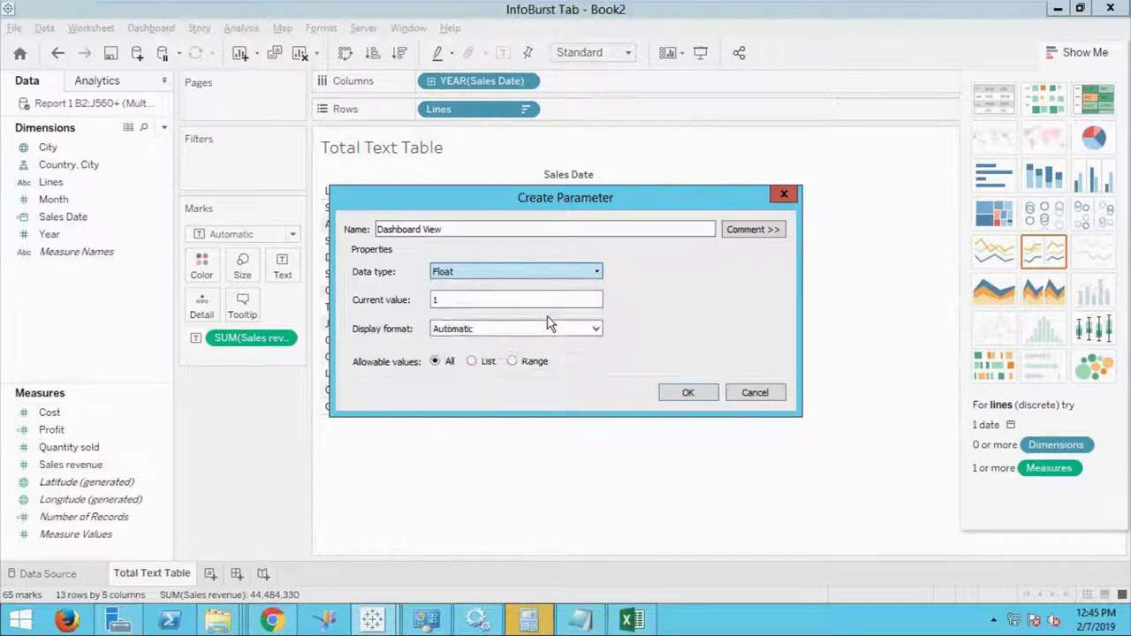
# Restrict Dashboard View to a list of Monthly and Yearly and save the parameter.
pyautogui.click(472, 362)
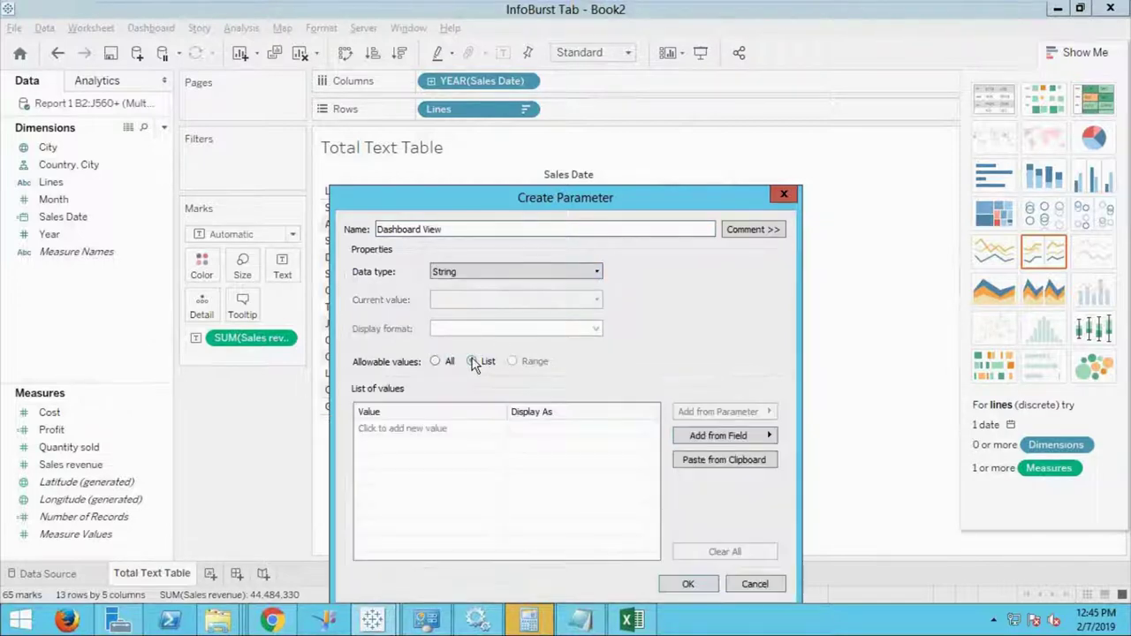
pyautogui.click(445, 430)
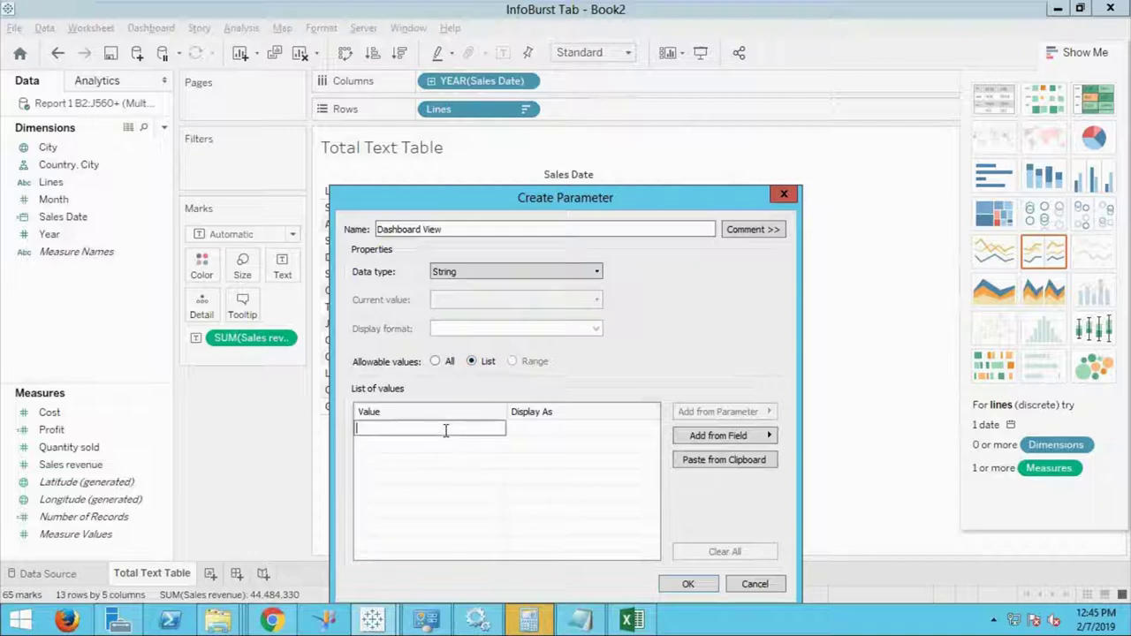
pyautogui.write('Monthly')
pyautogui.press('Return')
pyautogui.click(477, 446)
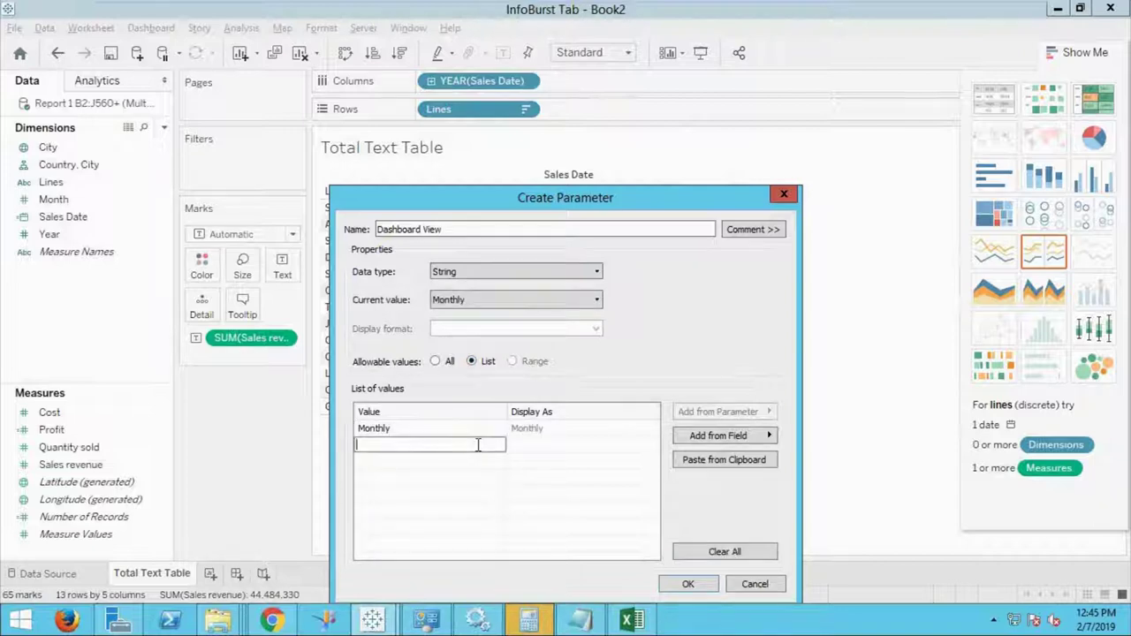
pyautogui.write('Yearly')
pyautogui.press('Return')
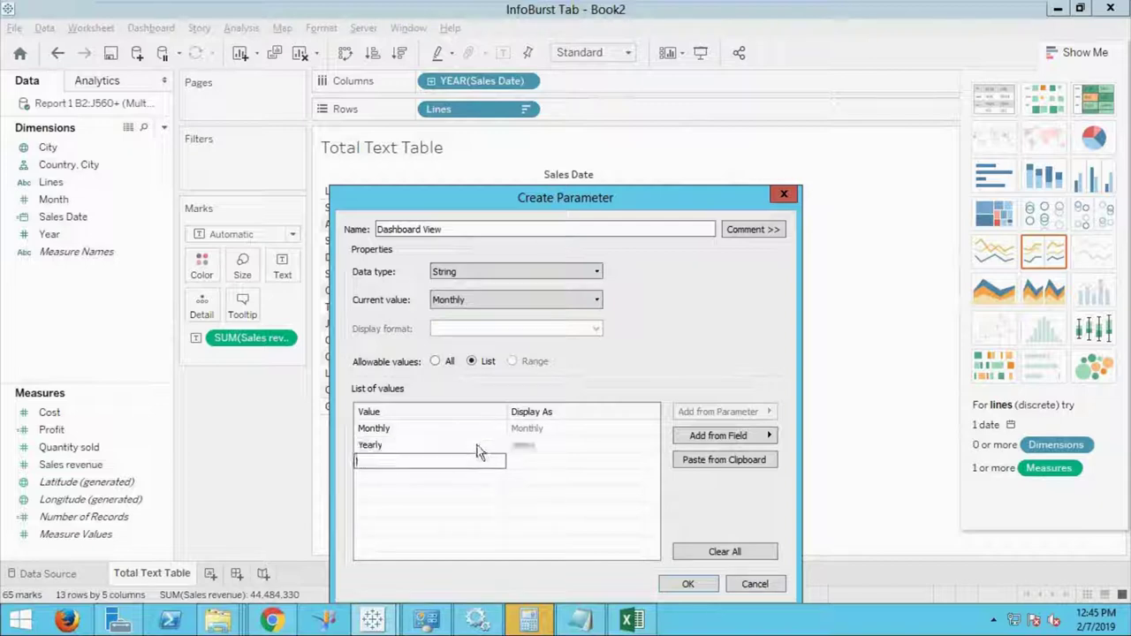
pyautogui.click(691, 587)
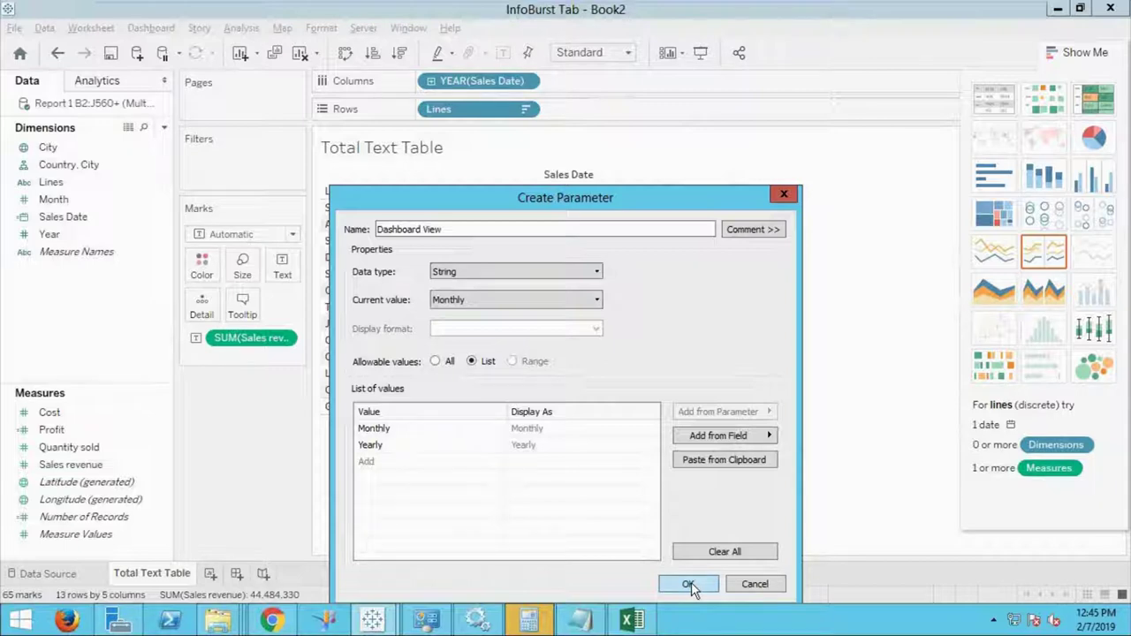
pyautogui.click(690, 587)
pyautogui.click(164, 552)
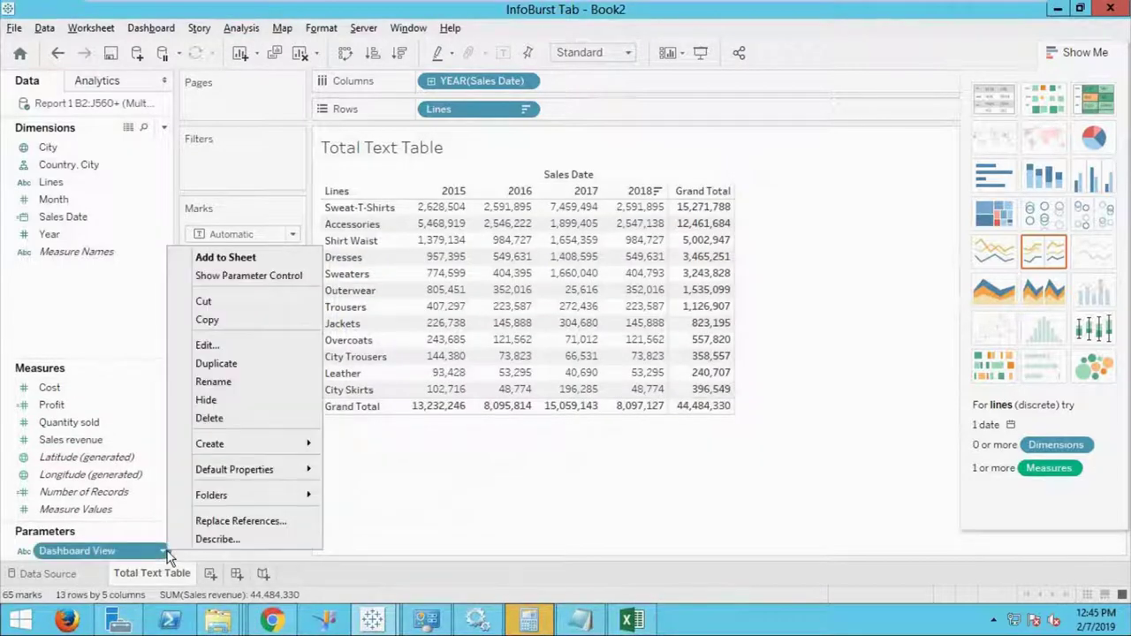
pyautogui.click(222, 344)
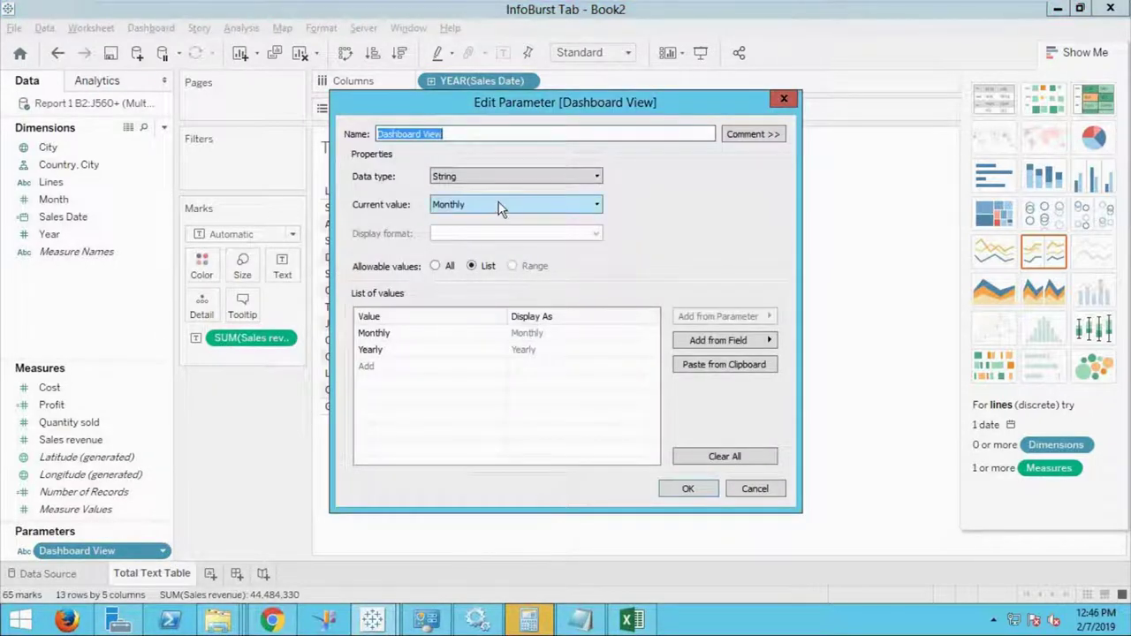
pyautogui.click(688, 490)
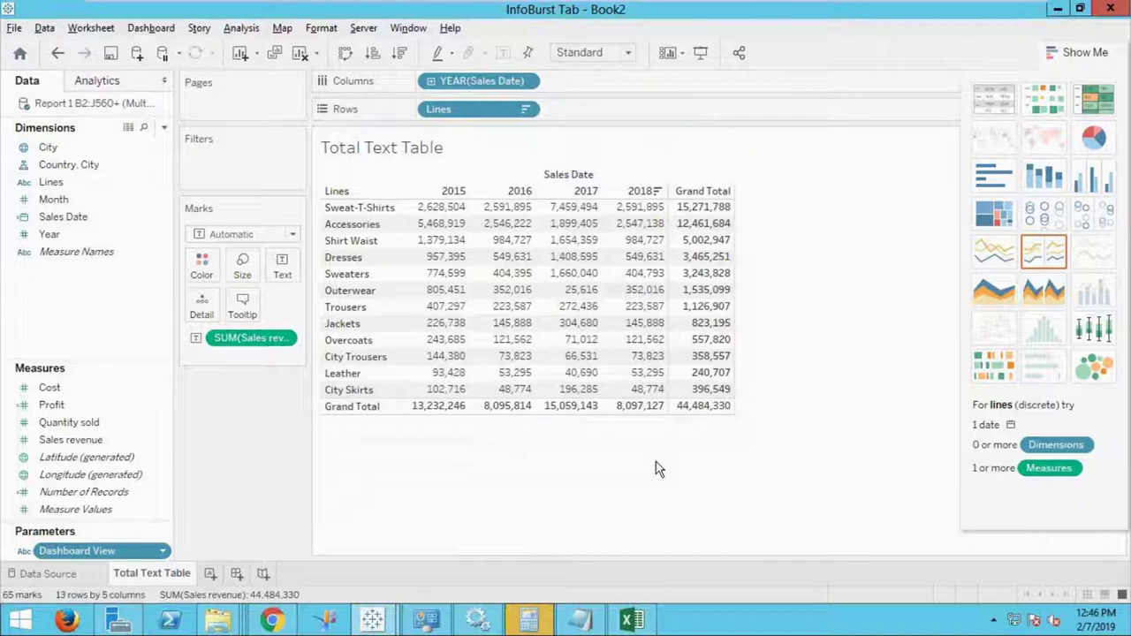
# Create a calculated field named View whose formula is [Dashboard View].
pyautogui.rightClick(55, 281)
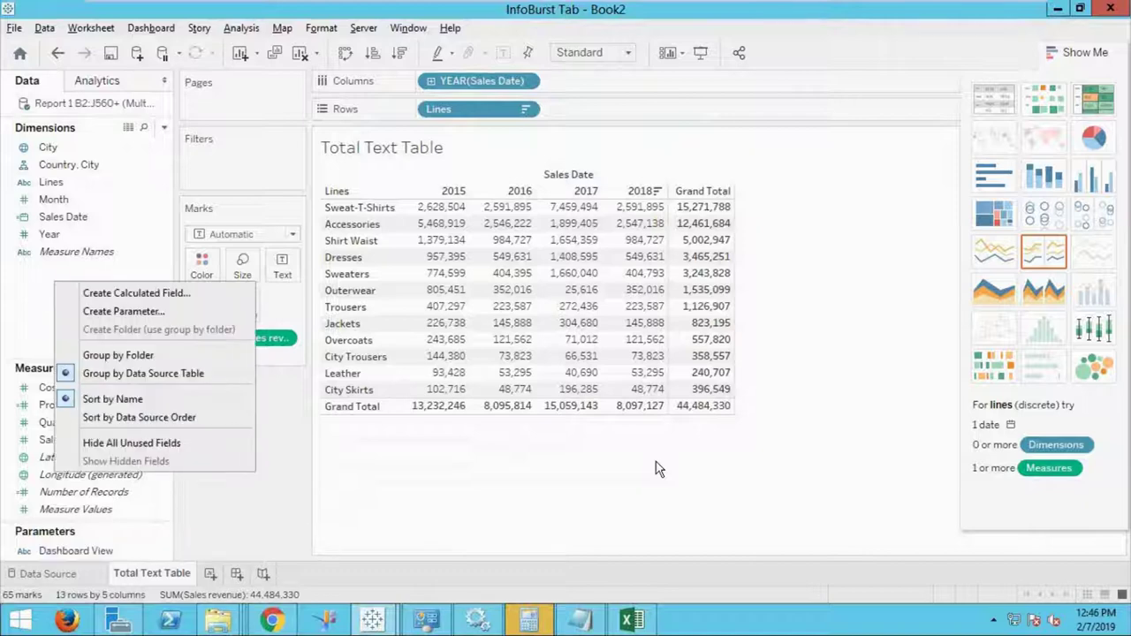
pyautogui.click(140, 295)
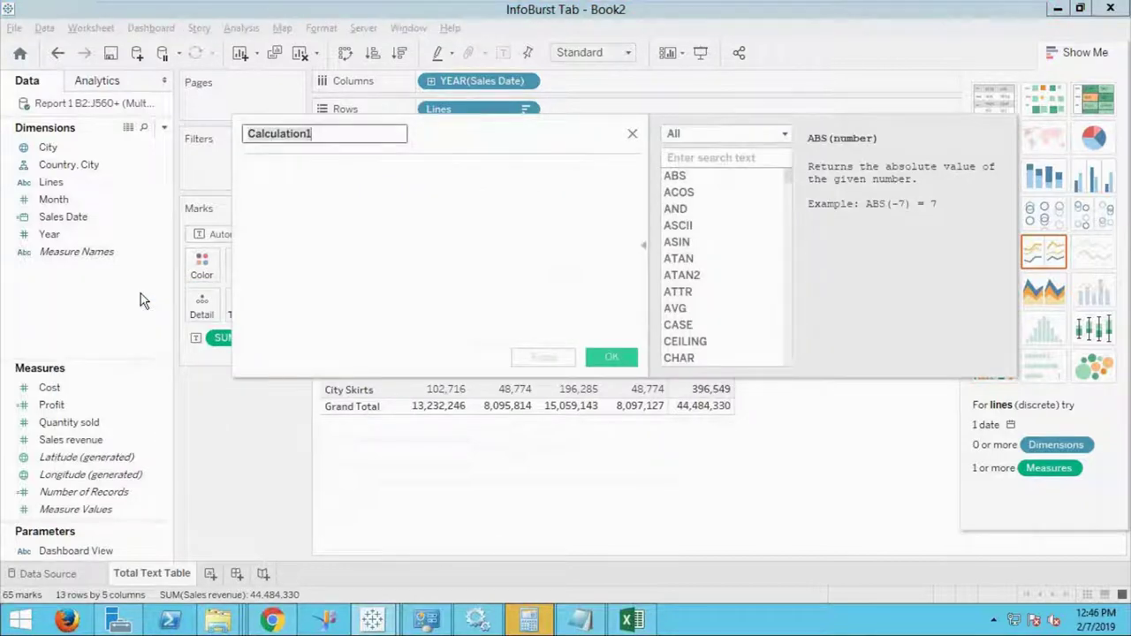
pyautogui.press('BackSpace')
pyautogui.write('View')
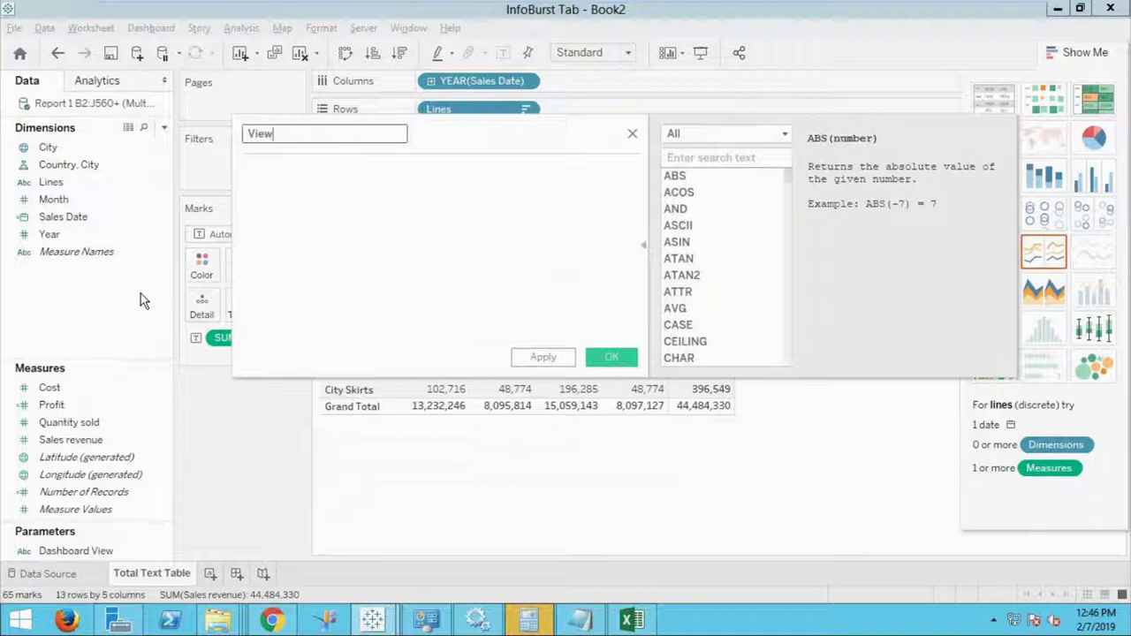
pyautogui.click(314, 205)
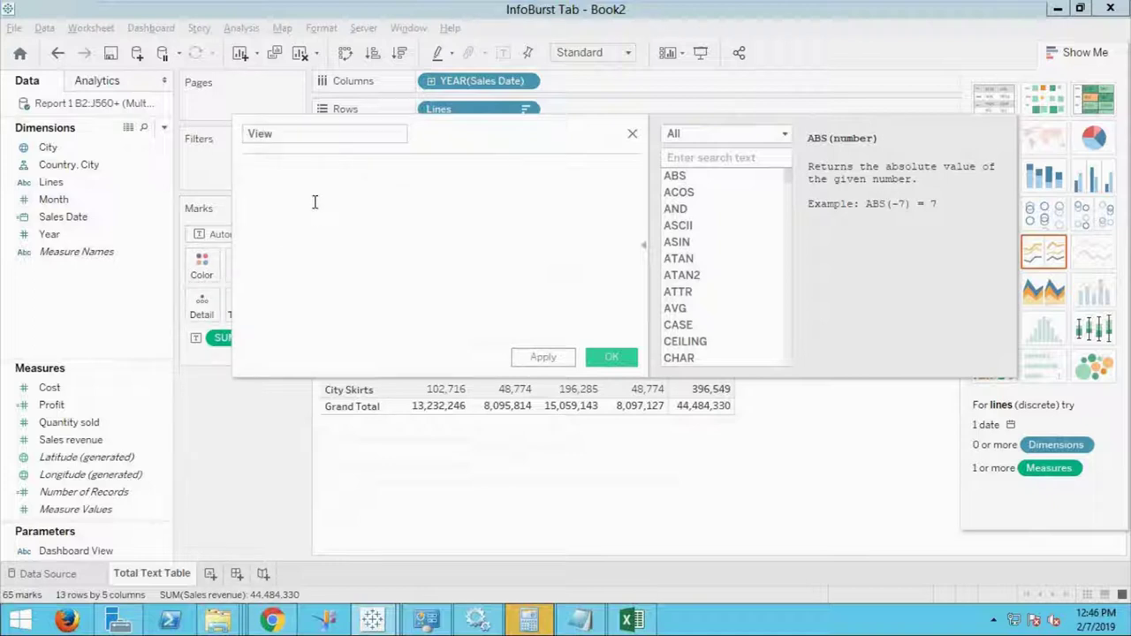
pyautogui.write('da')
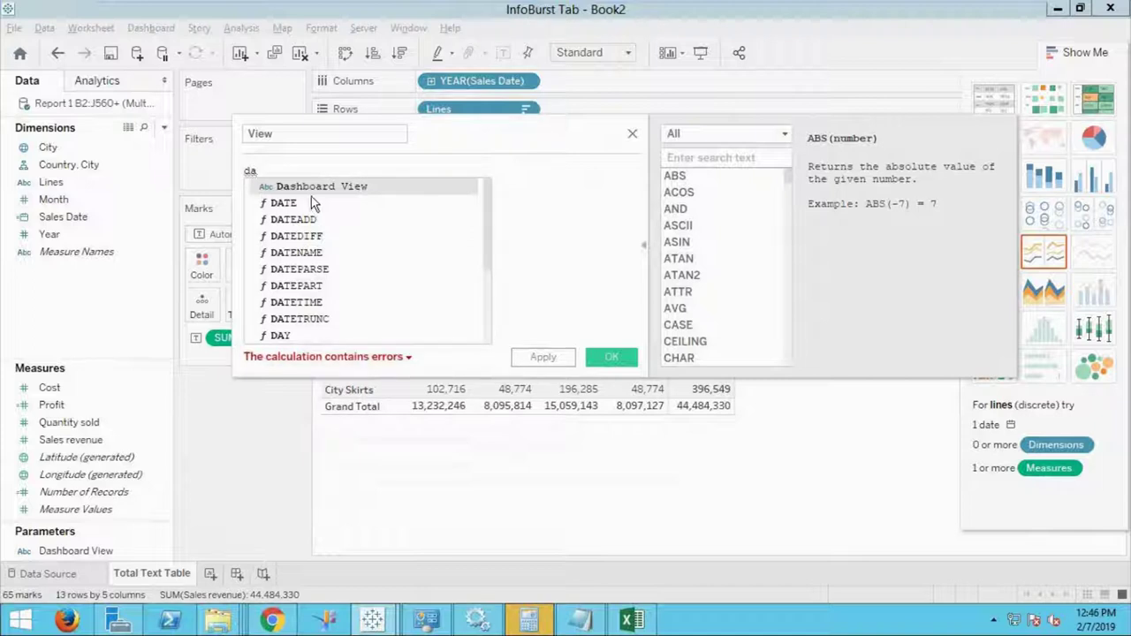
pyautogui.doubleClick(321, 188)
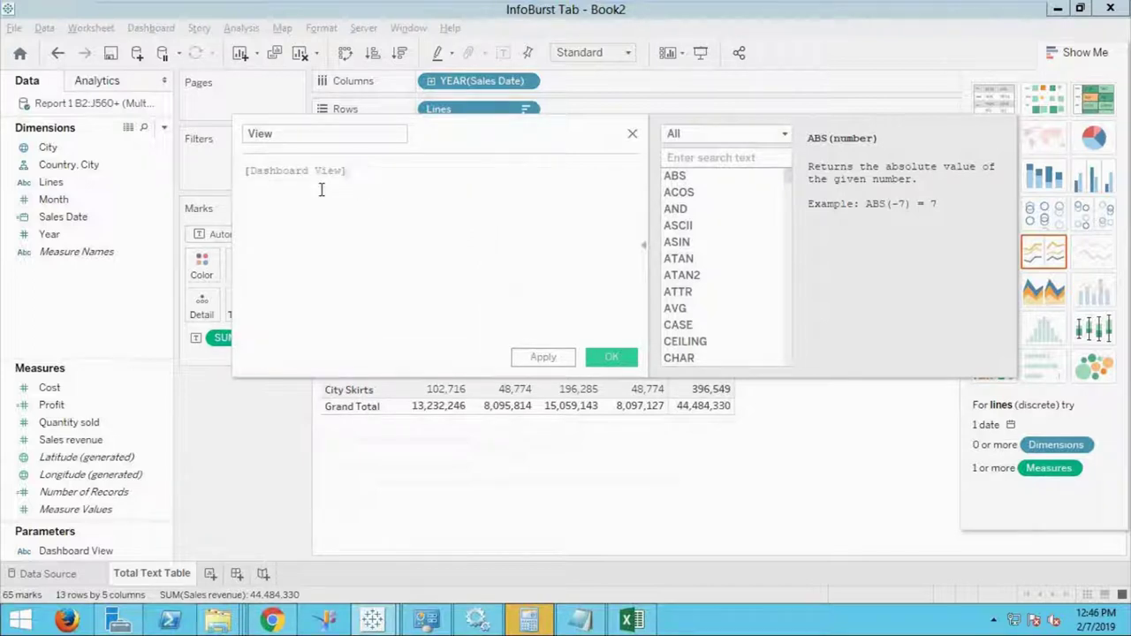
pyautogui.click(613, 357)
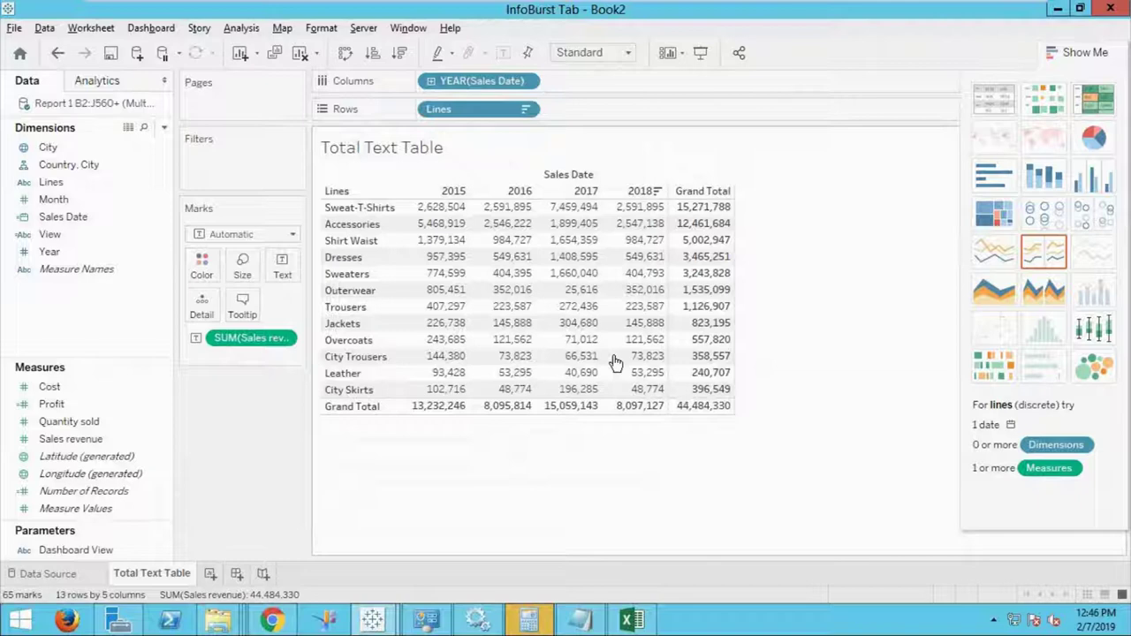
# On a new worksheet, chart SUM(Sales revenue) as a line across YEAR(Sales Date).
pyautogui.click(209, 575)
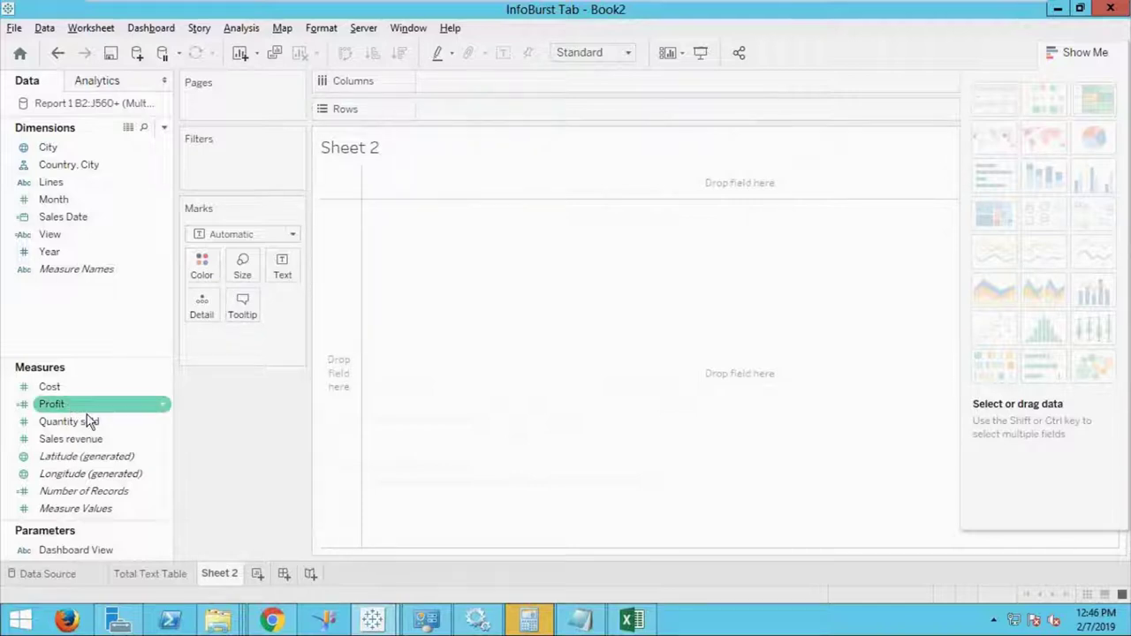
pyautogui.moveTo(88, 220); pyautogui.dragTo(451, 108)
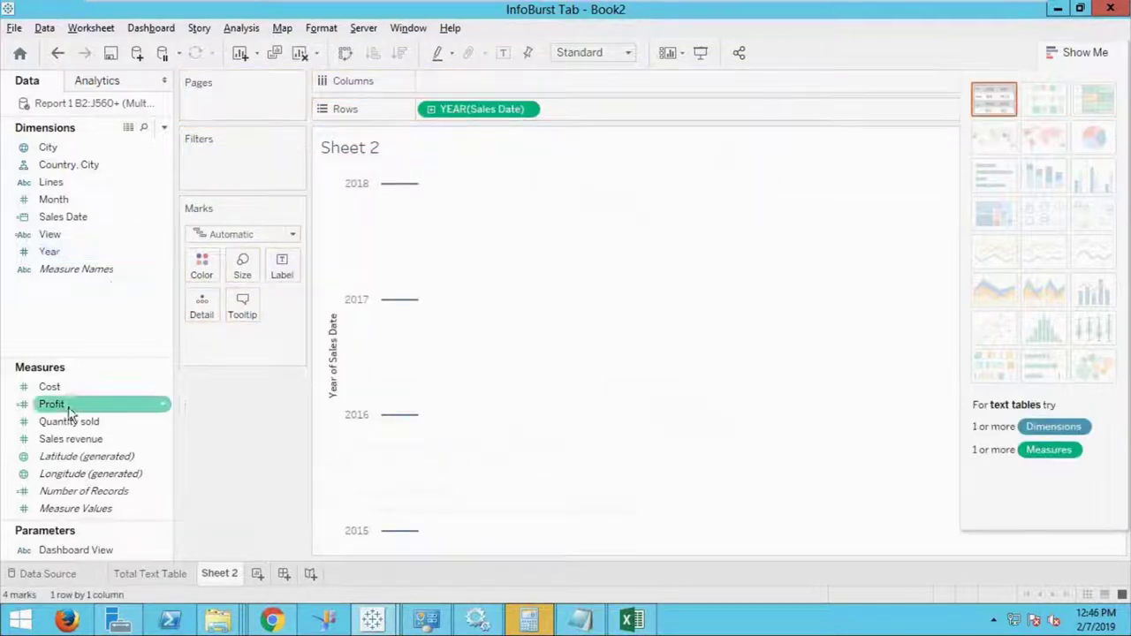
pyautogui.moveTo(75, 441); pyautogui.dragTo(601, 126)
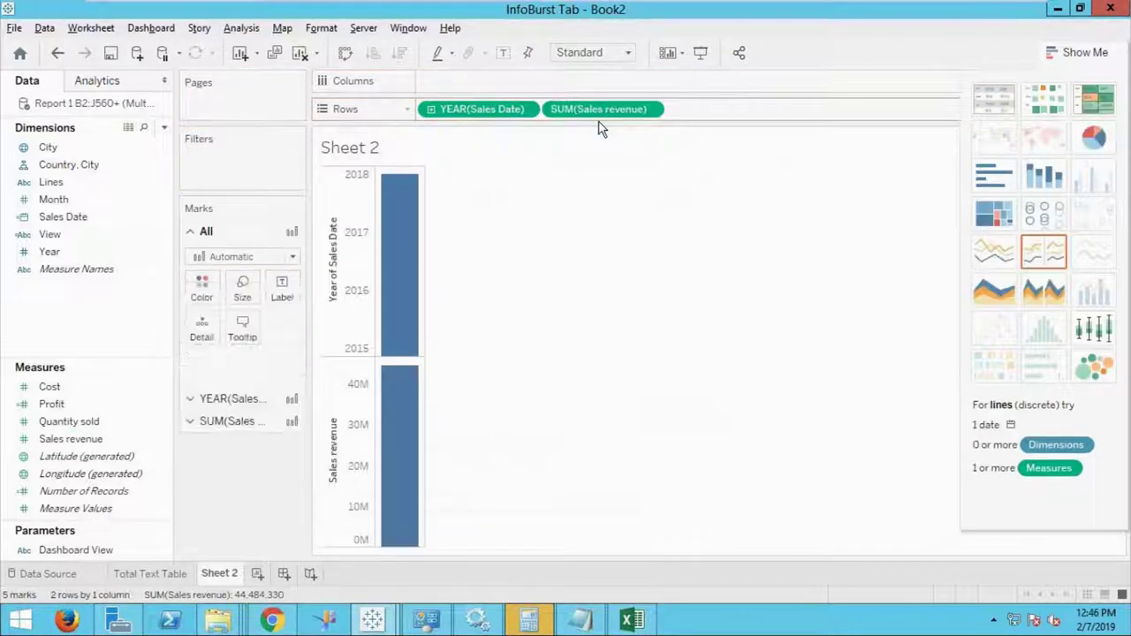
pyautogui.click(991, 252)
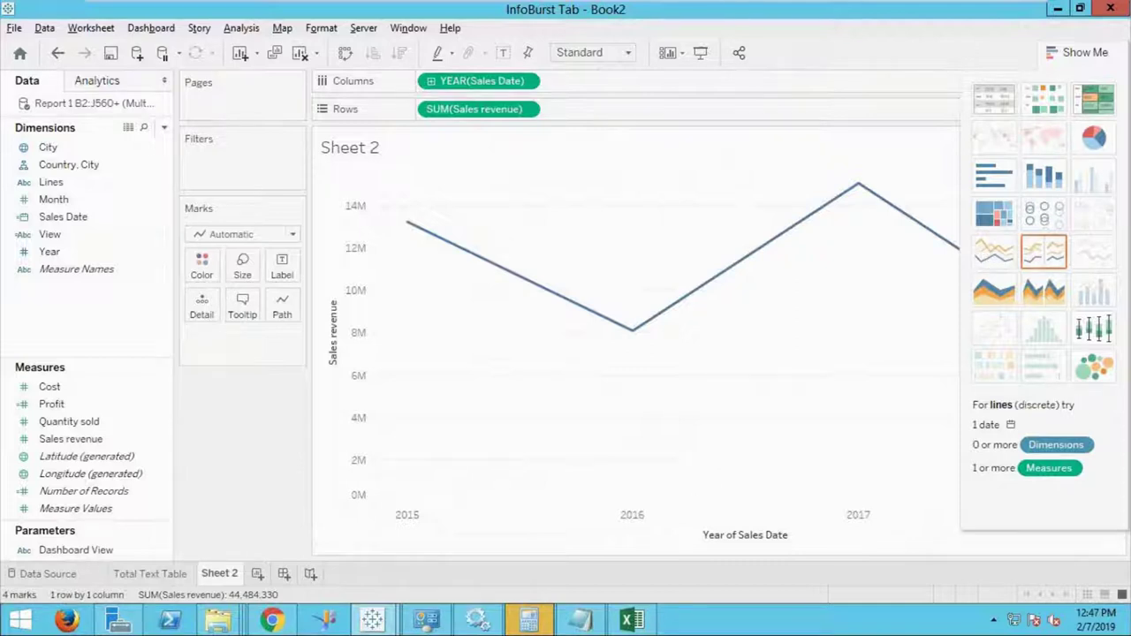
# Rename Sheet 2 to Yearly Revenue.
pyautogui.rightClick(221, 575)
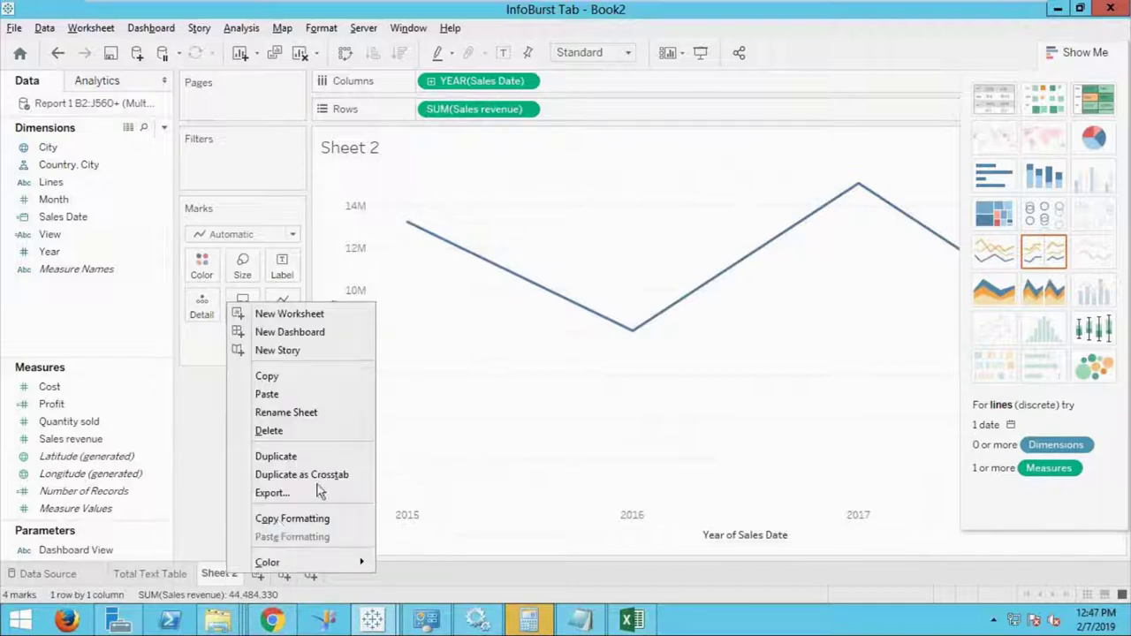
pyautogui.click(323, 413)
pyautogui.write('Yr')
pyautogui.press('BackSpace')
pyautogui.write('earl')
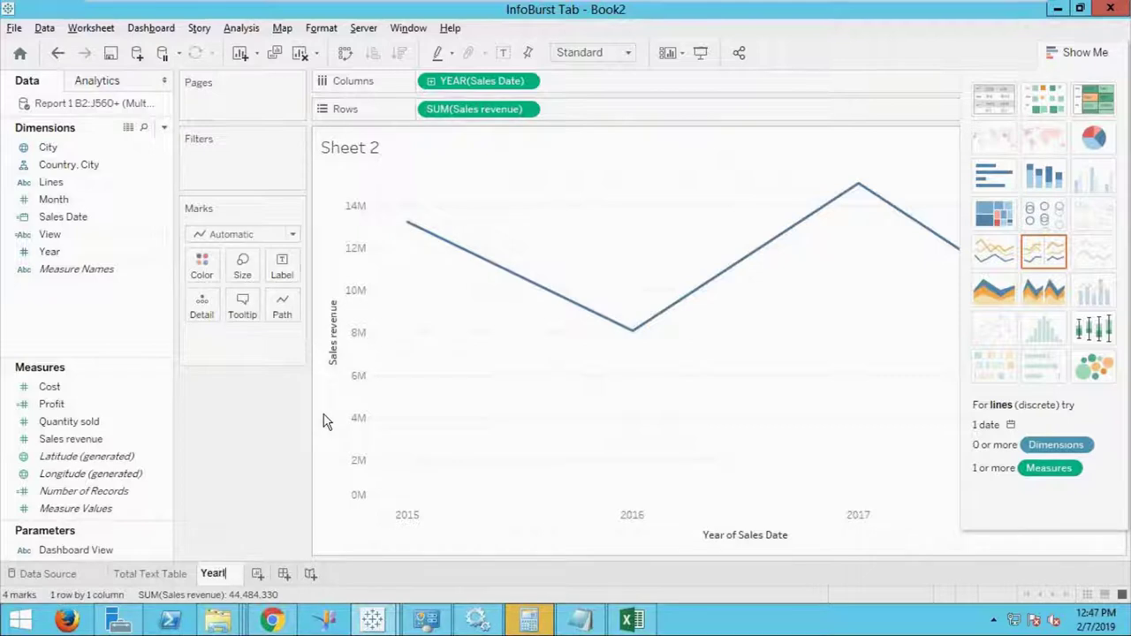
pyautogui.write('y Reve')
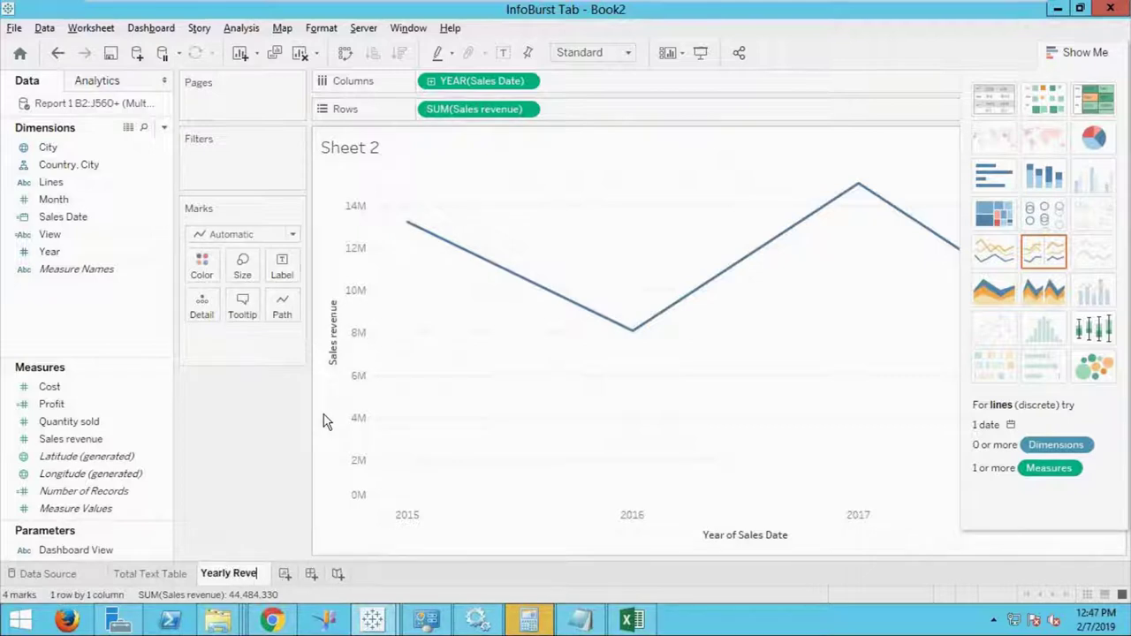
pyautogui.write('nue')
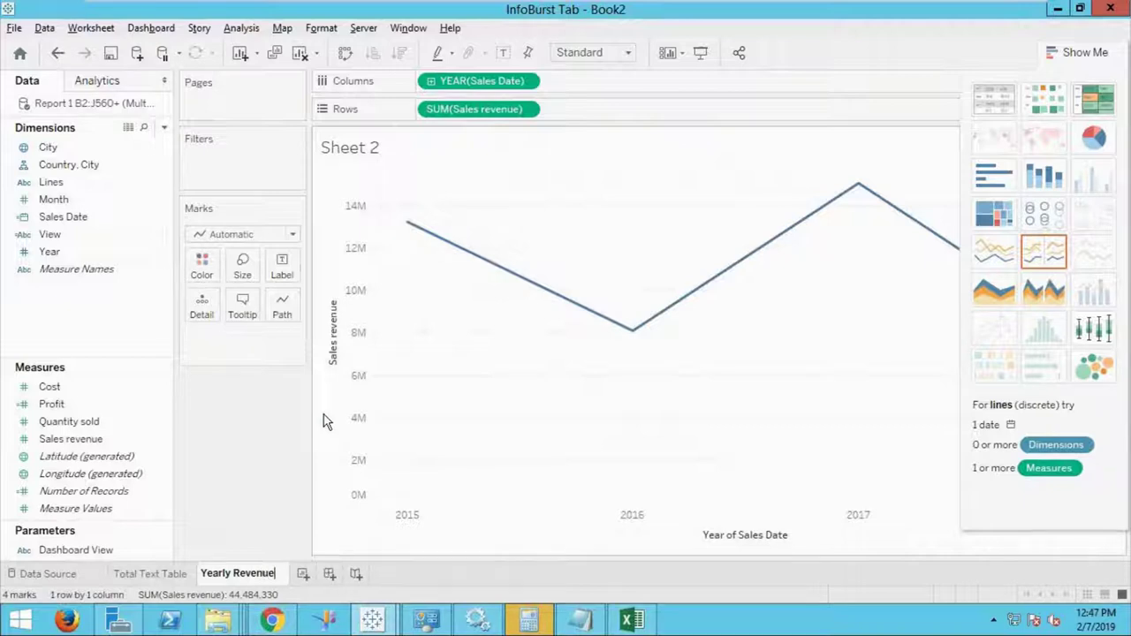
pyautogui.click(498, 424)
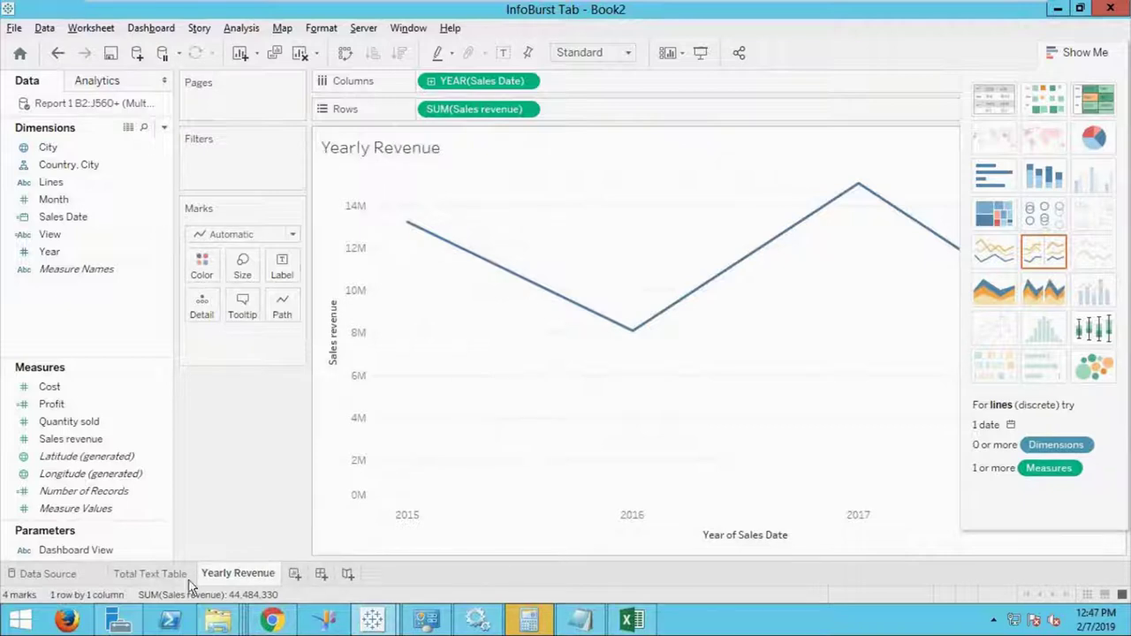
pyautogui.moveTo(238, 576)
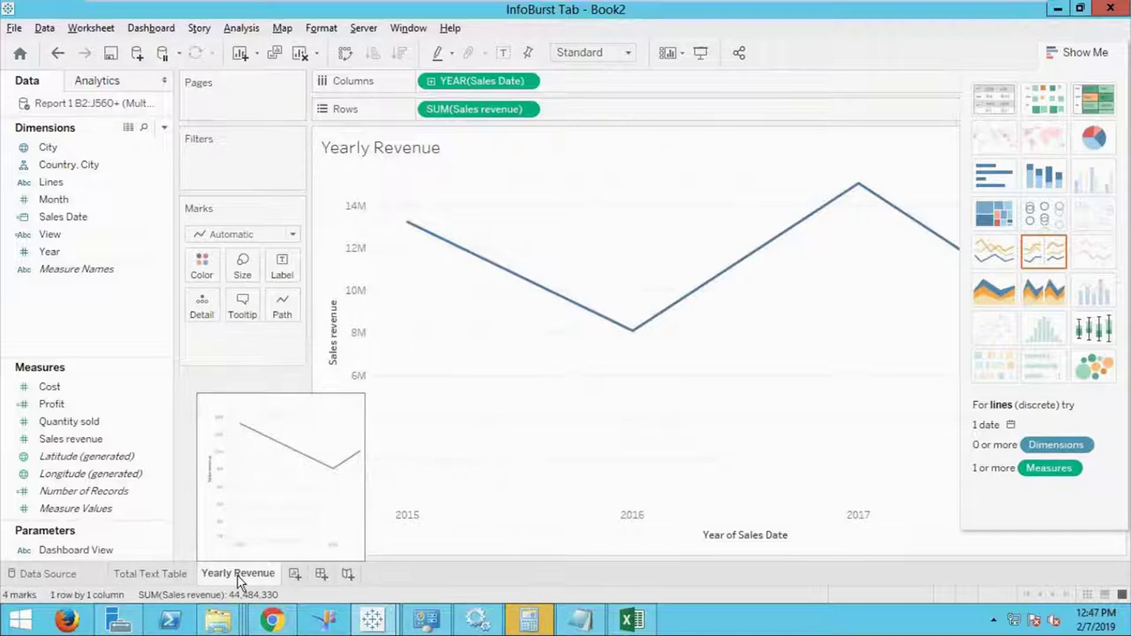
pyautogui.rightClick(238, 576)
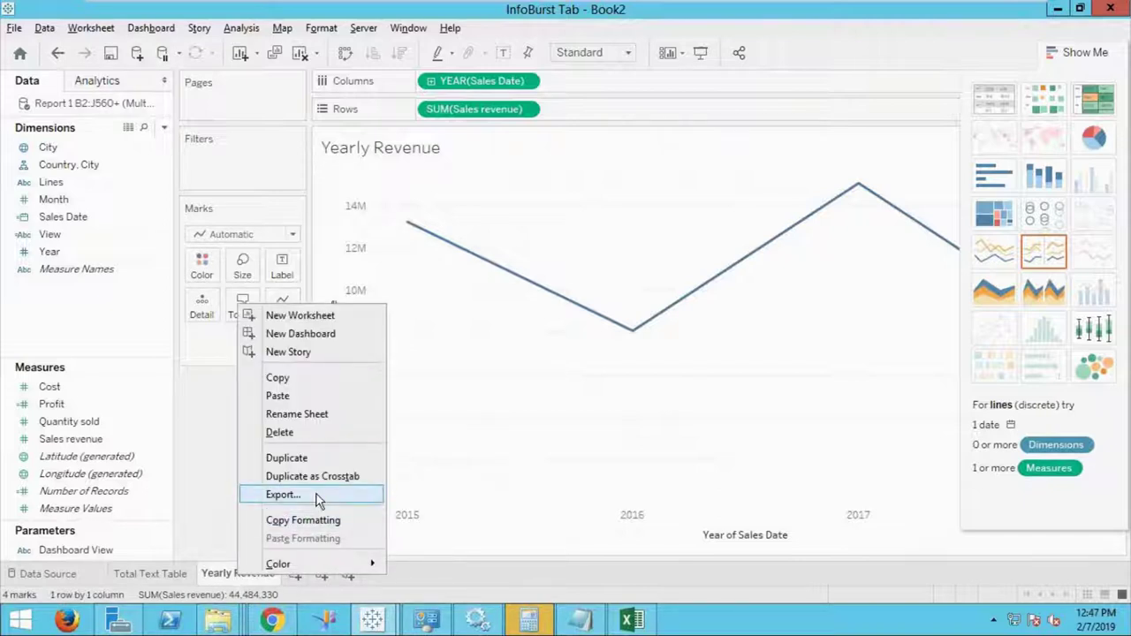
# Duplicate the Yearly Revenue sheet and rename the copy Yearly Sales.
pyautogui.click(321, 458)
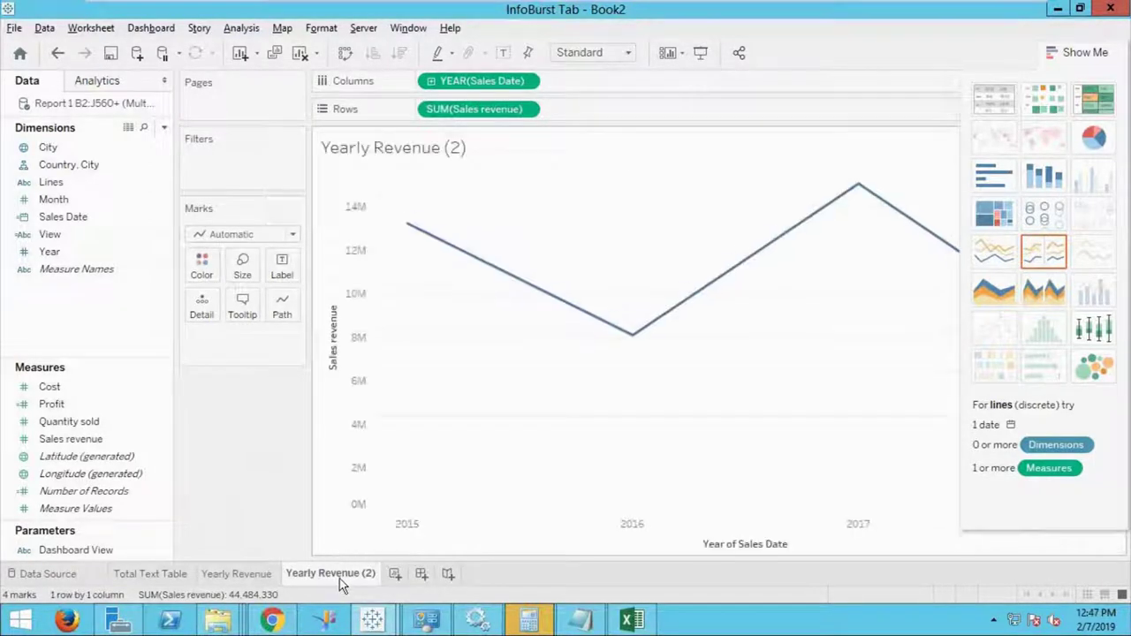
pyautogui.doubleClick(329, 573)
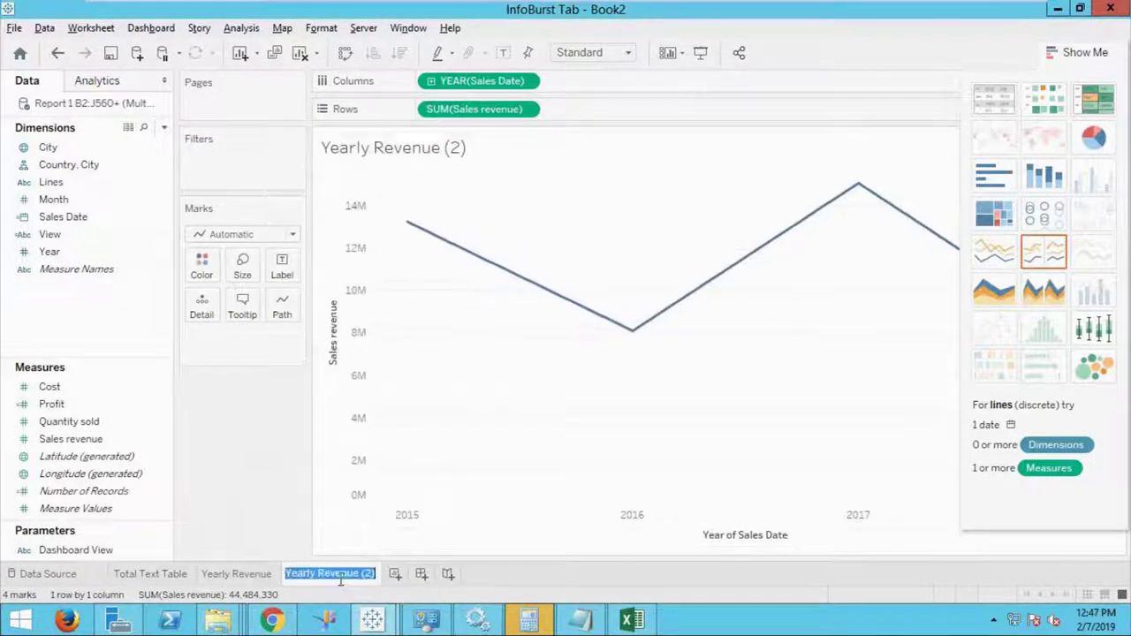
pyautogui.moveTo(318, 574); pyautogui.dragTo(392, 571)
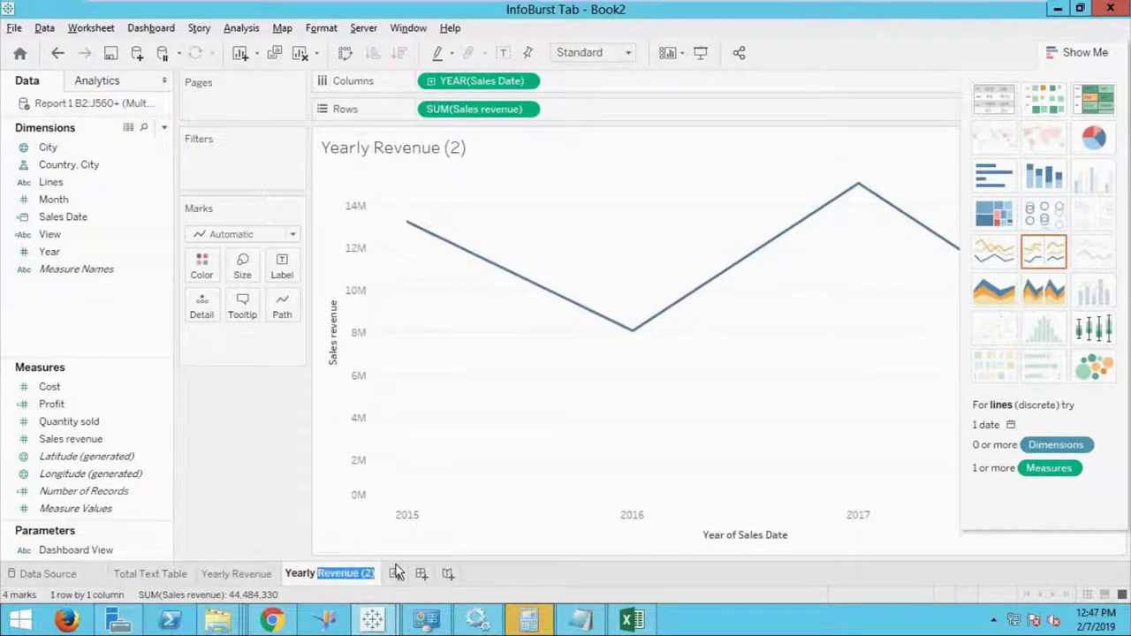
pyautogui.write('Sales')
pyautogui.click(480, 432)
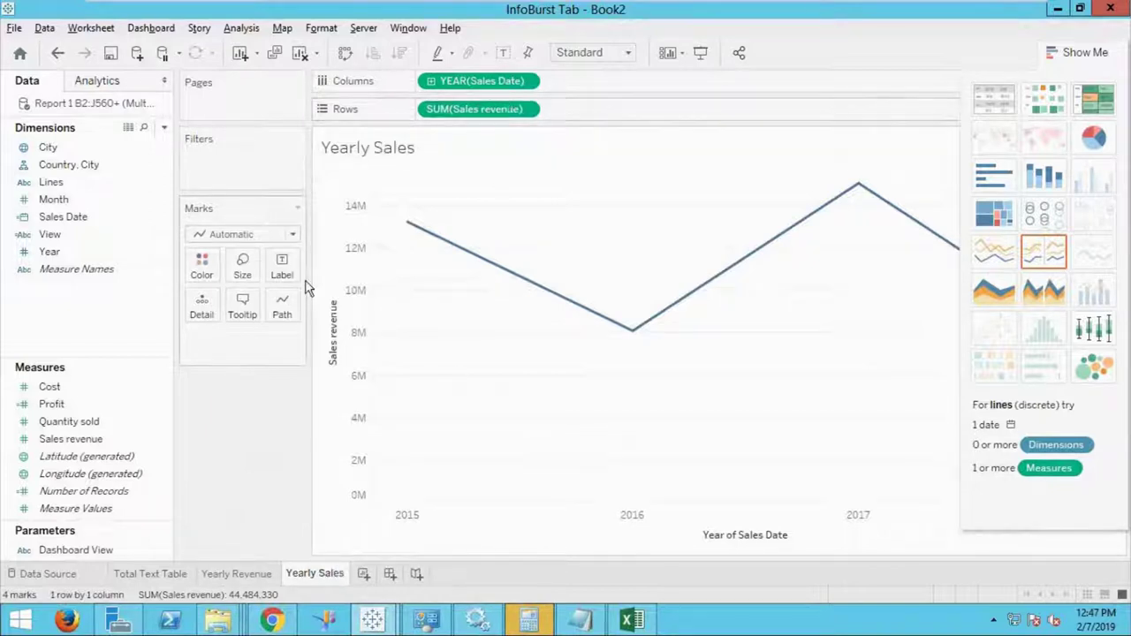
# Replace SUM(Sales revenue) with Quantity sold on the Yearly Sales chart.
pyautogui.moveTo(71, 421); pyautogui.dragTo(611, 116)
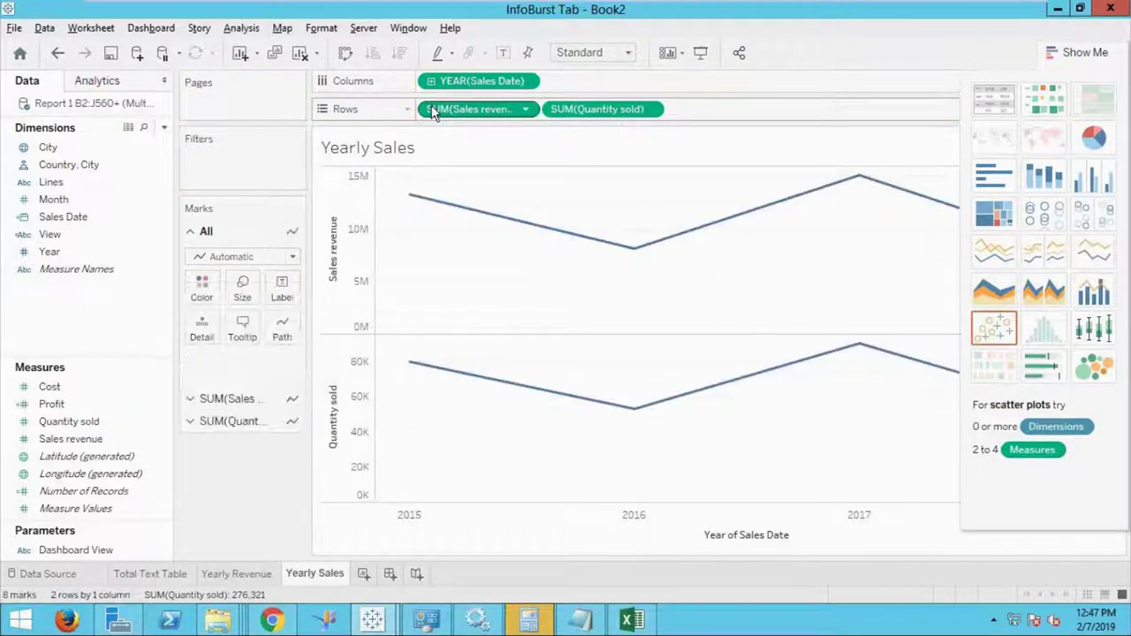
pyautogui.moveTo(432, 110); pyautogui.dragTo(40, 457)
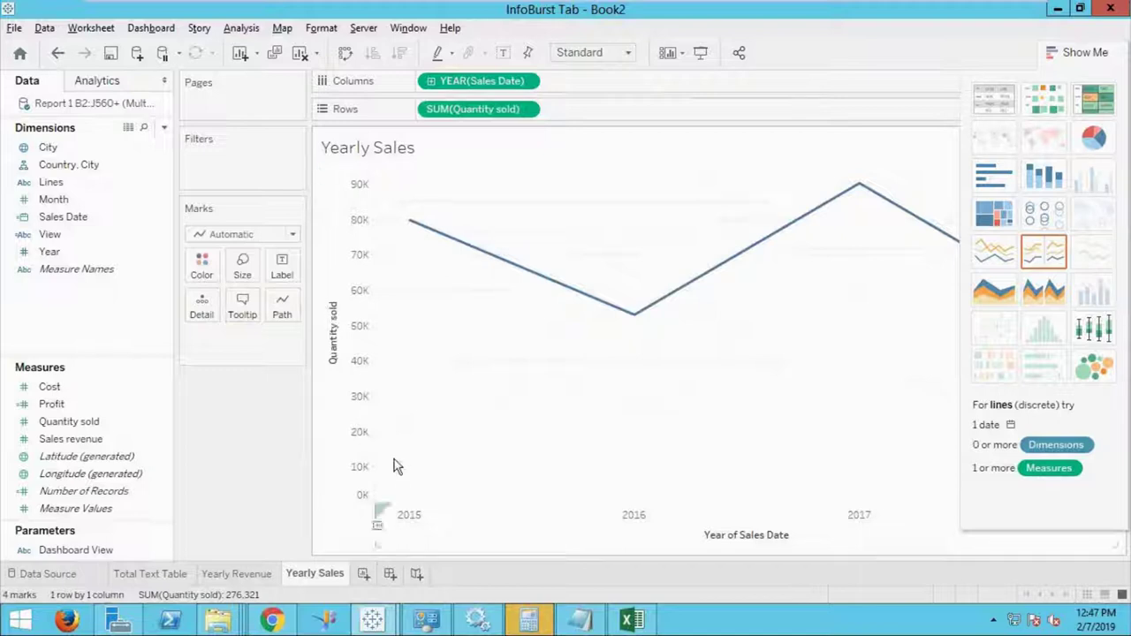
pyautogui.moveTo(336, 579)
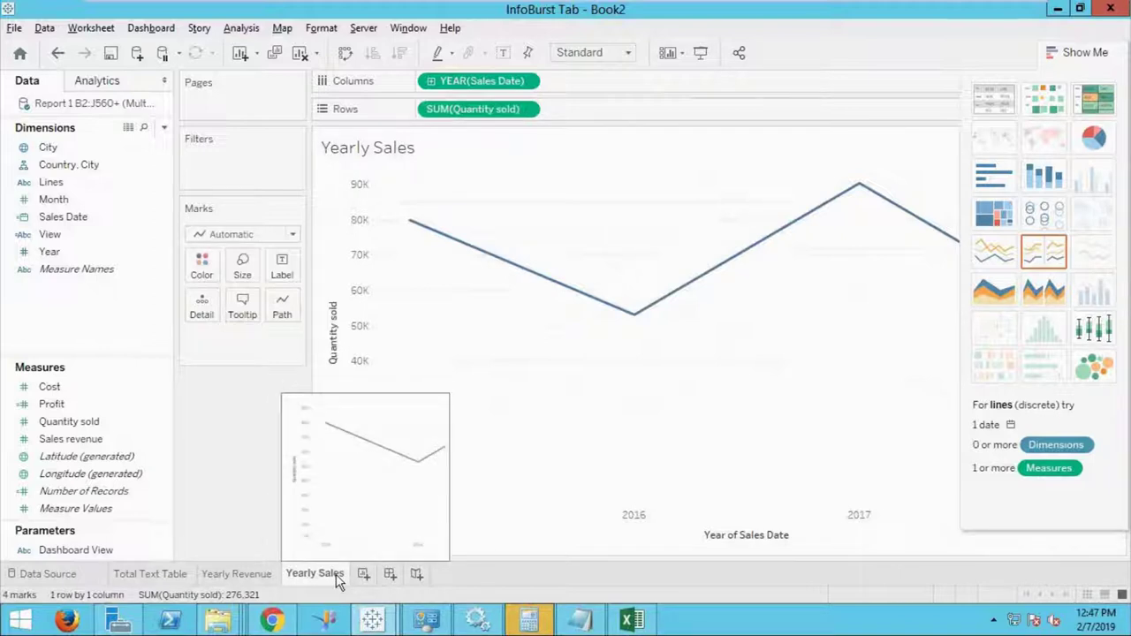
# Duplicate the Yearly Sales sheet and rename the copy Yearly Profit.
pyautogui.rightClick(336, 576)
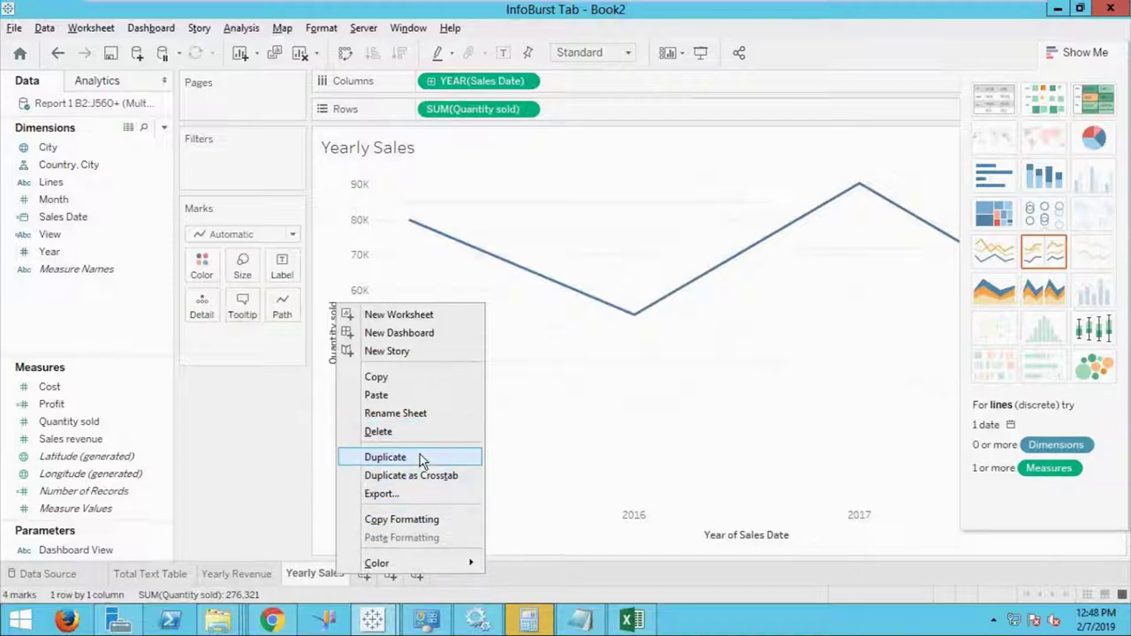
pyautogui.click(420, 457)
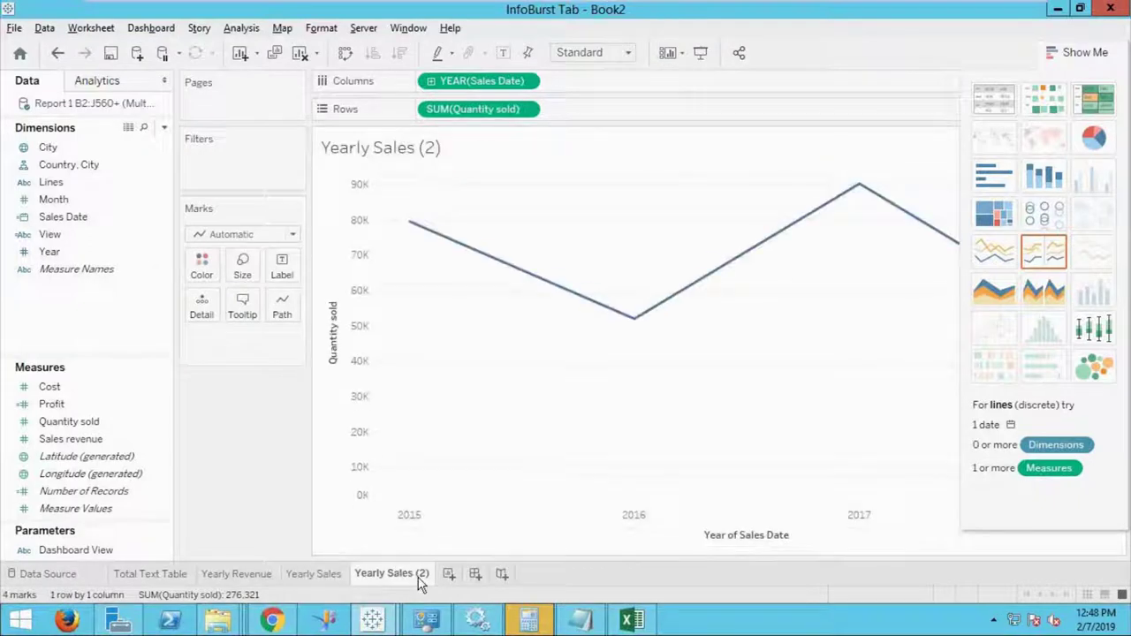
pyautogui.doubleClick(415, 574)
pyautogui.click(389, 573)
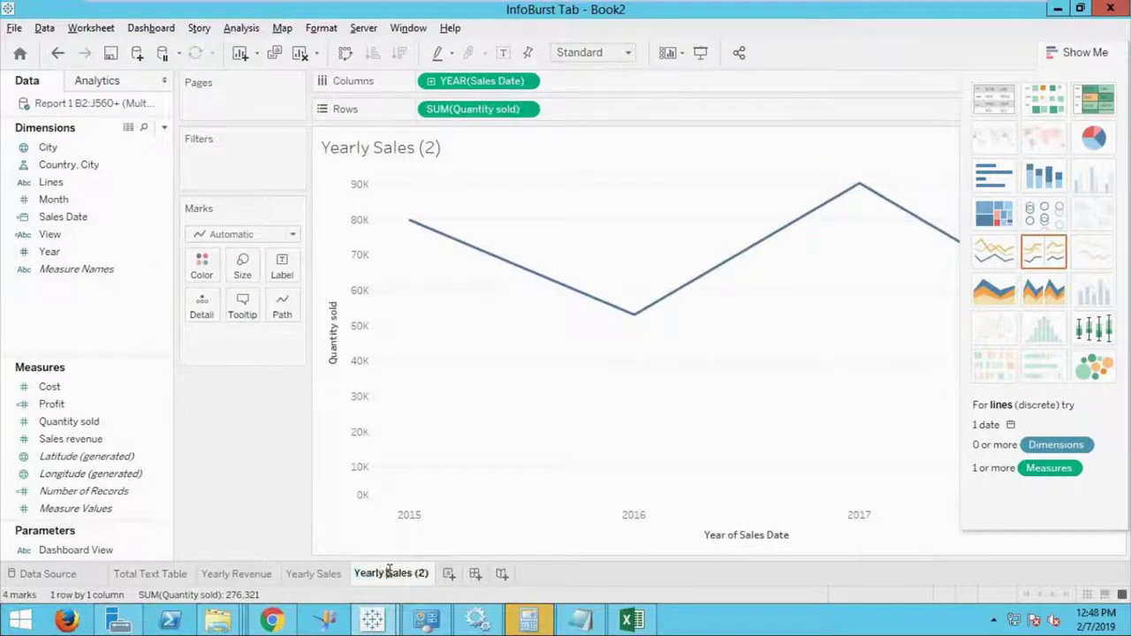
pyautogui.moveTo(389, 573); pyautogui.dragTo(460, 575)
pyautogui.write('Profit')
pyautogui.click(449, 546)
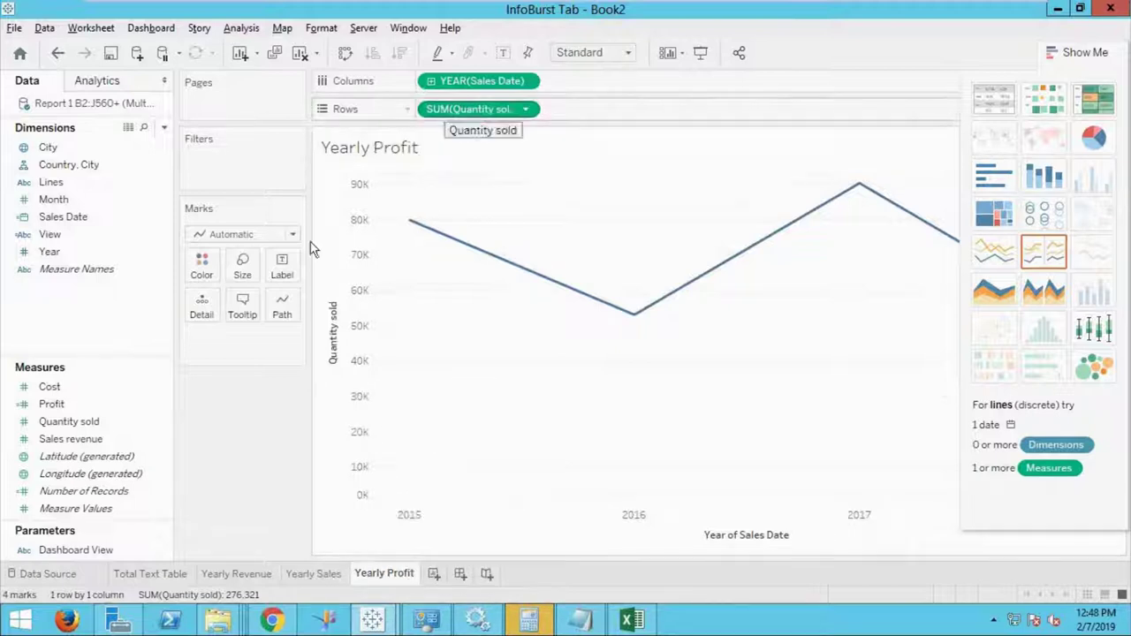
# Swap Quantity sold for Profit on the chart, then return to Yearly Revenue.
pyautogui.moveTo(53, 405); pyautogui.dragTo(591, 129)
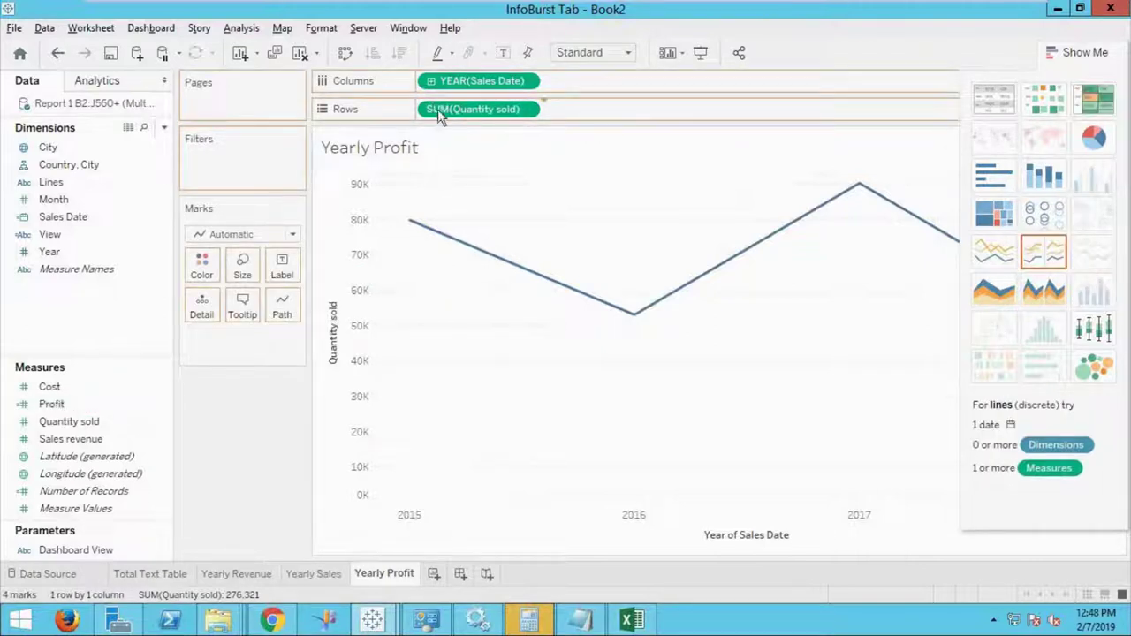
pyautogui.moveTo(430, 106); pyautogui.dragTo(58, 409)
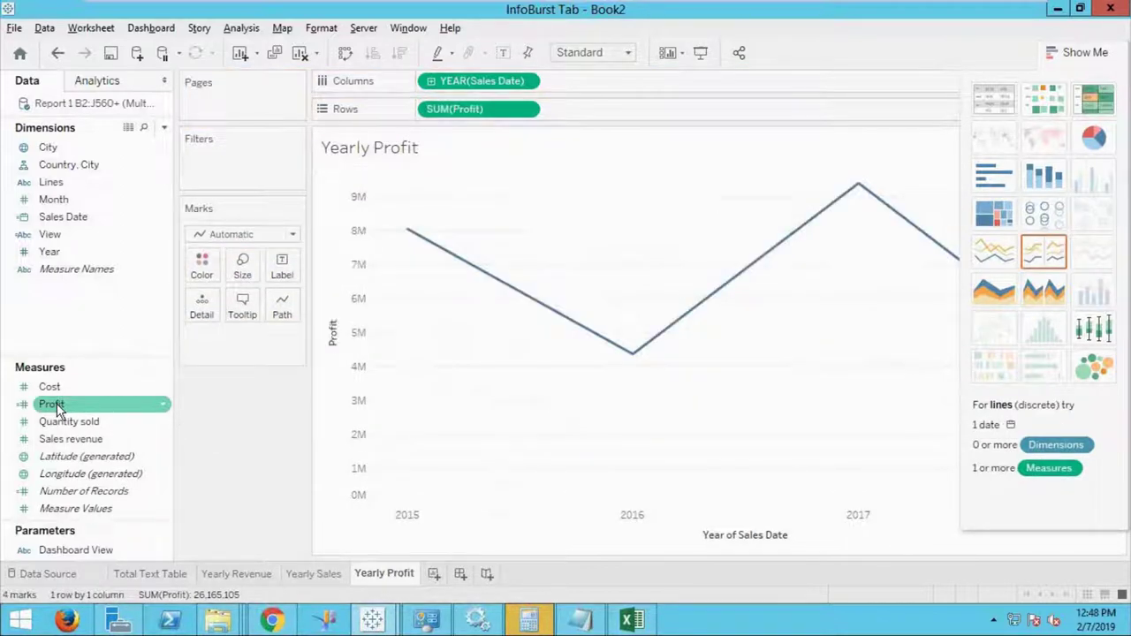
pyautogui.click(257, 575)
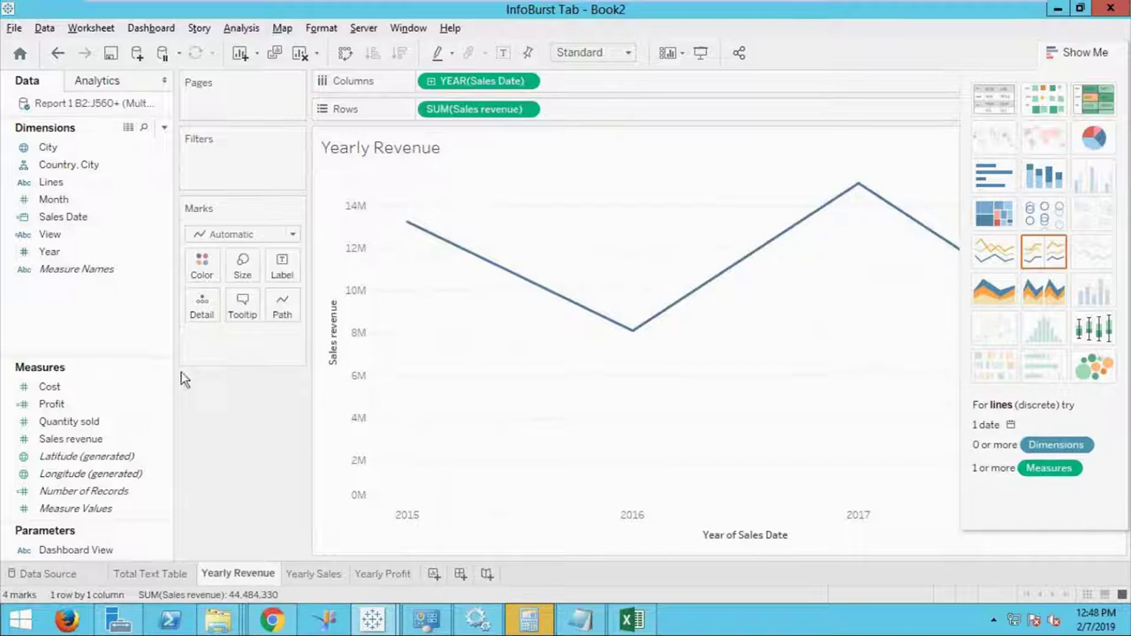
# Add an Average reference line to the Yearly Revenue chart with light grey fill below it.
pyautogui.click(97, 81)
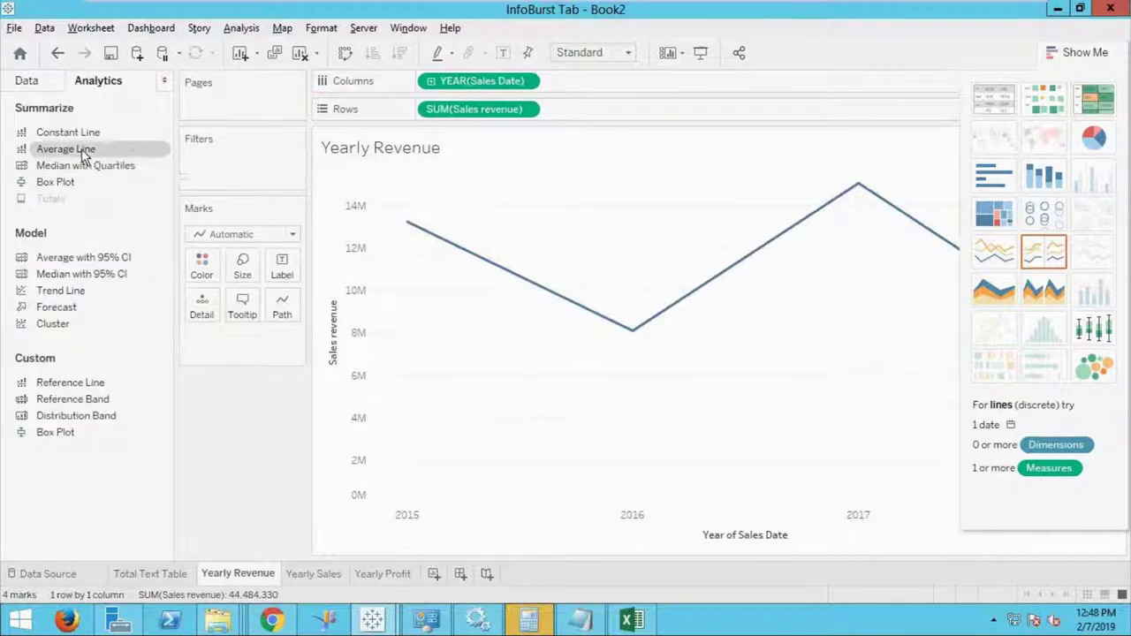
pyautogui.moveTo(85, 149); pyautogui.dragTo(464, 201)
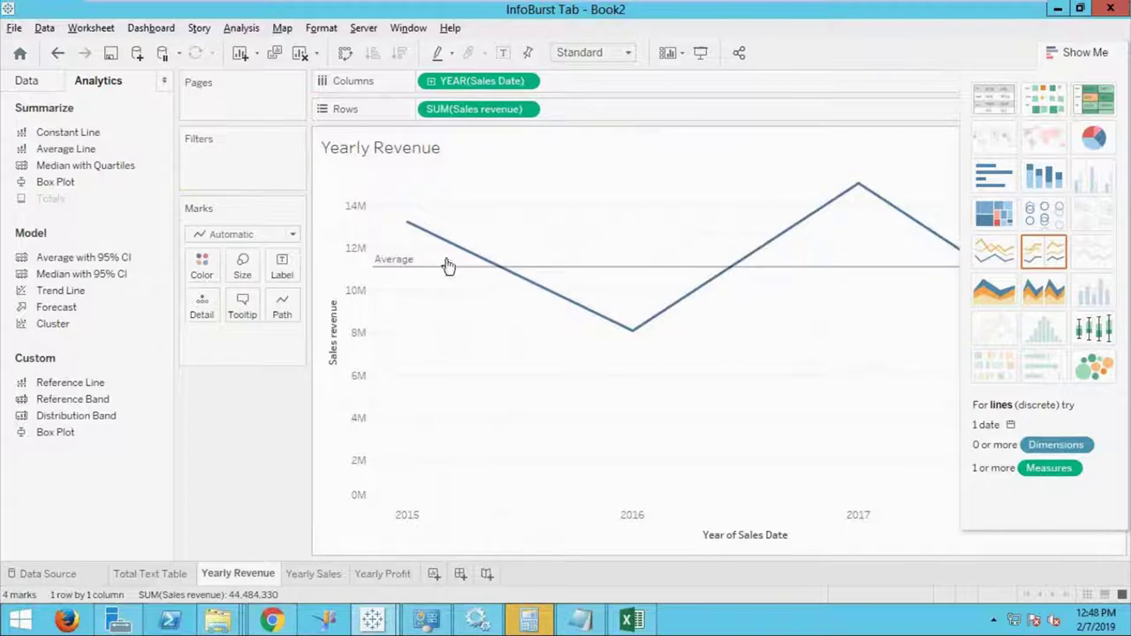
pyautogui.click(434, 268)
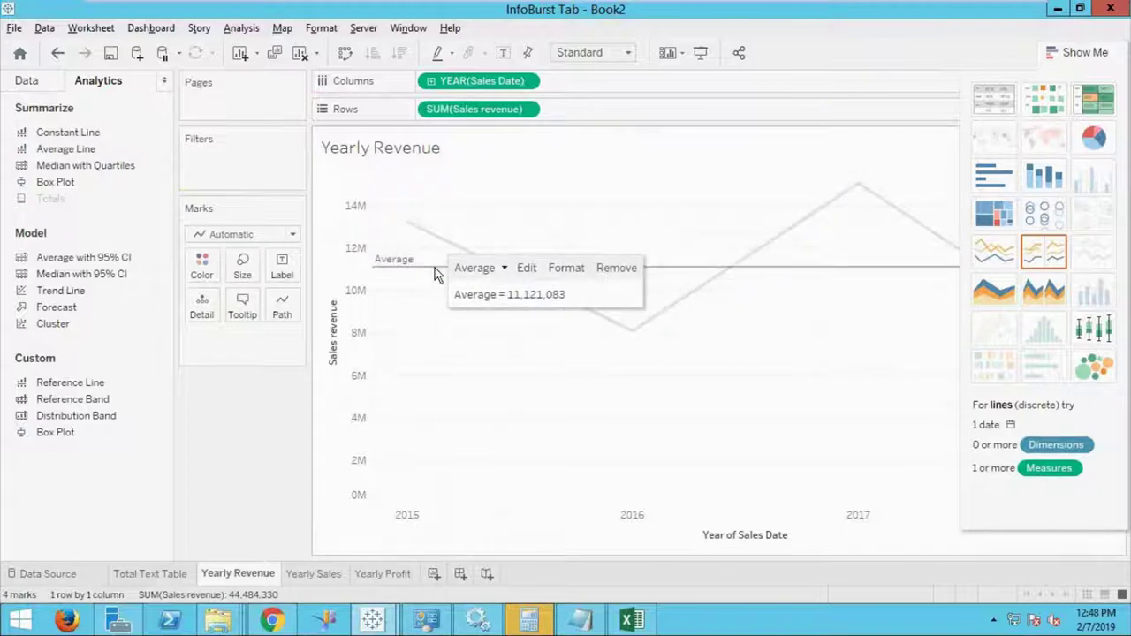
pyautogui.click(567, 270)
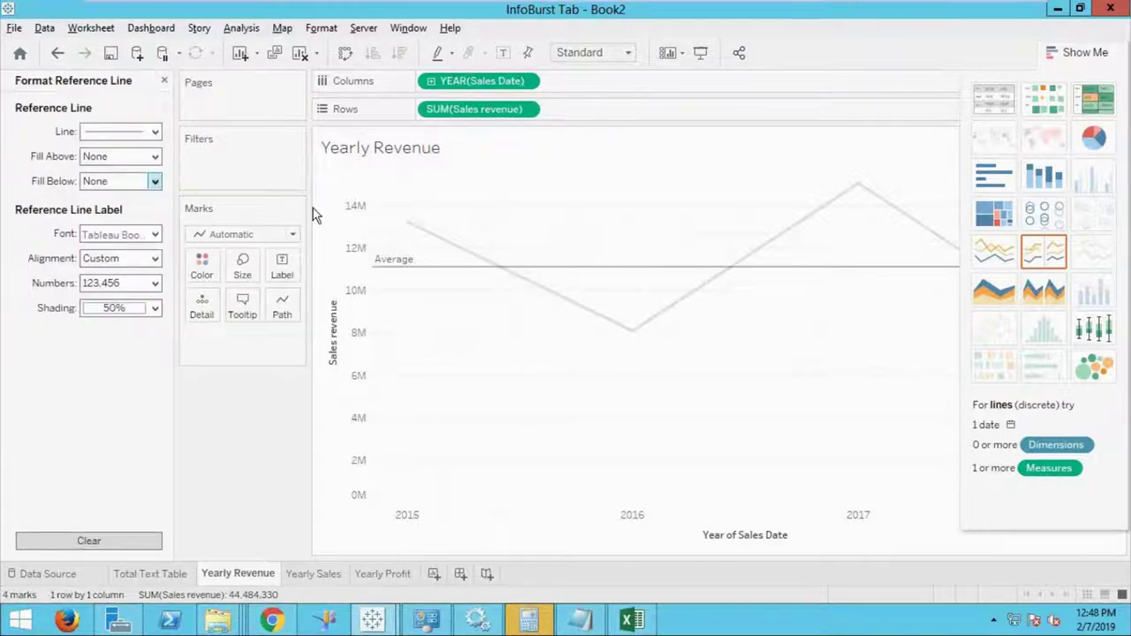
pyautogui.click(156, 181)
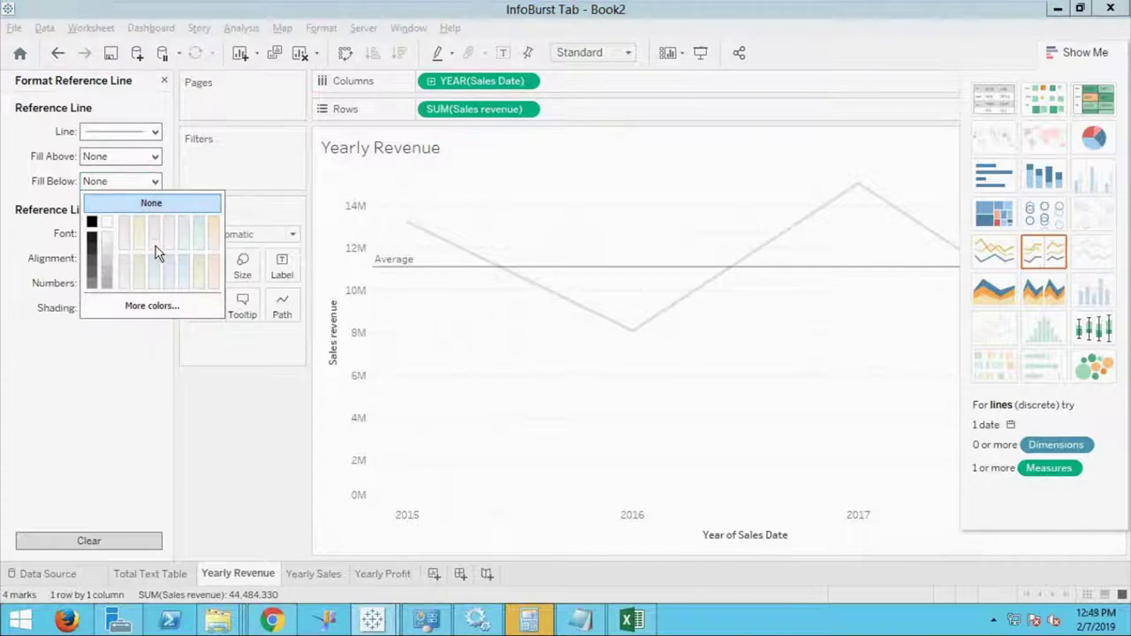
pyautogui.click(106, 249)
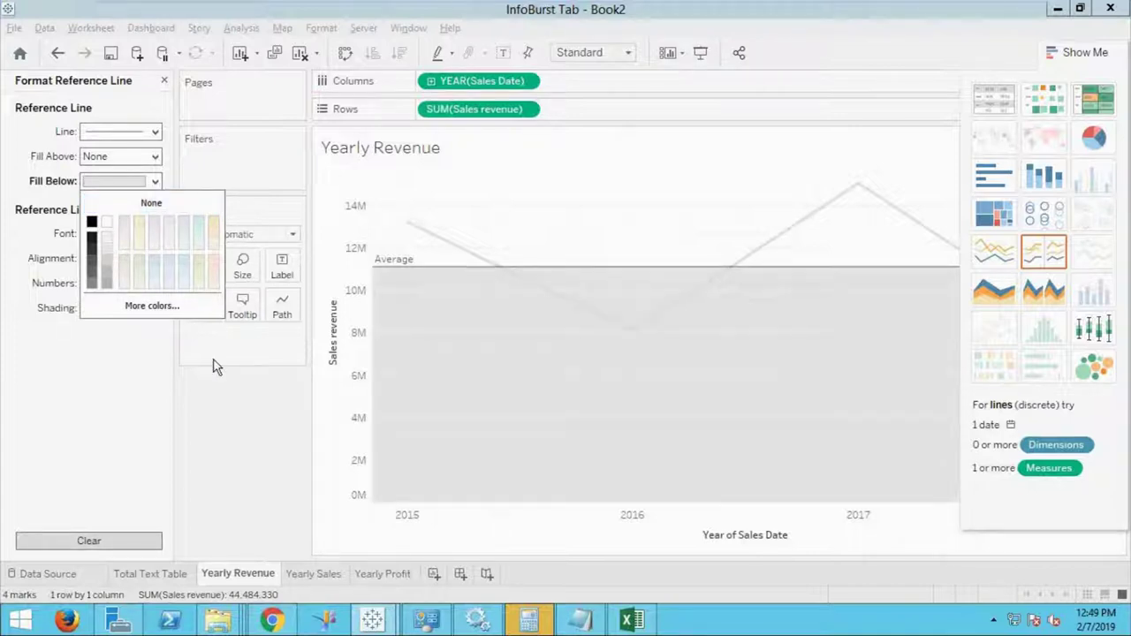
pyautogui.click(103, 396)
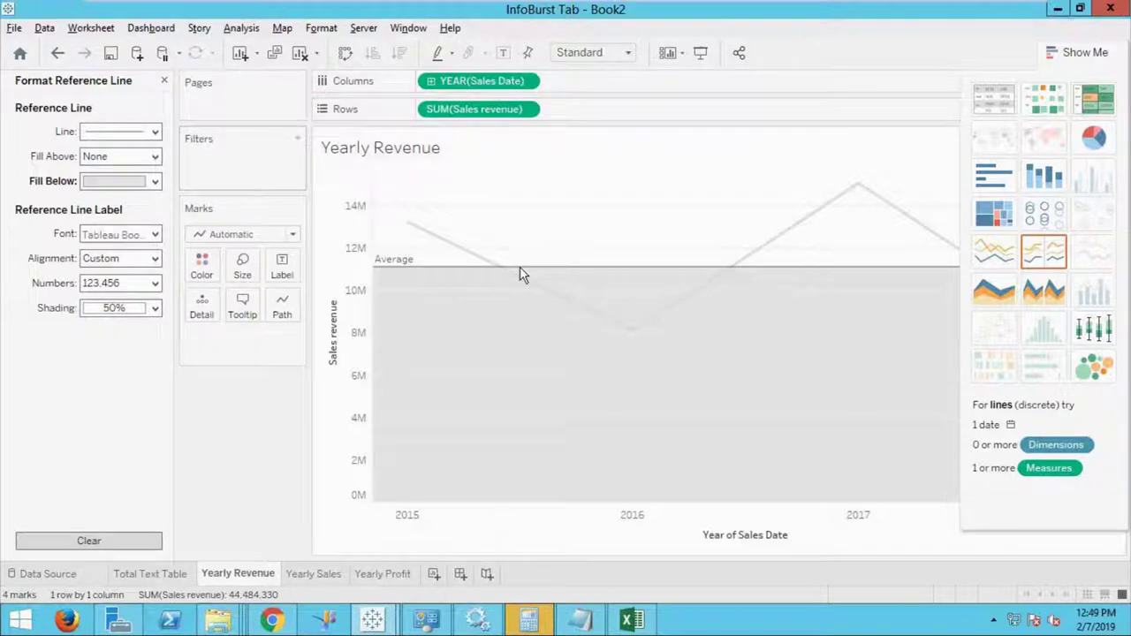
pyautogui.click(163, 80)
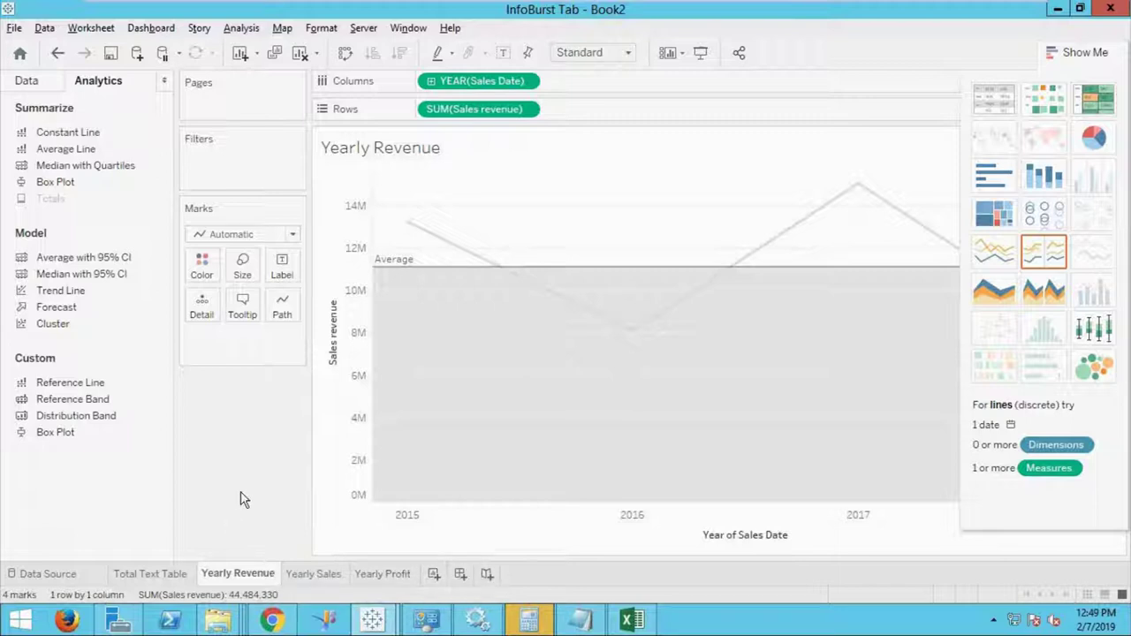
# Edit the Dashboard View parameter so its current value is Yearly.
pyautogui.click(26, 80)
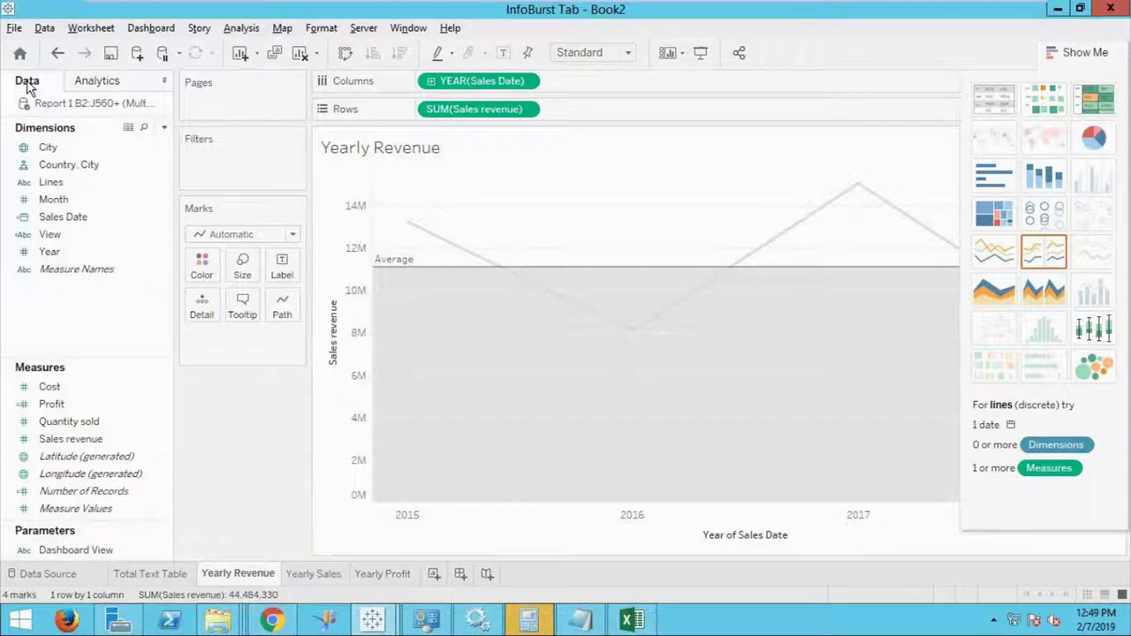
pyautogui.moveTo(89, 491); pyautogui.dragTo(157, 553)
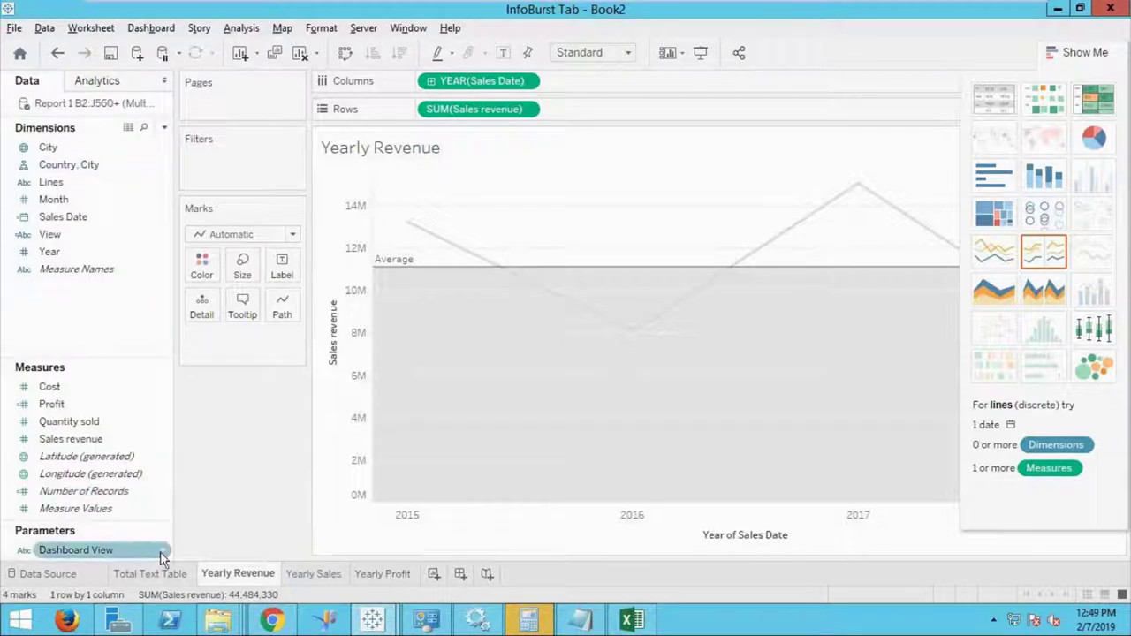
pyautogui.rightClick(162, 555)
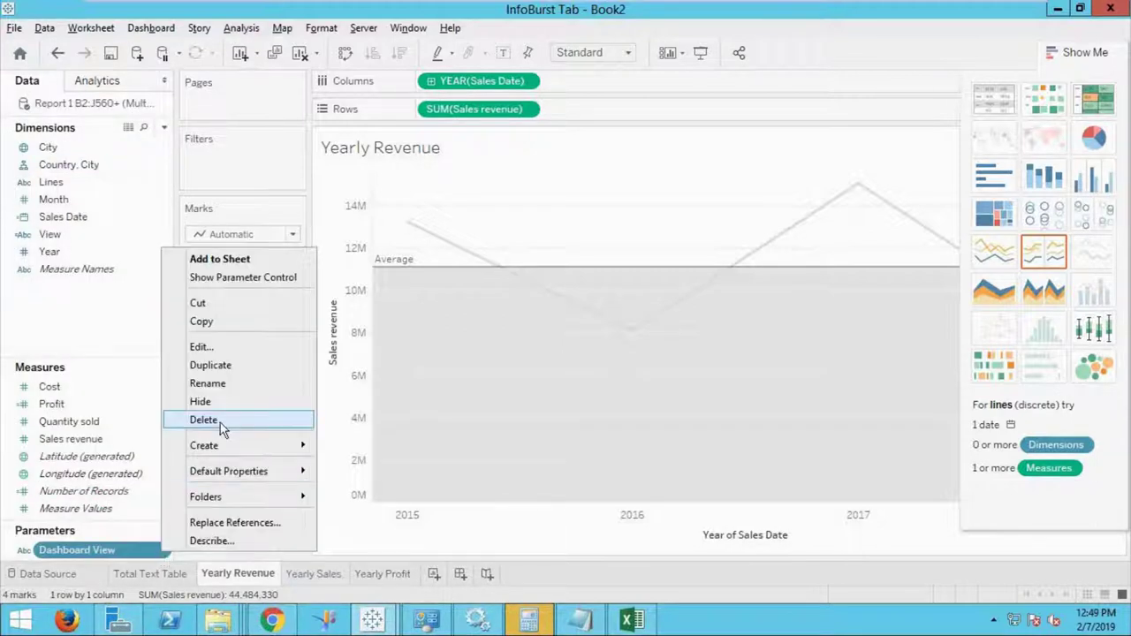
pyautogui.click(230, 348)
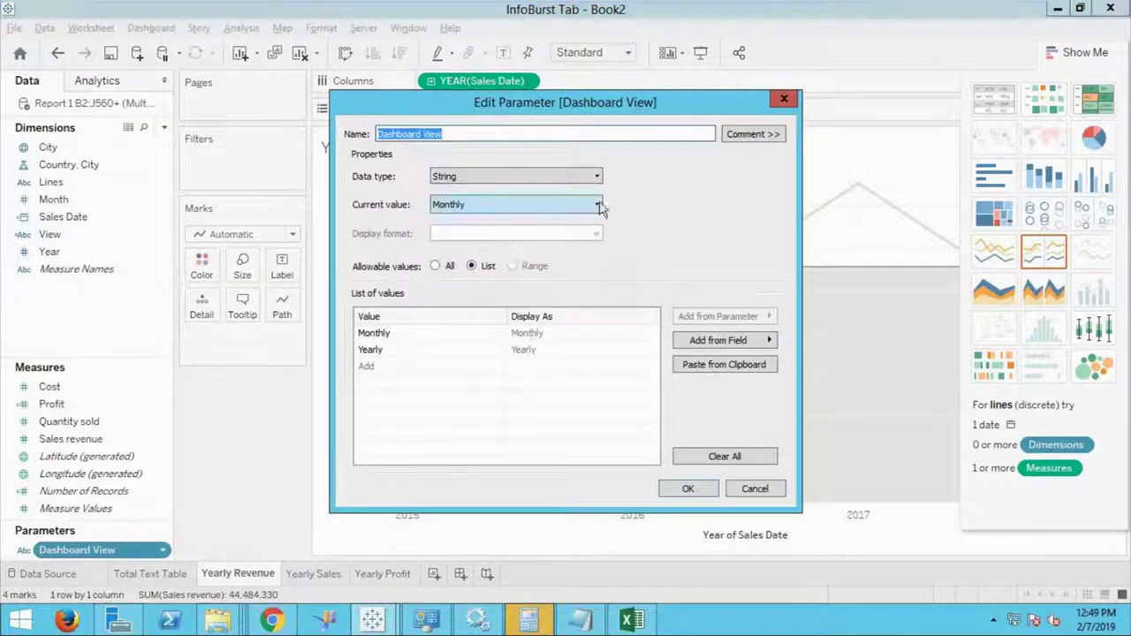
pyautogui.click(599, 205)
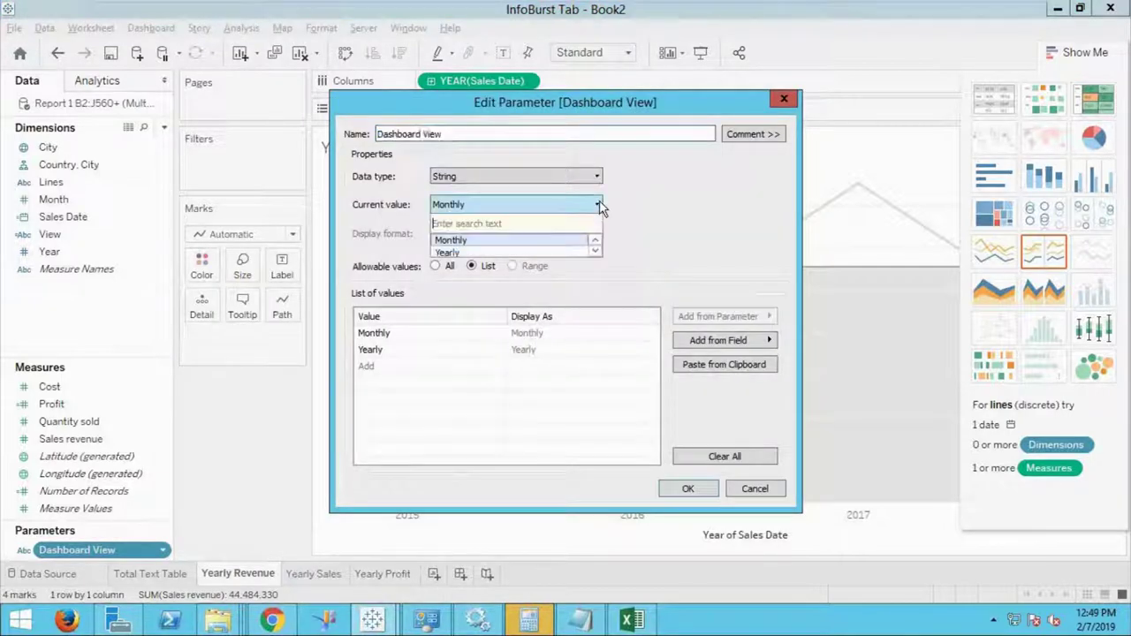
pyautogui.click(533, 253)
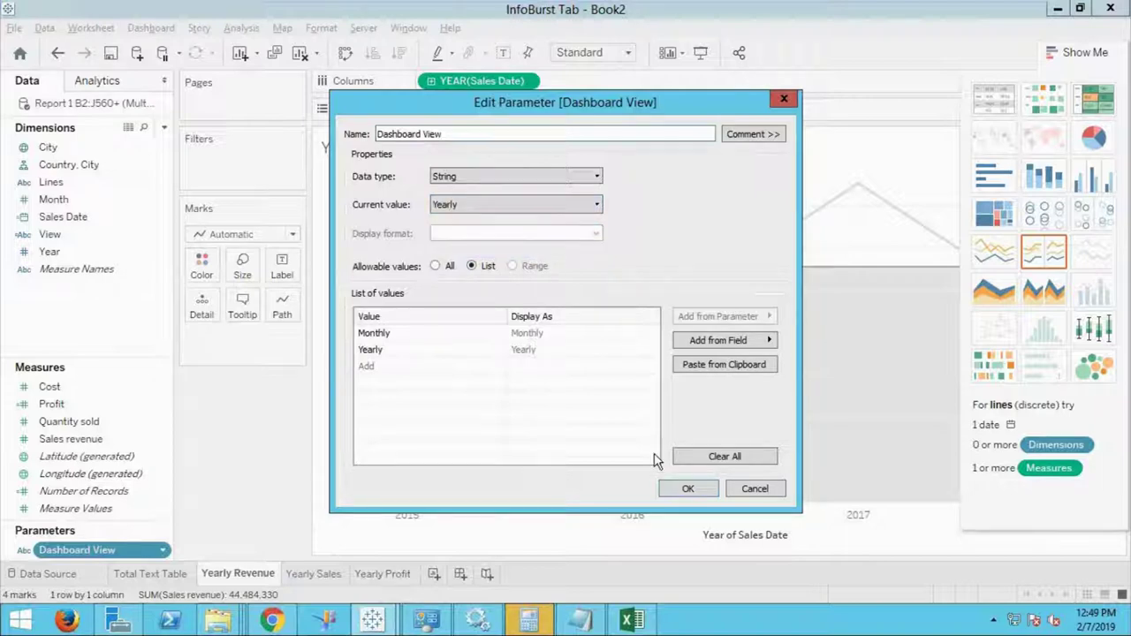
pyautogui.click(687, 489)
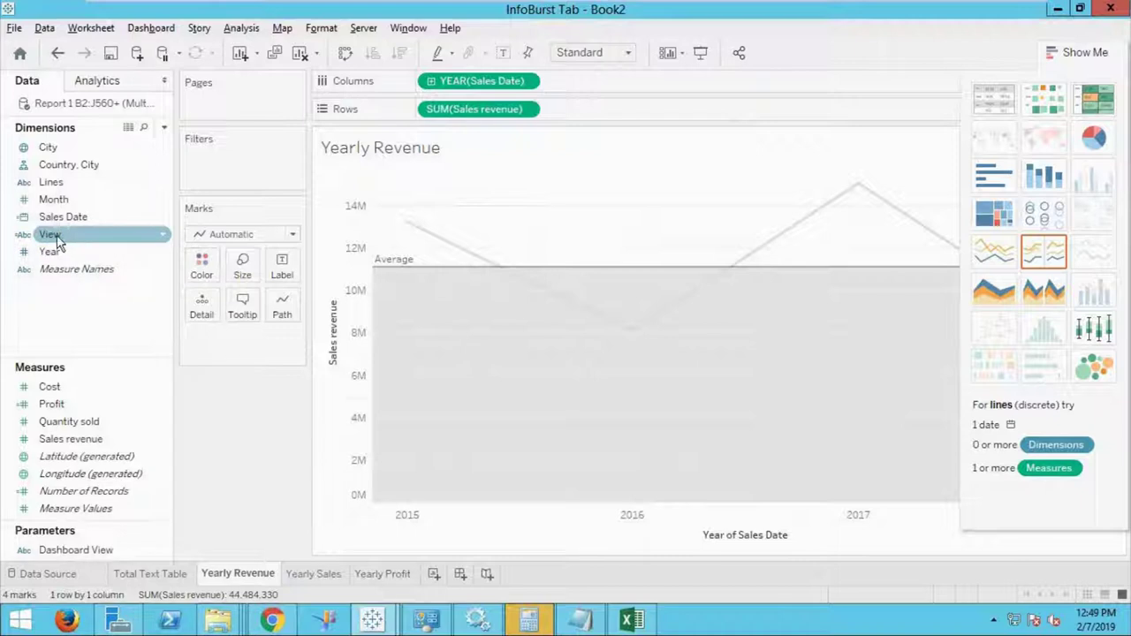
# Filter the Yearly Revenue sheet on View to keep only Yearly.
pyautogui.moveTo(59, 235); pyautogui.dragTo(235, 158)
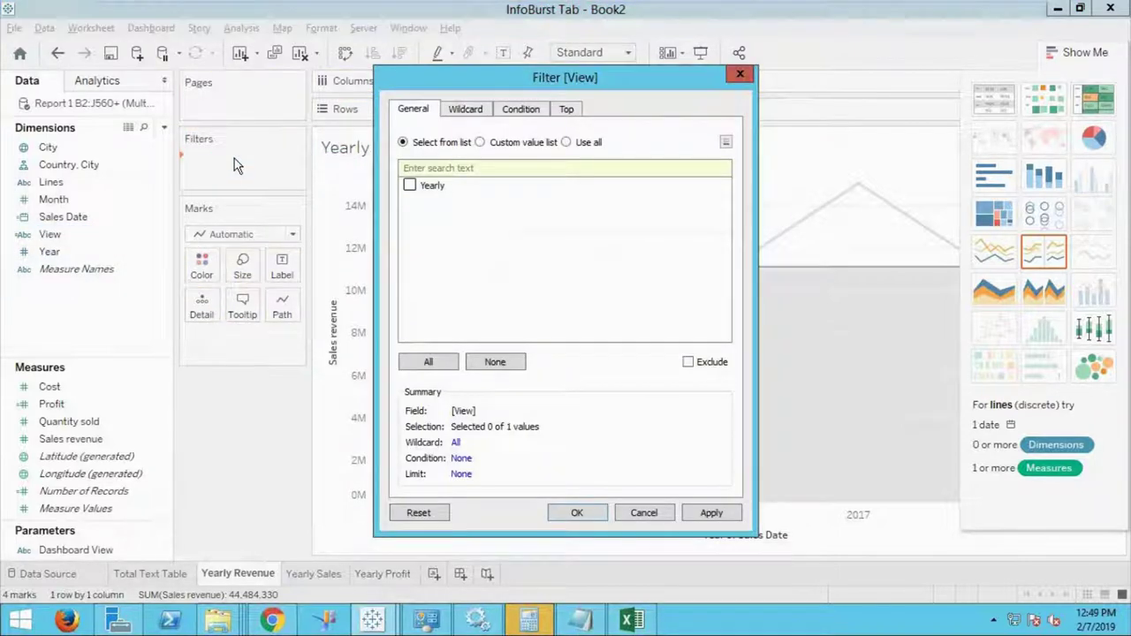
pyautogui.click(414, 192)
pyautogui.click(578, 514)
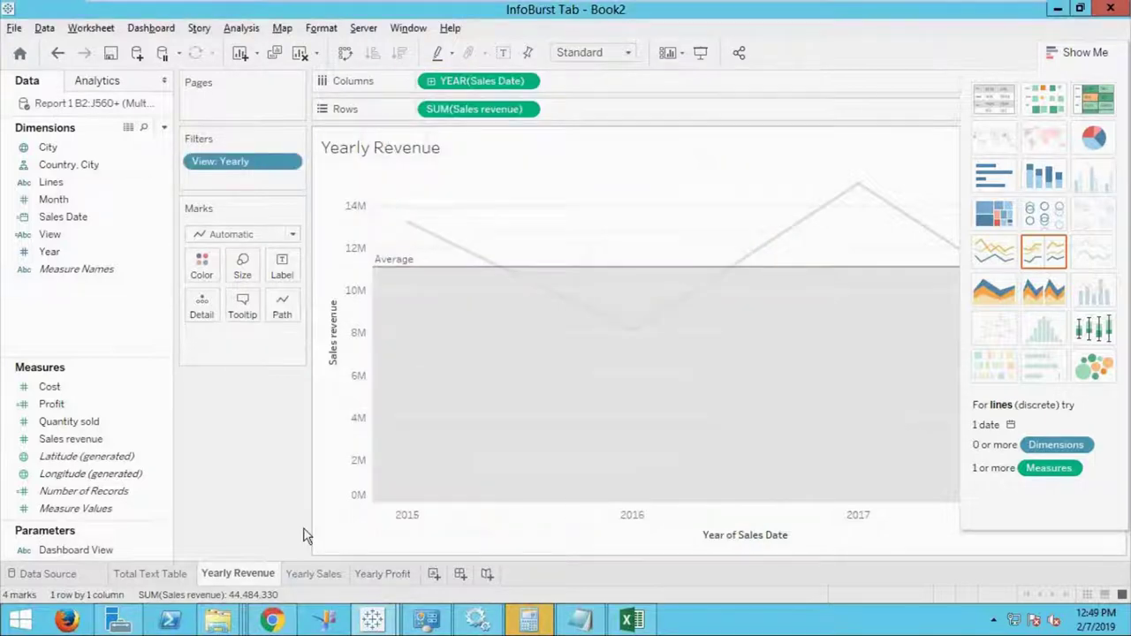
# Filter the Yearly Sales sheet on View to keep only Yearly.
pyautogui.click(313, 576)
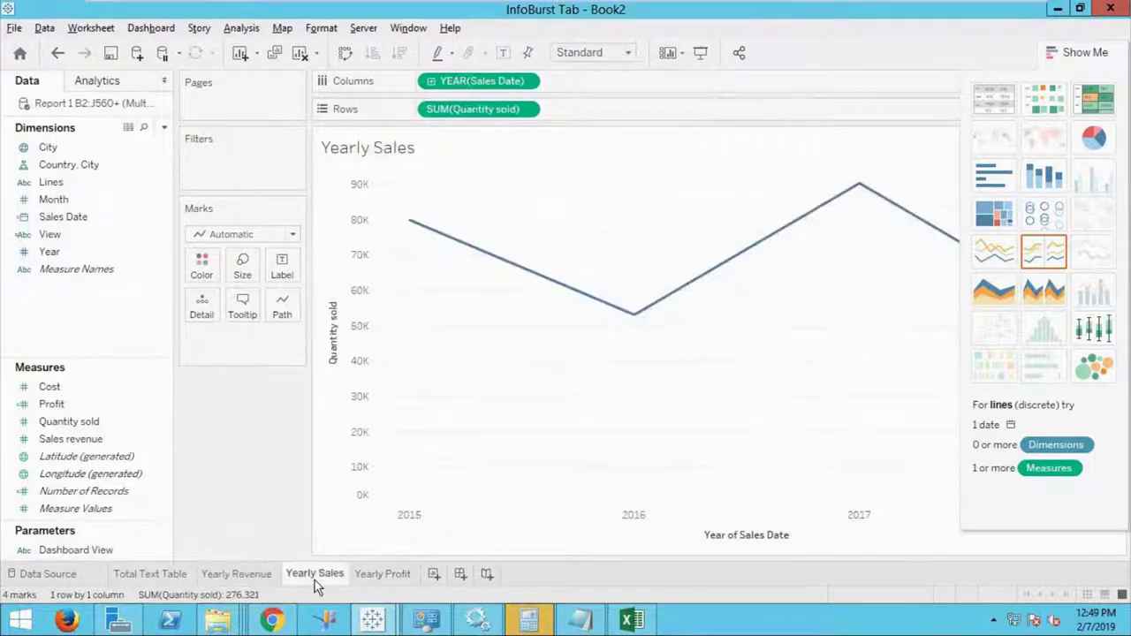
pyautogui.click(49, 234)
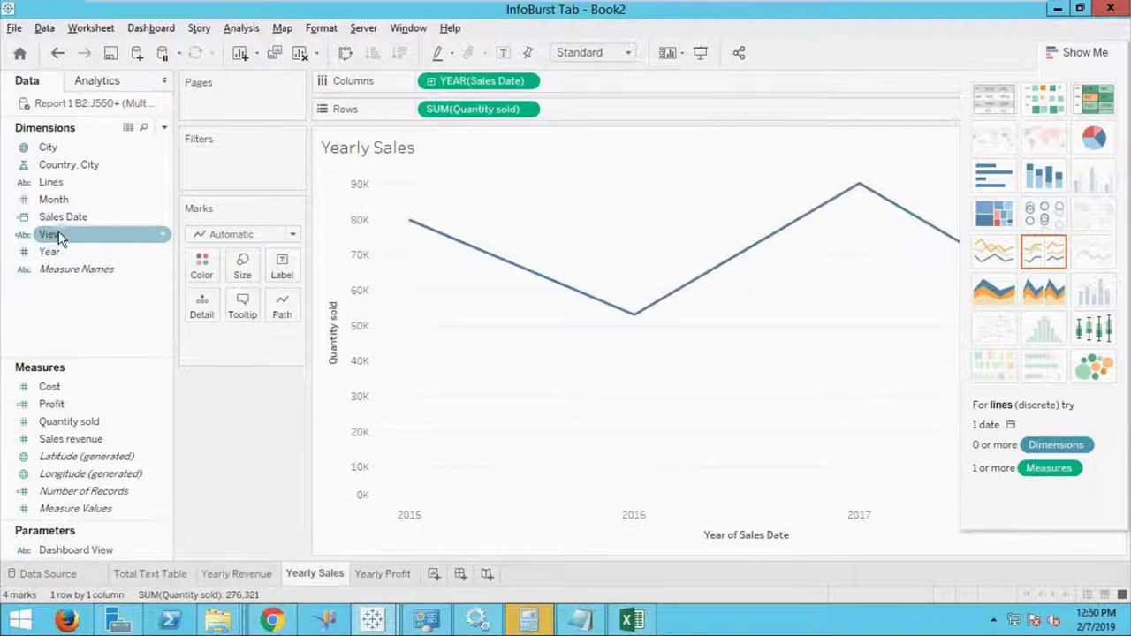
pyautogui.moveTo(59, 238); pyautogui.dragTo(232, 141)
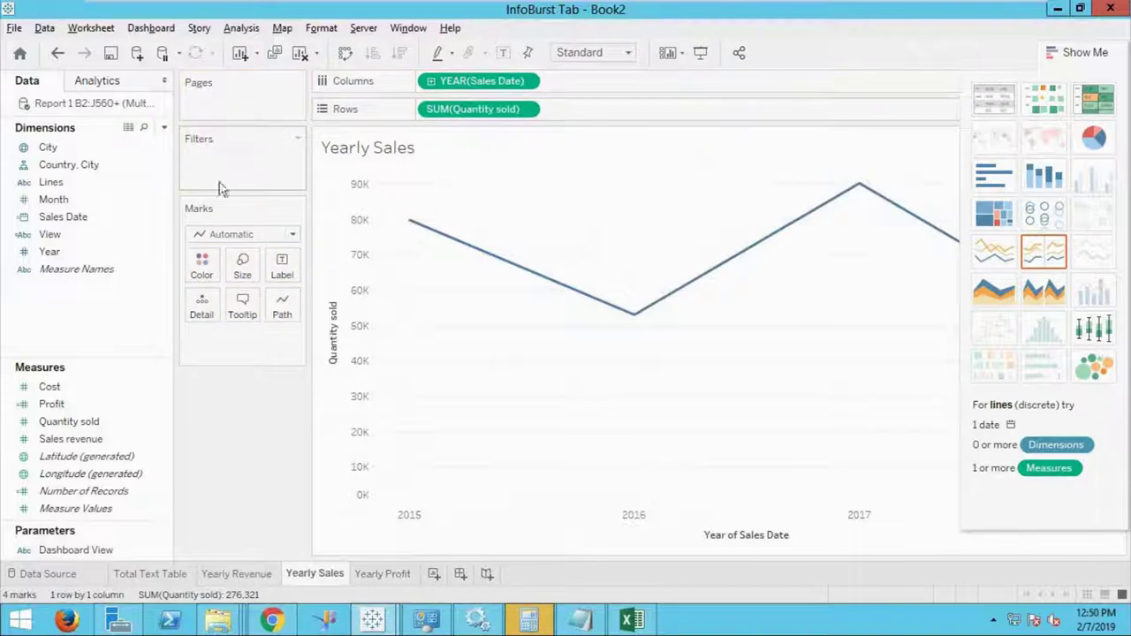
pyautogui.moveTo(81, 236); pyautogui.dragTo(215, 182)
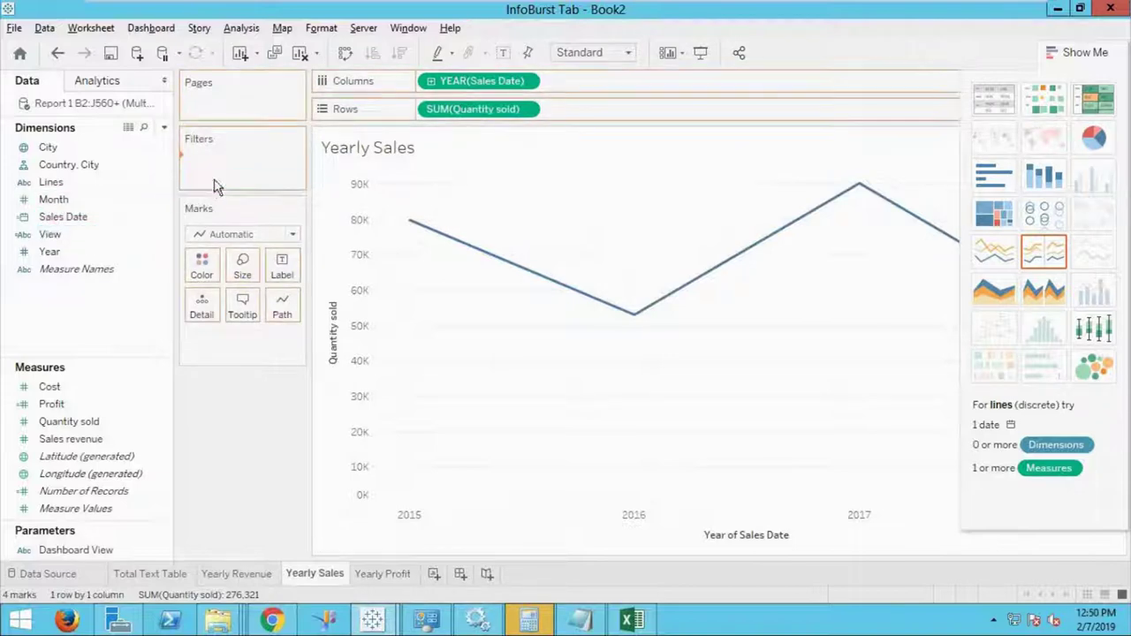
pyautogui.click(410, 185)
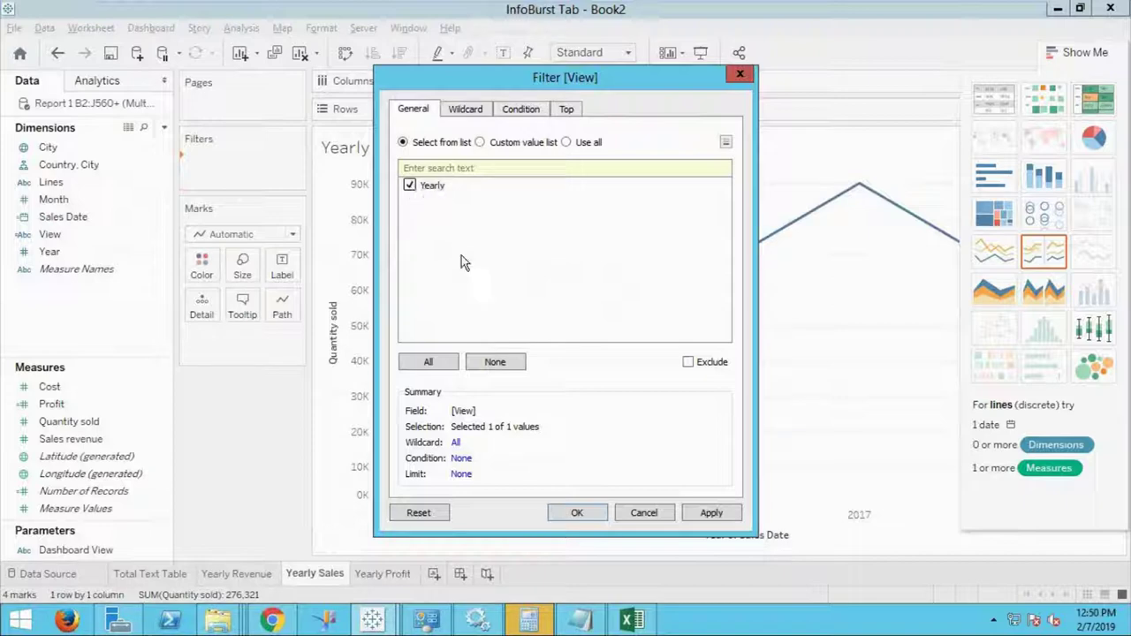
pyautogui.click(577, 515)
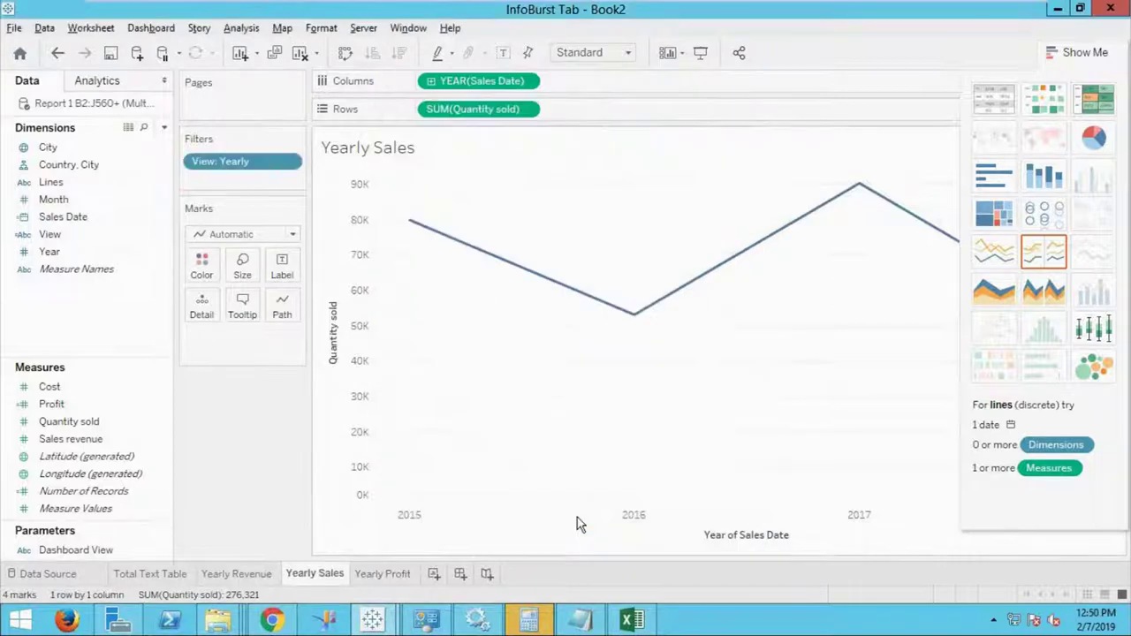
# Filter the Yearly Profit sheet on View to keep only Yearly.
pyautogui.click(385, 577)
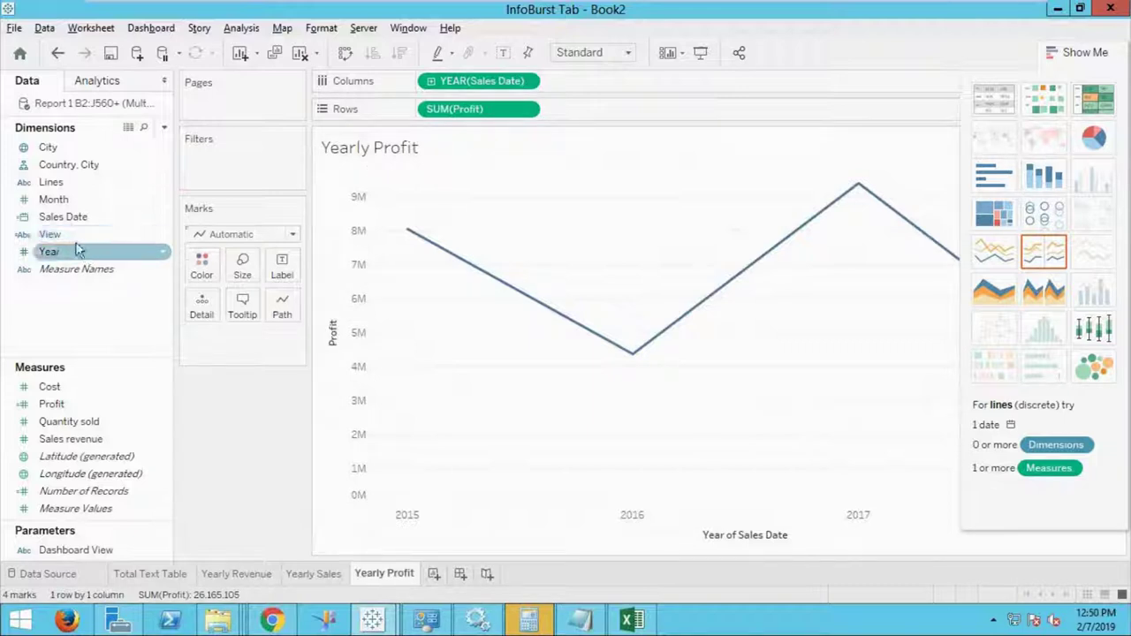
pyautogui.moveTo(73, 238); pyautogui.dragTo(222, 173)
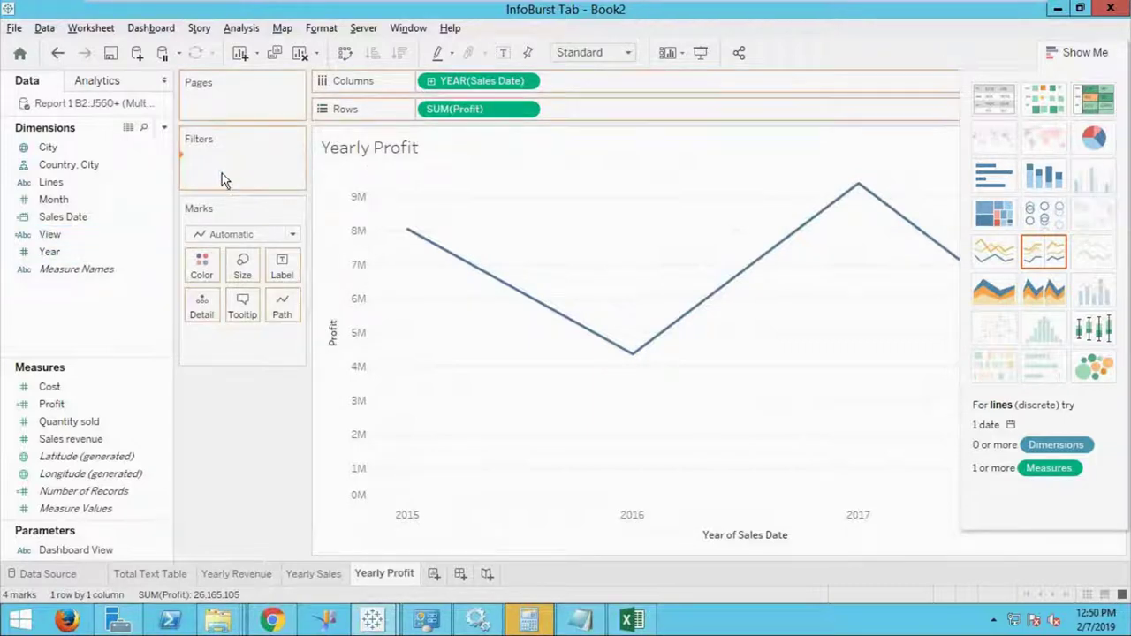
pyautogui.click(409, 186)
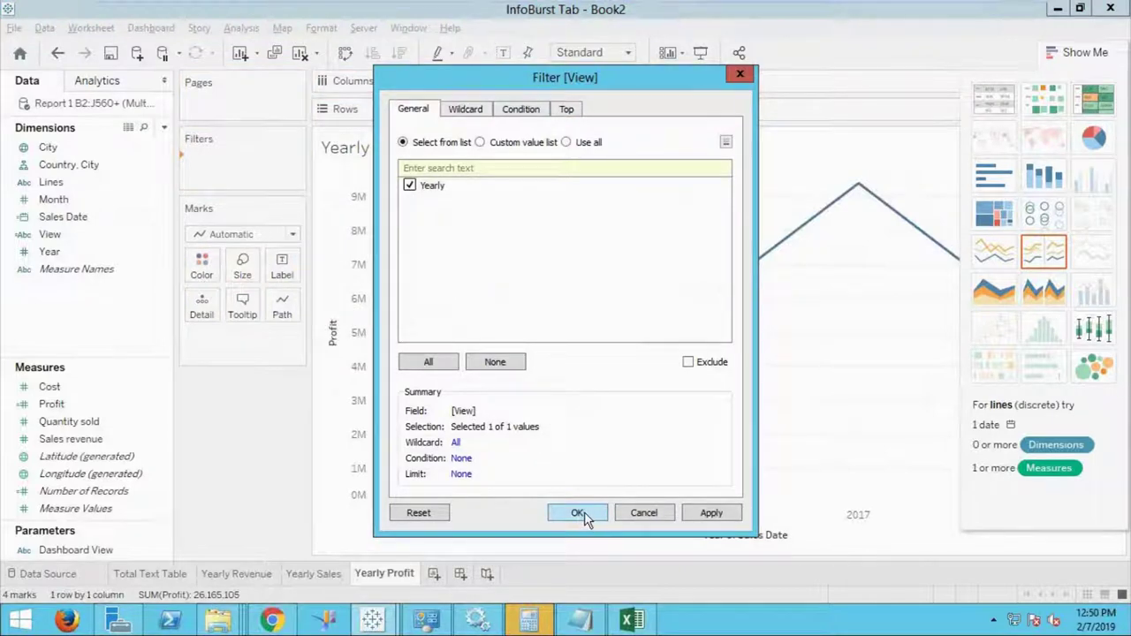
pyautogui.click(579, 514)
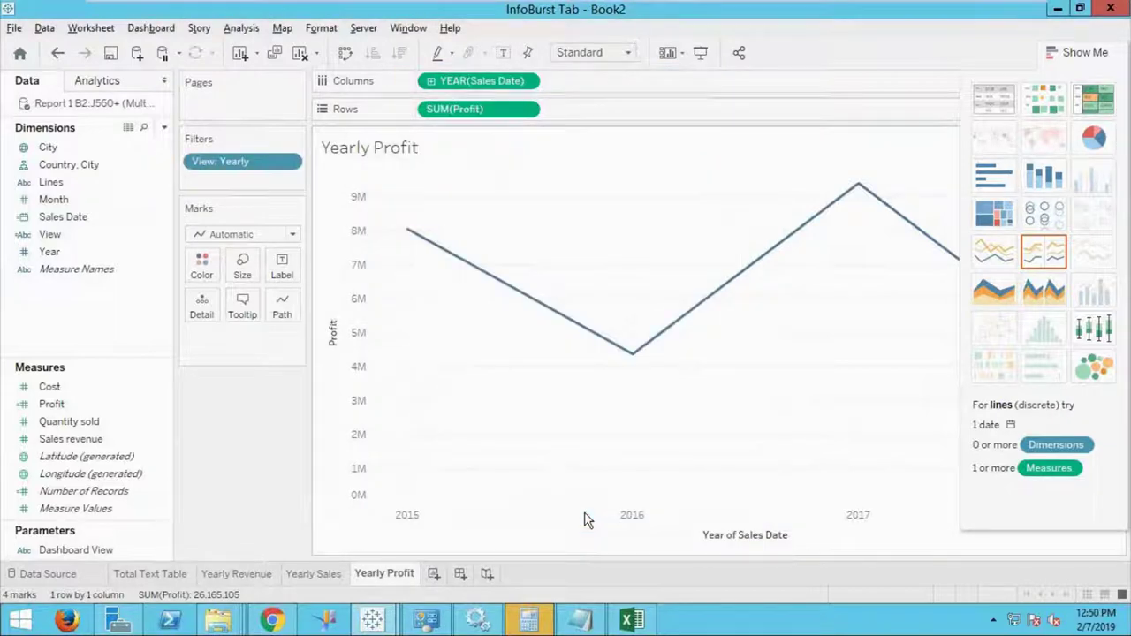
# Show the Dashboard View parameter control on the Yearly Profit sheet and hide Show Me.
pyautogui.click(164, 556)
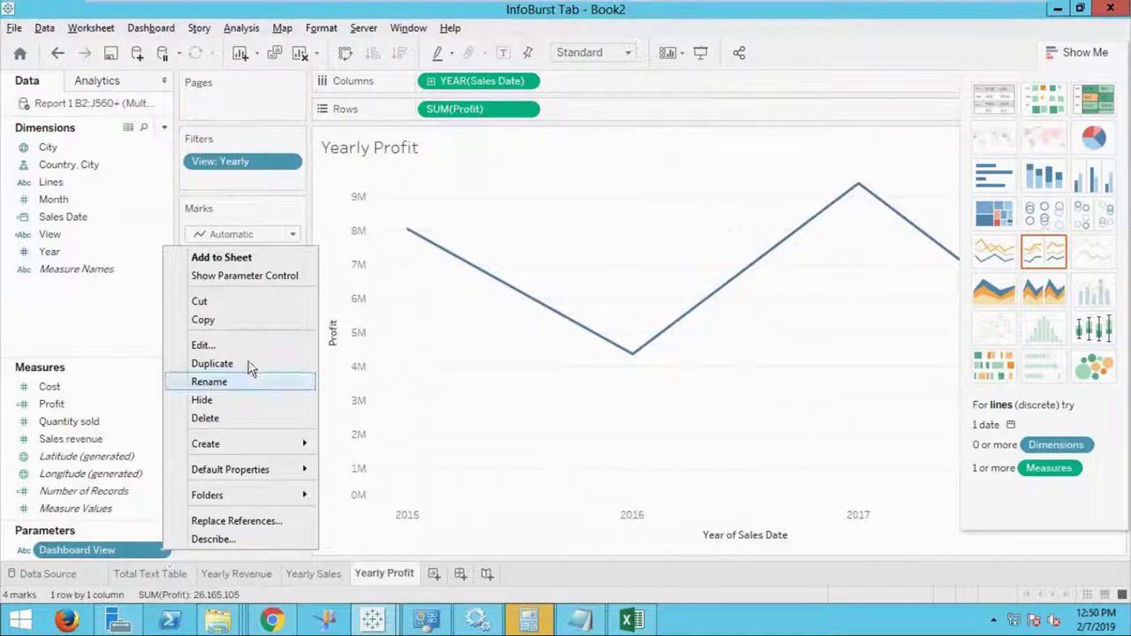
pyautogui.click(264, 280)
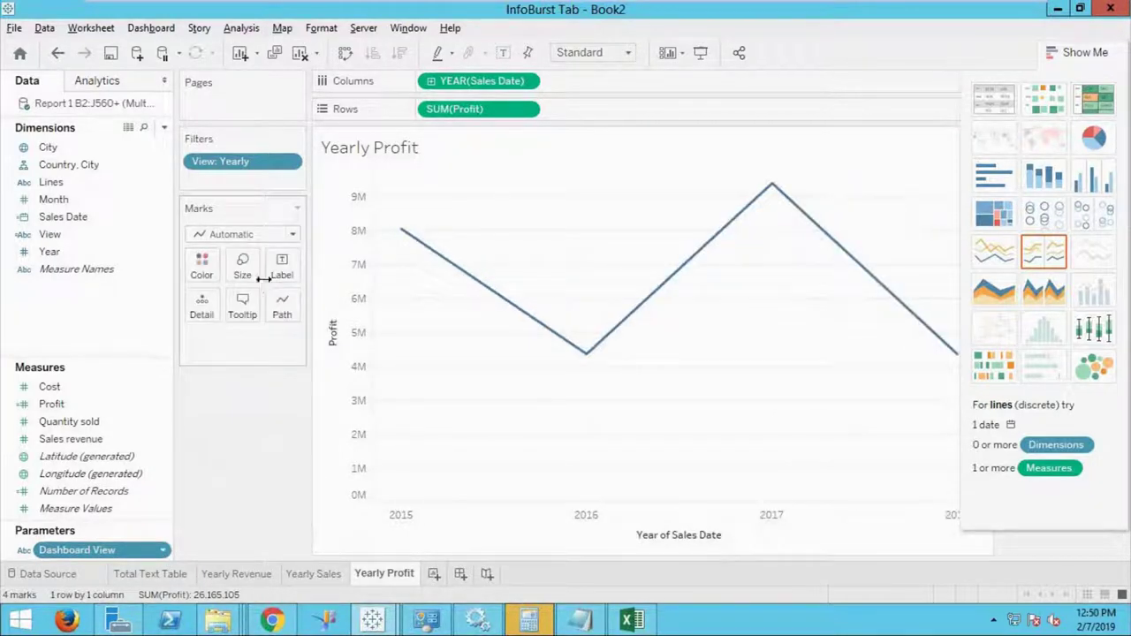
pyautogui.click(1078, 53)
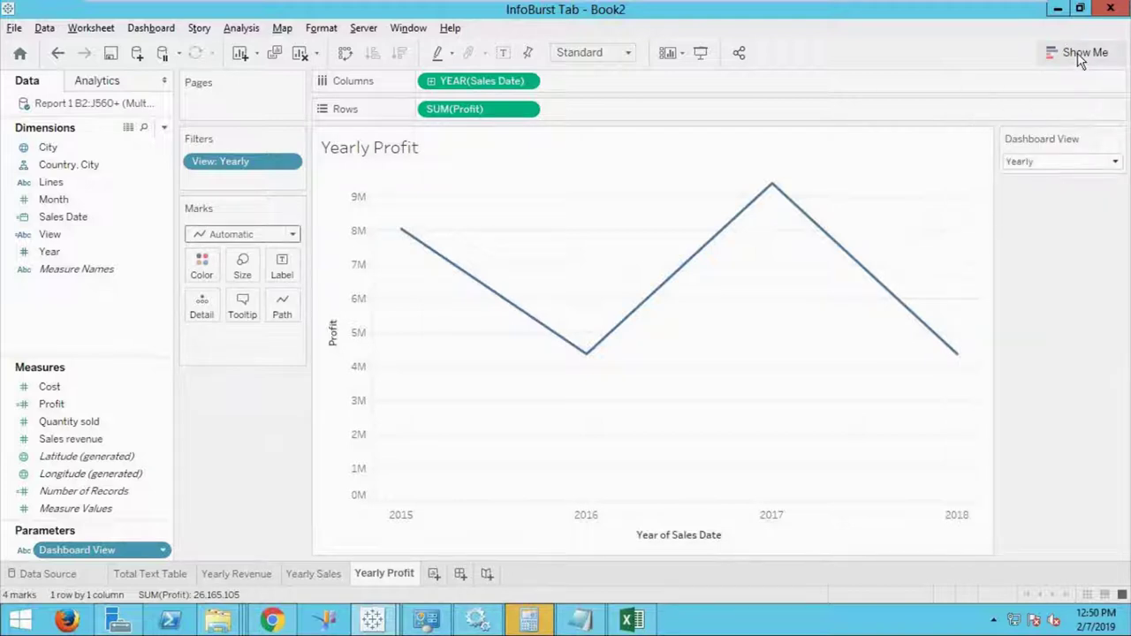
# Display the control as a Single Value List, test Monthly, then leave it on Yearly.
pyautogui.moveTo(1118, 144)
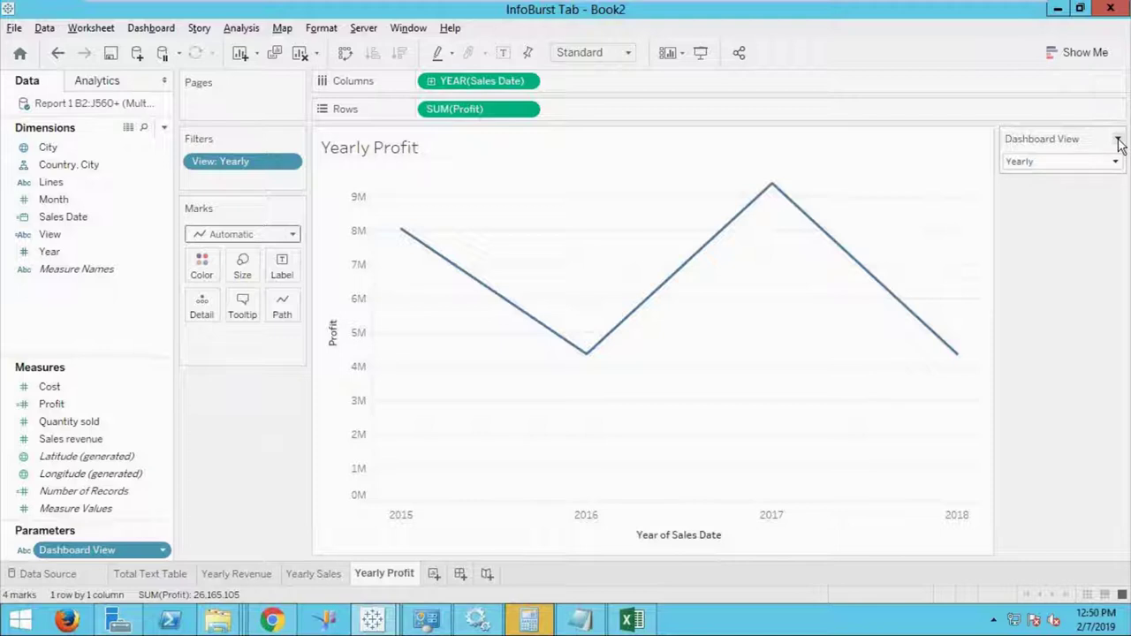
pyautogui.click(1118, 143)
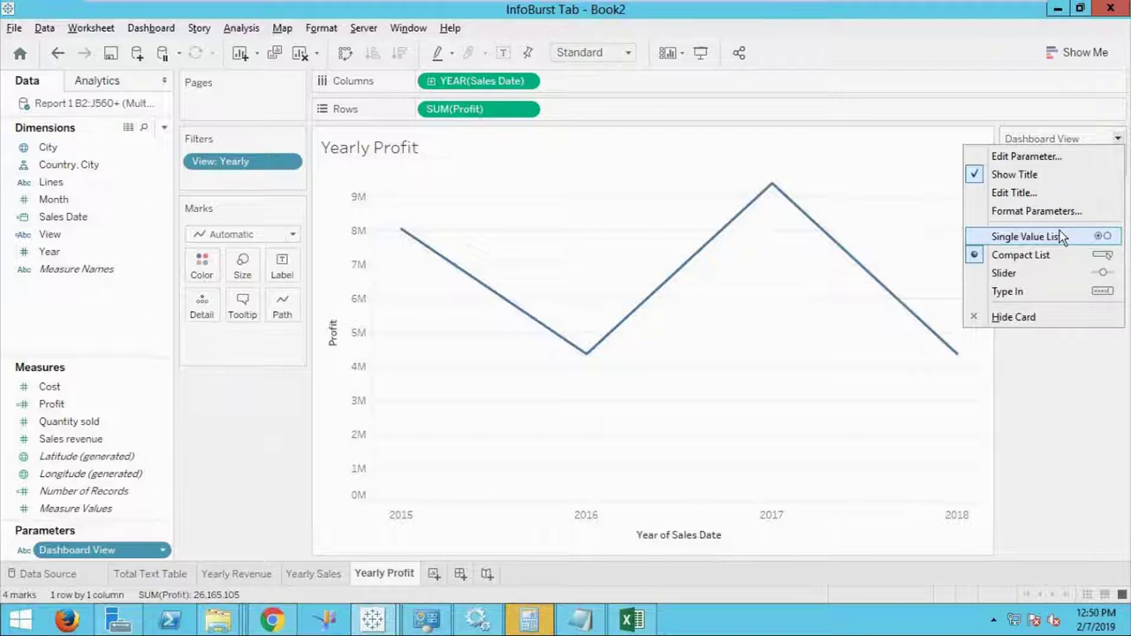
pyautogui.click(1063, 238)
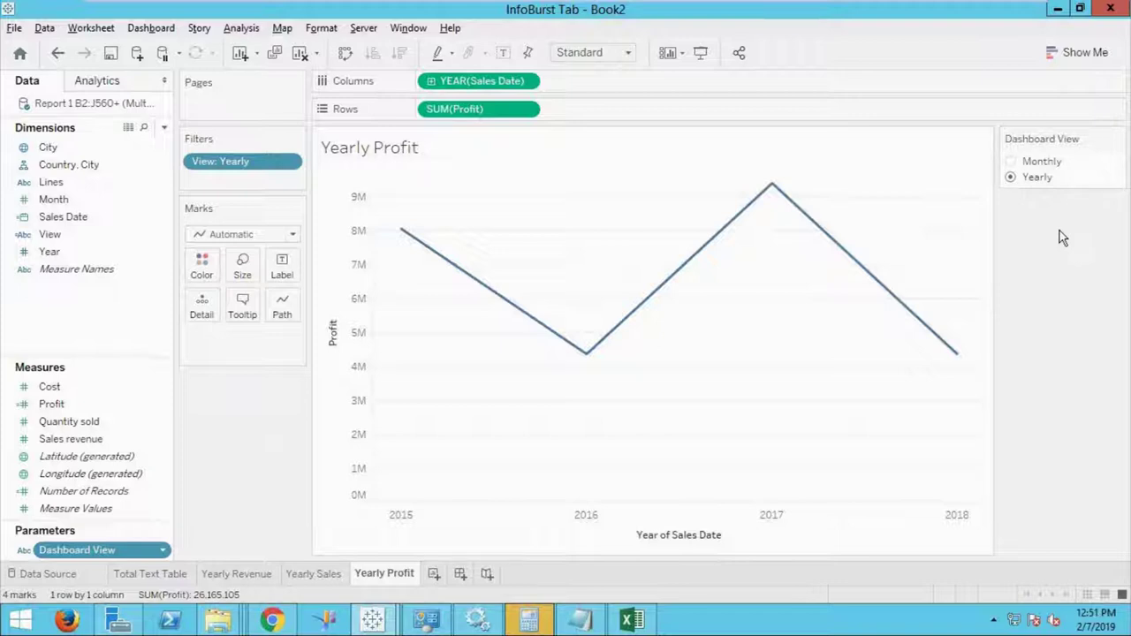
pyautogui.click(1011, 163)
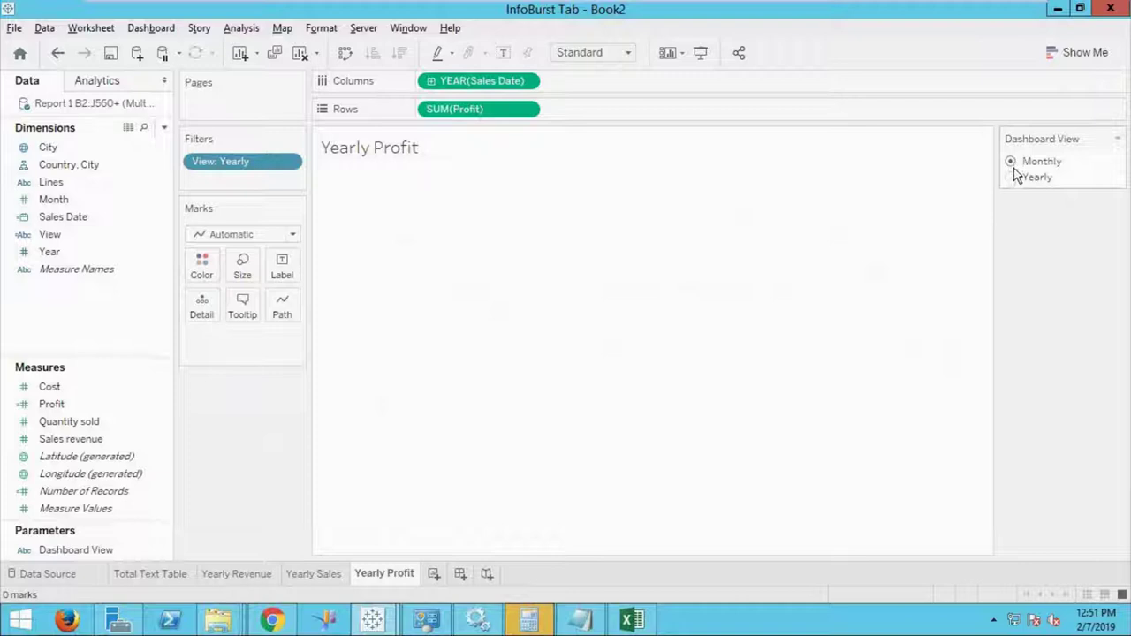
pyautogui.click(1011, 178)
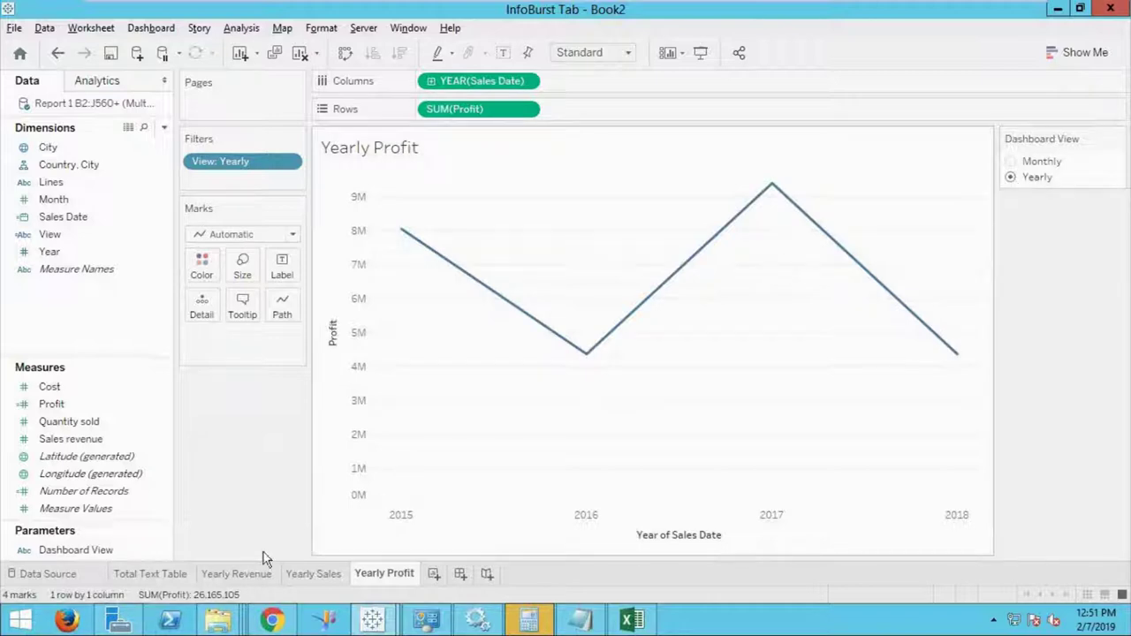
# Duplicate the Yearly Revenue sheet and switch its Sales Date to monthly detail.
pyautogui.rightClick(250, 577)
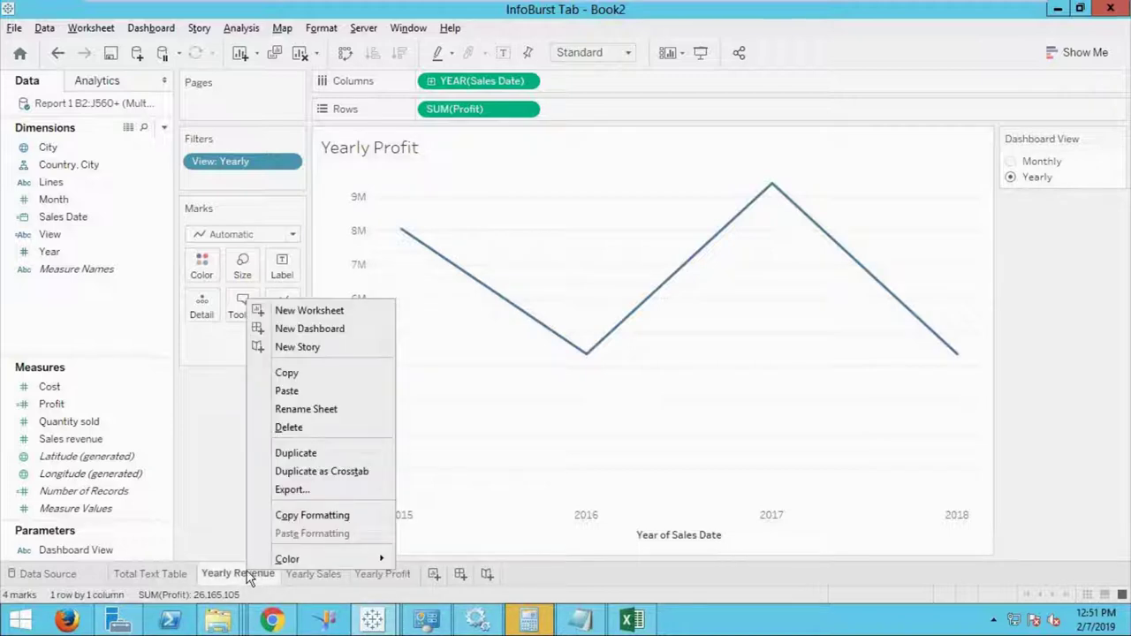
pyautogui.click(320, 454)
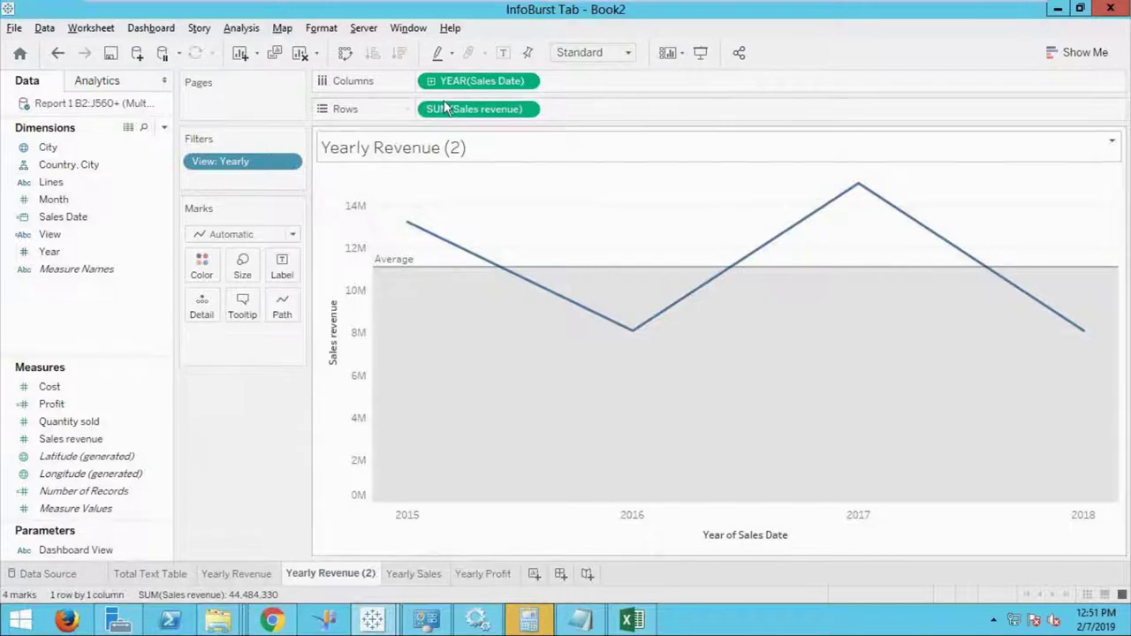
pyautogui.click(525, 80)
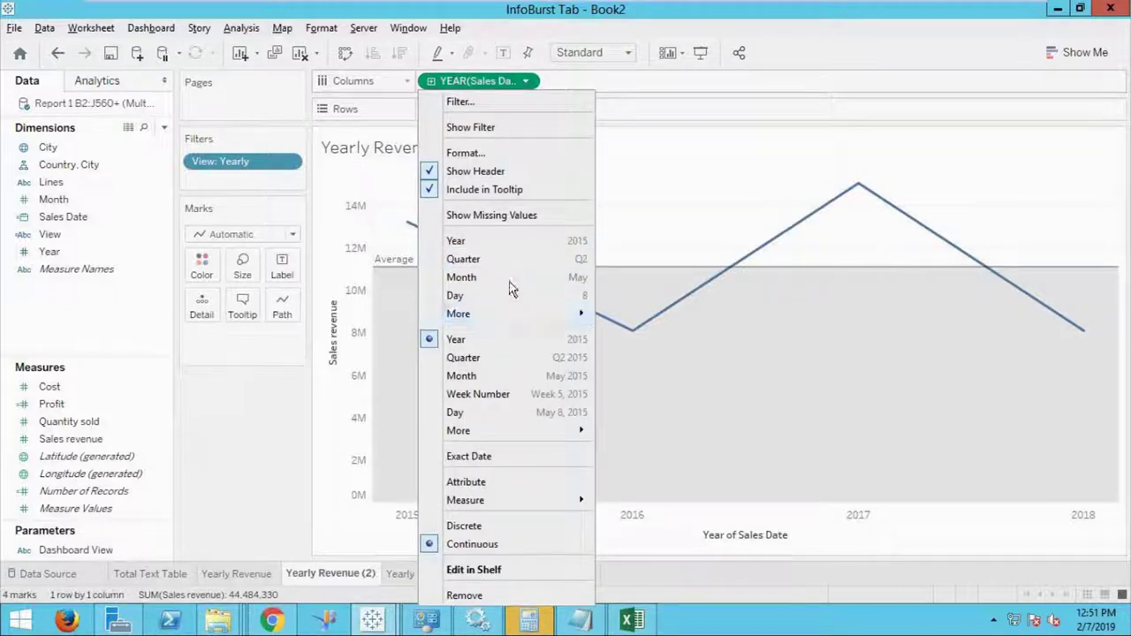
pyautogui.press('Escape')
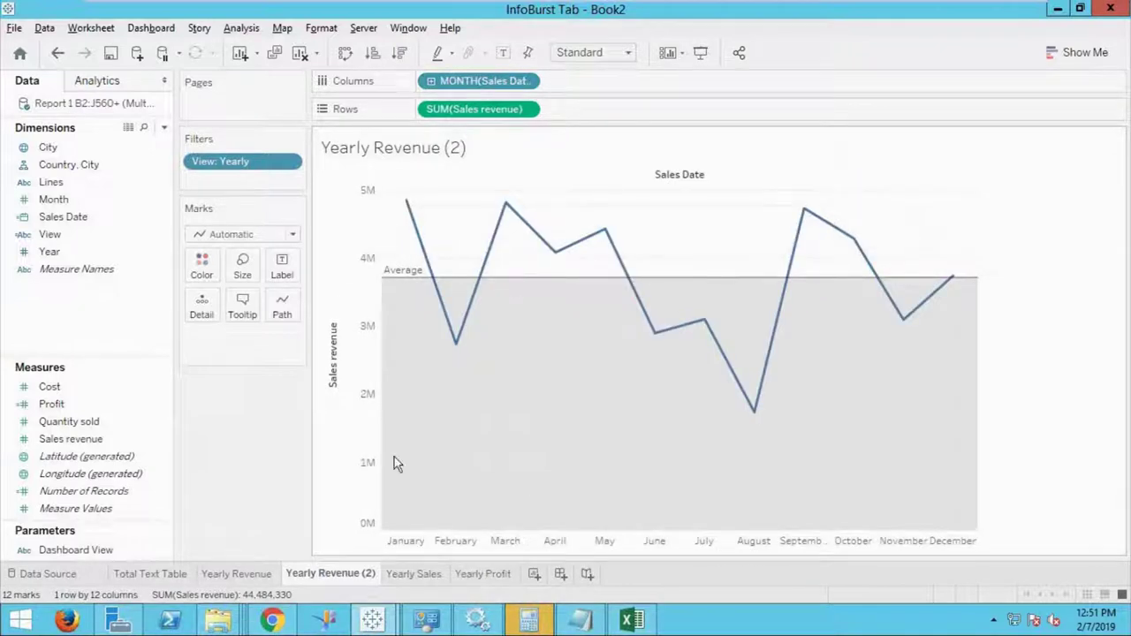
# Rename the duplicated sheet to 'Monthly Revenue'.
pyautogui.doubleClick(331, 575)
pyautogui.moveTo(316, 572); pyautogui.dragTo(261, 583)
pyautogui.write('Monthly')
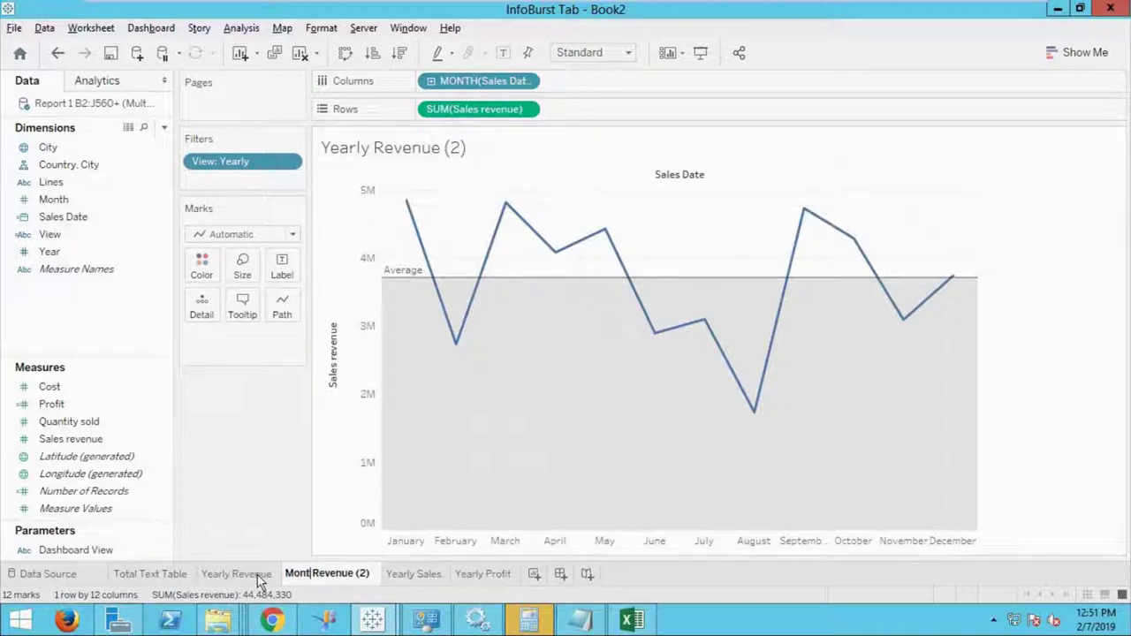
pyautogui.click(380, 575)
pyautogui.press('BackSpace')
pyautogui.press('BackSpace')
pyautogui.press('BackSpace')
pyautogui.press('BackSpace')
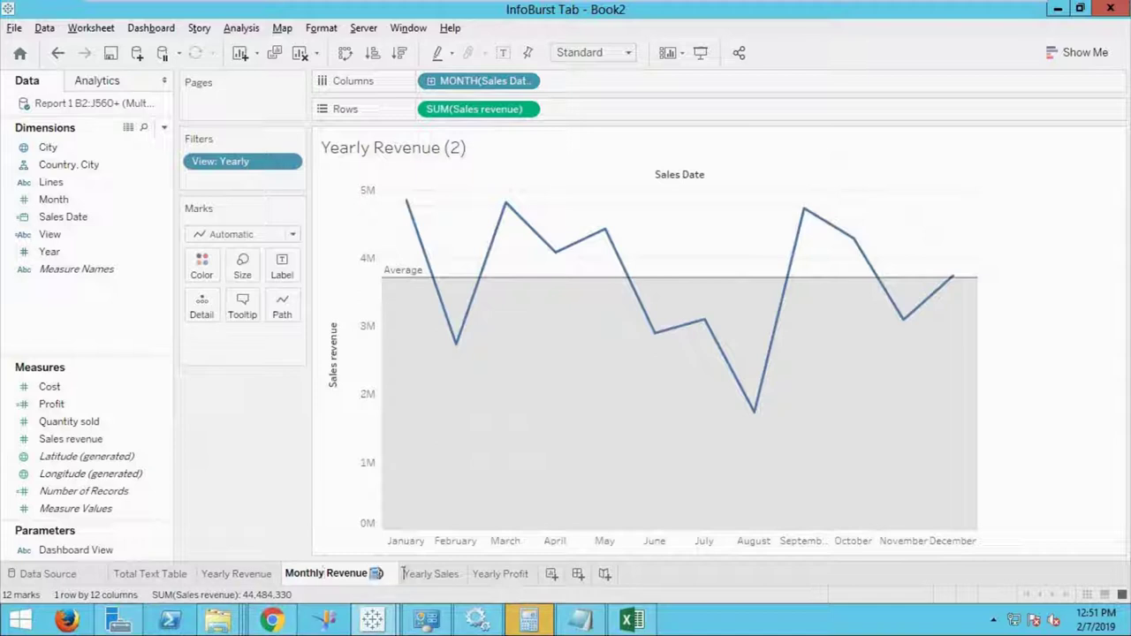
pyautogui.press('Return')
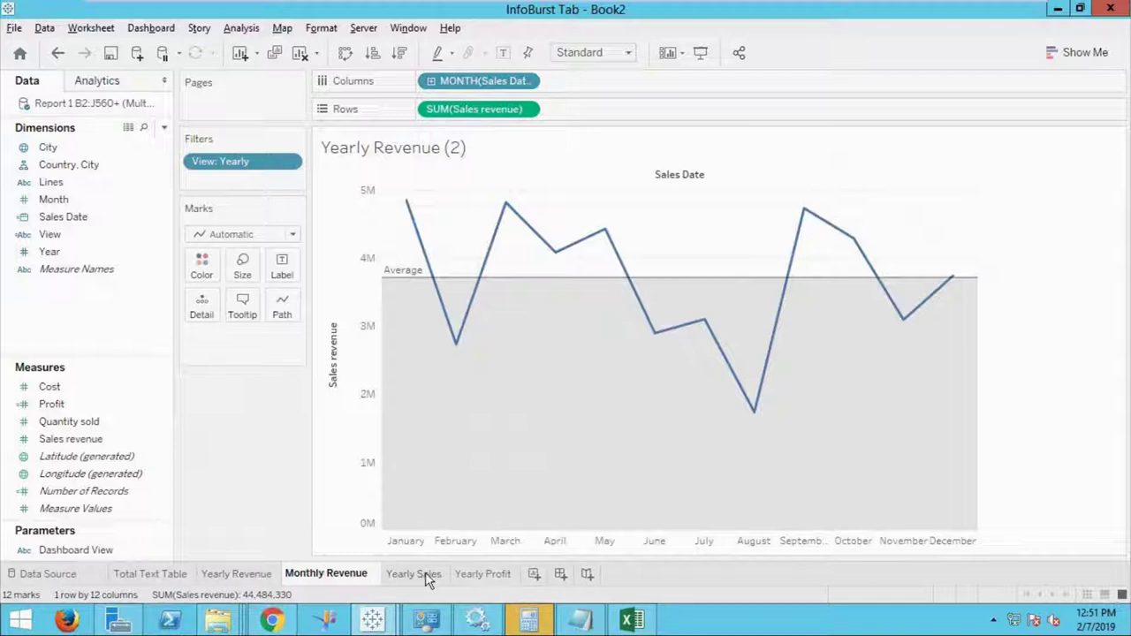
# Duplicate Yearly Sales and chart quantity sold by MONTH(Sales Date).
pyautogui.rightClick(425, 572)
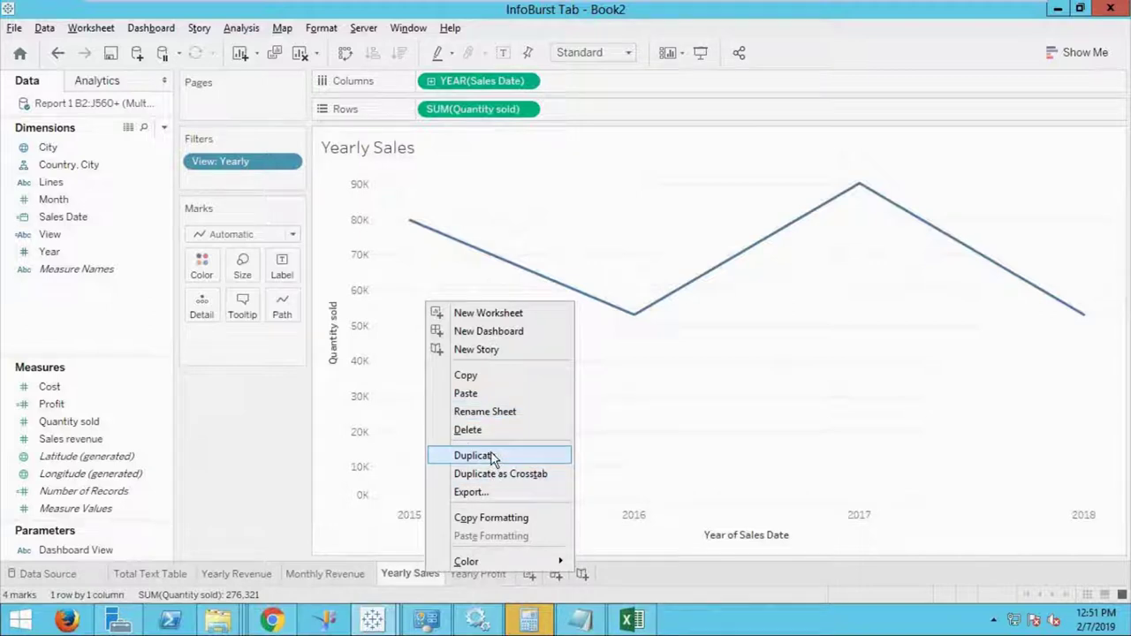
pyautogui.click(494, 456)
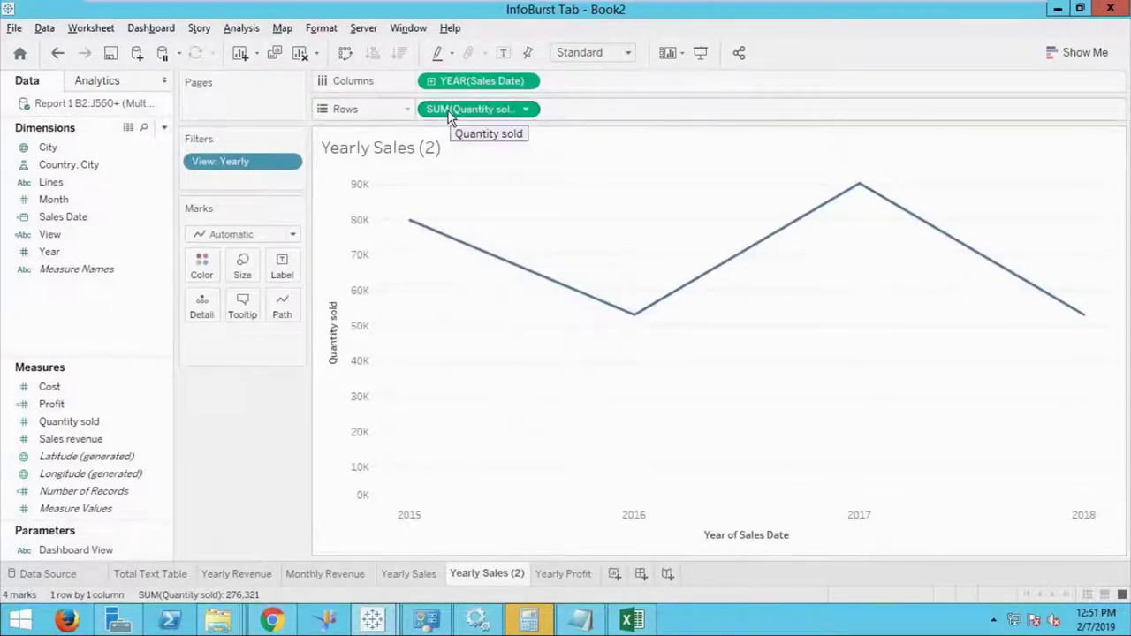
pyautogui.click(526, 82)
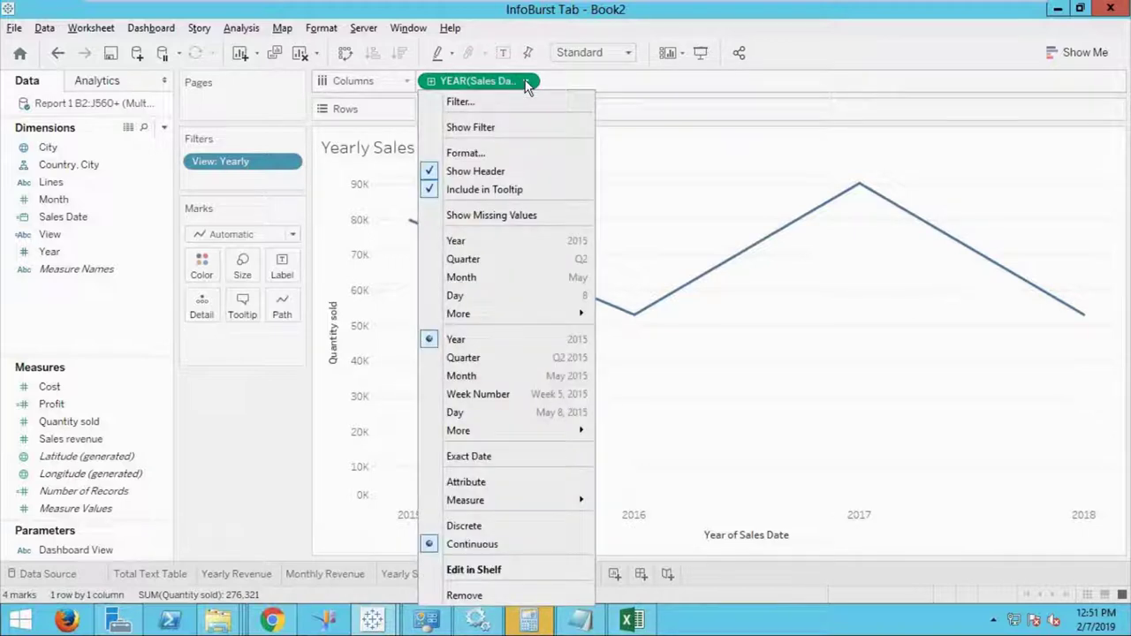
pyautogui.click(492, 277)
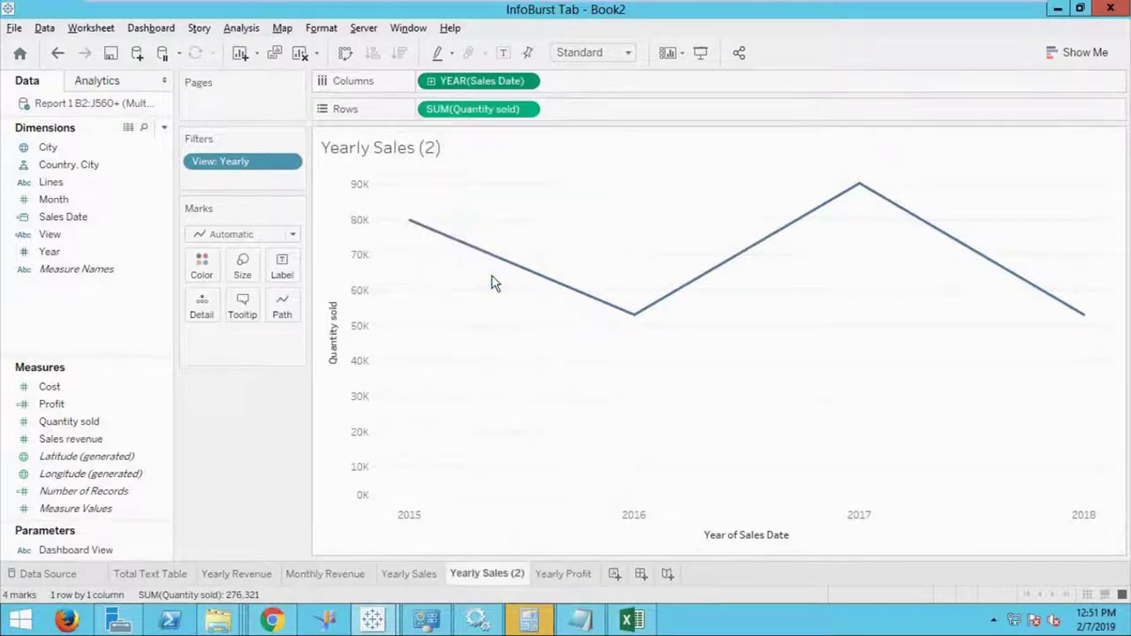
# Rename the copied sheet to 'Monthly Sales'.
pyautogui.doubleClick(517, 574)
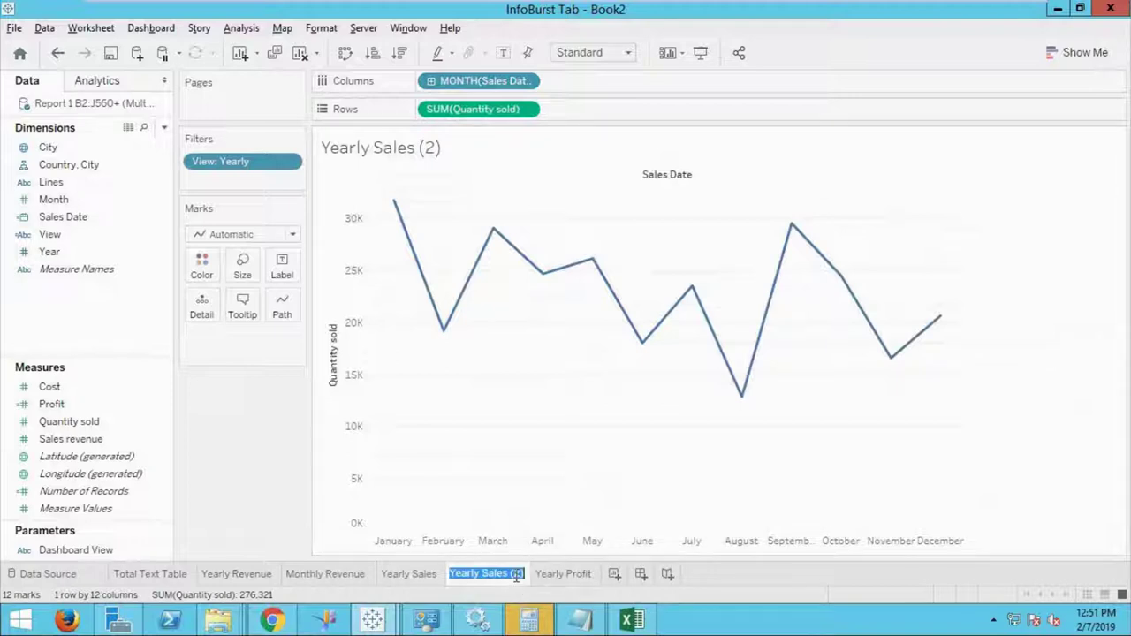
pyautogui.click(471, 574)
pyautogui.press('BackSpace')
pyautogui.press('BackSpace')
pyautogui.press('BackSpace')
pyautogui.press('BackSpace')
pyautogui.write('Month')
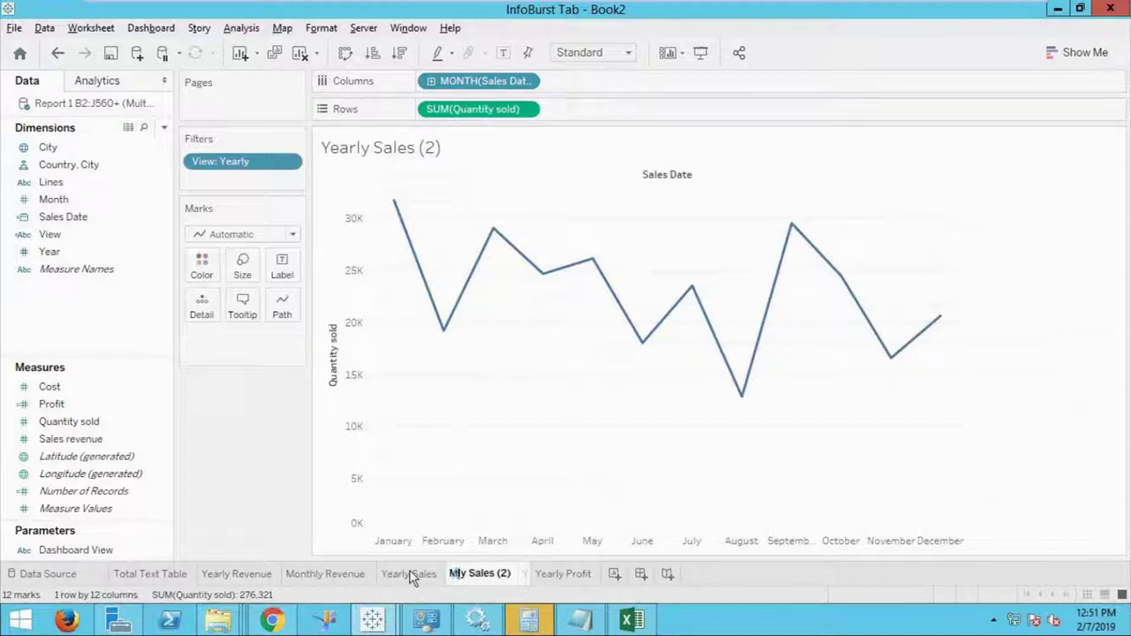
pyautogui.moveTo(519, 573); pyautogui.dragTo(536, 574)
pyautogui.press('BackSpace')
pyautogui.click(575, 578)
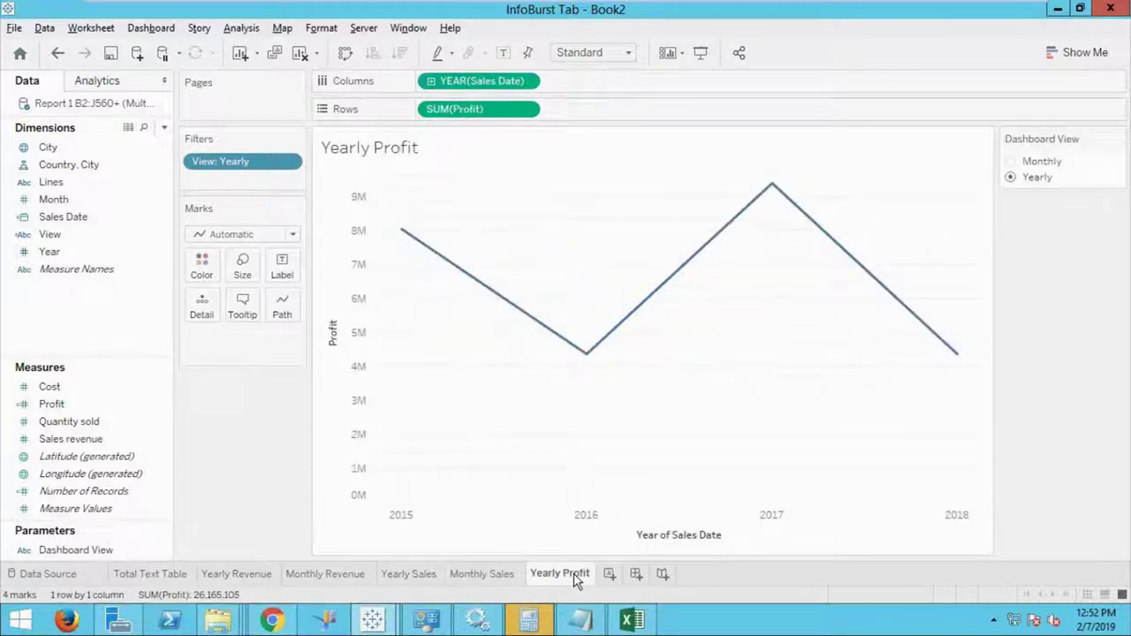
pyautogui.rightClick(576, 578)
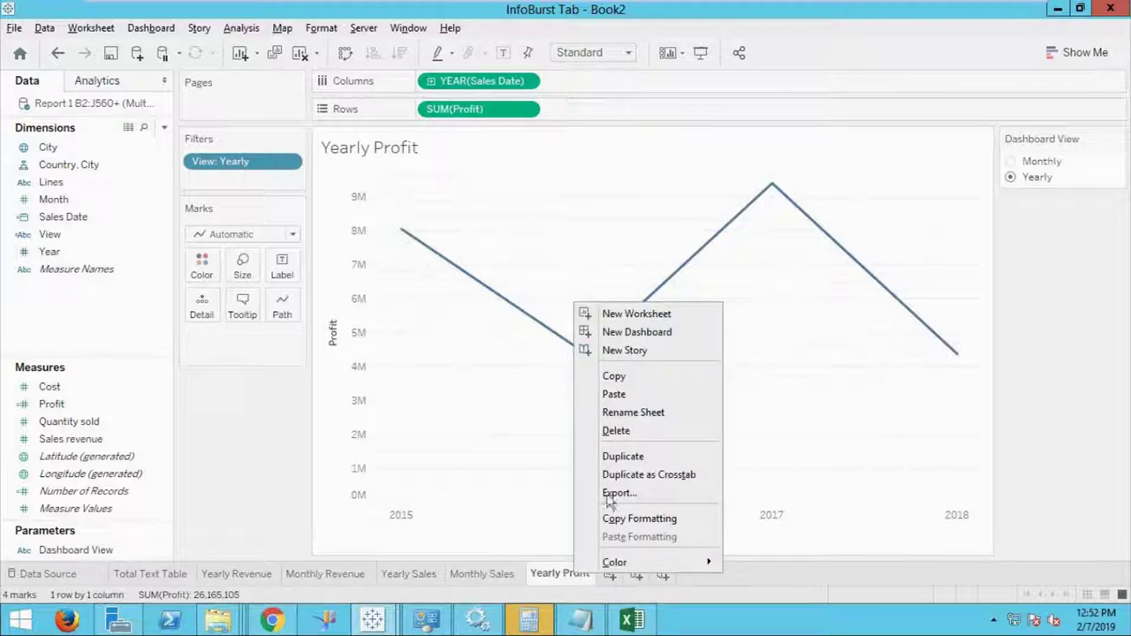
# Duplicate Yearly Profit and set its Sales Date to Month.
pyautogui.click(634, 459)
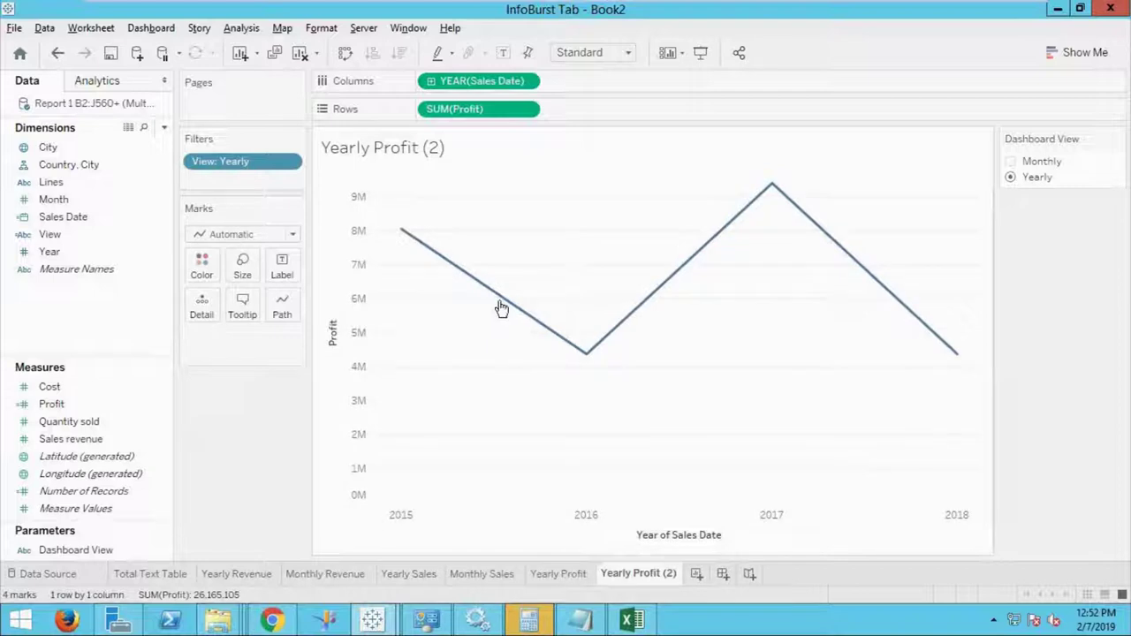
pyautogui.click(526, 81)
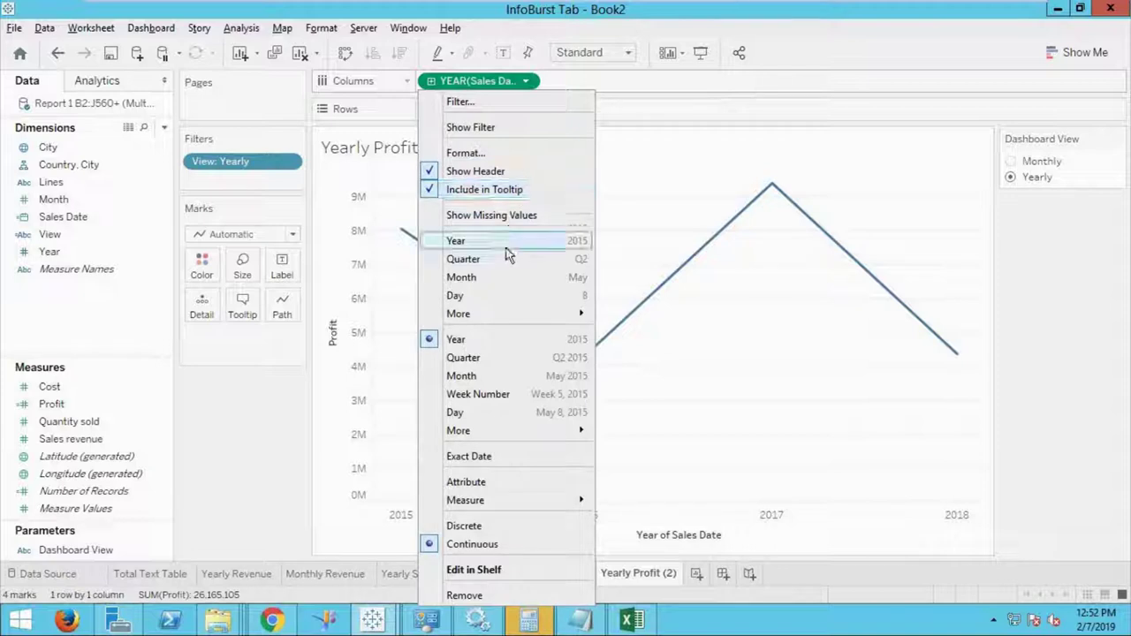
pyautogui.press('Escape')
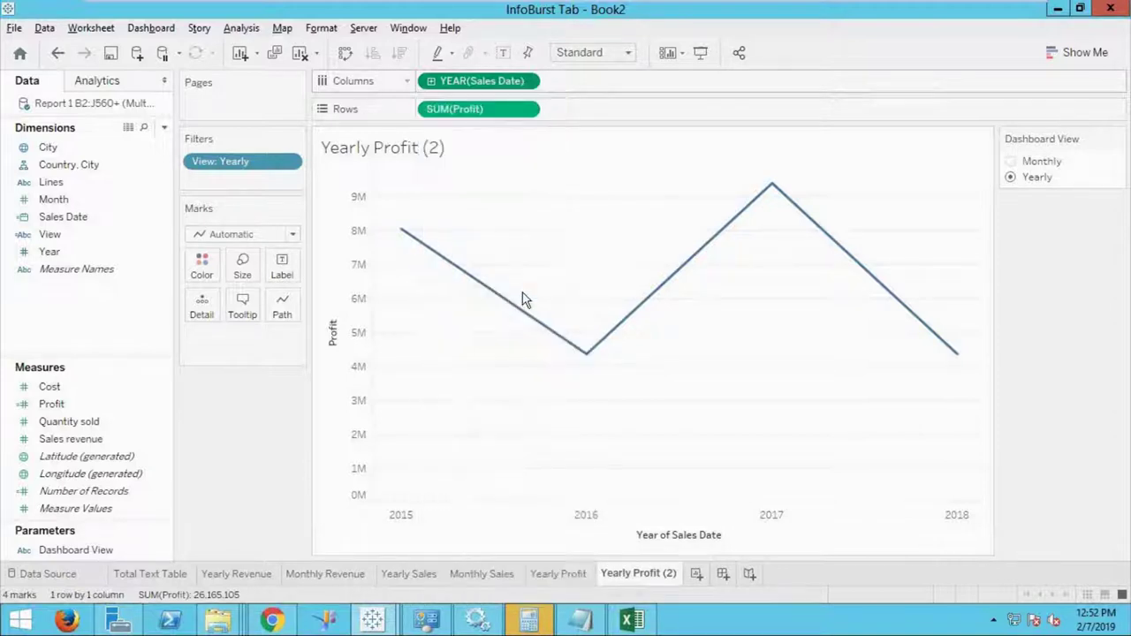
# Rename the copied sheet to 'Monthly Profit', removing the (2) suffix.
pyautogui.doubleClick(637, 574)
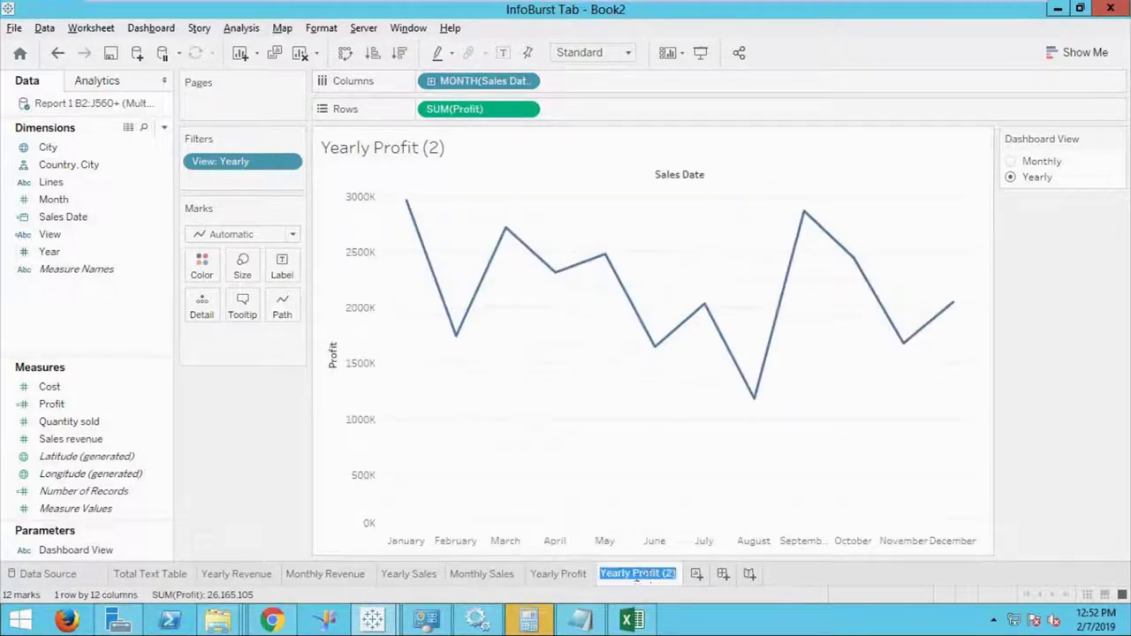
pyautogui.moveTo(614, 573); pyautogui.dragTo(573, 568)
pyautogui.write('Month')
pyautogui.press('Return')
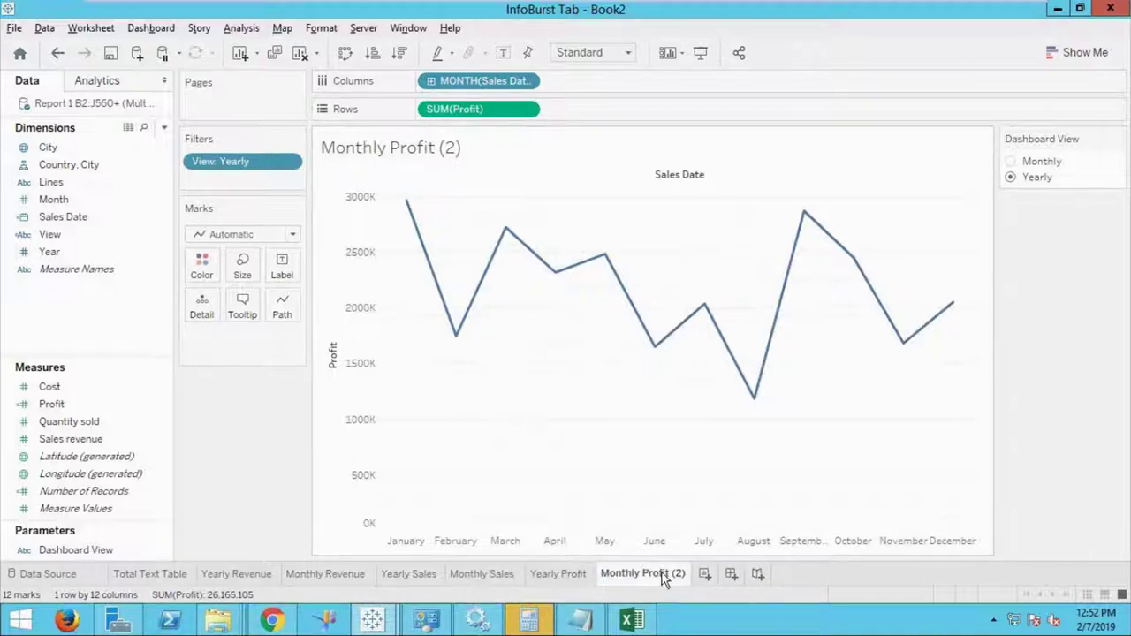
pyautogui.doubleClick(677, 575)
pyautogui.moveTo(673, 572); pyautogui.dragTo(687, 572)
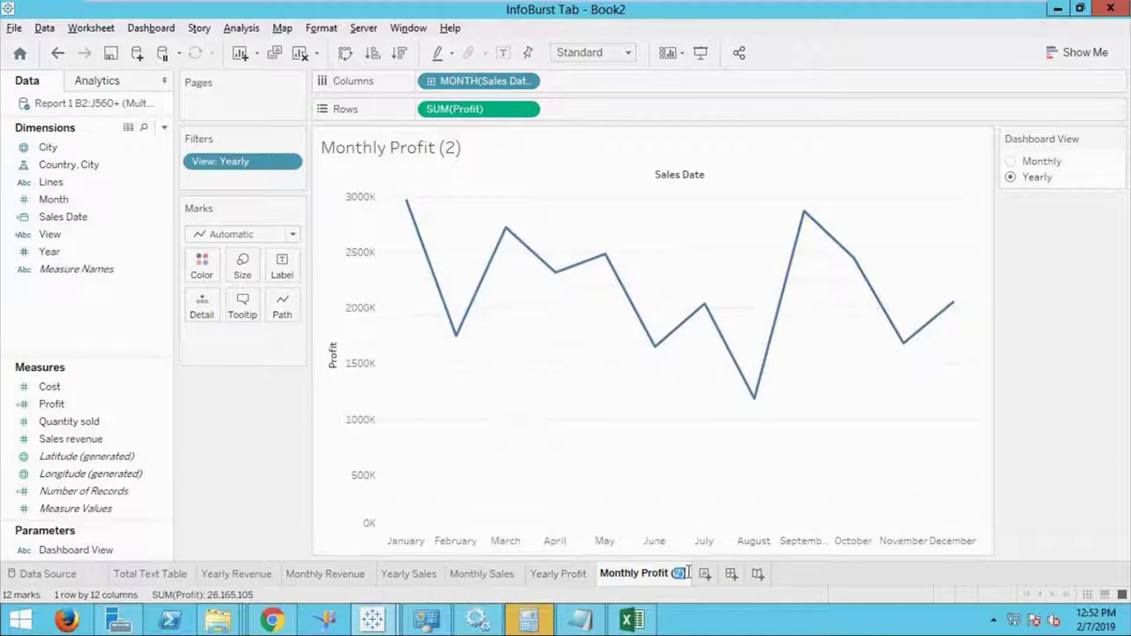
pyautogui.press('BackSpace')
pyautogui.press('Return')
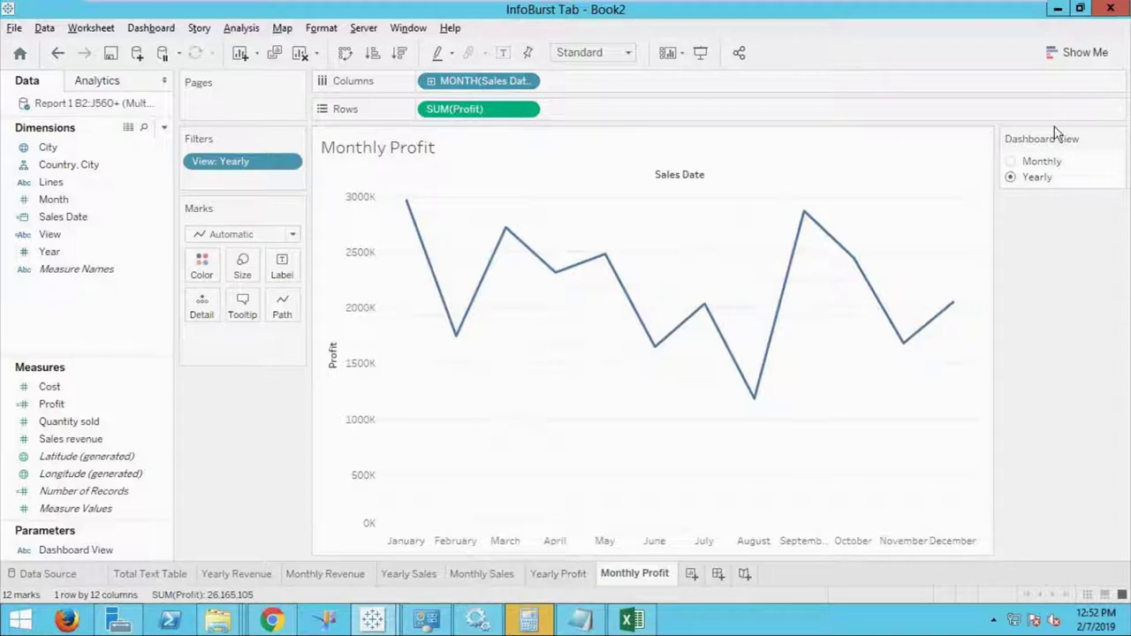
# Set Dashboard View to Monthly and filter Monthly Profit to View: Monthly.
pyautogui.click(1012, 163)
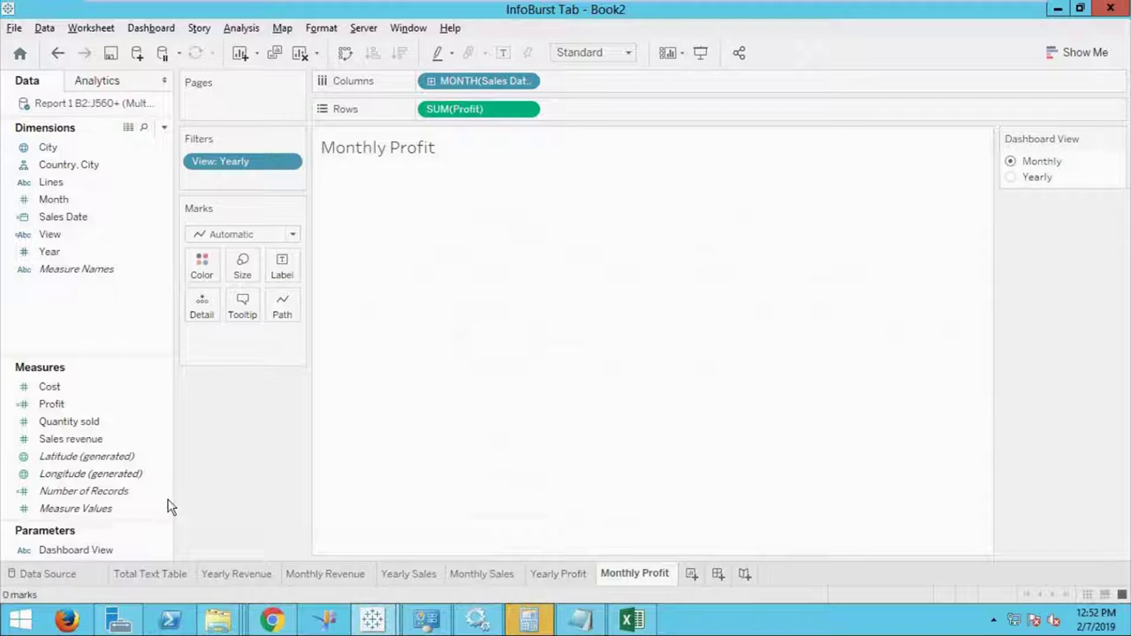
pyautogui.click(289, 163)
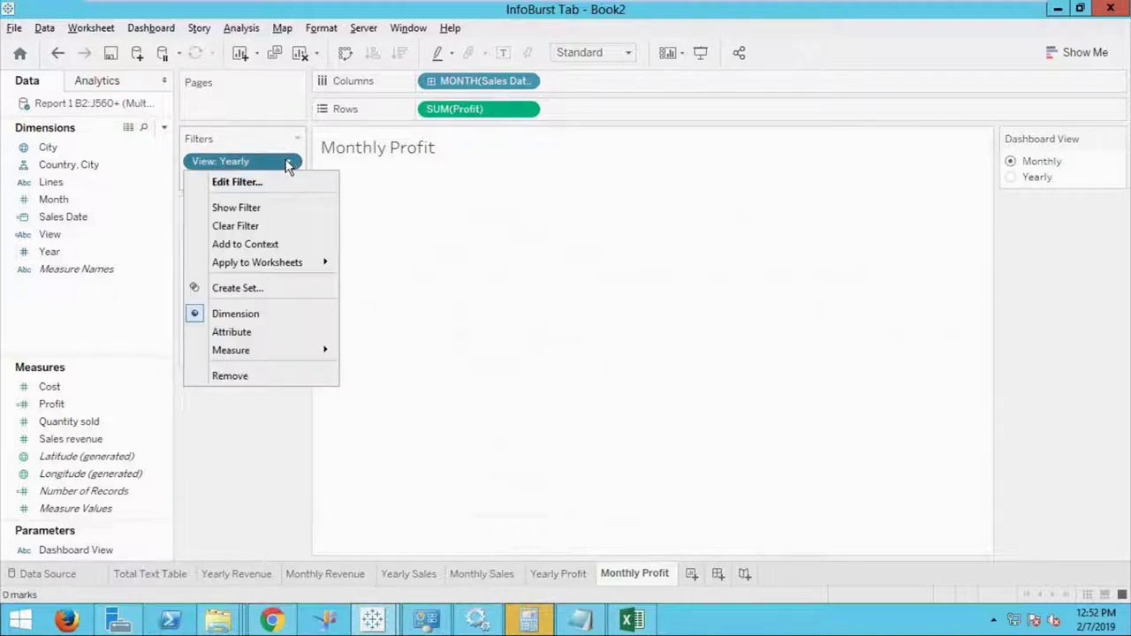
pyautogui.click(252, 184)
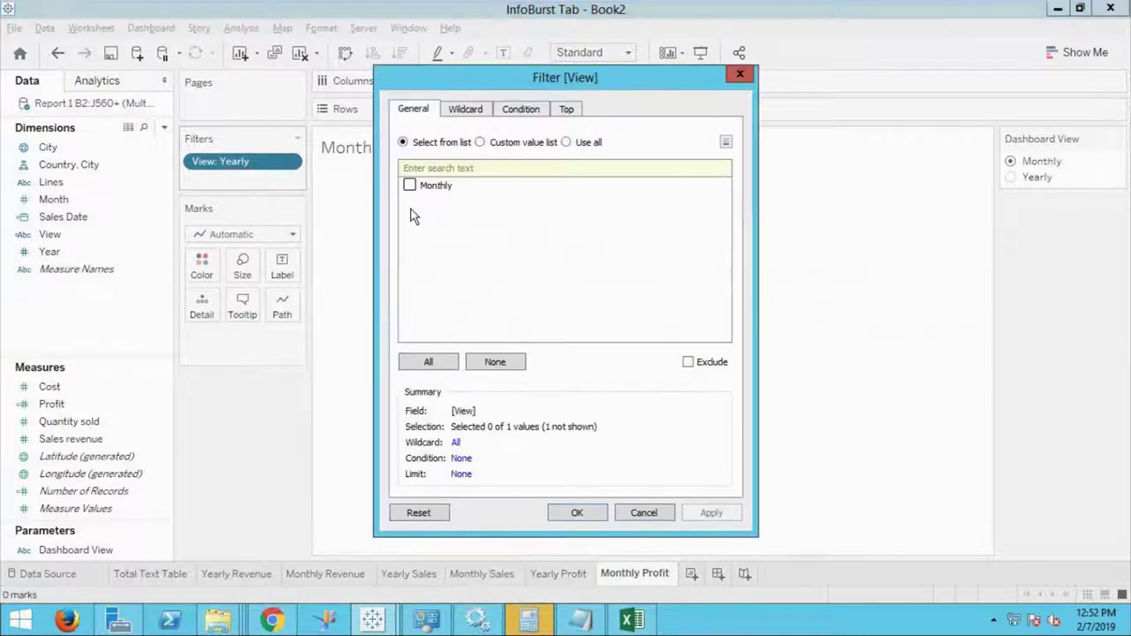
pyautogui.click(409, 186)
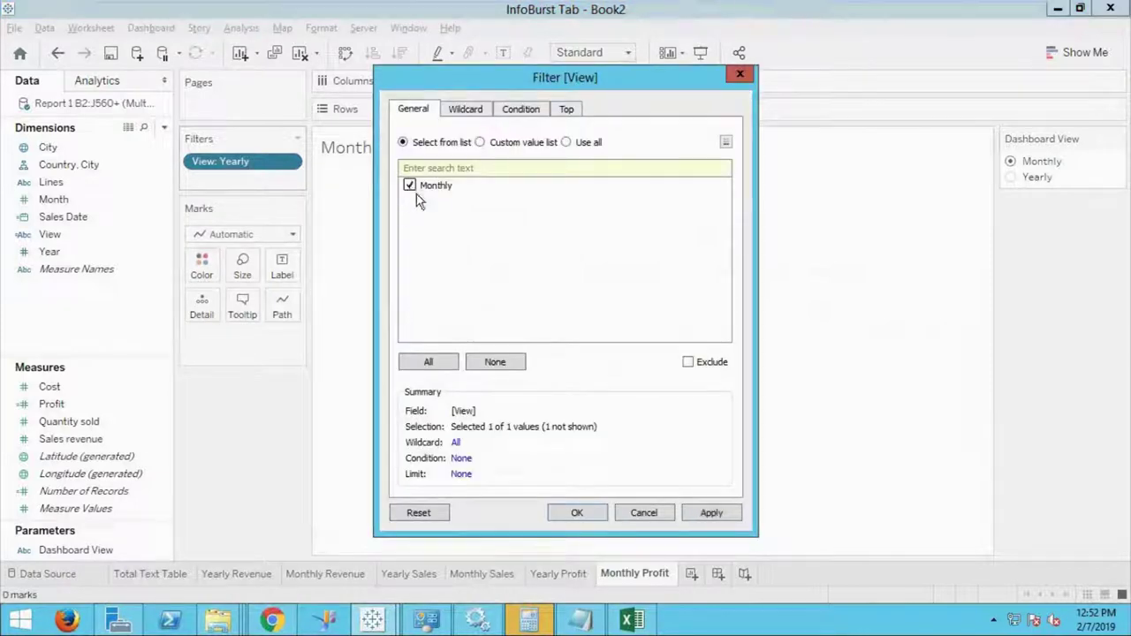
pyautogui.click(576, 515)
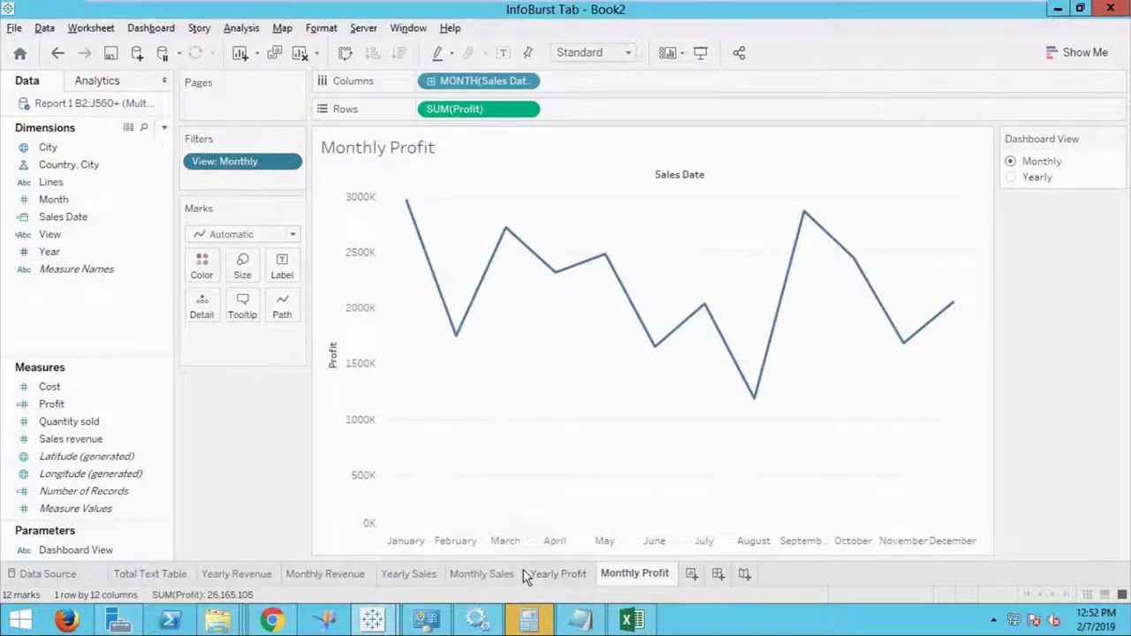
# Filter the Monthly Sales sheet to keep only View: Monthly.
pyautogui.click(476, 575)
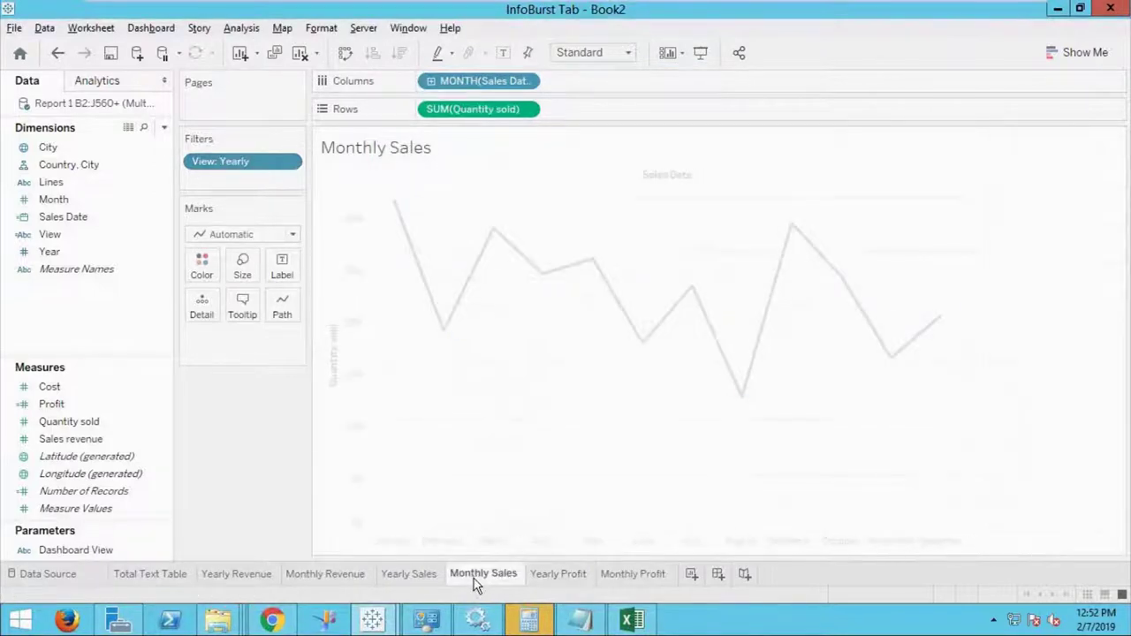
pyautogui.click(288, 164)
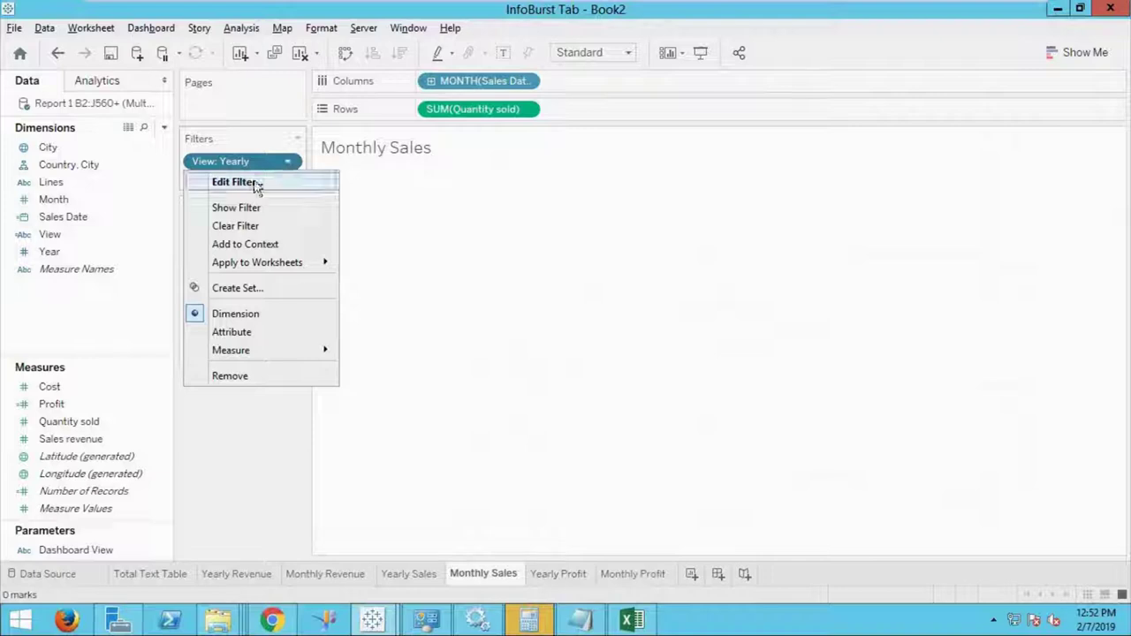
pyautogui.click(255, 183)
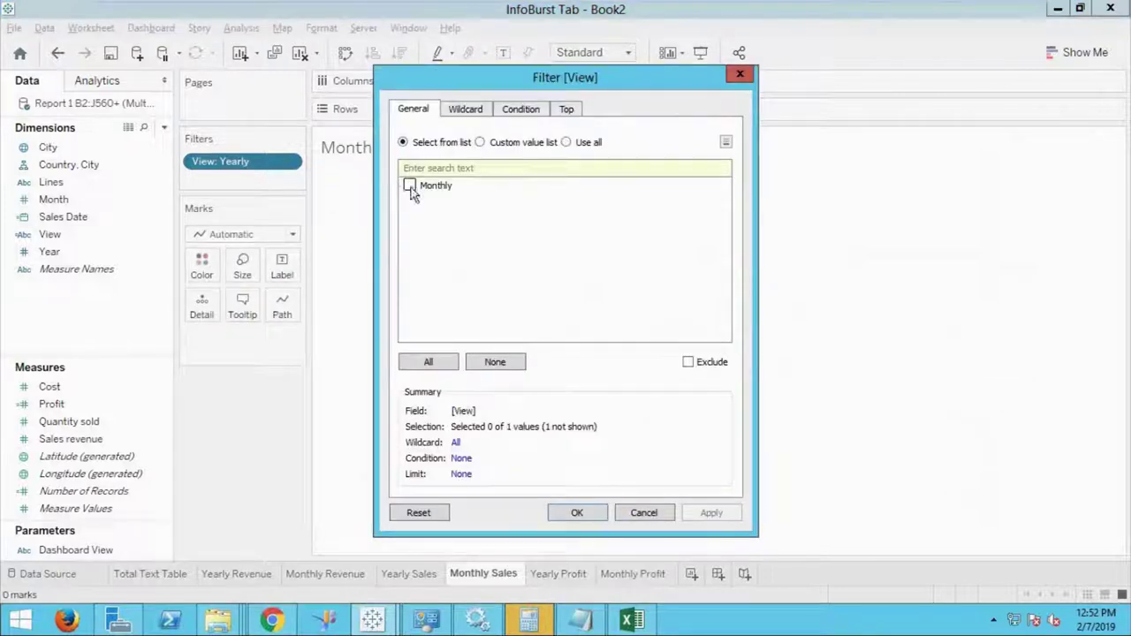
pyautogui.click(410, 187)
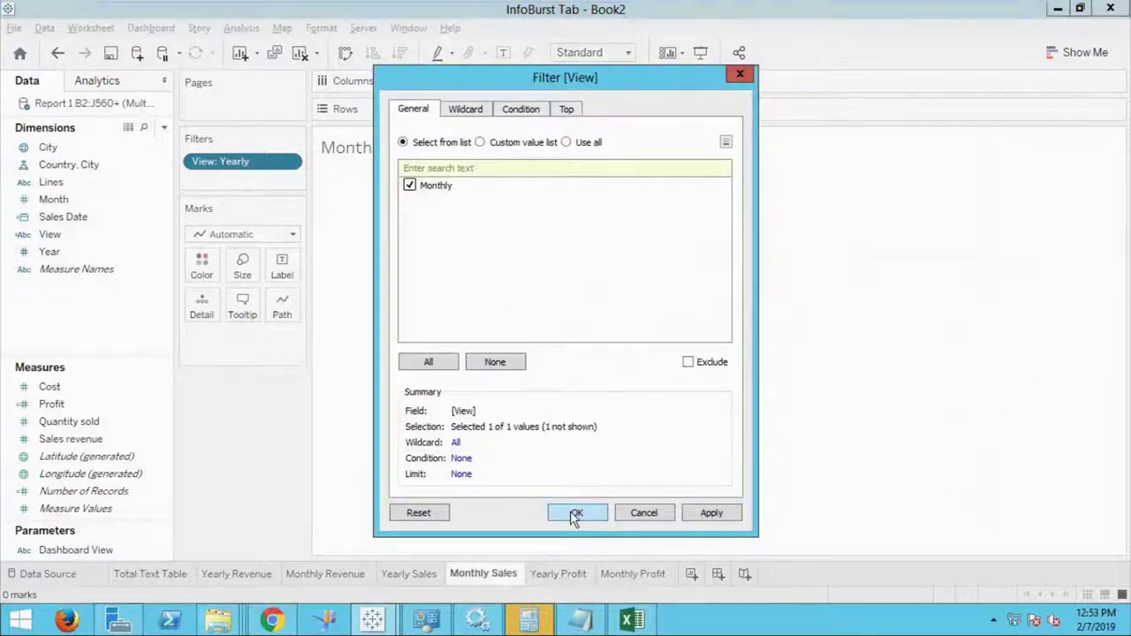
pyautogui.click(575, 515)
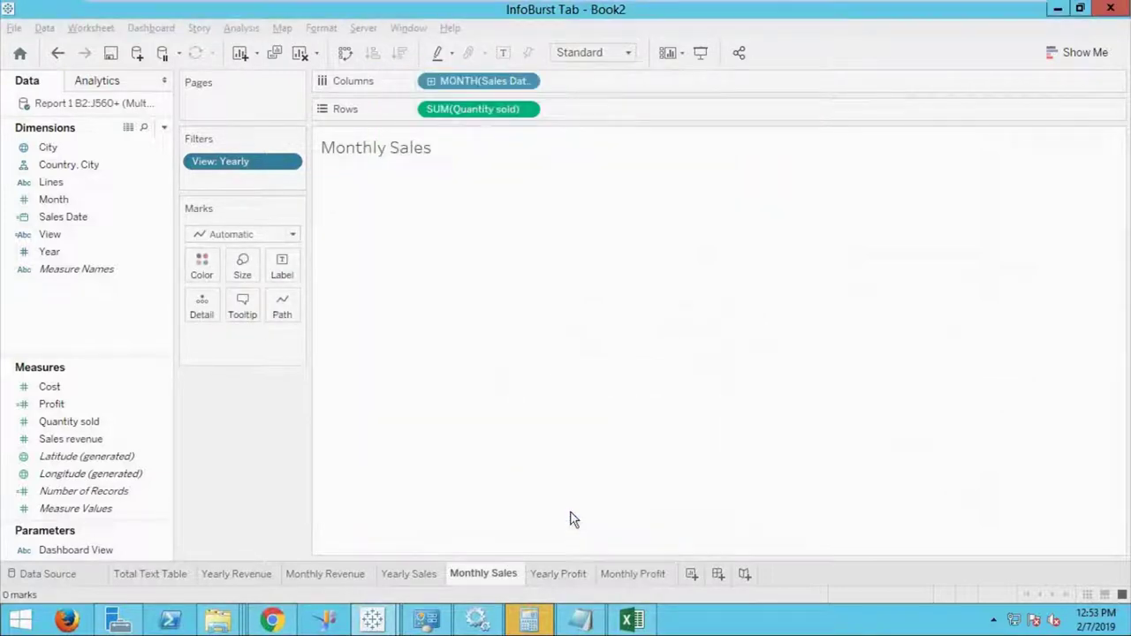
# Filter the Monthly Revenue sheet to keep only View: Monthly.
pyautogui.click(343, 573)
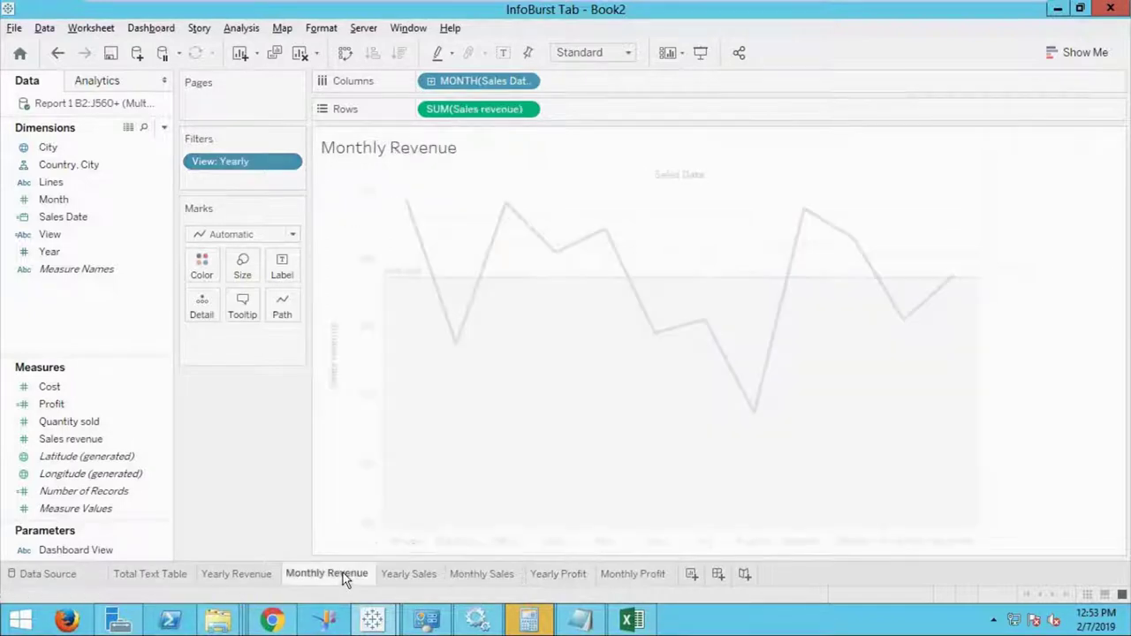
pyautogui.click(289, 165)
pyautogui.click(251, 184)
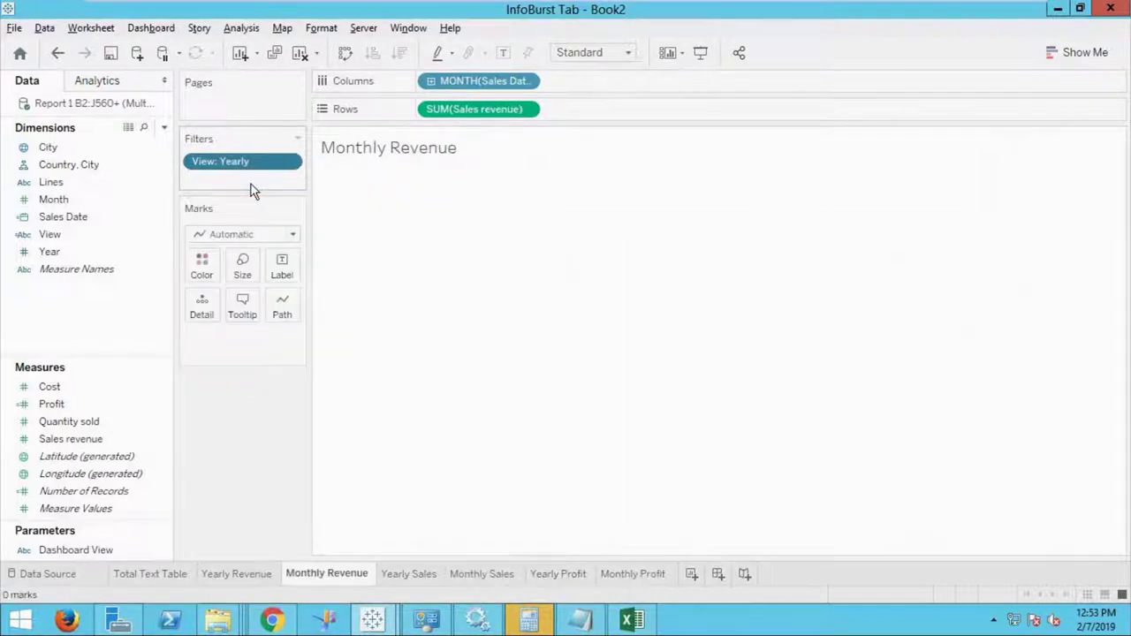
pyautogui.click(409, 186)
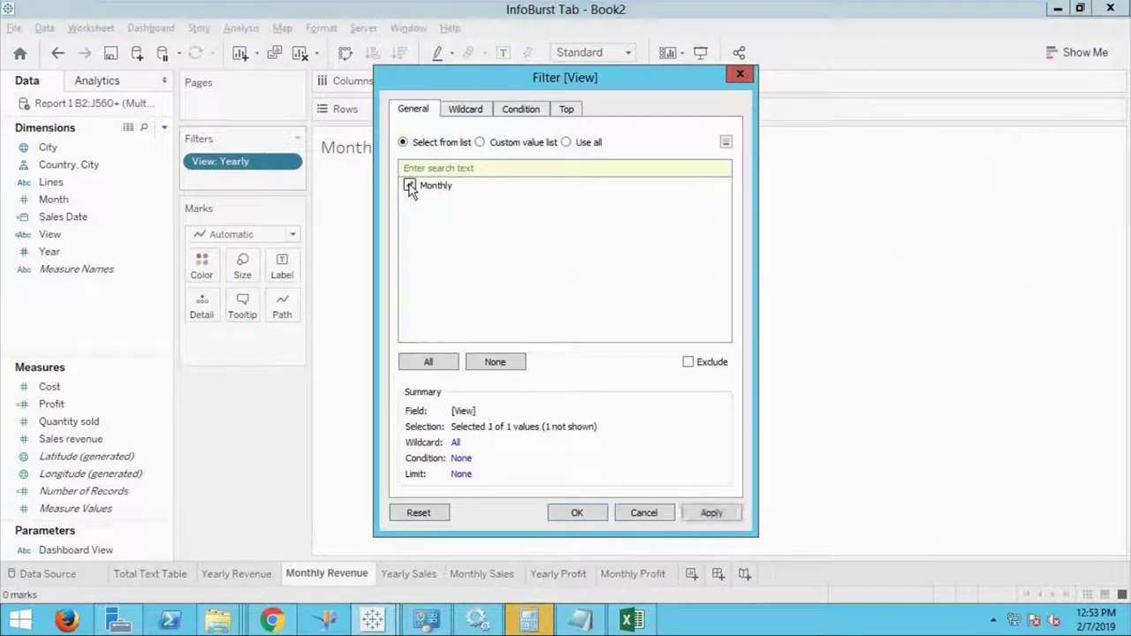
pyautogui.click(577, 515)
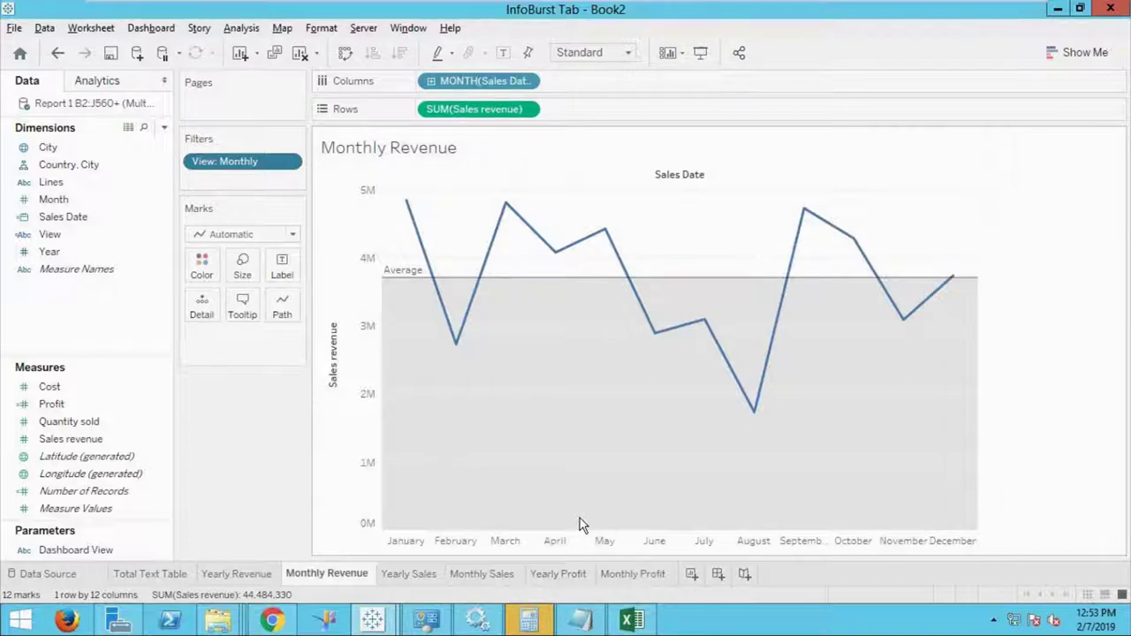
pyautogui.click(717, 574)
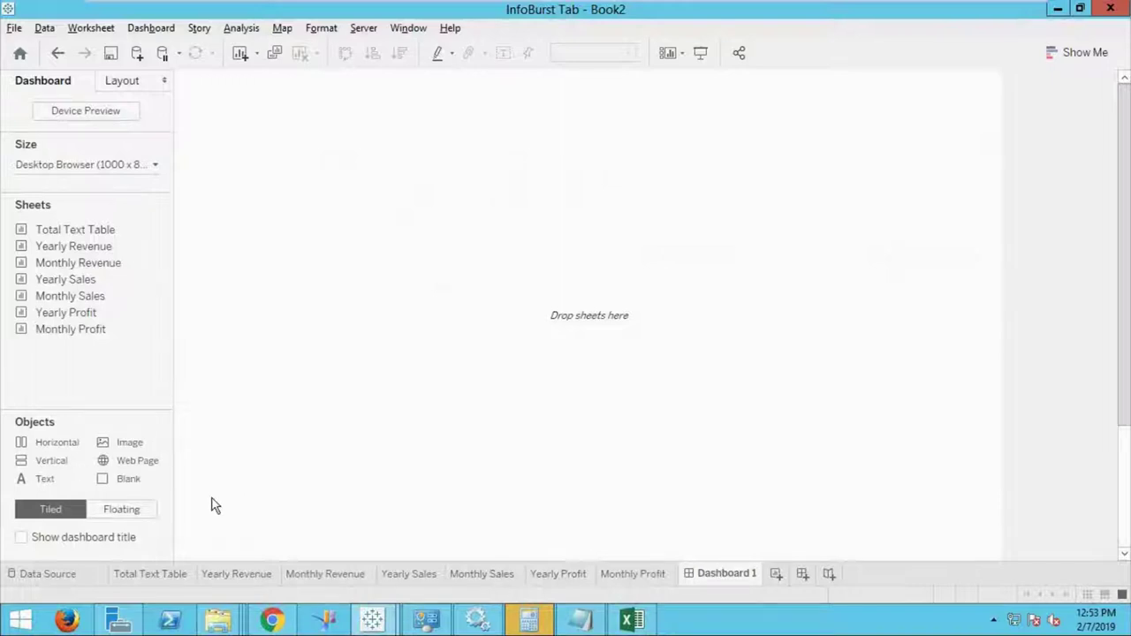
# Add a vertical container and fix Dashboard 1 at a custom 1000 x 700 px.
pyautogui.moveTo(57, 459); pyautogui.dragTo(387, 329)
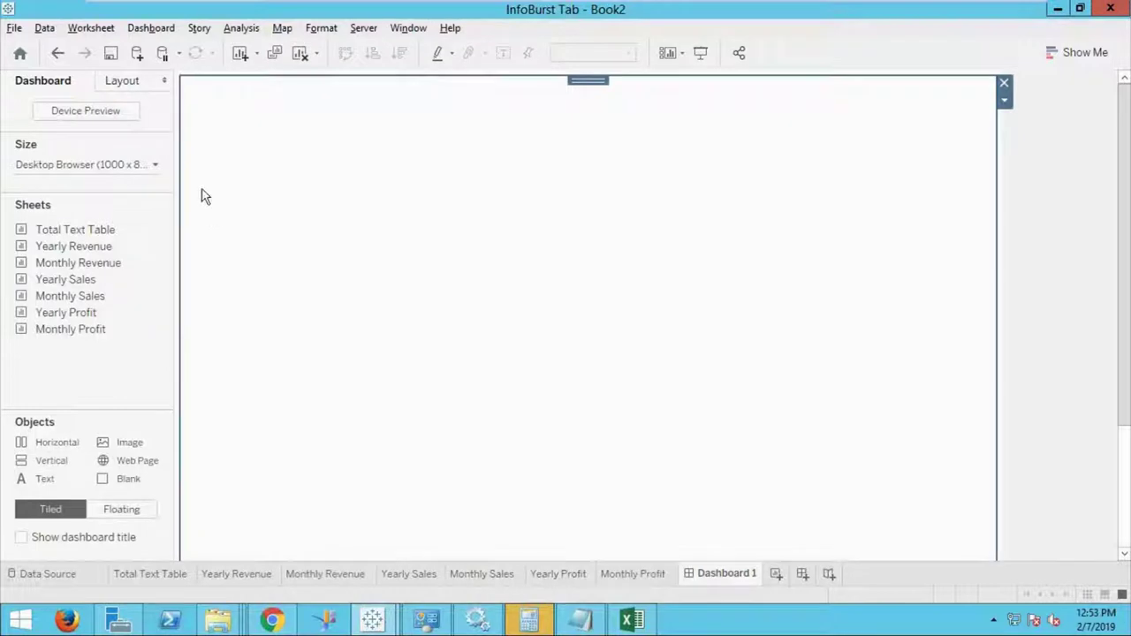
pyautogui.click(156, 167)
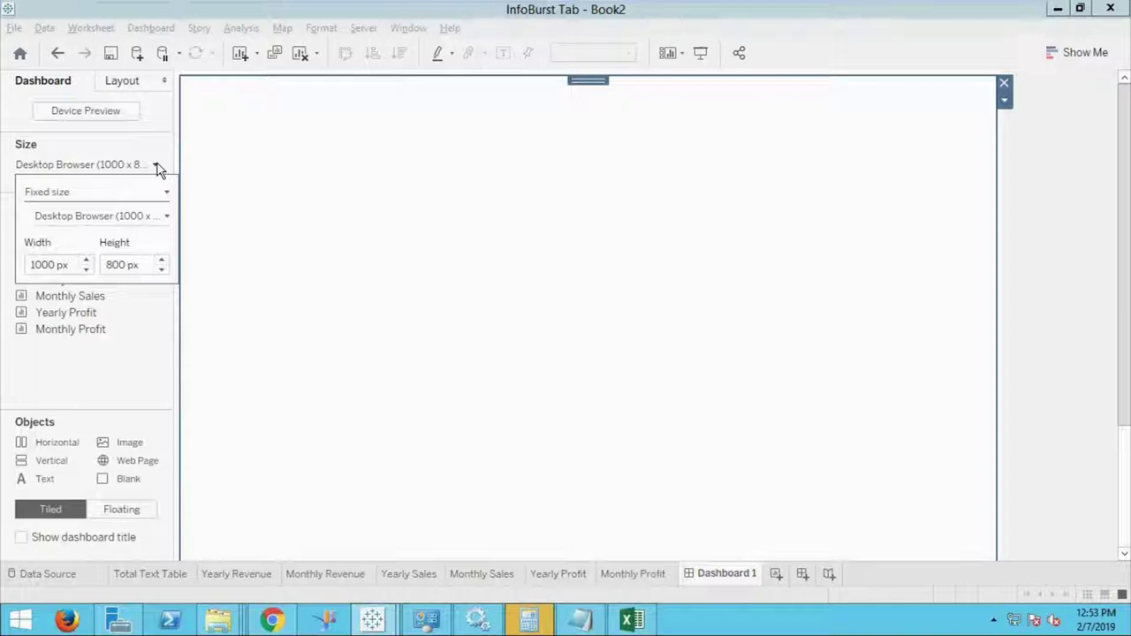
pyautogui.click(167, 194)
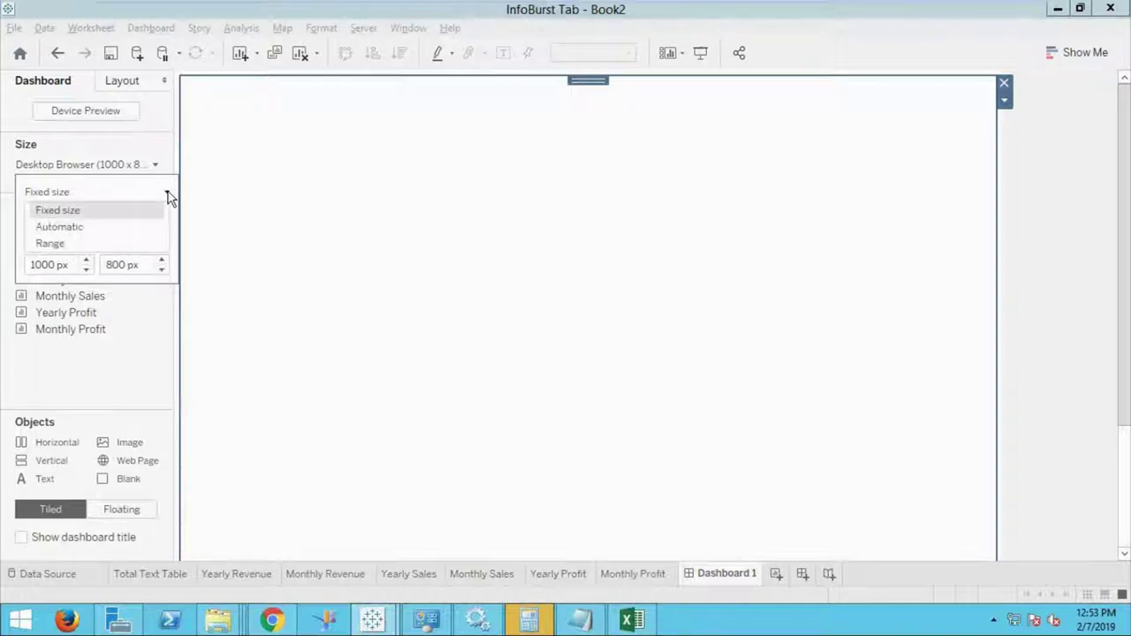
pyautogui.click(165, 265)
pyautogui.doubleClick(162, 260)
pyautogui.click(162, 270)
pyautogui.click(162, 270)
pyautogui.click(161, 270)
pyautogui.click(162, 269)
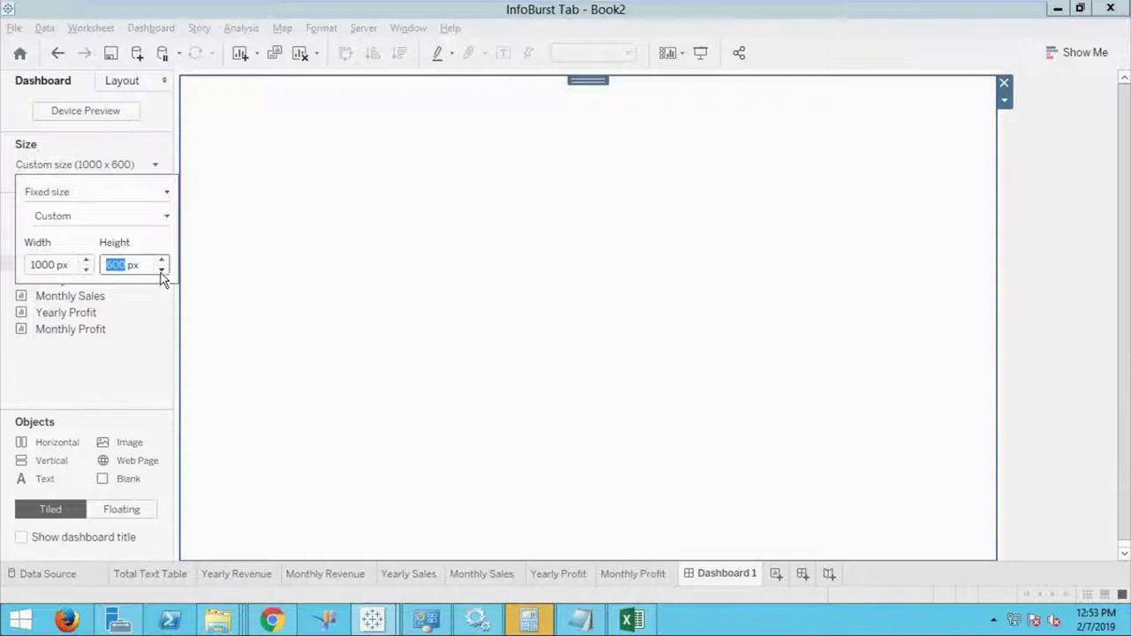
pyautogui.click(103, 386)
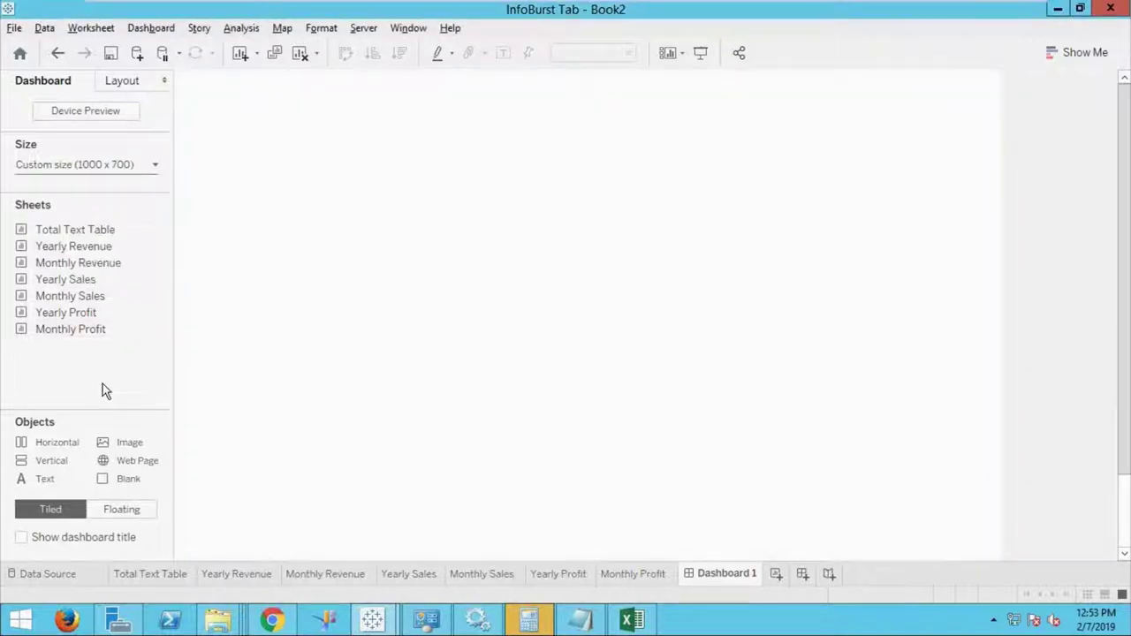
pyautogui.moveTo(106, 252)
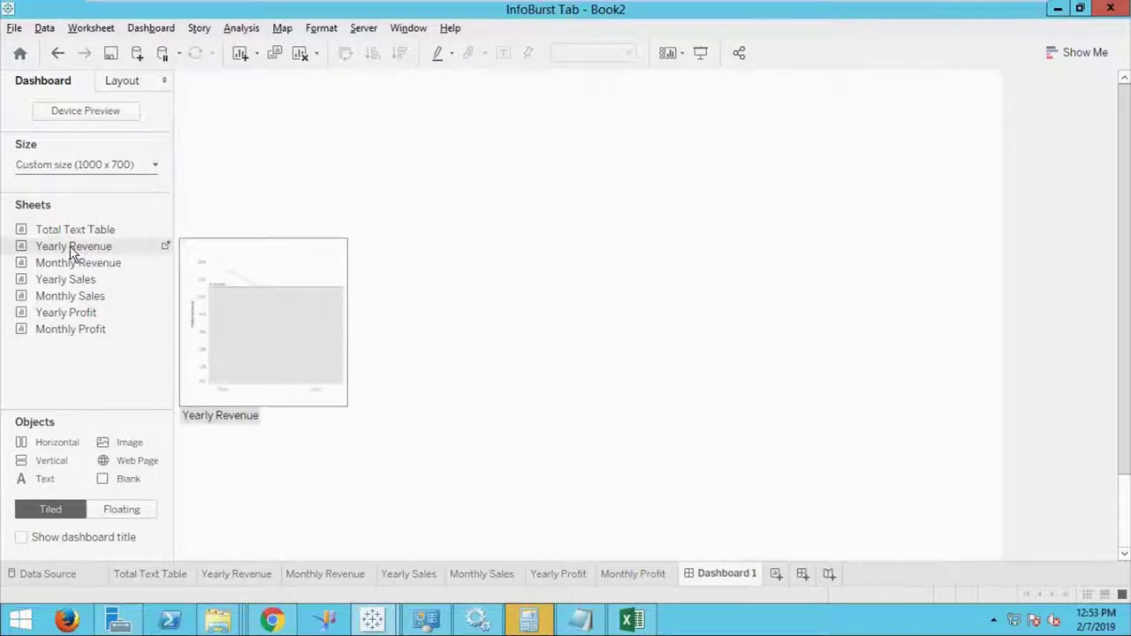
# Stack Yearly Revenue, Yearly Sales and Yearly Profit, then test the Yearly/Monthly radios.
pyautogui.moveTo(69, 245); pyautogui.dragTo(307, 139)
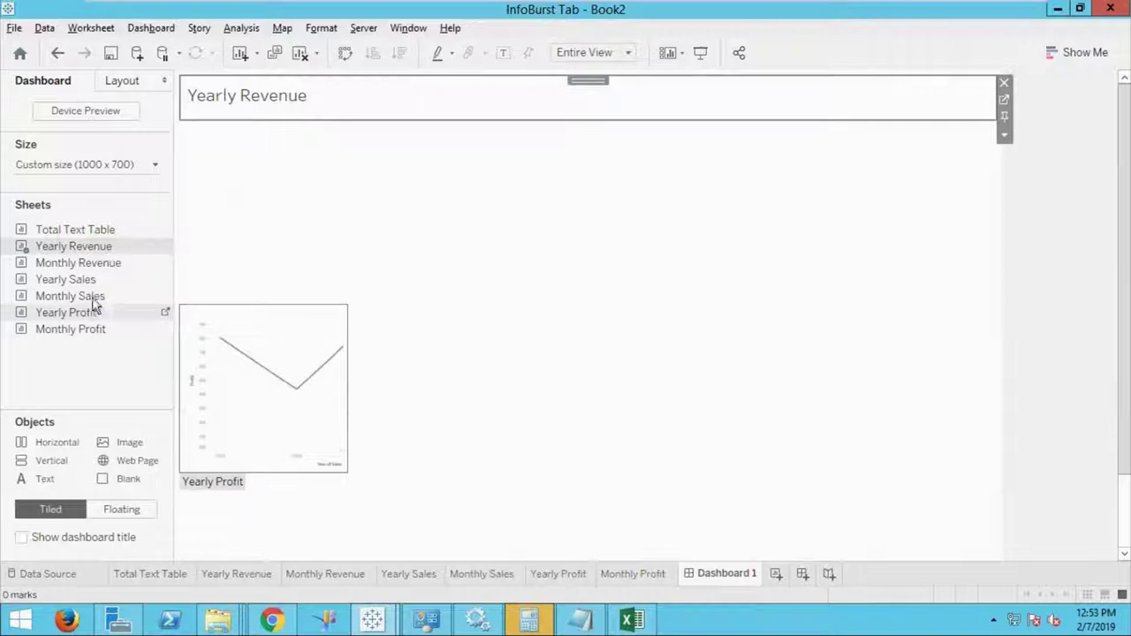
pyautogui.moveTo(69, 280); pyautogui.dragTo(242, 224)
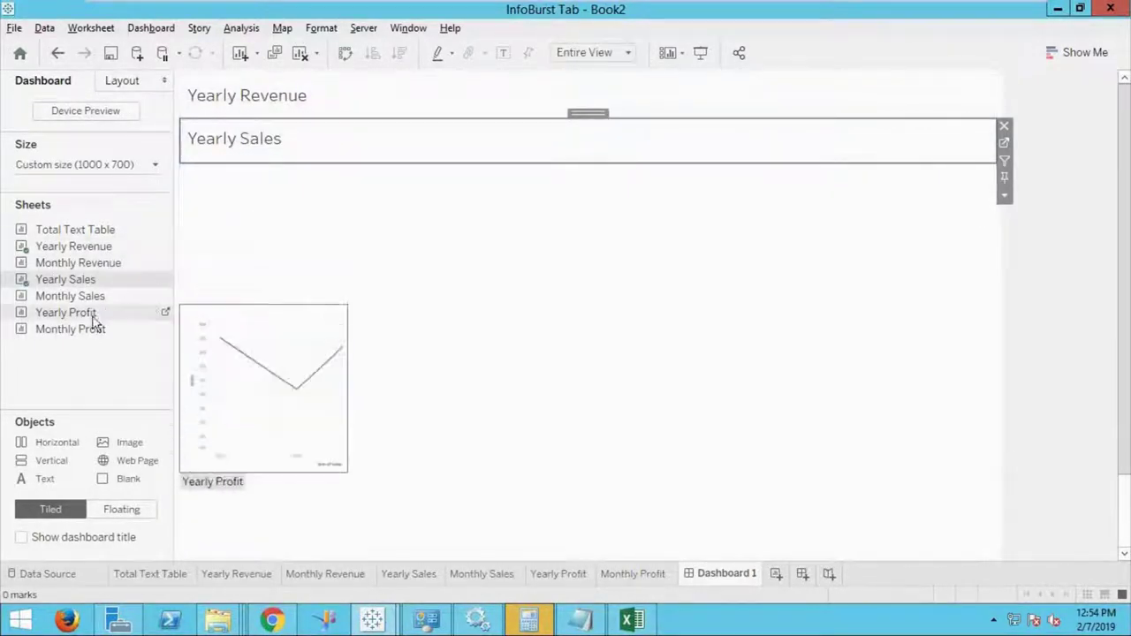
pyautogui.moveTo(70, 296)
pyautogui.mouseDown()
pyautogui.moveTo(291, 254)
pyautogui.moveTo(369, 203)
pyautogui.mouseUp()
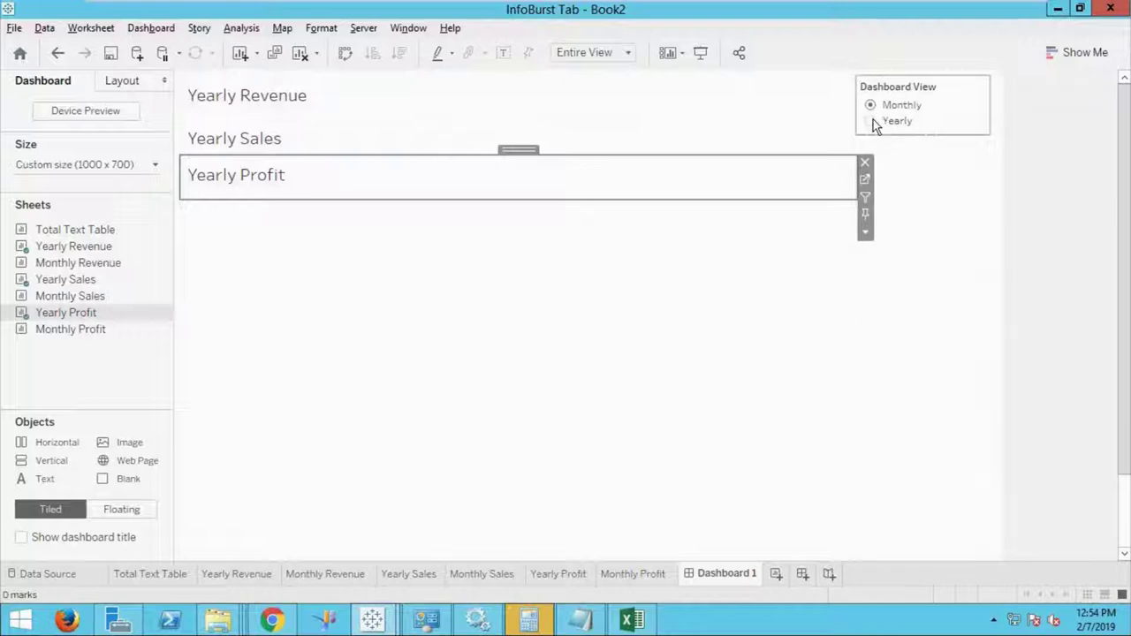
pyautogui.click(872, 121)
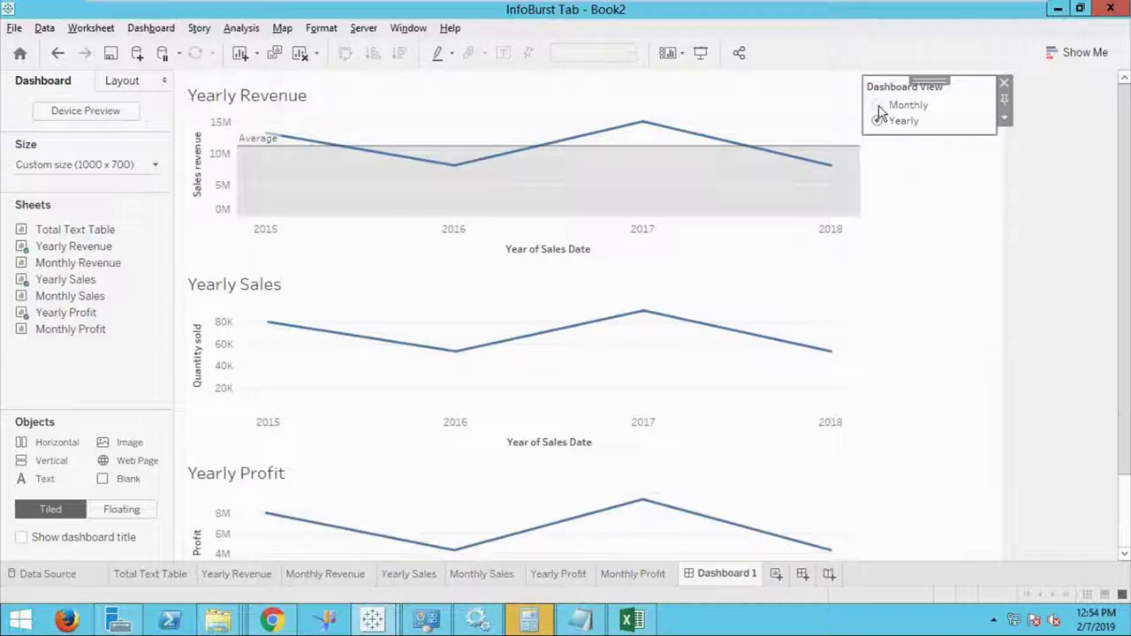
pyautogui.click(879, 107)
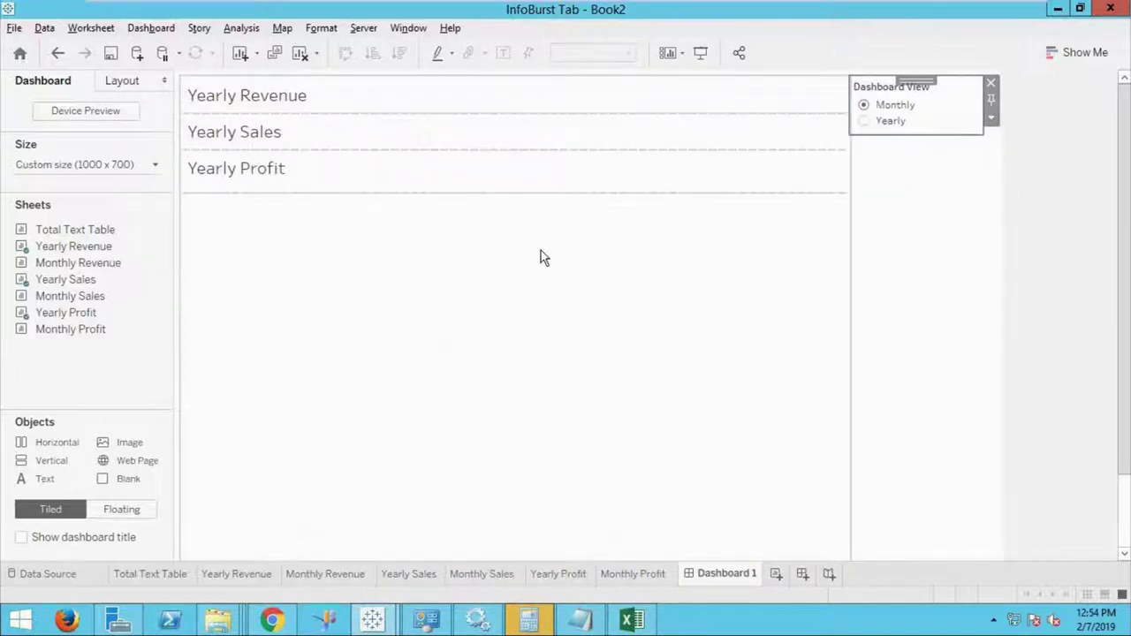
# Add Monthly Revenue, Monthly Sales and Monthly Profit below the yearly sheets.
pyautogui.moveTo(112, 266)
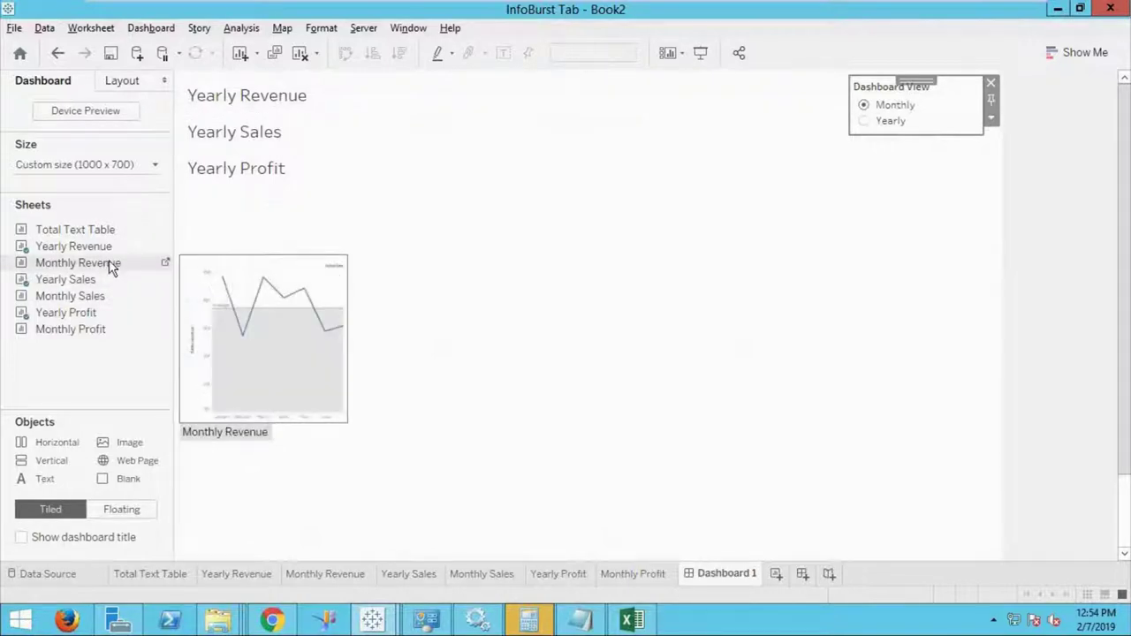
pyautogui.moveTo(113, 267); pyautogui.dragTo(261, 216)
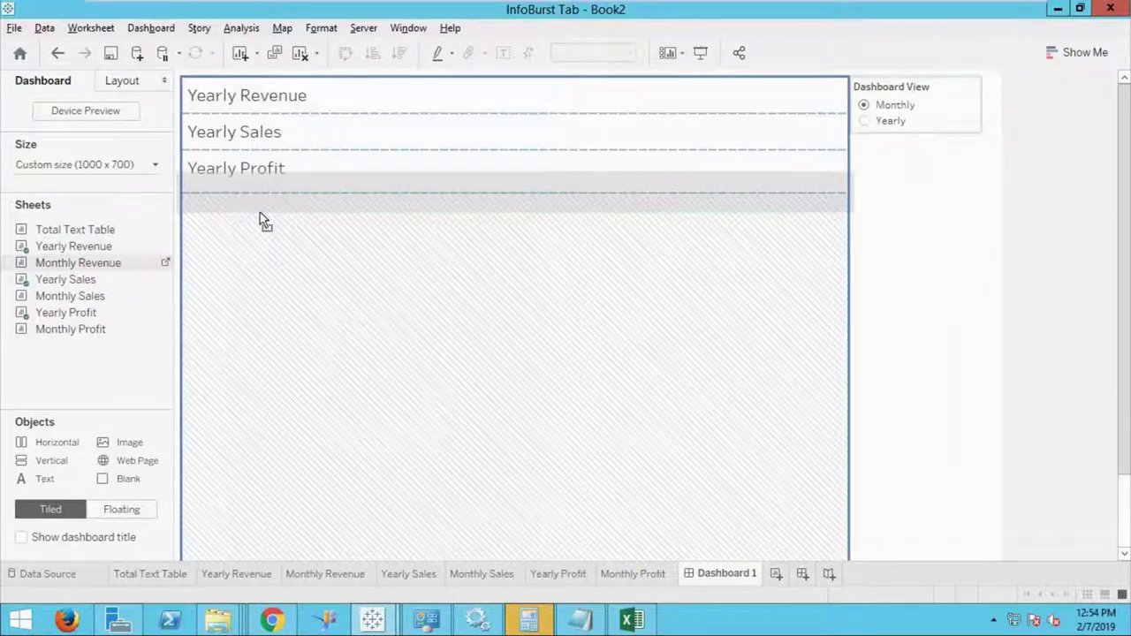
pyautogui.moveTo(260, 212); pyautogui.dragTo(260, 213)
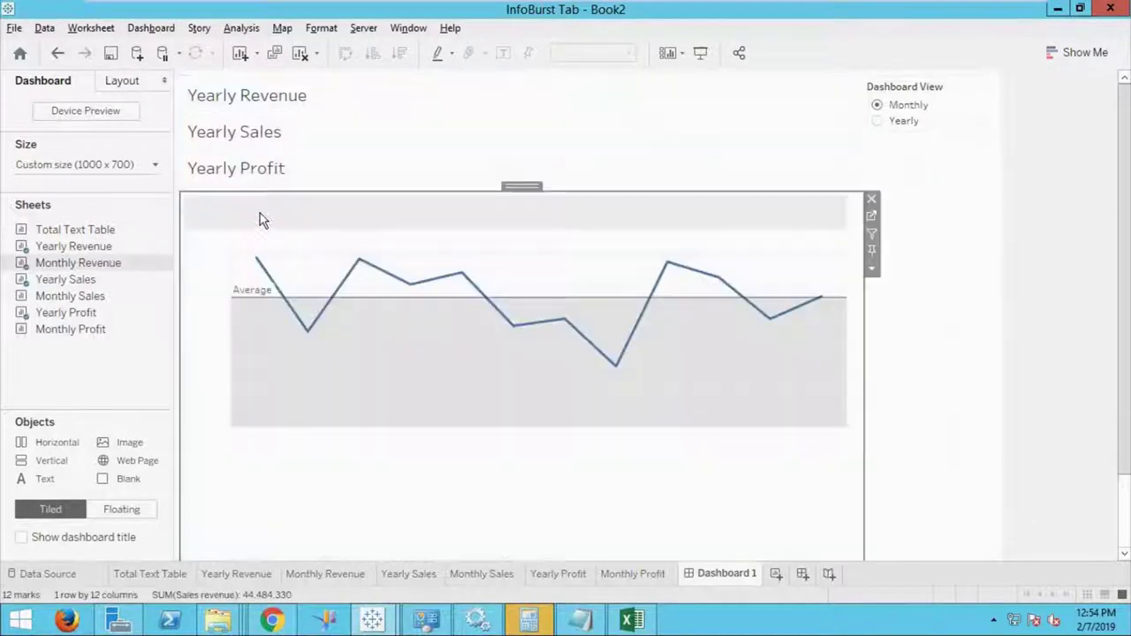
pyautogui.moveTo(107, 298)
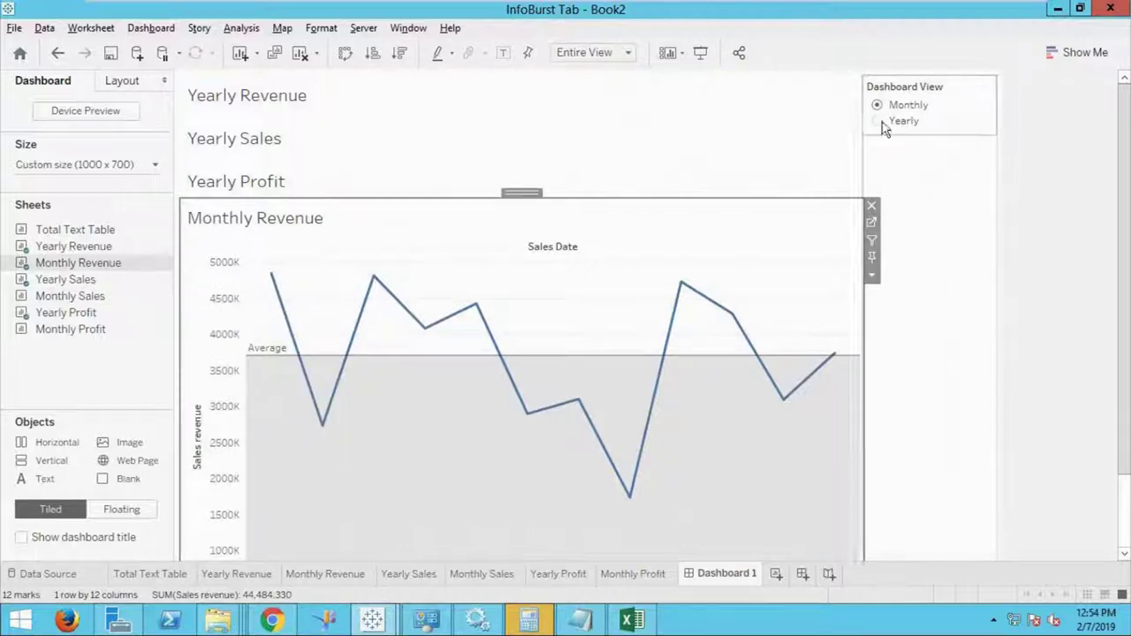
pyautogui.moveTo(1120, 171); pyautogui.dragTo(1127, 327)
pyautogui.moveTo(93, 316)
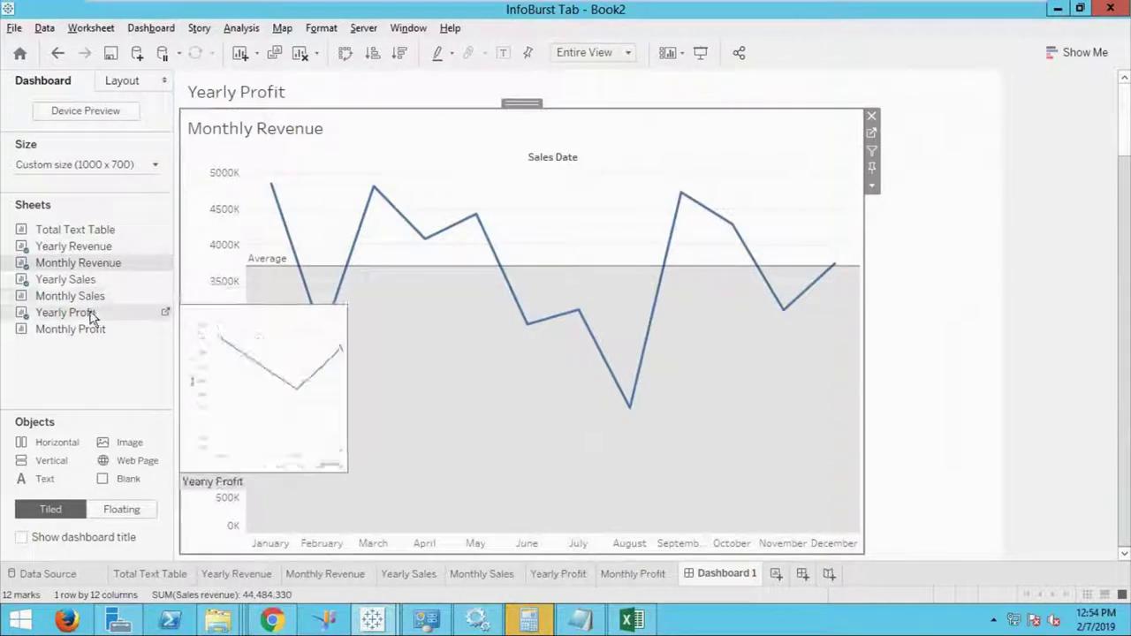
pyautogui.moveTo(70, 296); pyautogui.dragTo(233, 549)
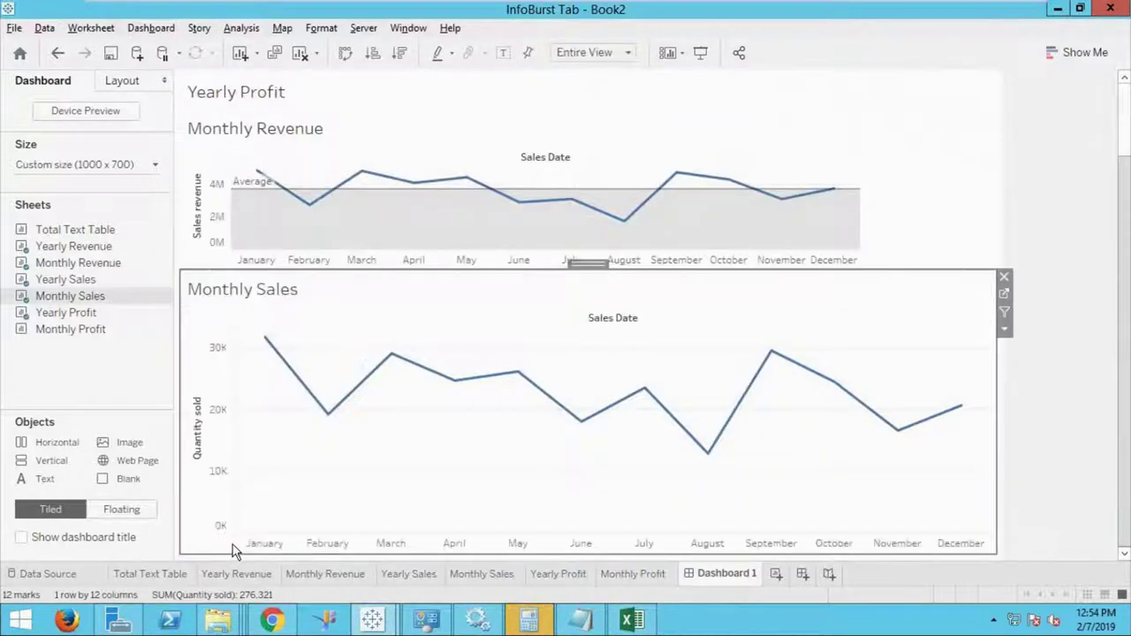
pyautogui.moveTo(71, 329); pyautogui.dragTo(351, 550)
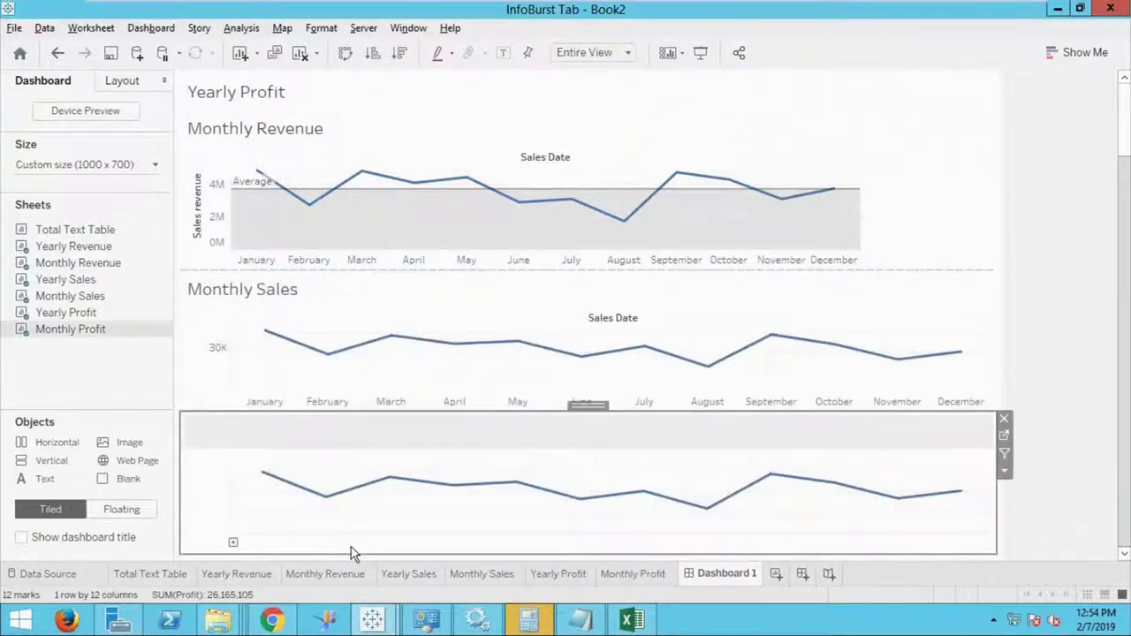
pyautogui.scroll(3, 1118, 193)
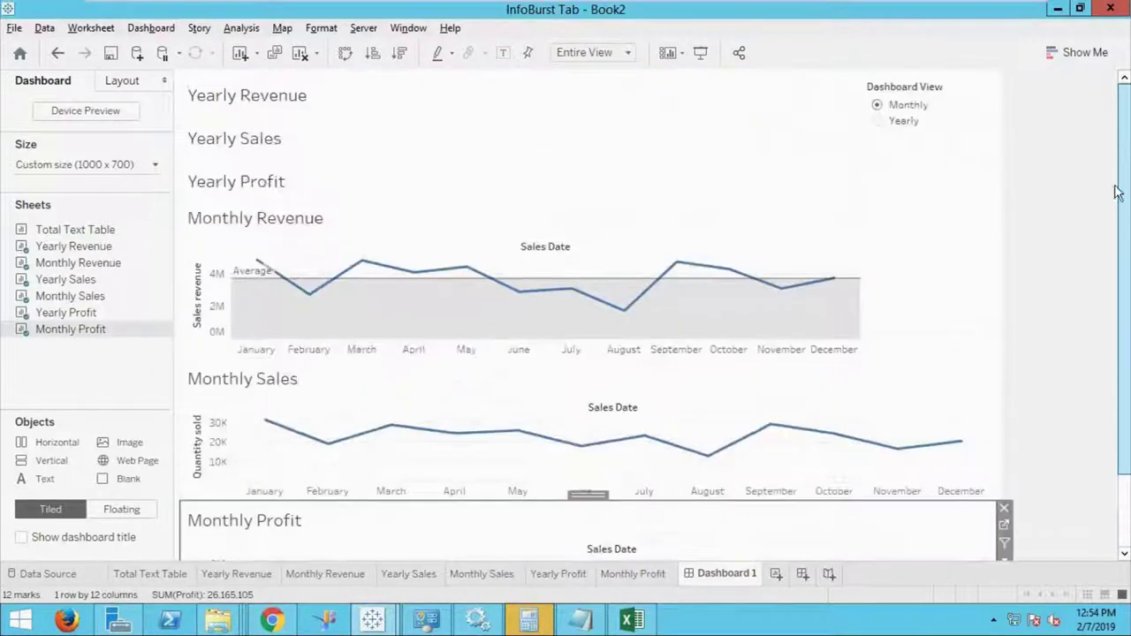
pyautogui.click(875, 122)
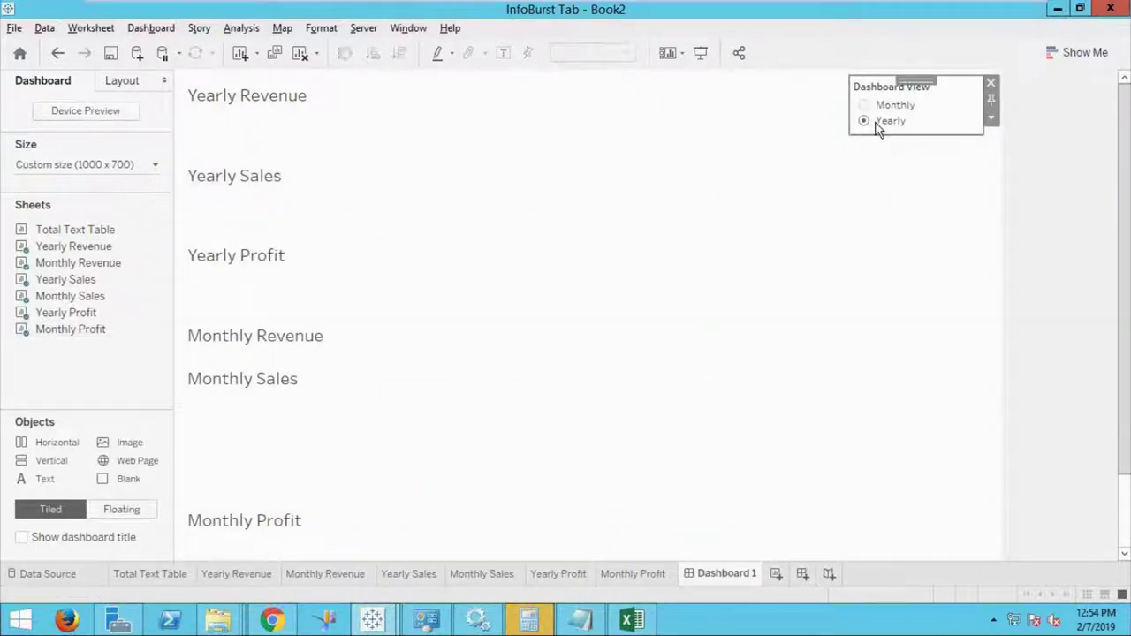
pyautogui.click(866, 106)
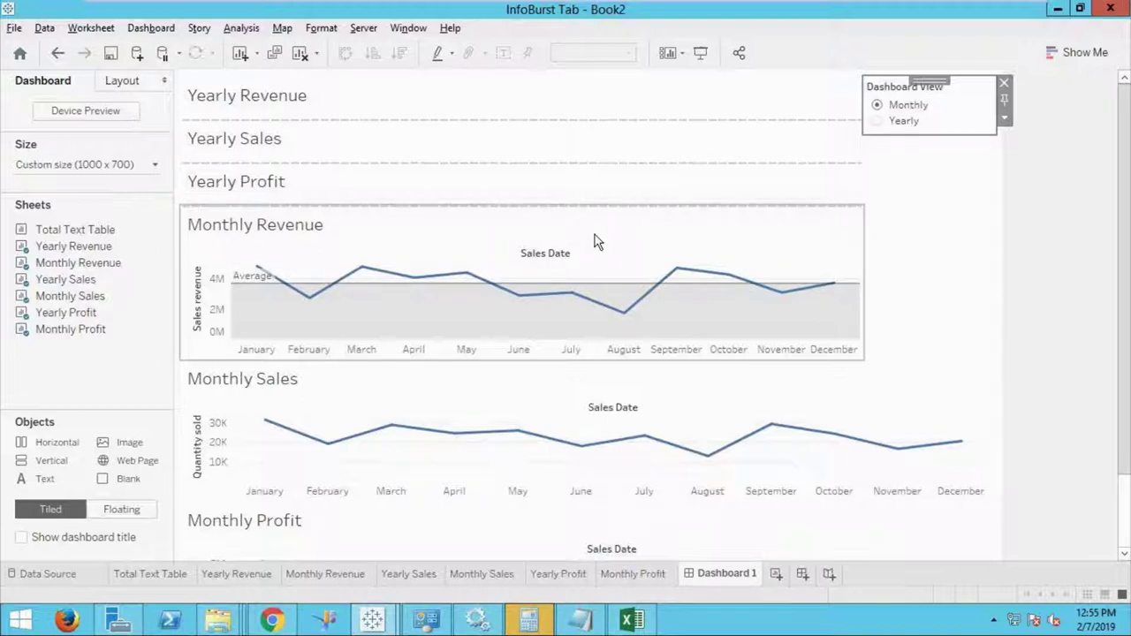
pyautogui.click(323, 108)
# Hide the titles of Yearly Revenue, Yearly Sales and Yearly Profit.
pyautogui.rightClick(323, 108)
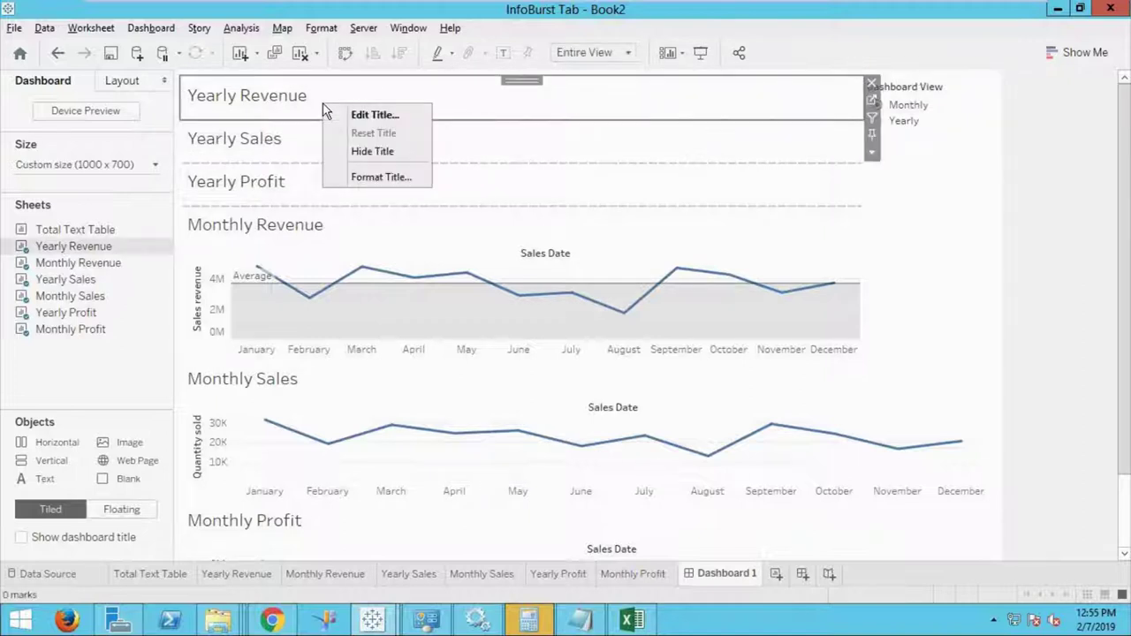
pyautogui.click(359, 151)
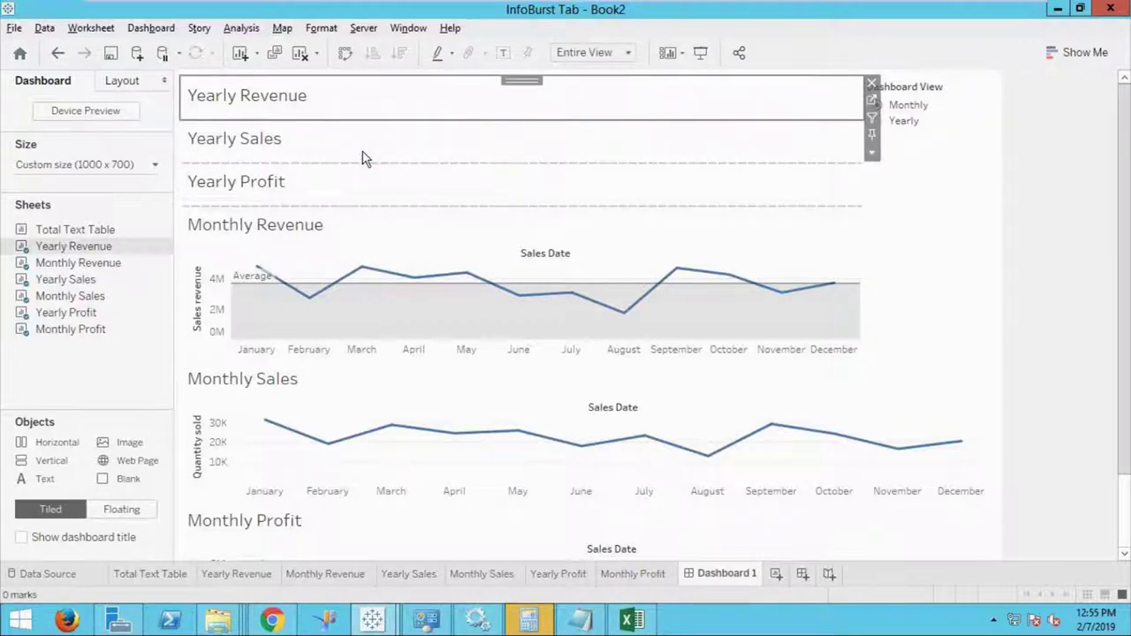
pyautogui.rightClick(303, 106)
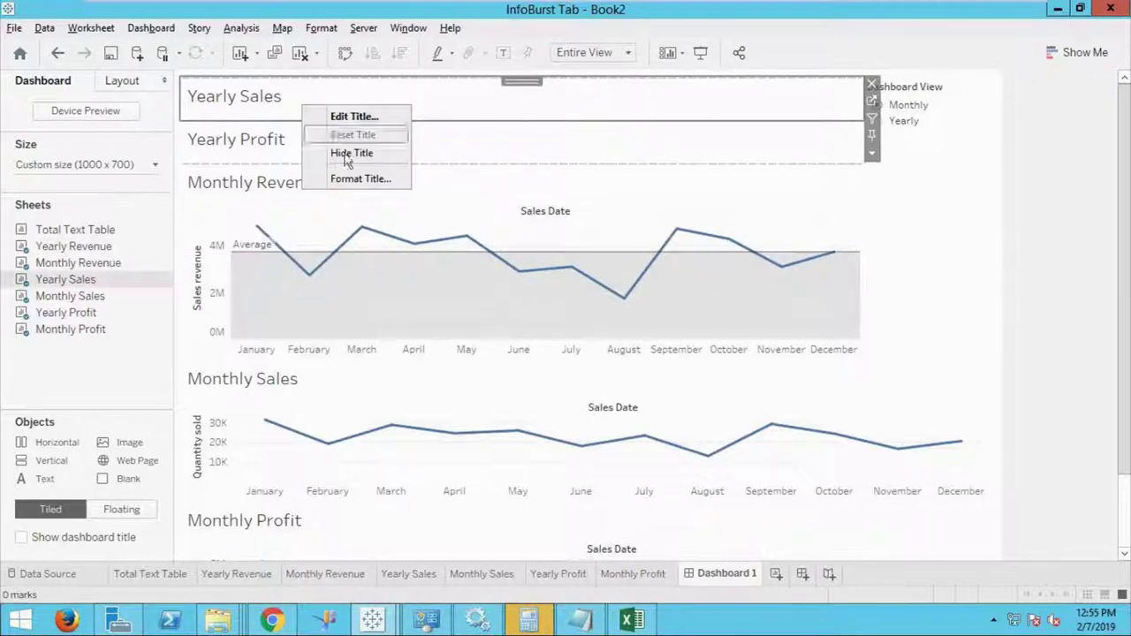
pyautogui.click(347, 155)
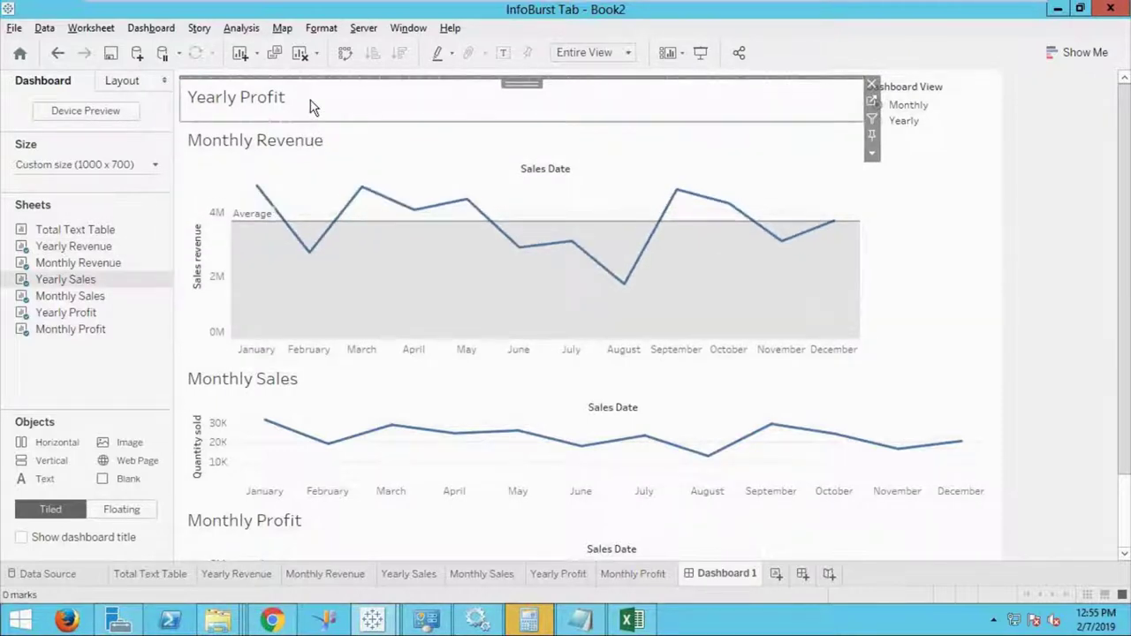
pyautogui.rightClick(313, 104)
pyautogui.click(361, 149)
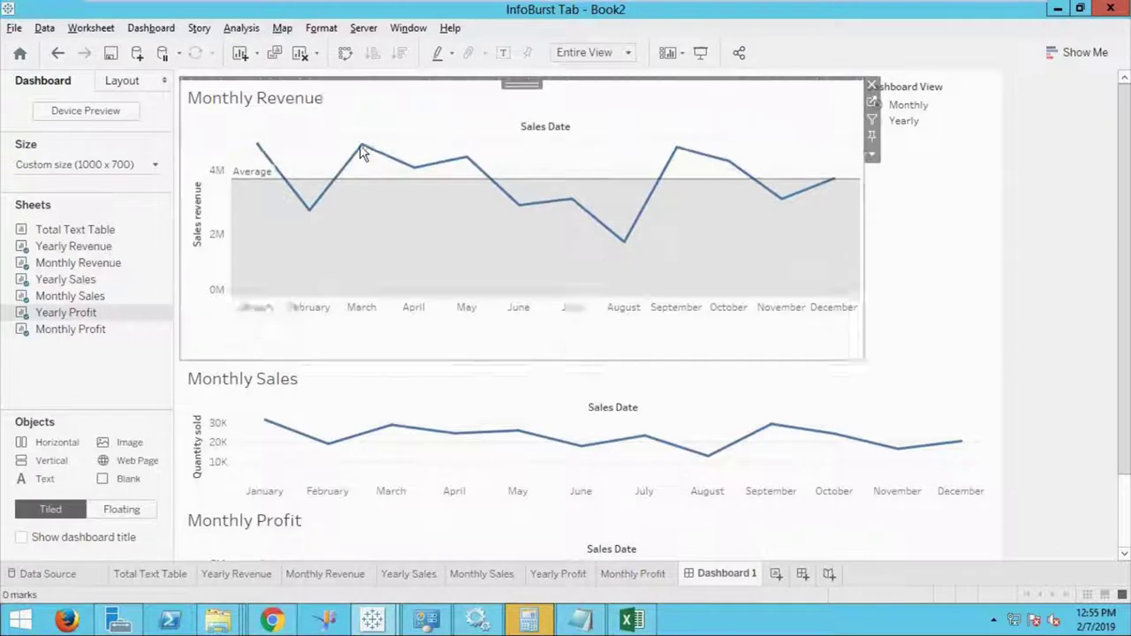
# Hide the titles of Monthly Revenue, Monthly Sales and Monthly Profit.
pyautogui.rightClick(325, 99)
pyautogui.click(380, 145)
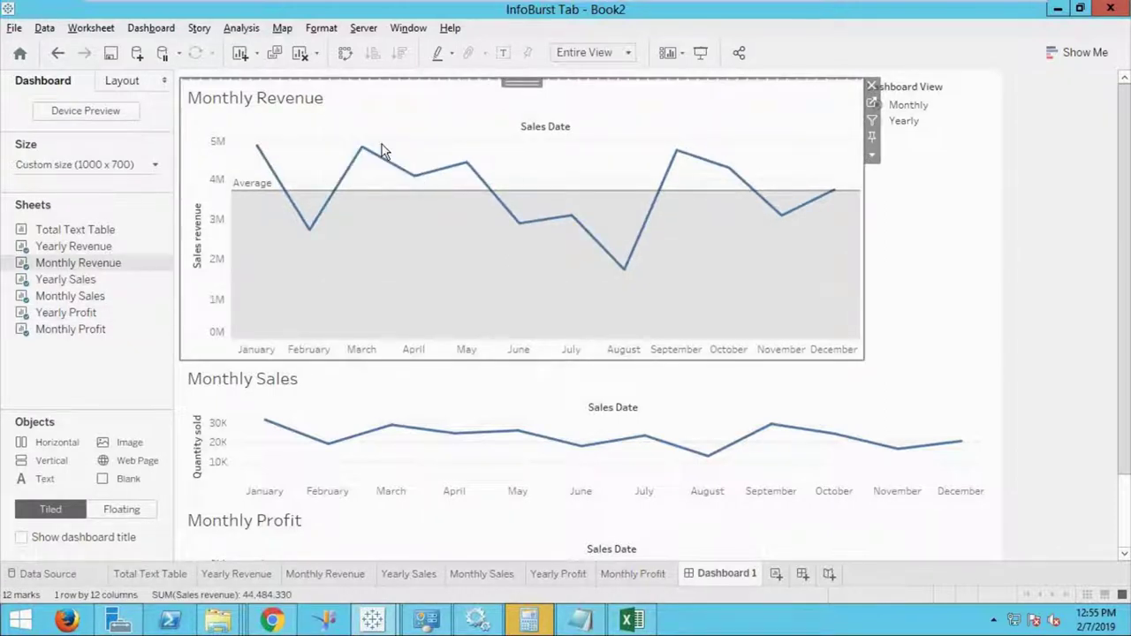
pyautogui.rightClick(292, 383)
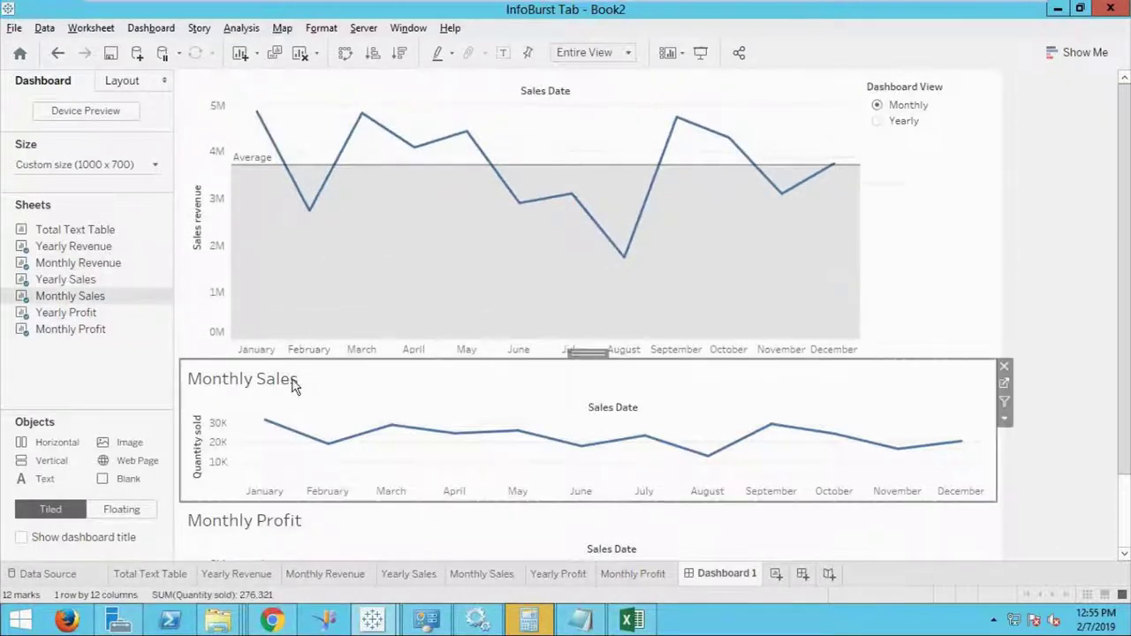
pyautogui.click(338, 428)
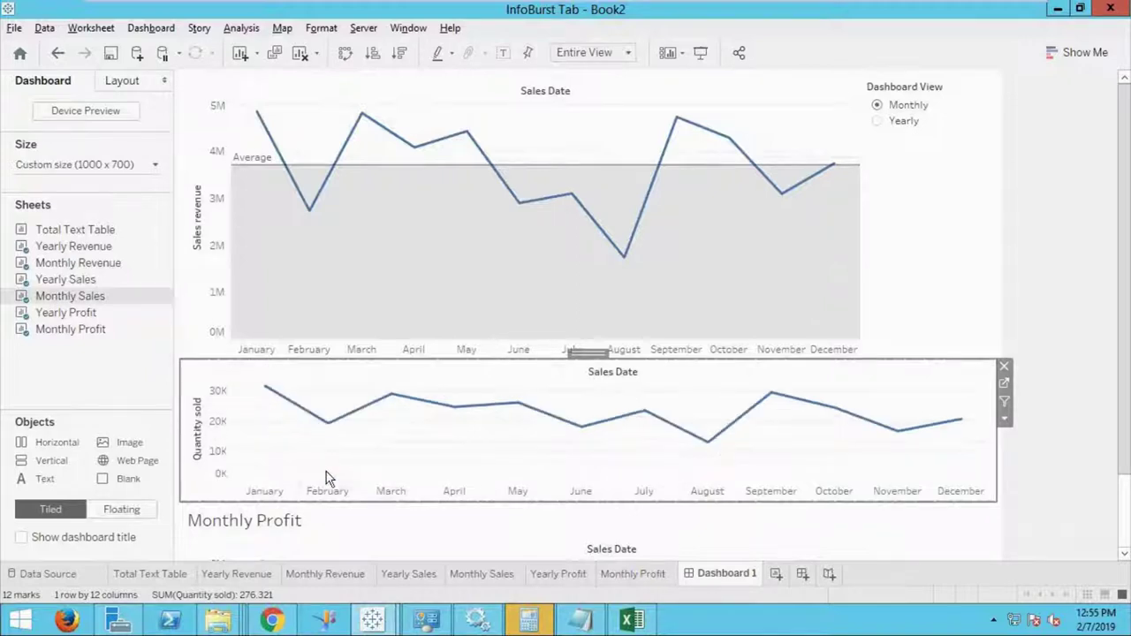
pyautogui.click(299, 524)
pyautogui.rightClick(301, 520)
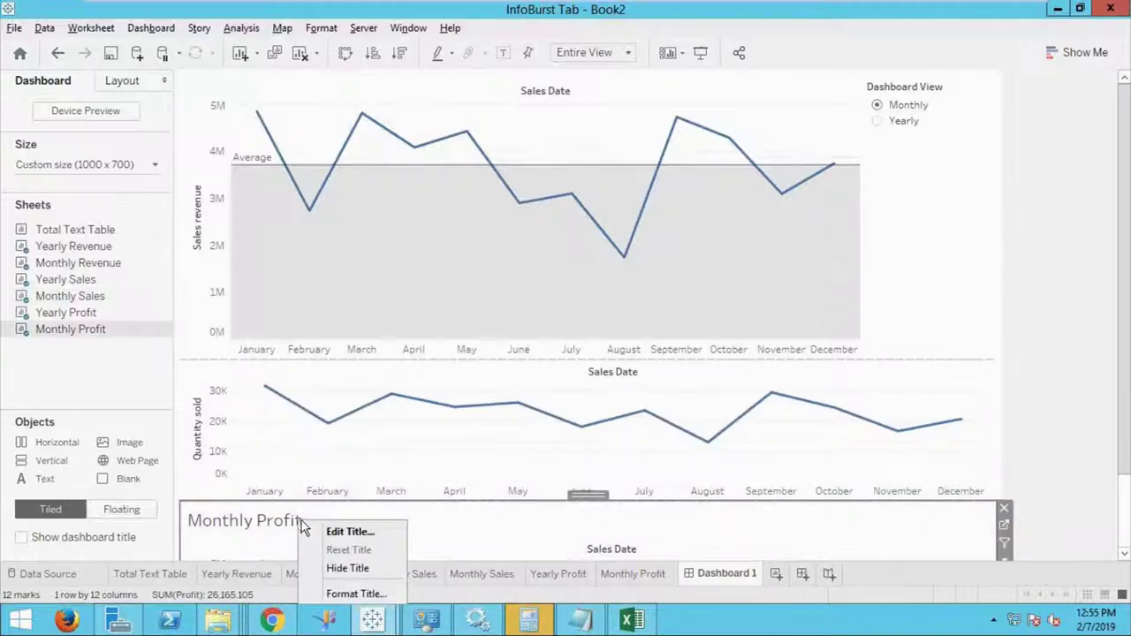
pyautogui.click(343, 568)
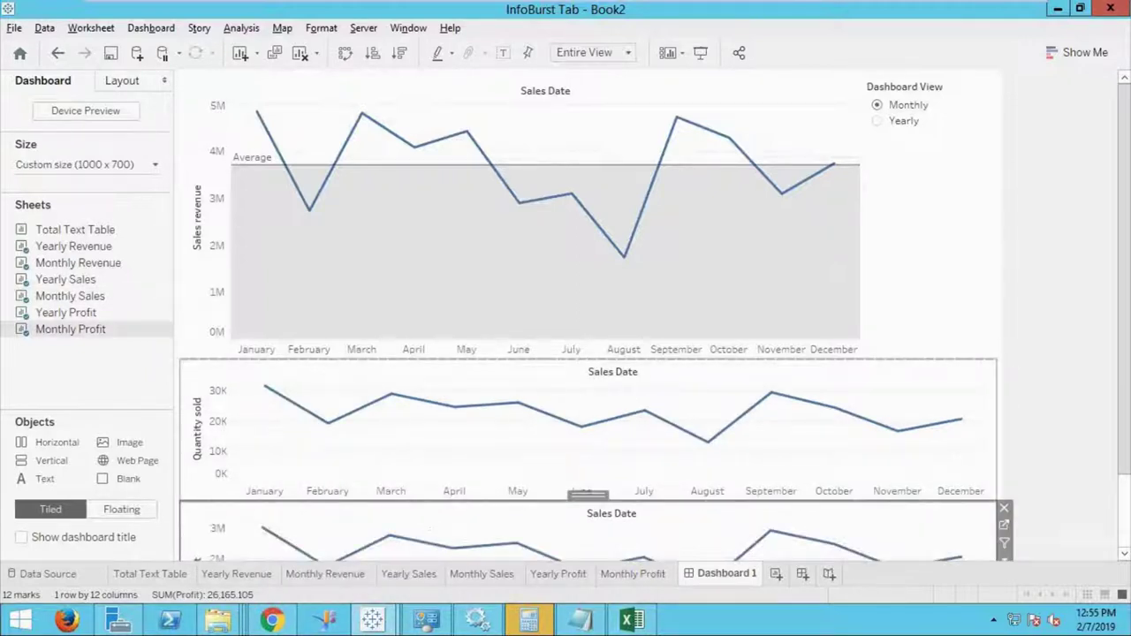
pyautogui.scroll(-2, 1125, 370)
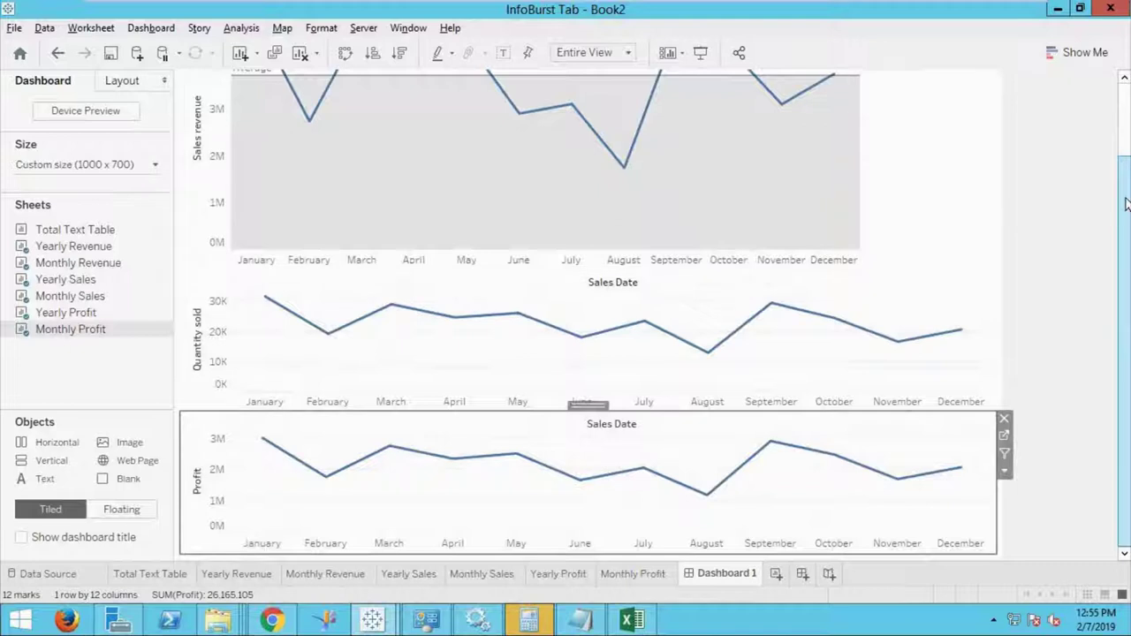
pyautogui.scroll(2, 1127, 163)
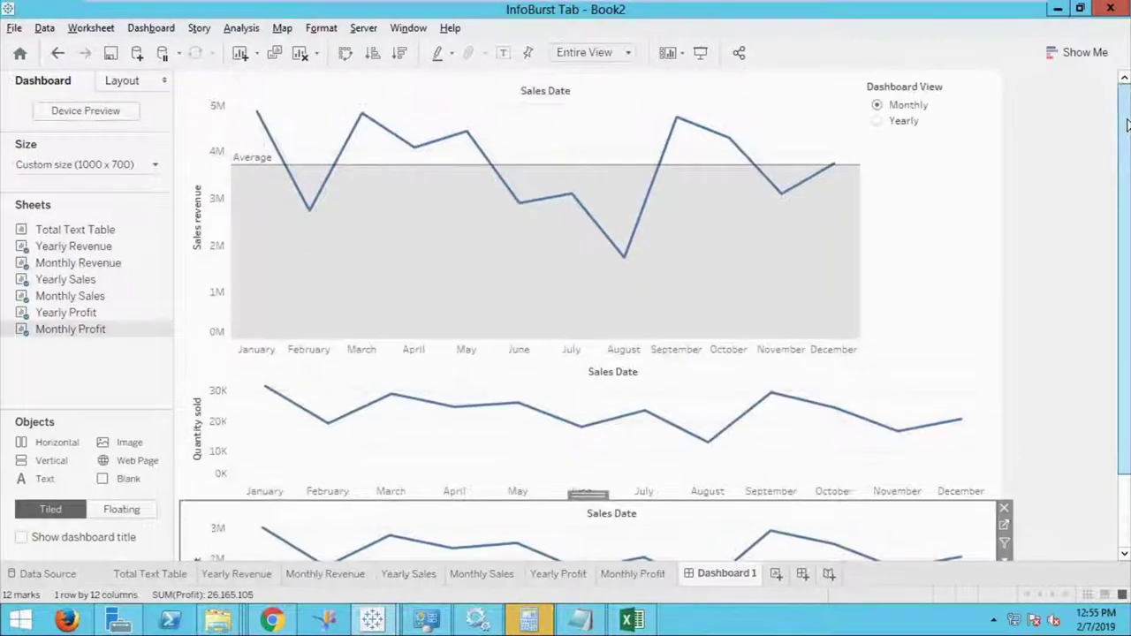
pyautogui.click(920, 81)
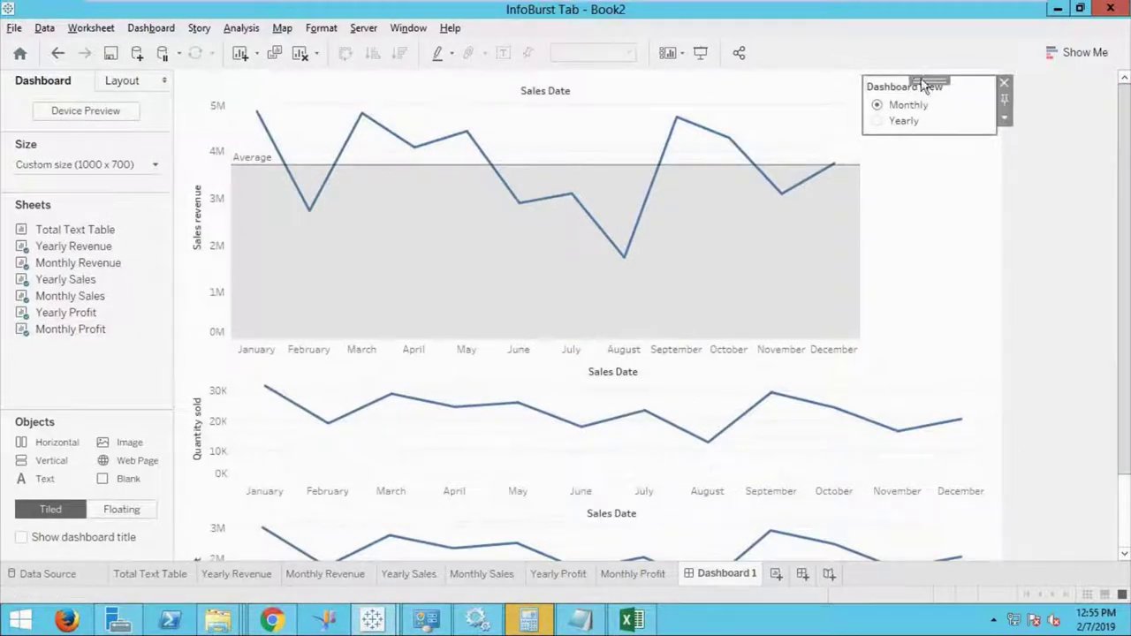
# Float the Dashboard View parameter over the revenue chart and shorten the revenue chart.
pyautogui.click(1005, 120)
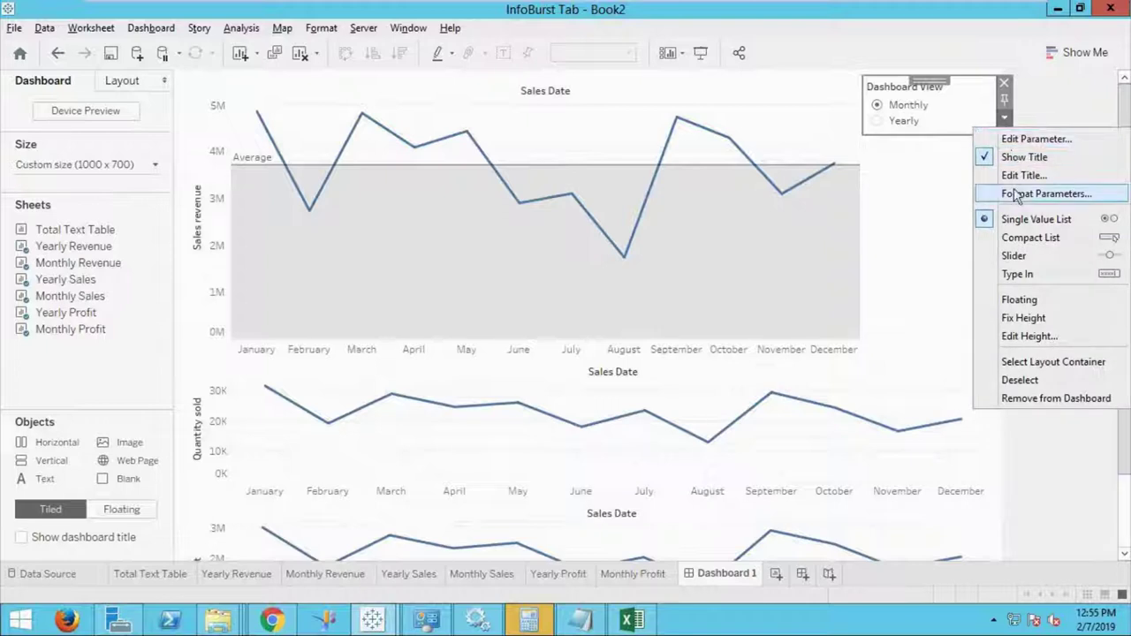
pyautogui.click(1020, 300)
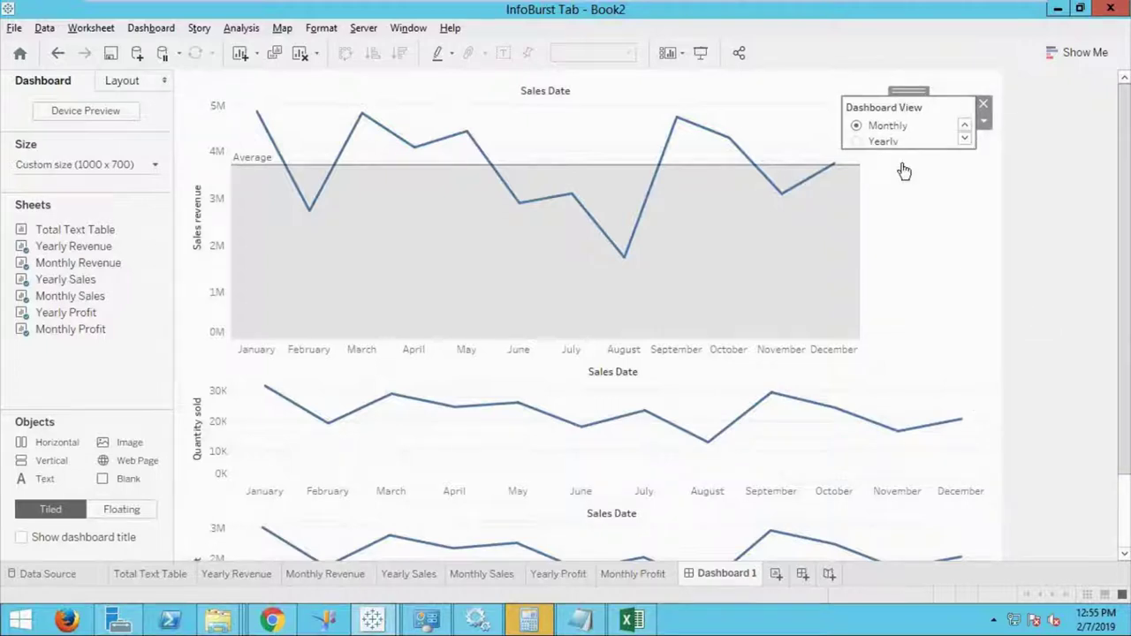
pyautogui.moveTo(904, 92); pyautogui.dragTo(703, 86)
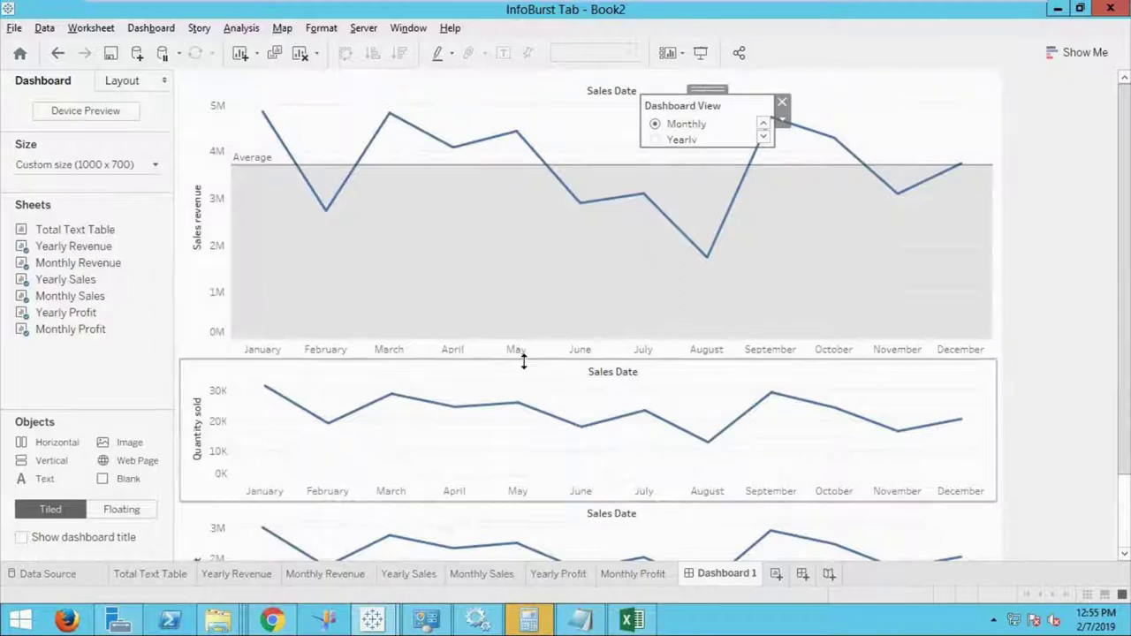
pyautogui.moveTo(522, 356); pyautogui.dragTo(523, 321)
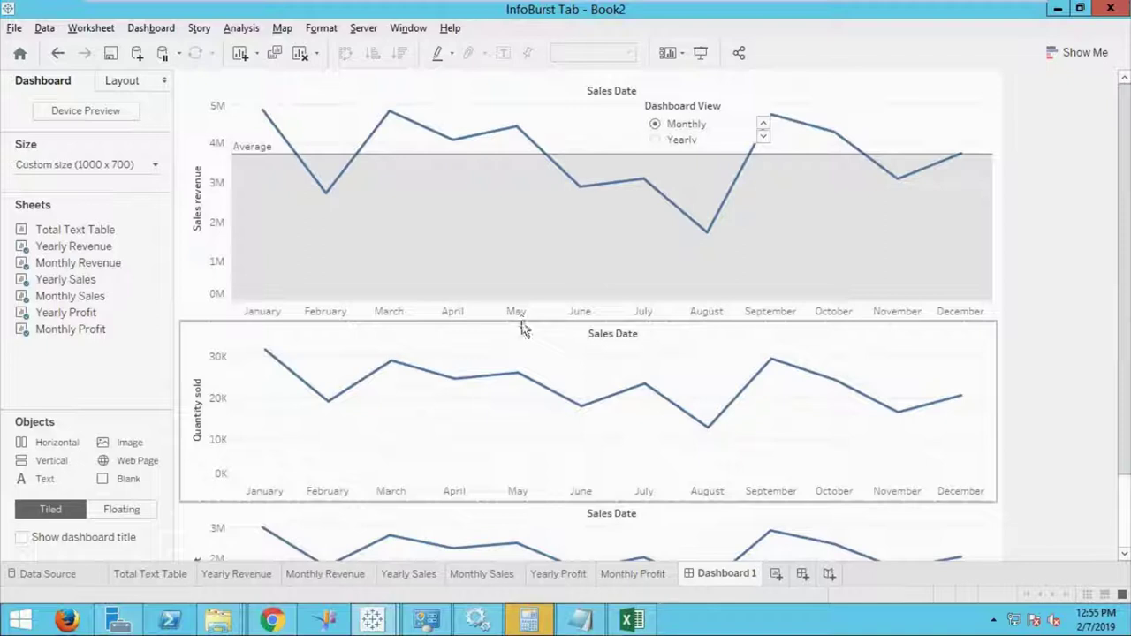
# Shift the Dashboard View control left, make it taller, and preview in Presentation Mode.
pyautogui.click(677, 107)
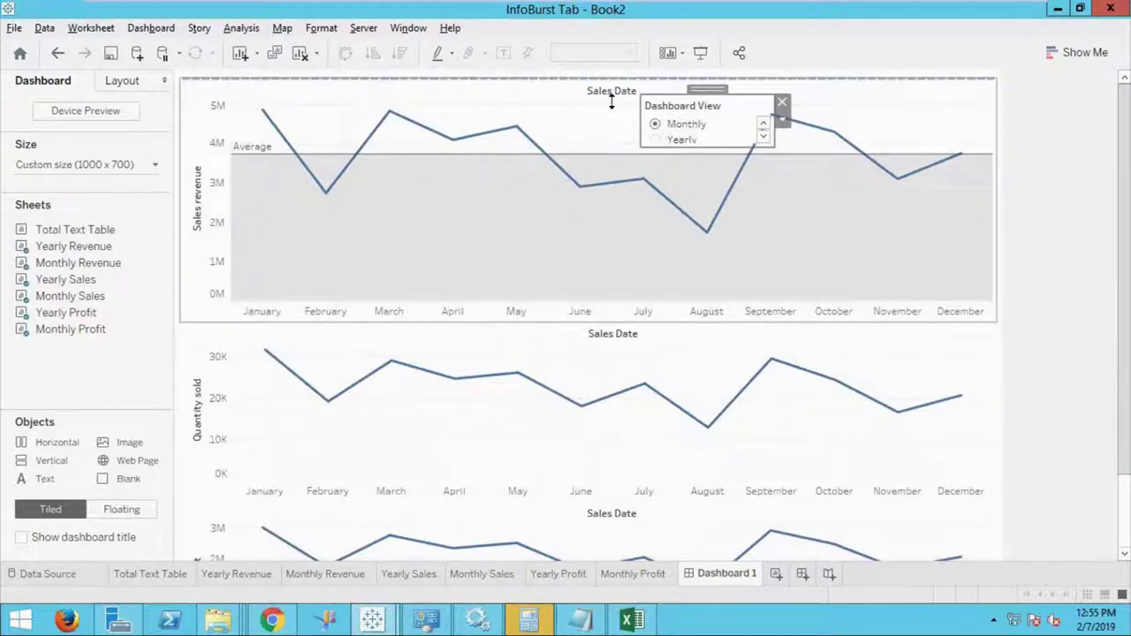
pyautogui.moveTo(707, 90); pyautogui.dragTo(630, 89)
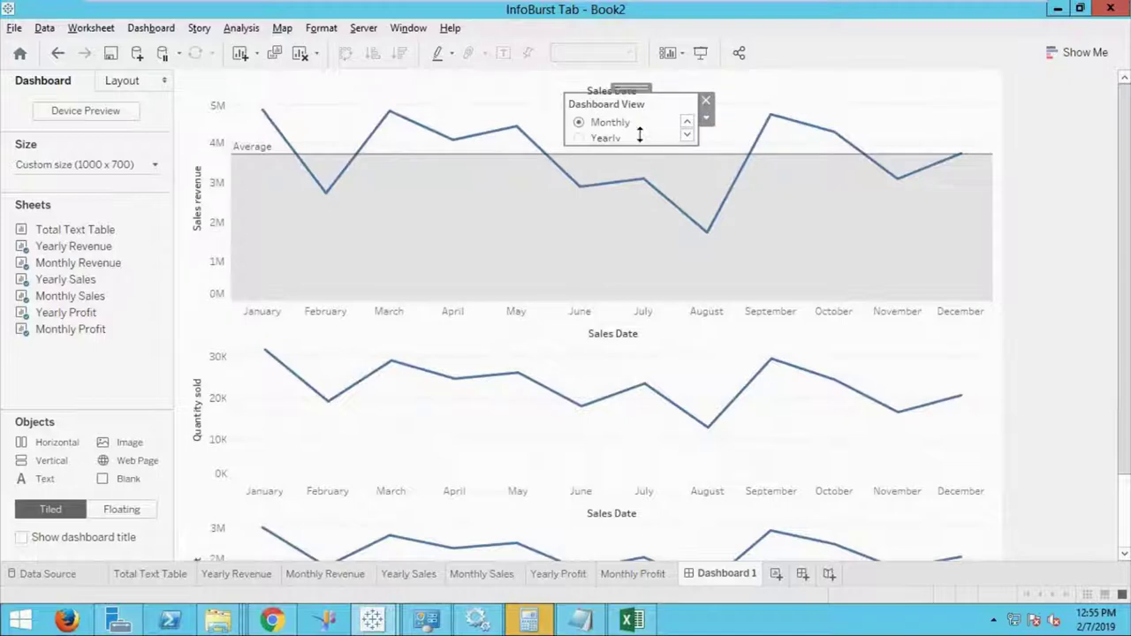
pyautogui.moveTo(639, 151)
pyautogui.mouseDown()
pyautogui.moveTo(638, 167)
pyautogui.moveTo(637, 158)
pyautogui.mouseUp()
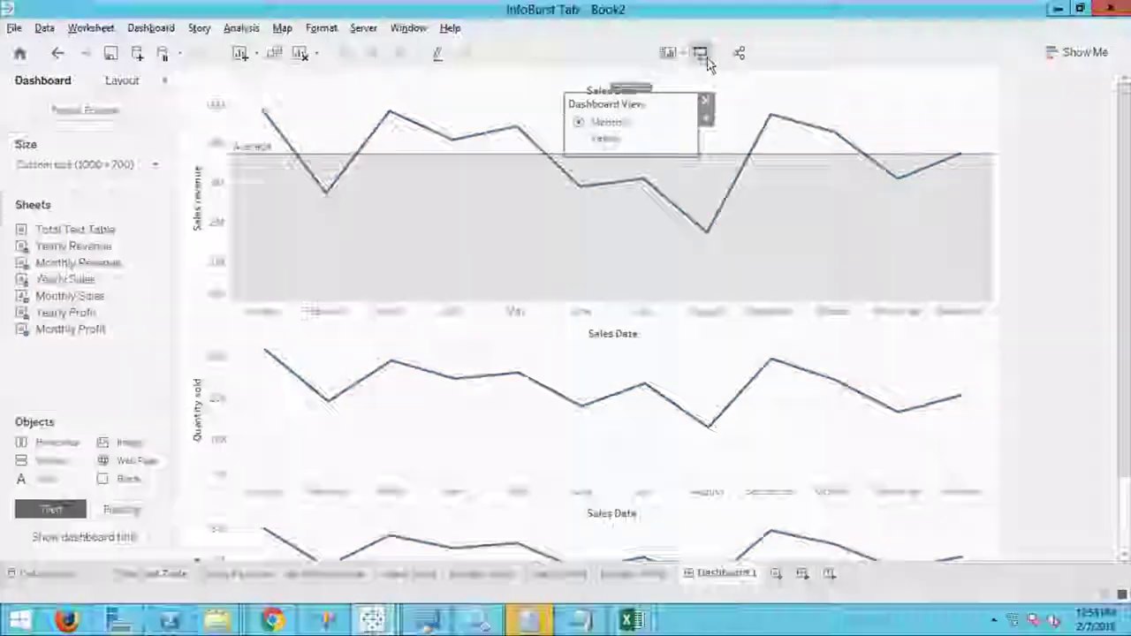
pyautogui.click(700, 52)
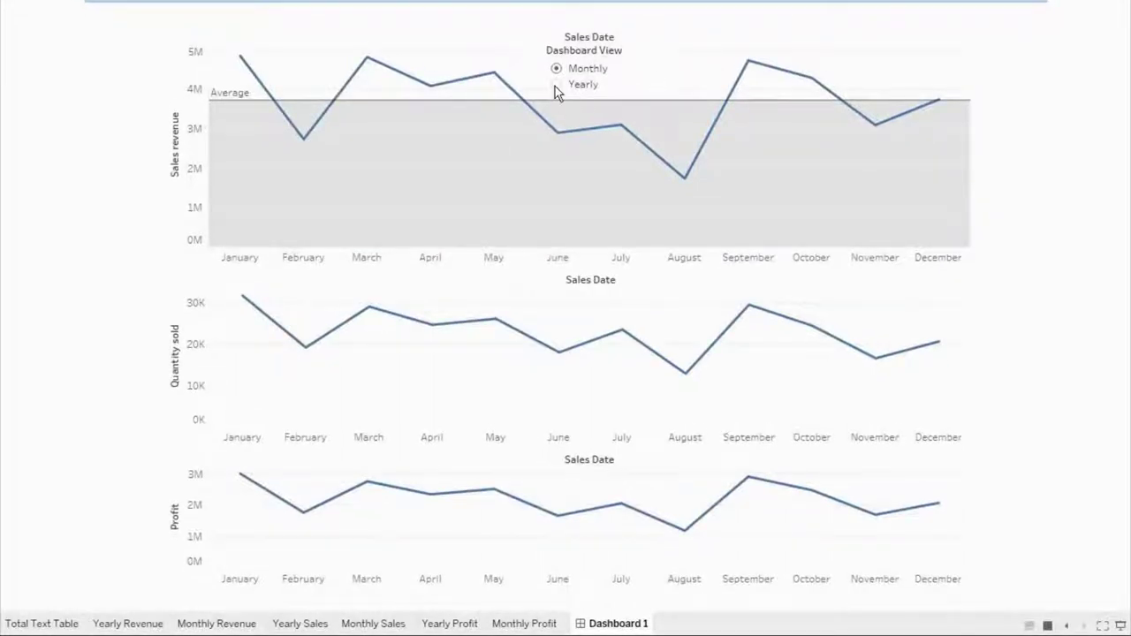
# Toggle Dashboard View to Yearly and back to Monthly, then exit presentation mode.
pyautogui.click(556, 86)
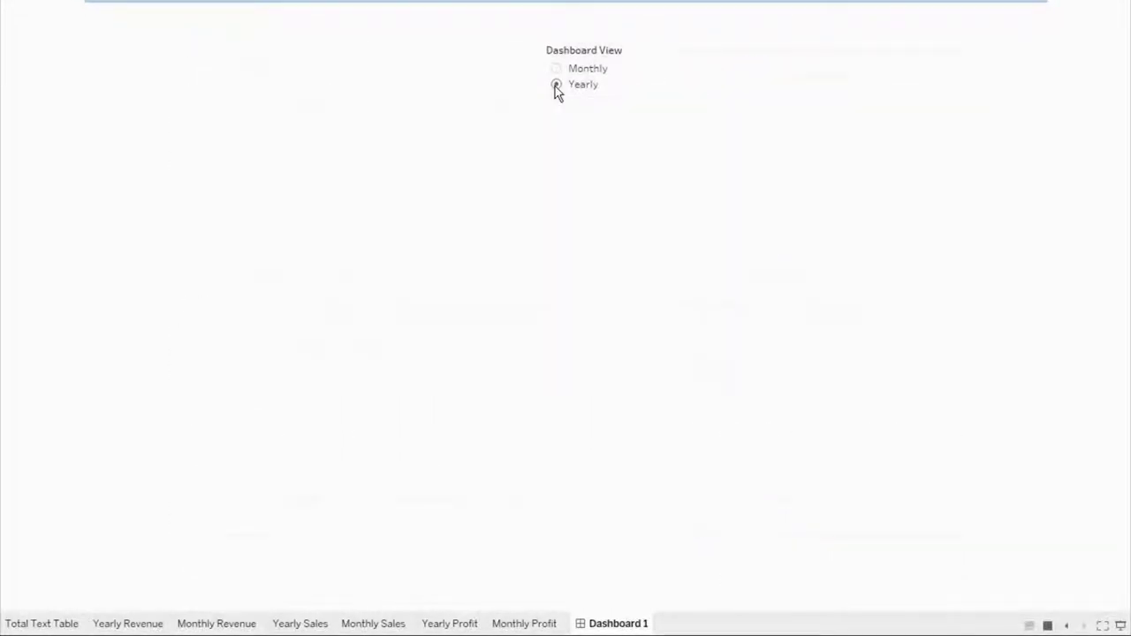
pyautogui.moveTo(660, 205)
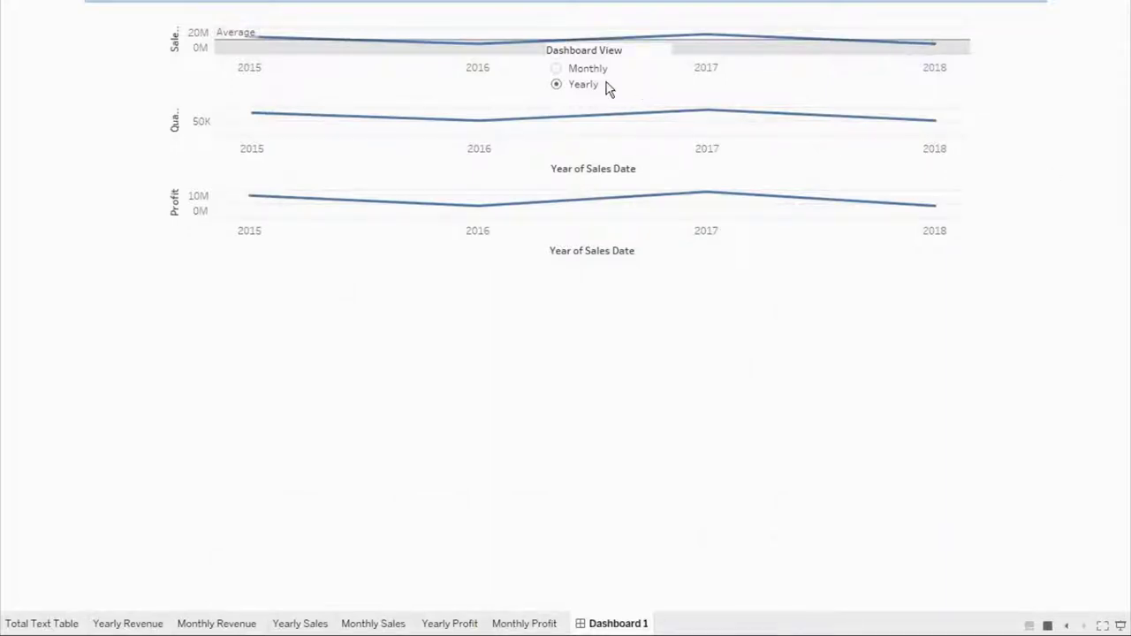
pyautogui.click(556, 69)
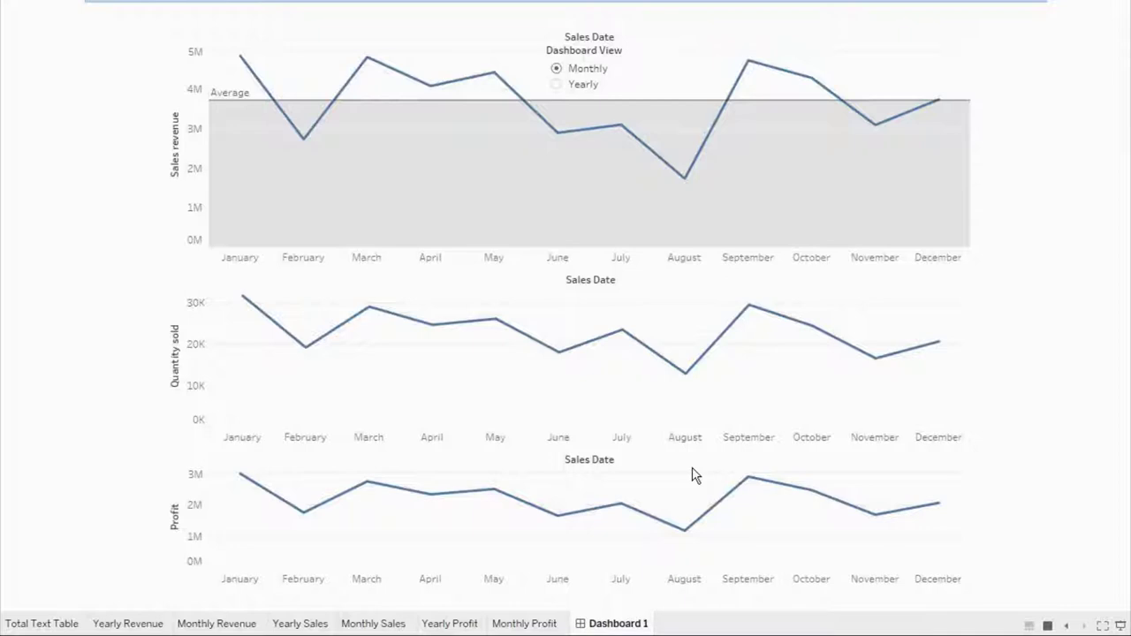
pyautogui.press('Escape')
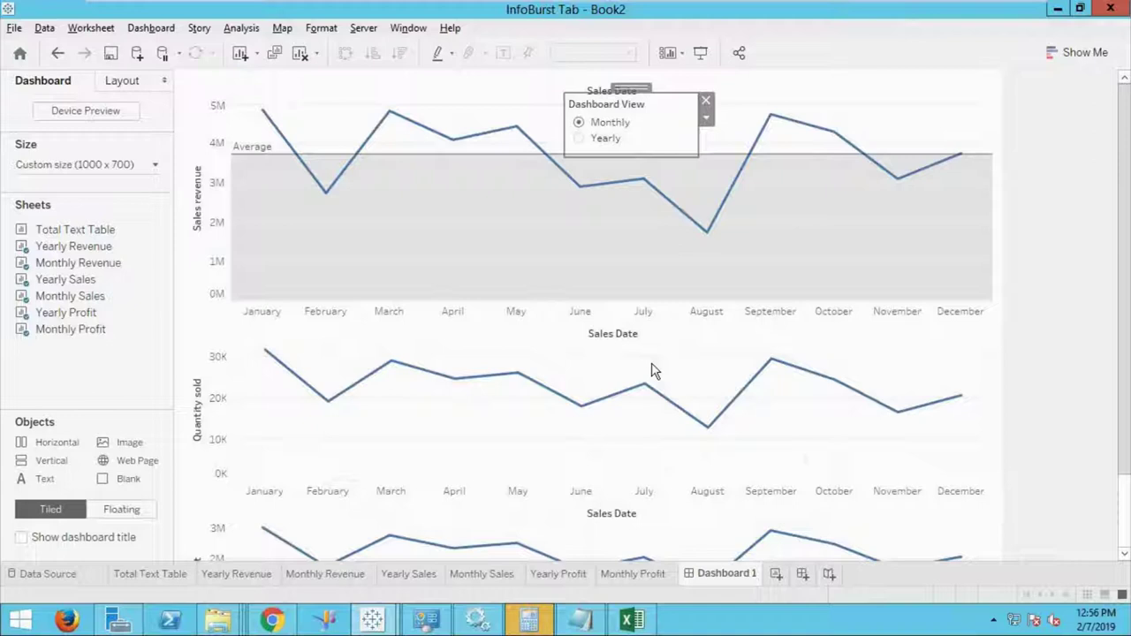
pyautogui.click(579, 138)
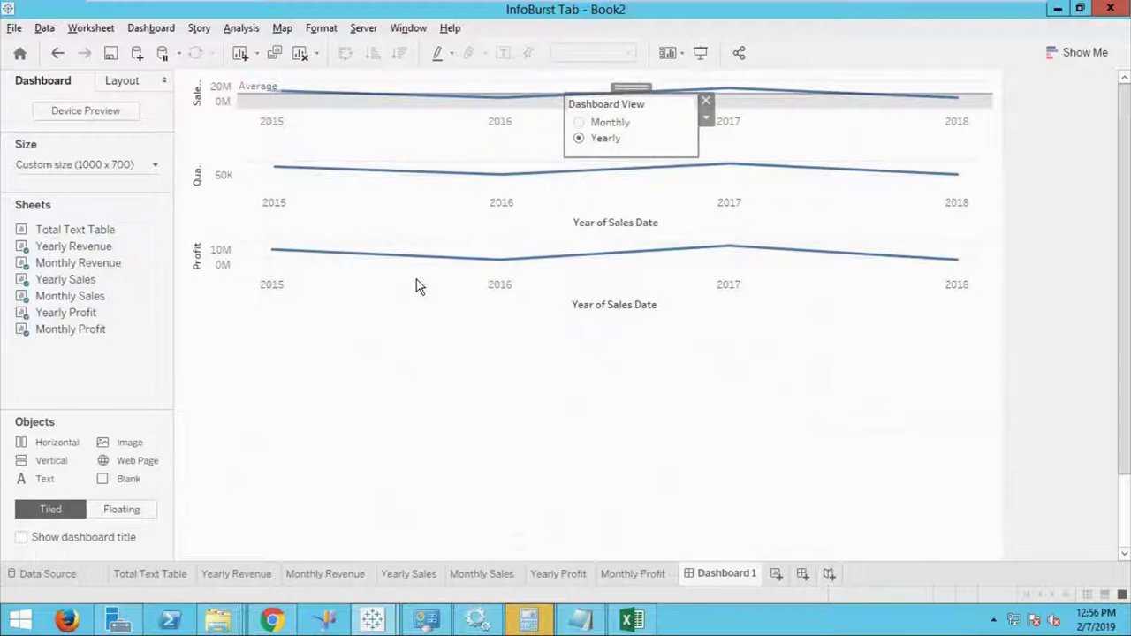
pyautogui.click(579, 123)
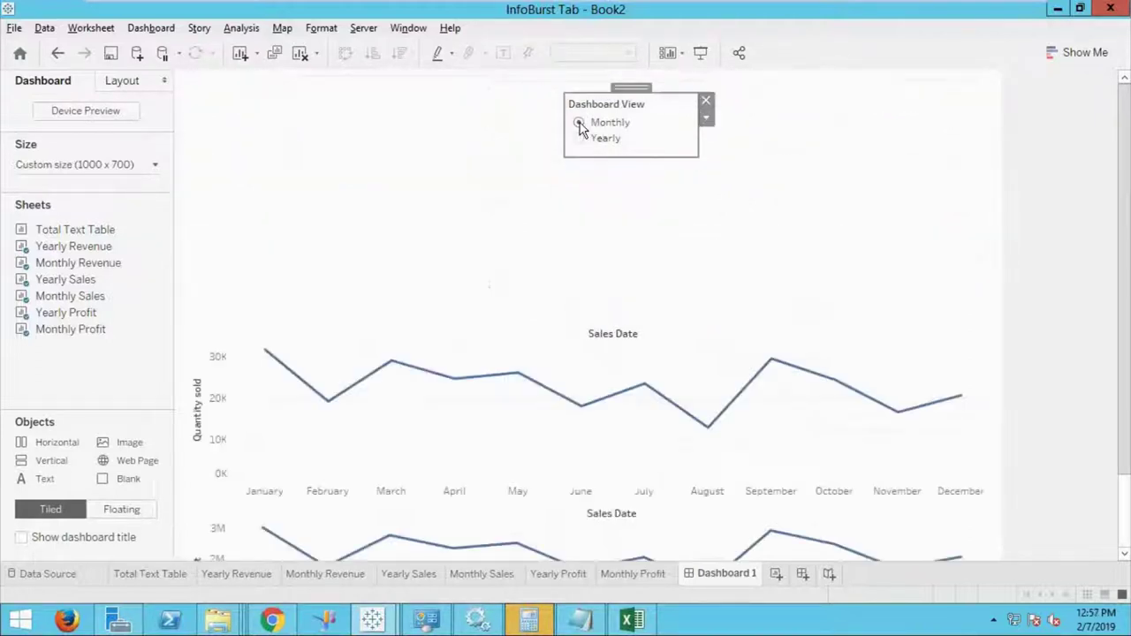